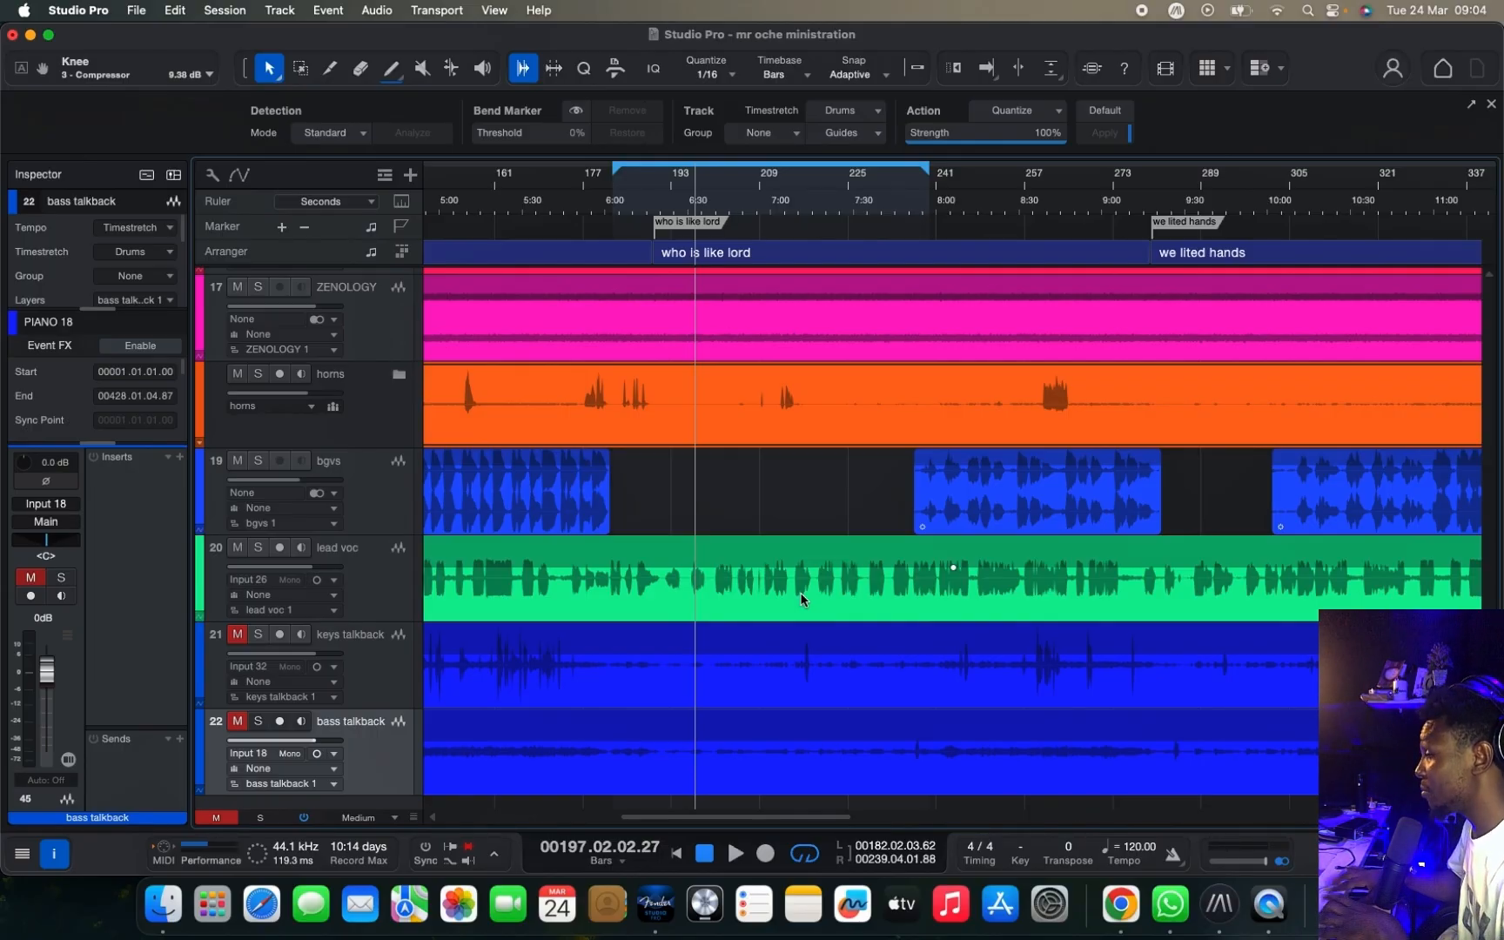
Step: Select the lead voc track and review the session's tracks and the mixer channels, including the lead vocal's inserts and sends
click(385, 618)
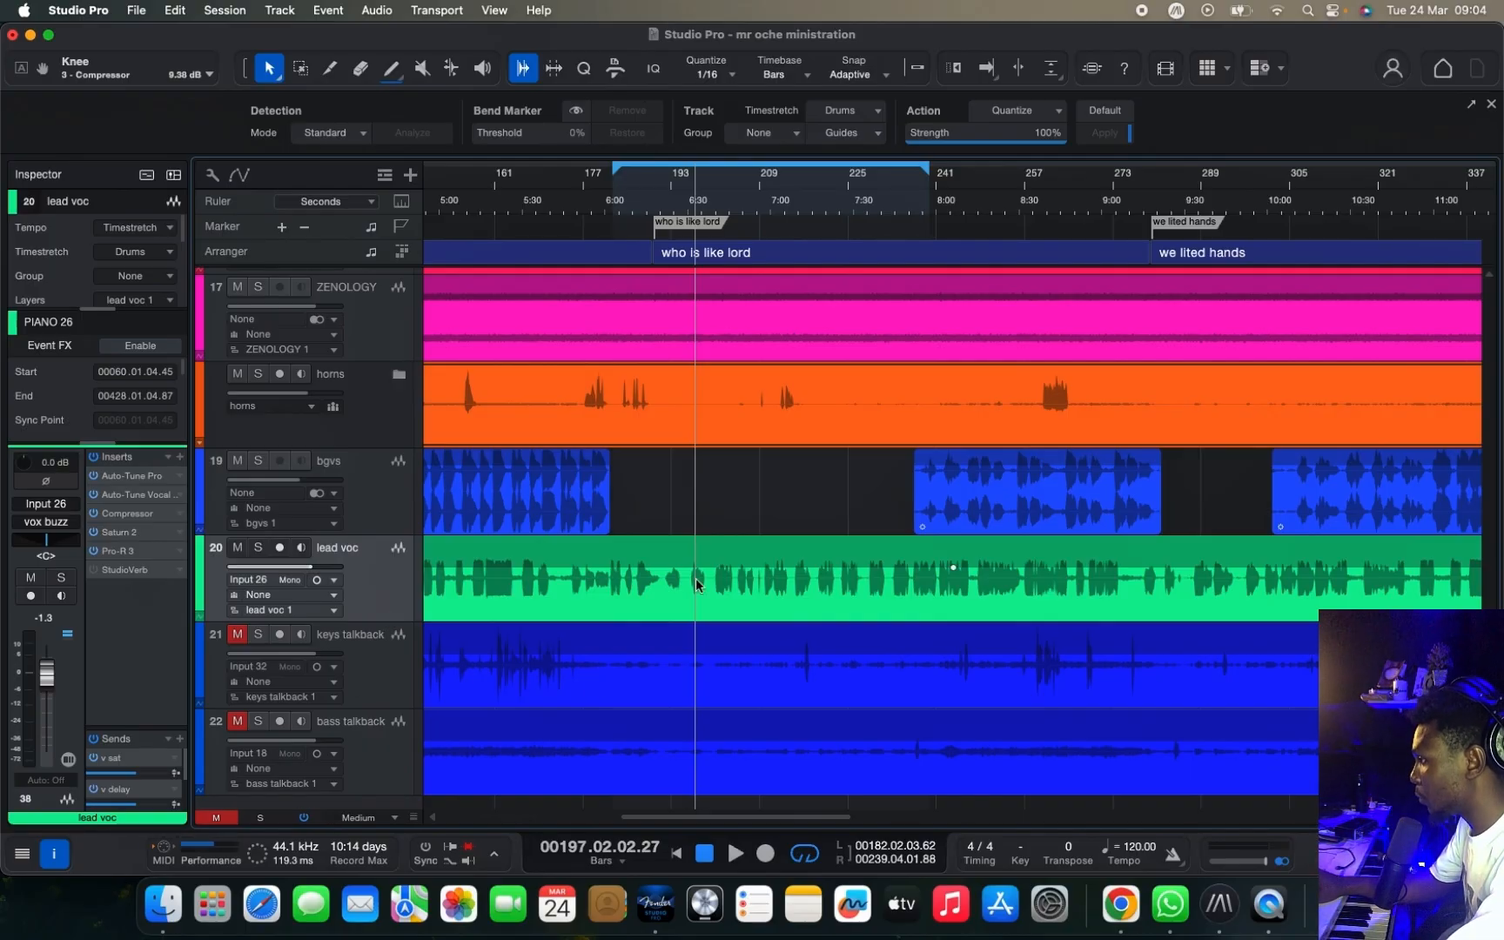
scroll(744, 534, up, 20)
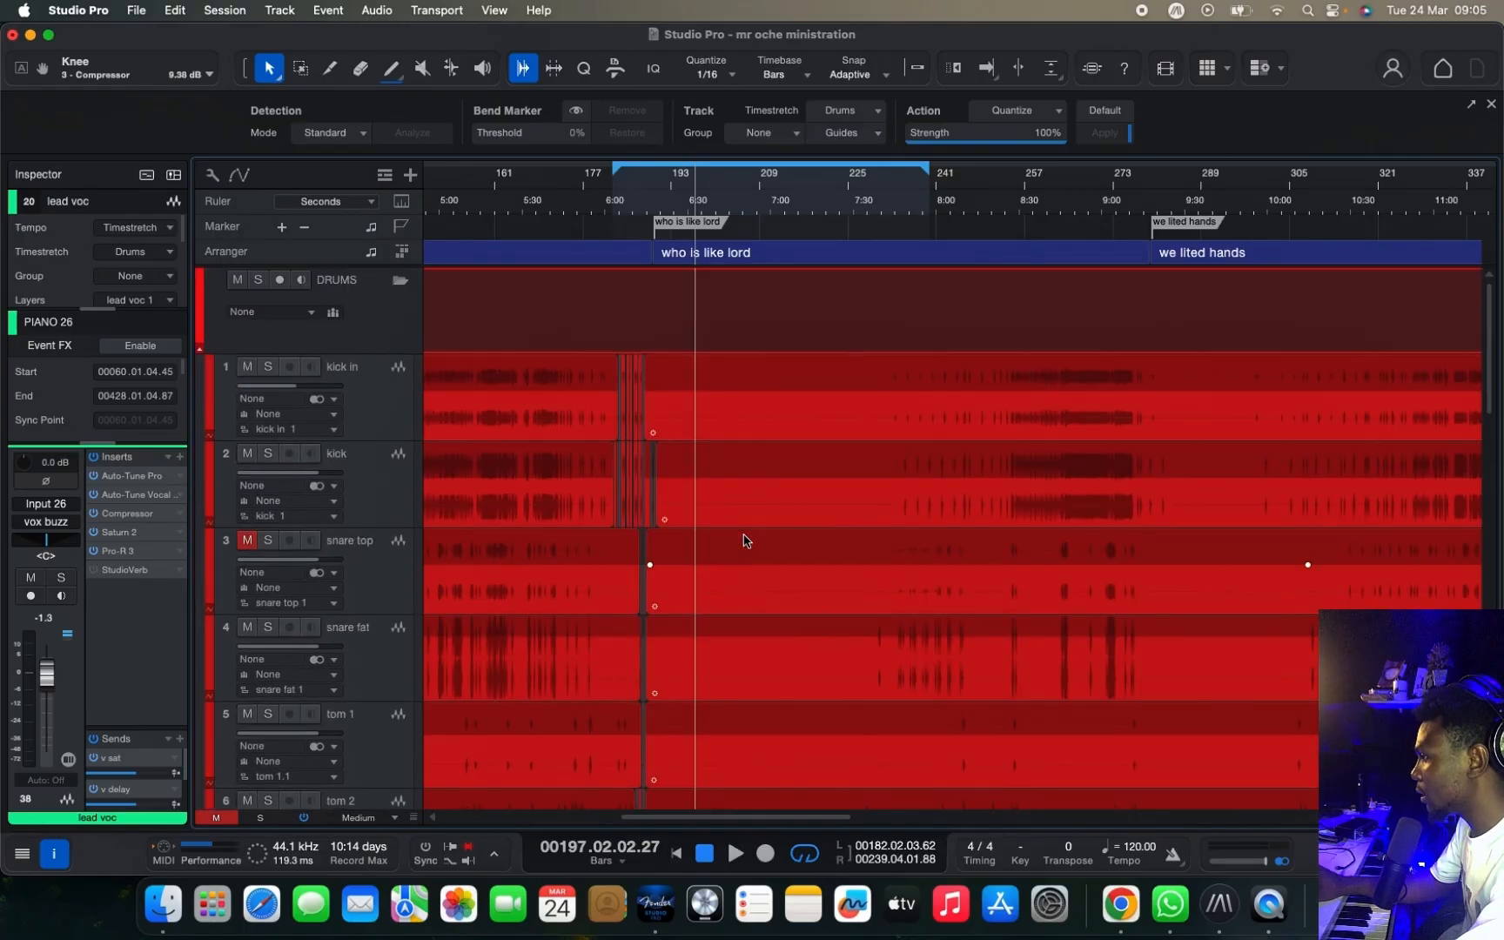
scroll(744, 539, down, 12)
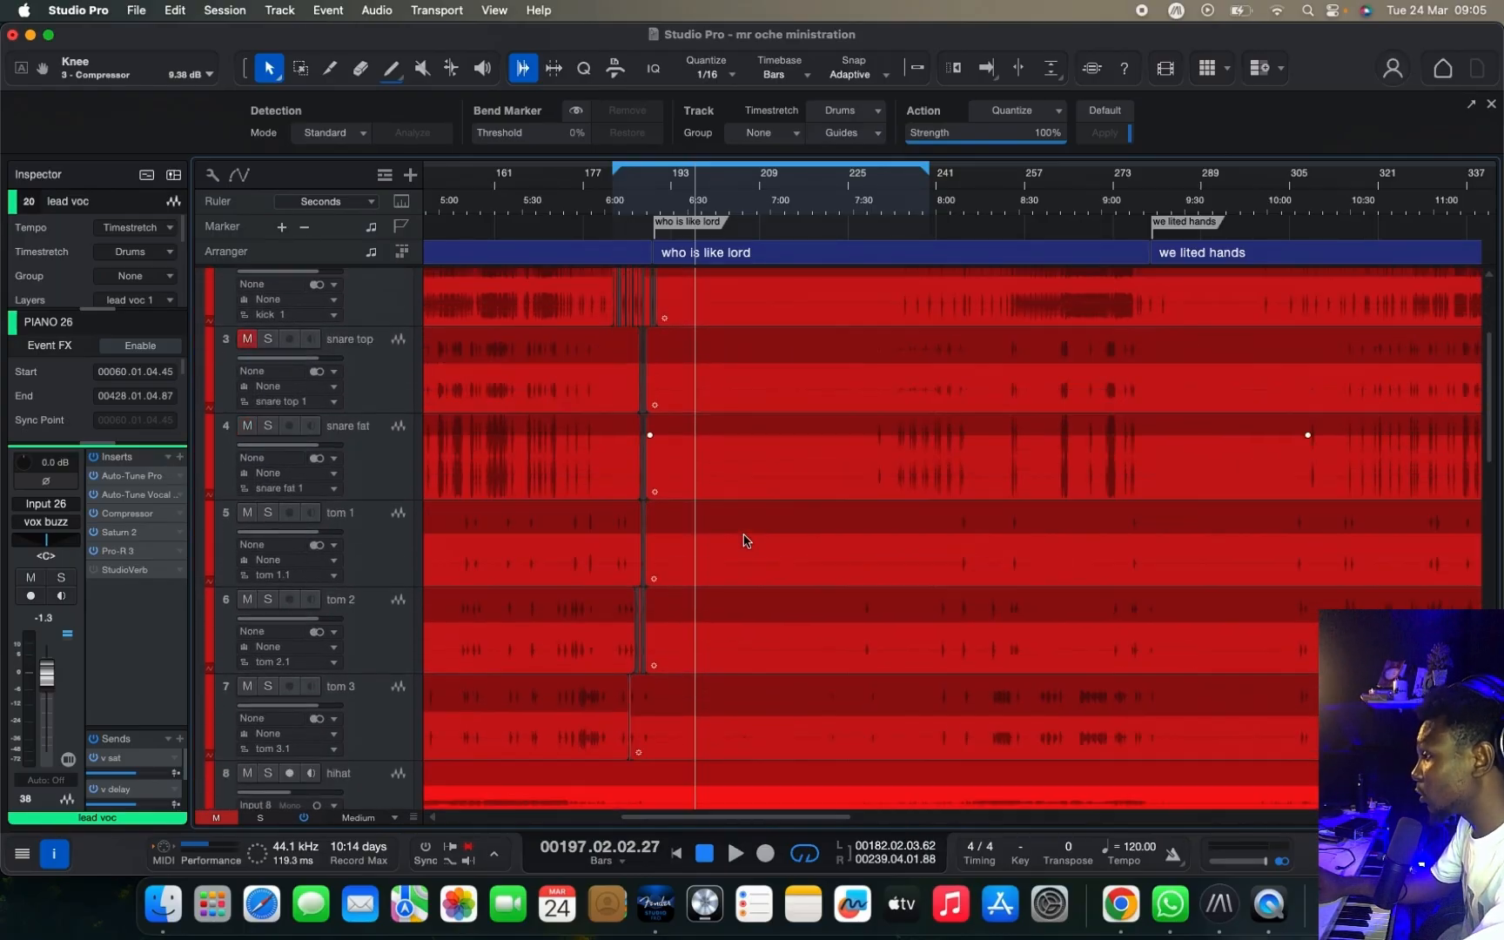
scroll(744, 540, up, 5)
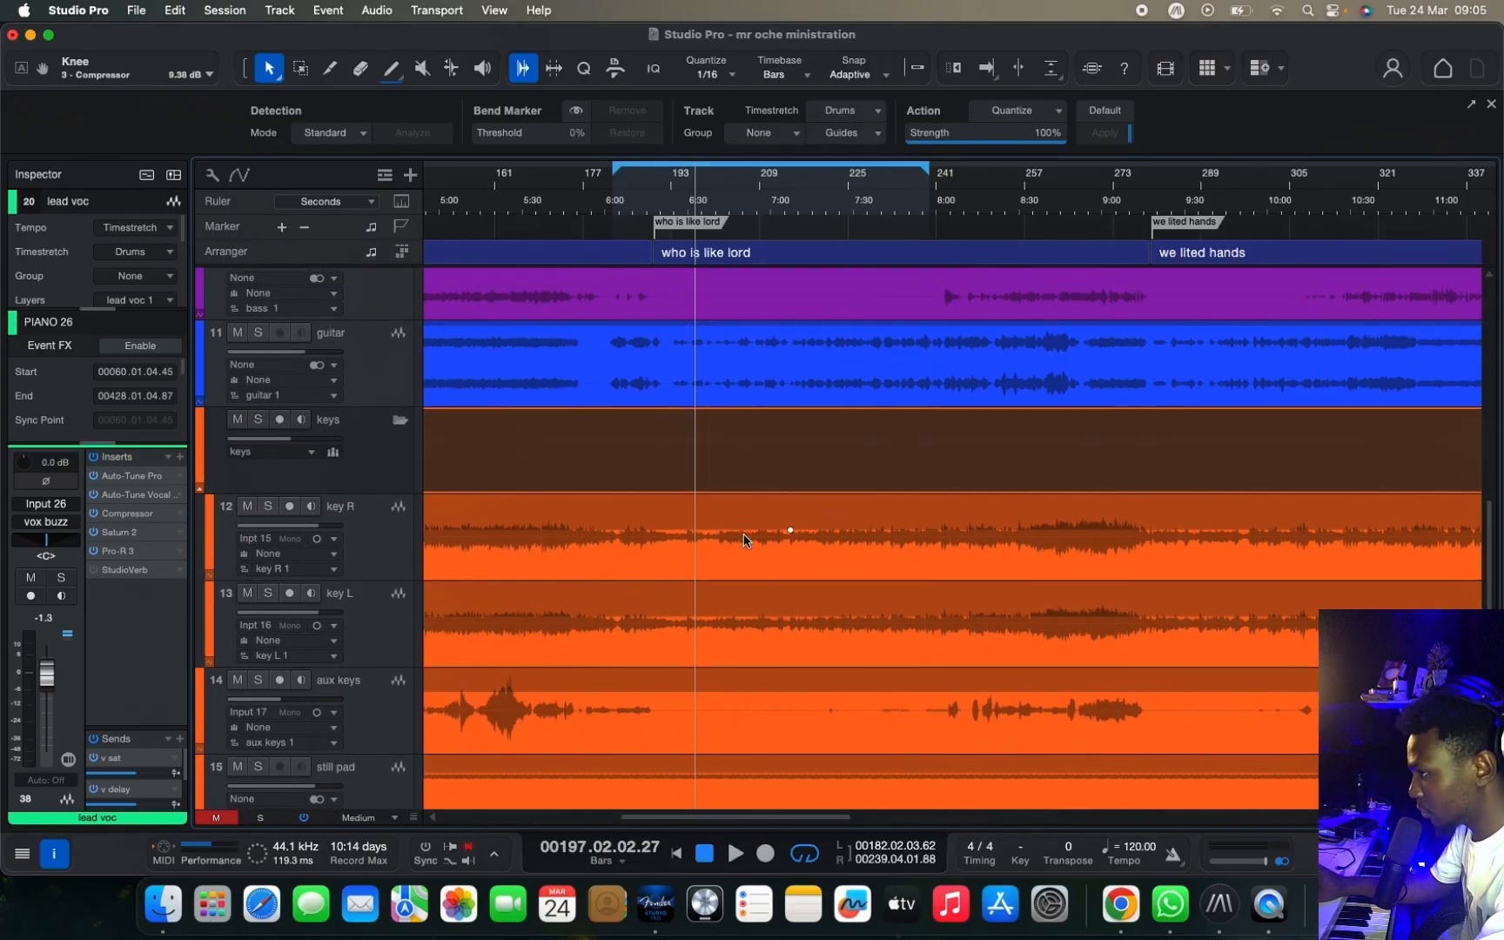
scroll(744, 540, down, 10)
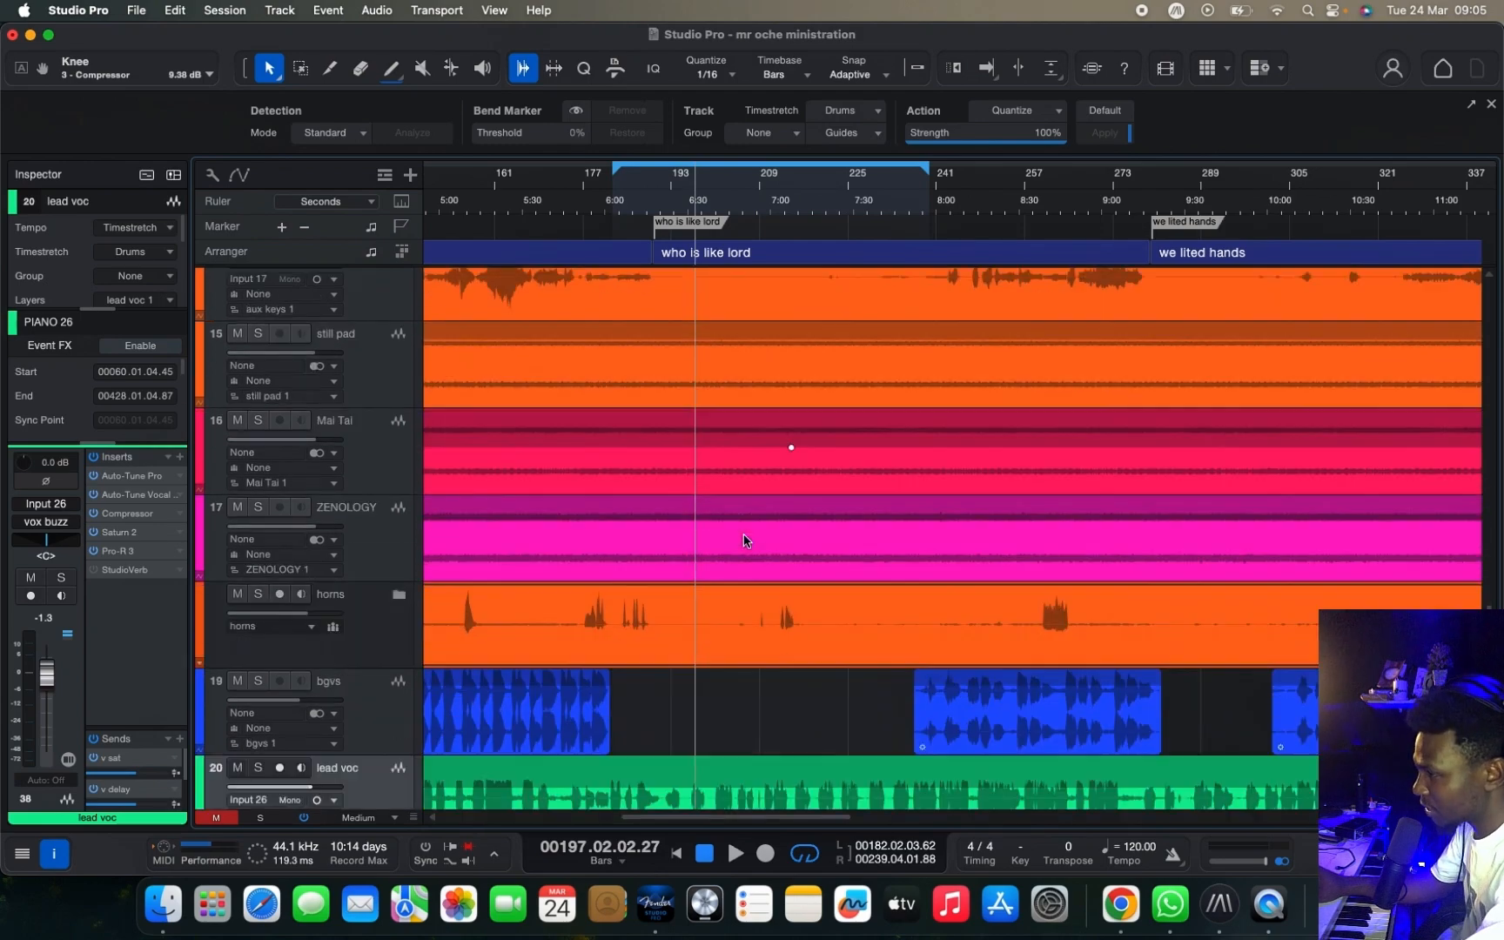
scroll(744, 540, down, 1)
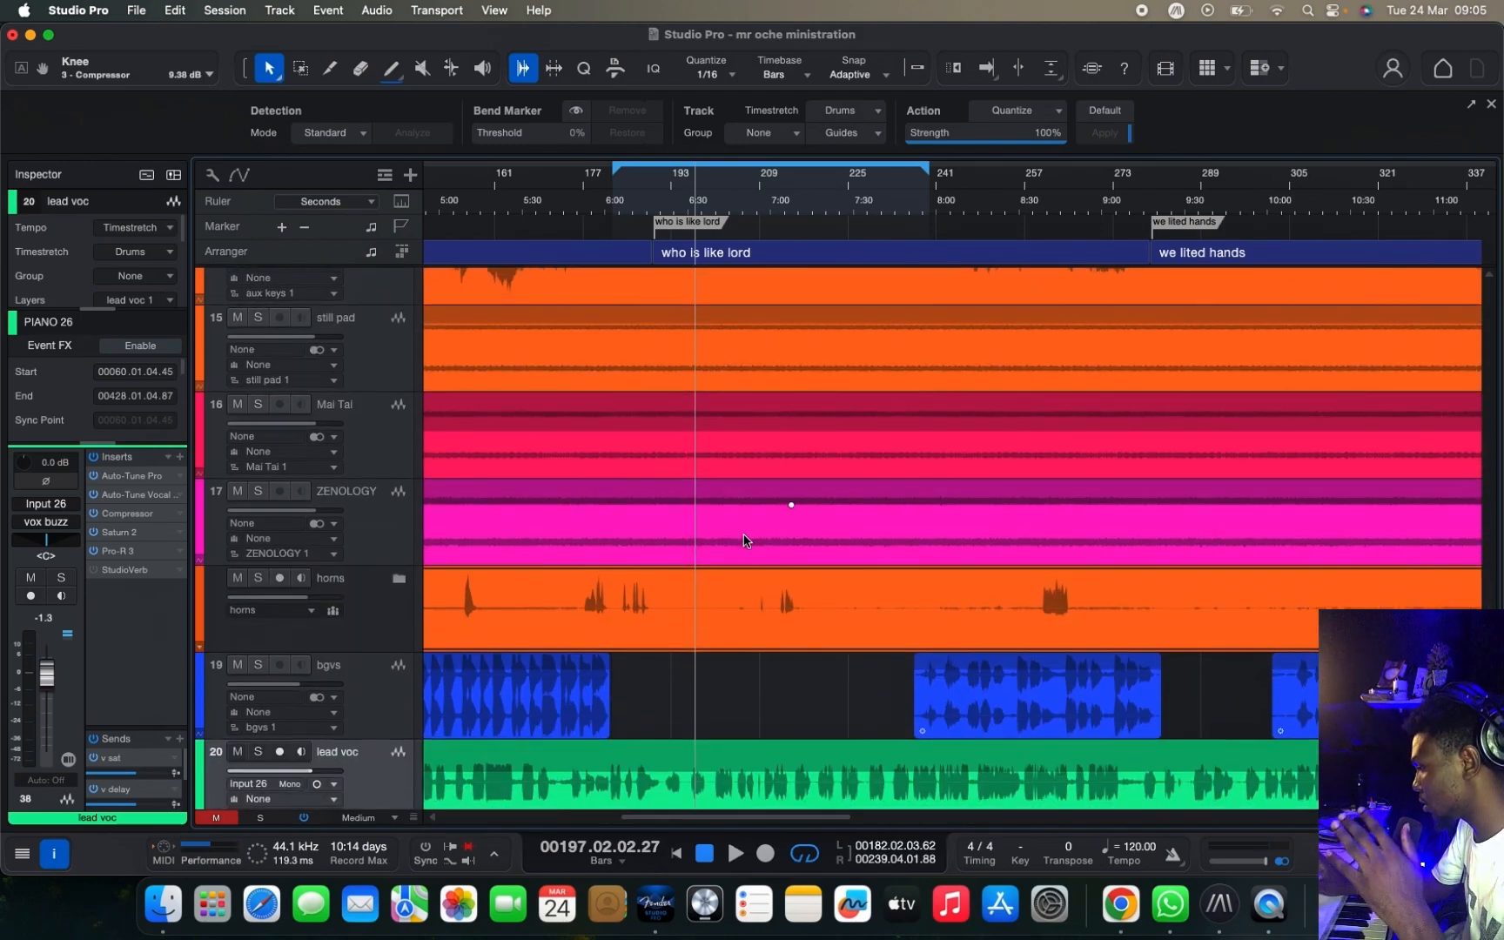
scroll(744, 540, up, 10)
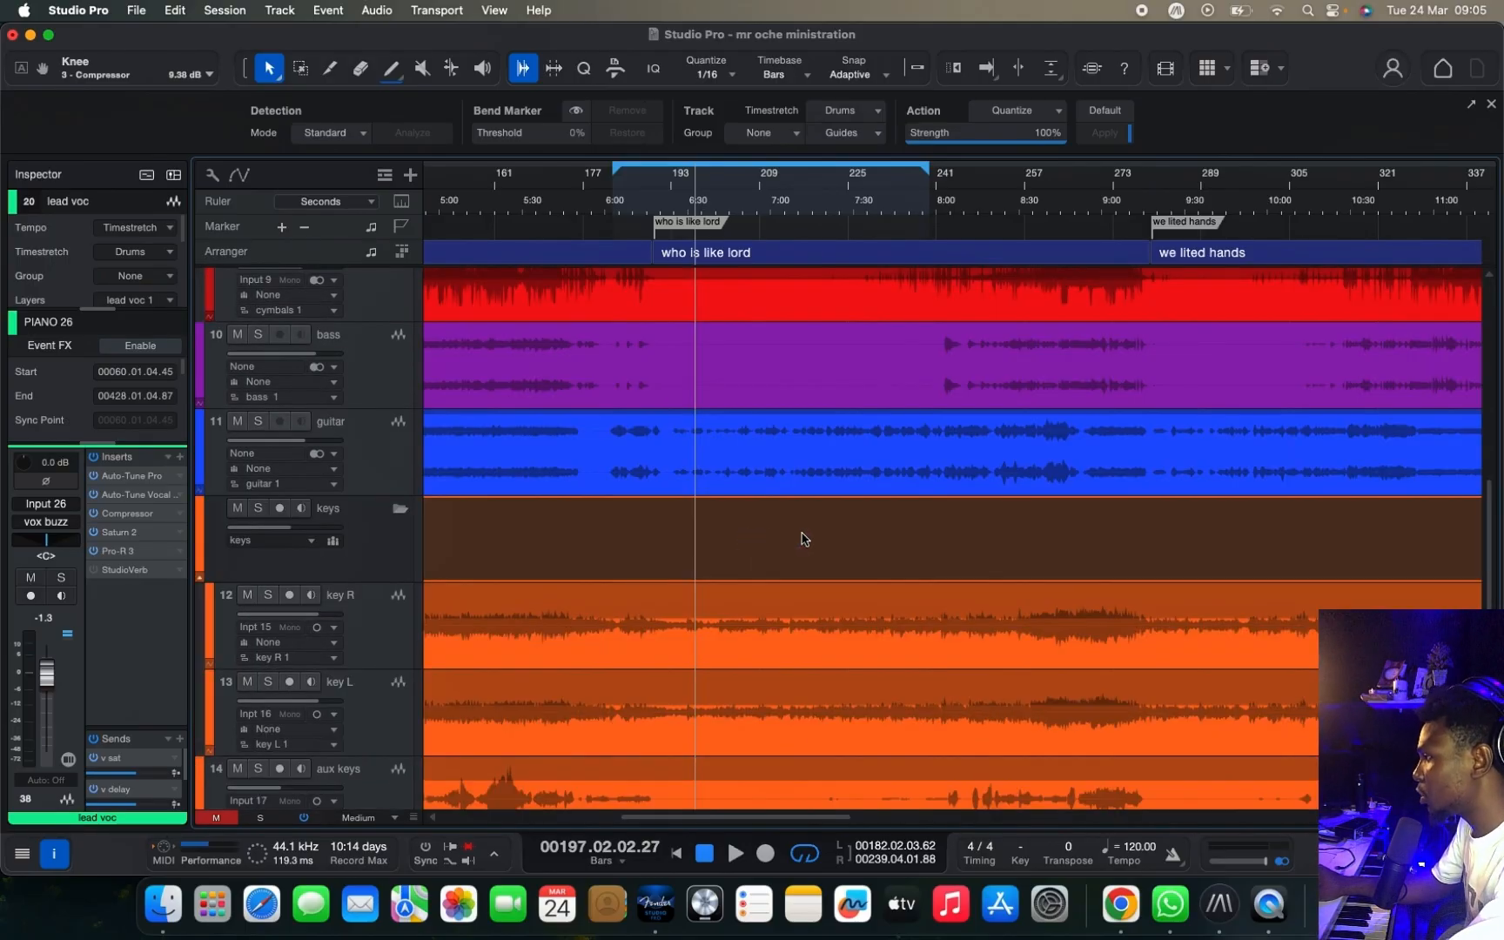
key(F3)
scroll(777, 531, right, 5)
scroll(778, 531, right, 3)
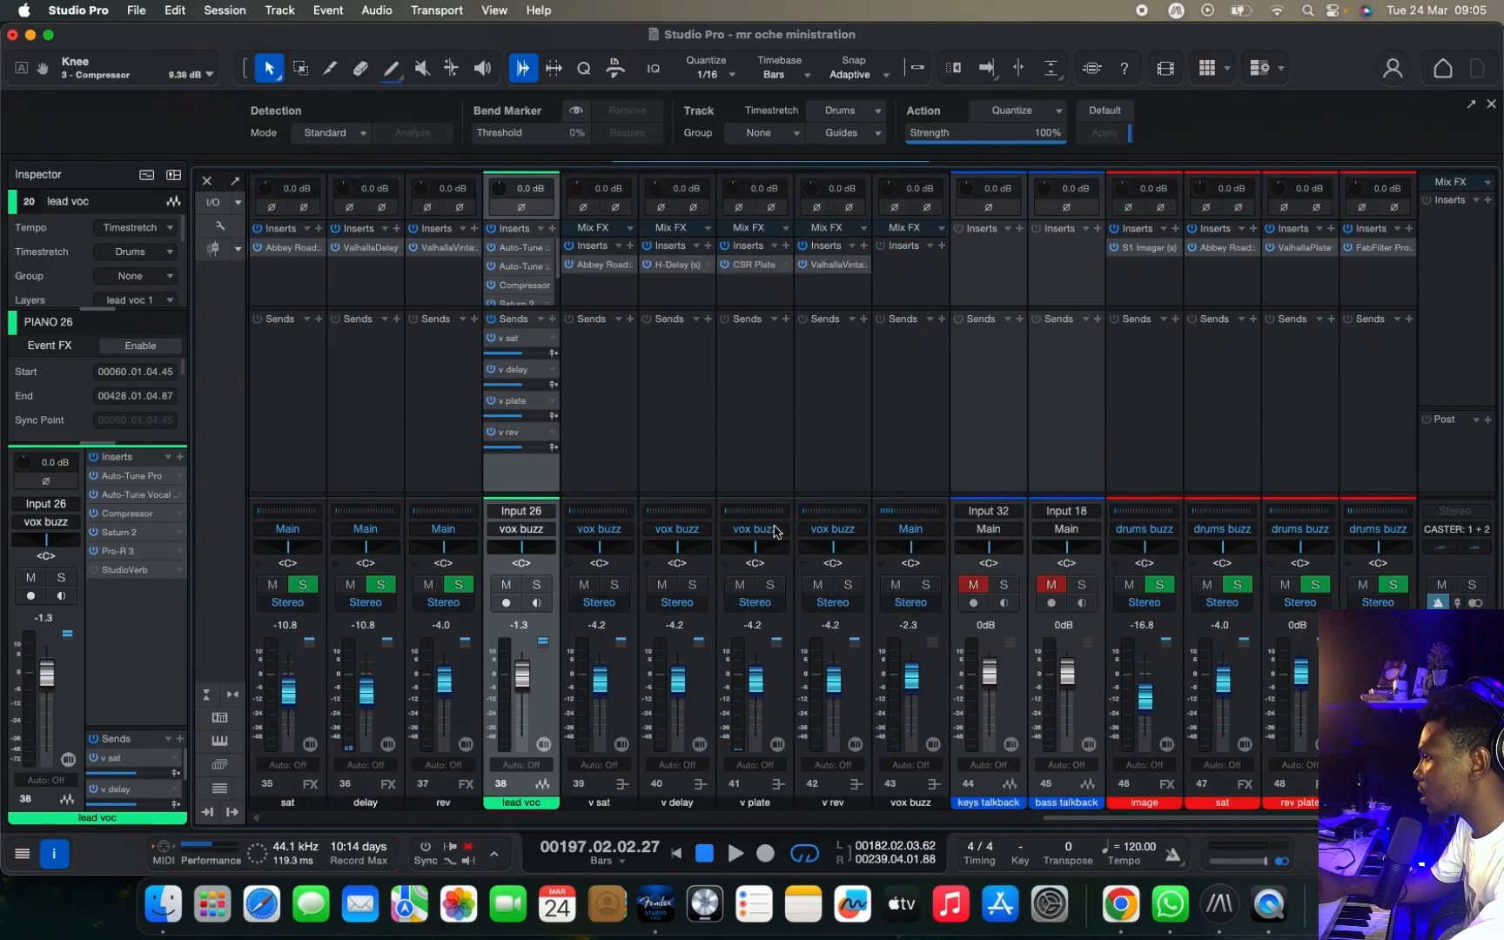
key(F3)
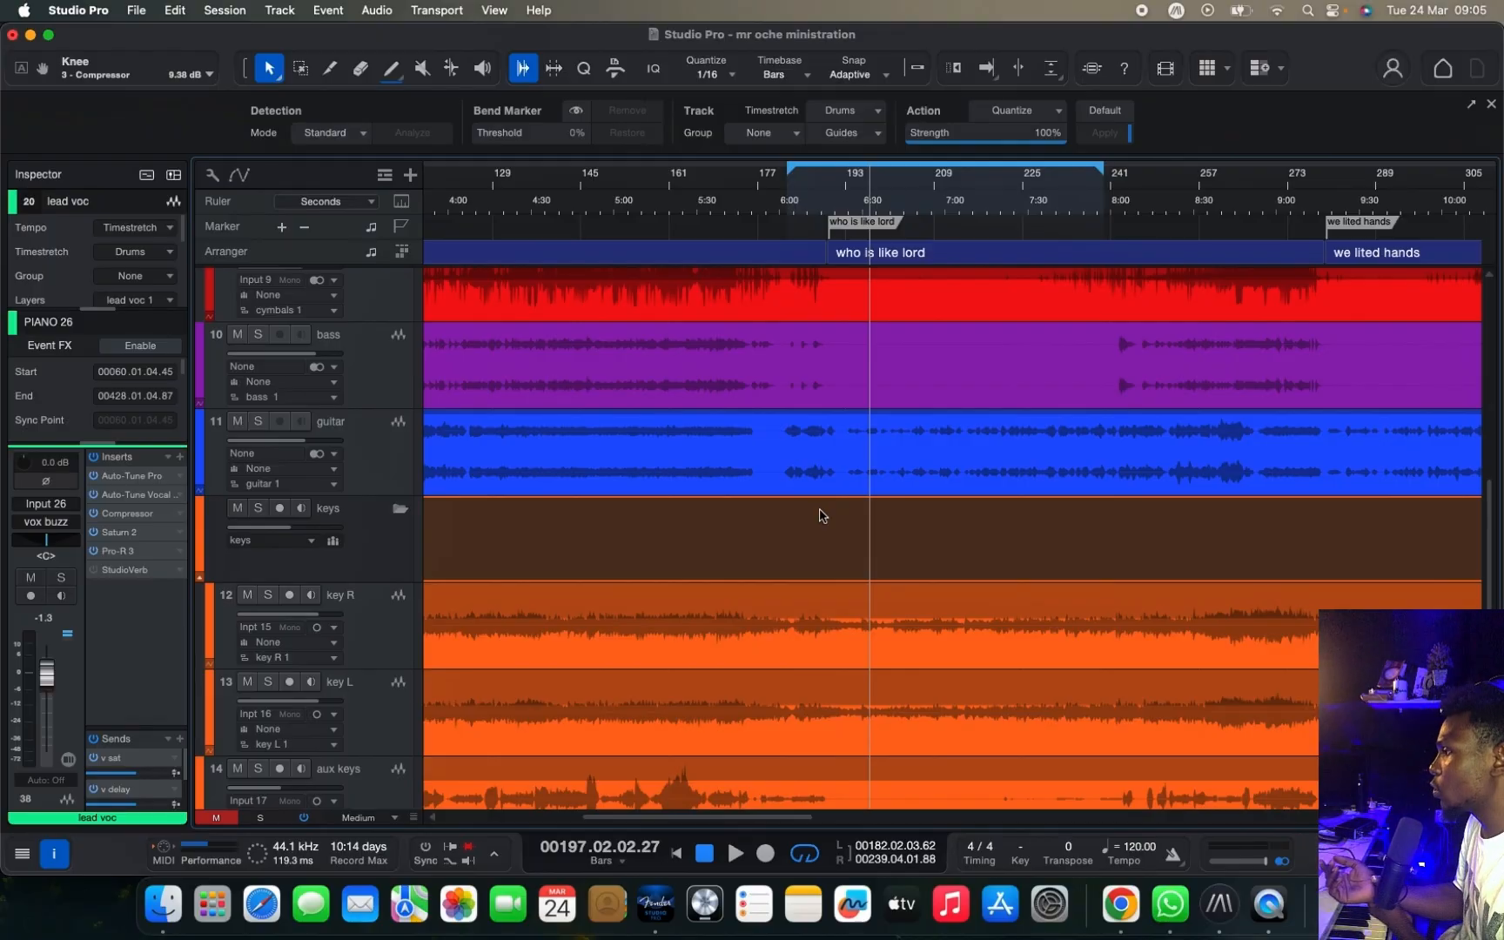
scroll(819, 515, down, 10)
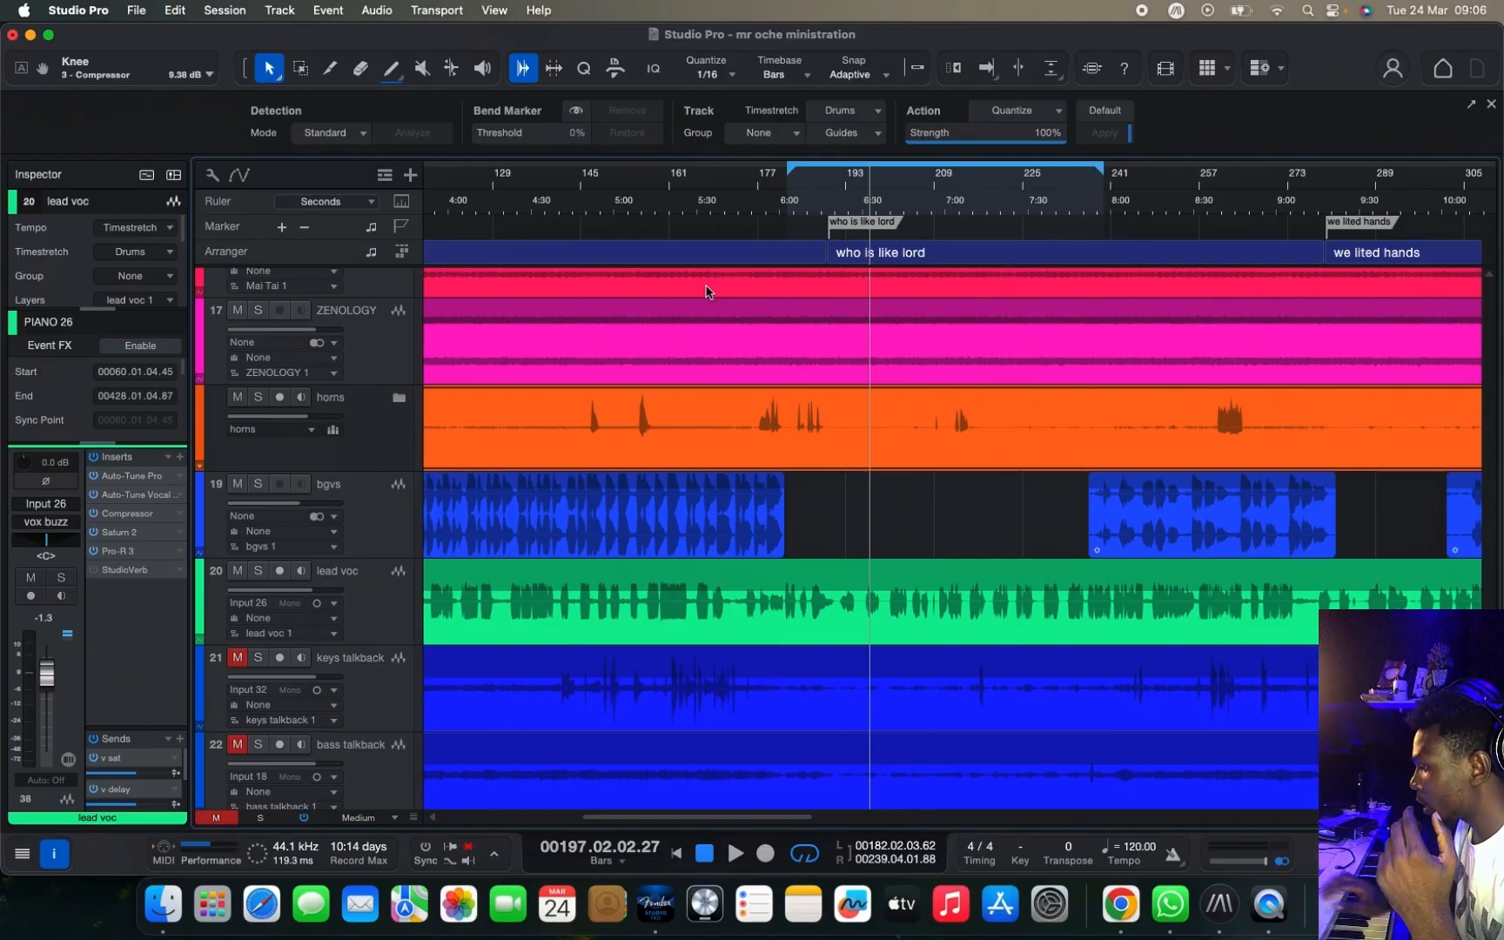
Step: Solo the lead voc track and play it from bar 197, zoomed in on the "who is like lord" section
click(386, 605)
key(s)
key(space)
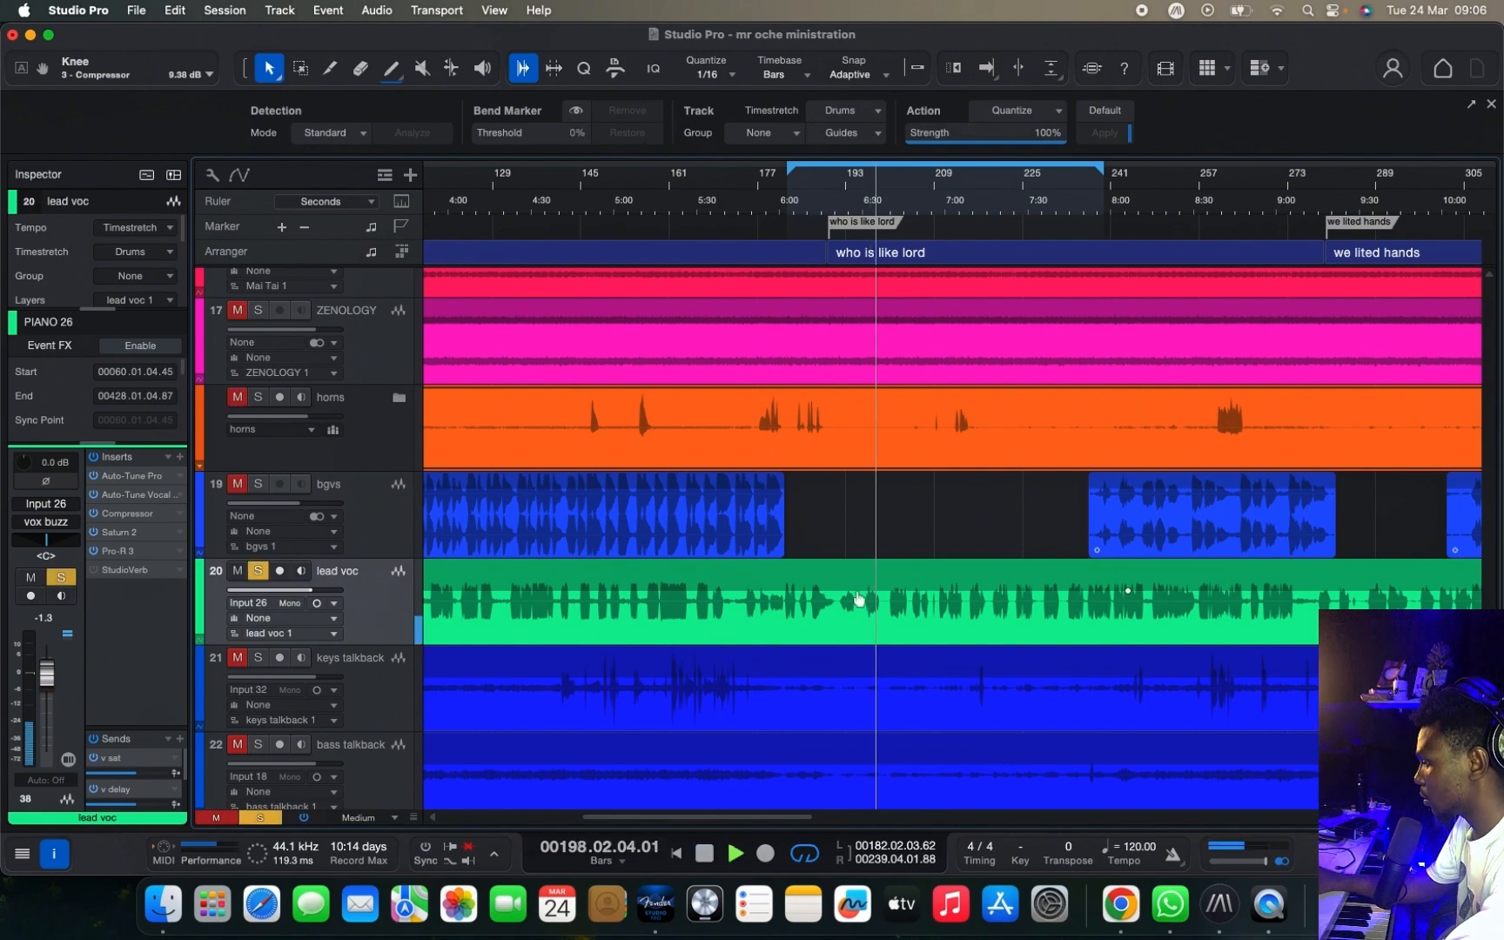
key(e)
key(e)
key(e)
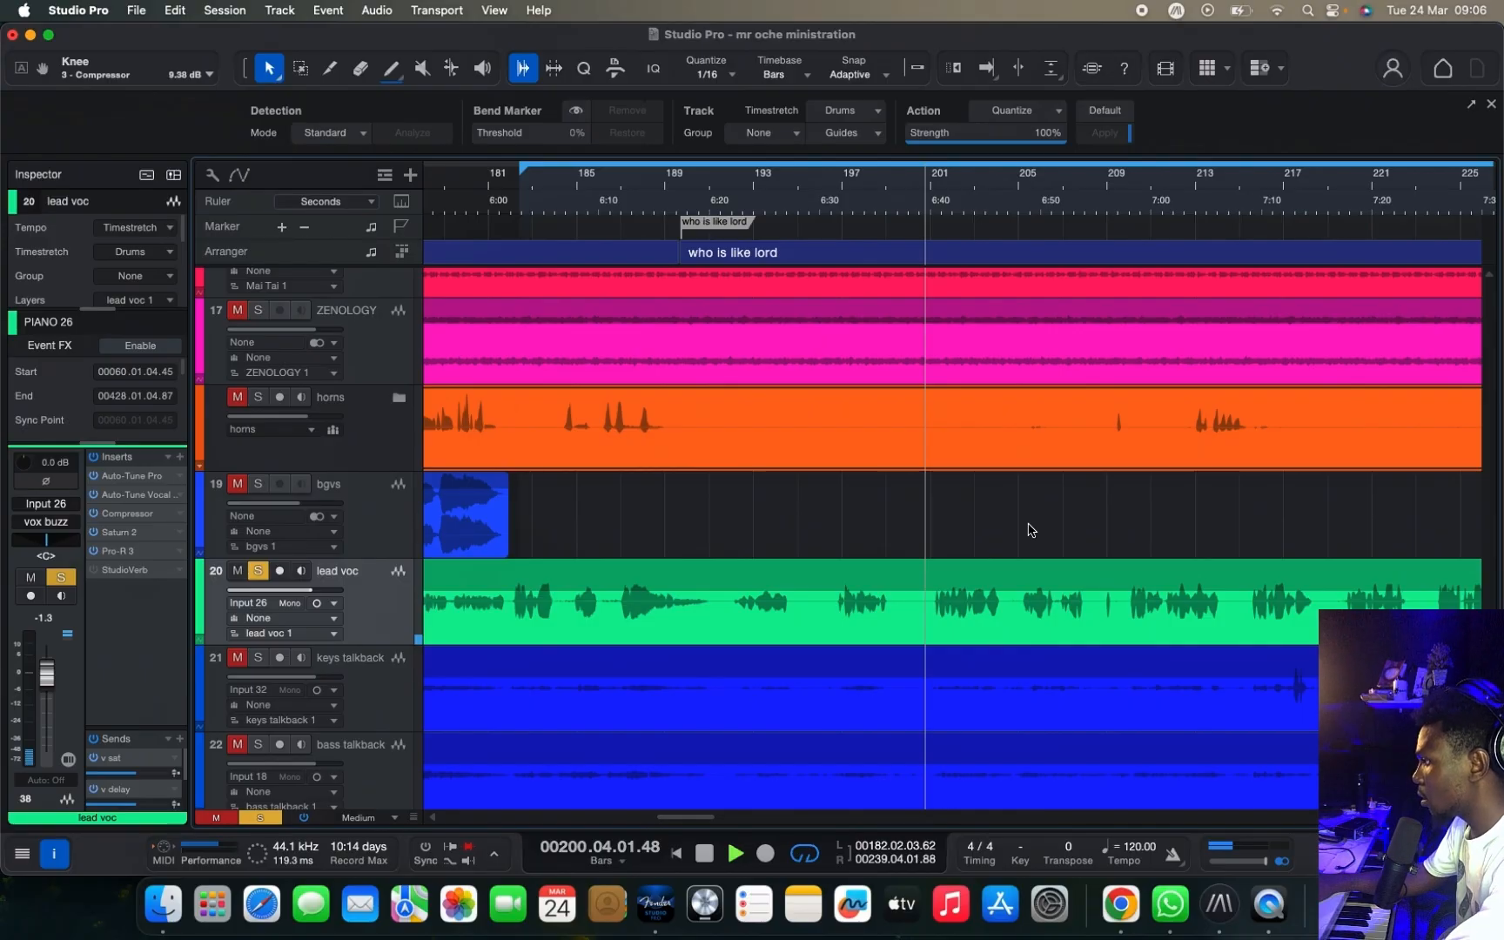
Step: Stop playback and enlarge the mixer's inserts area to show the lead voc channel's full plug-in chain, and return to the arrangement
key(F3)
key(space)
scroll(900, 309, right, 5)
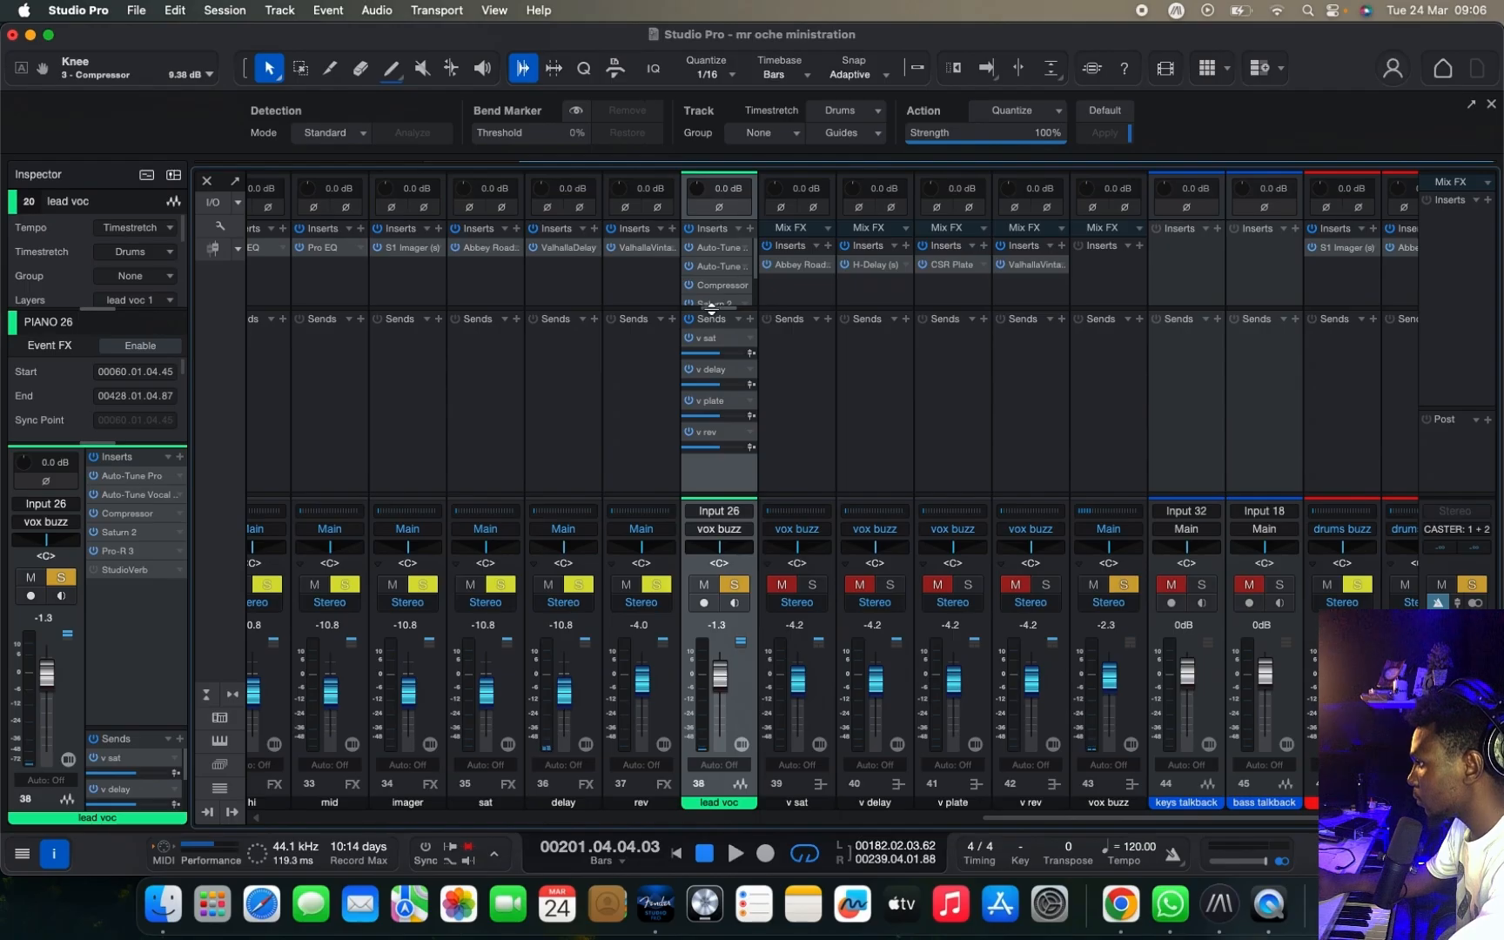
drag(712, 308, 712, 370)
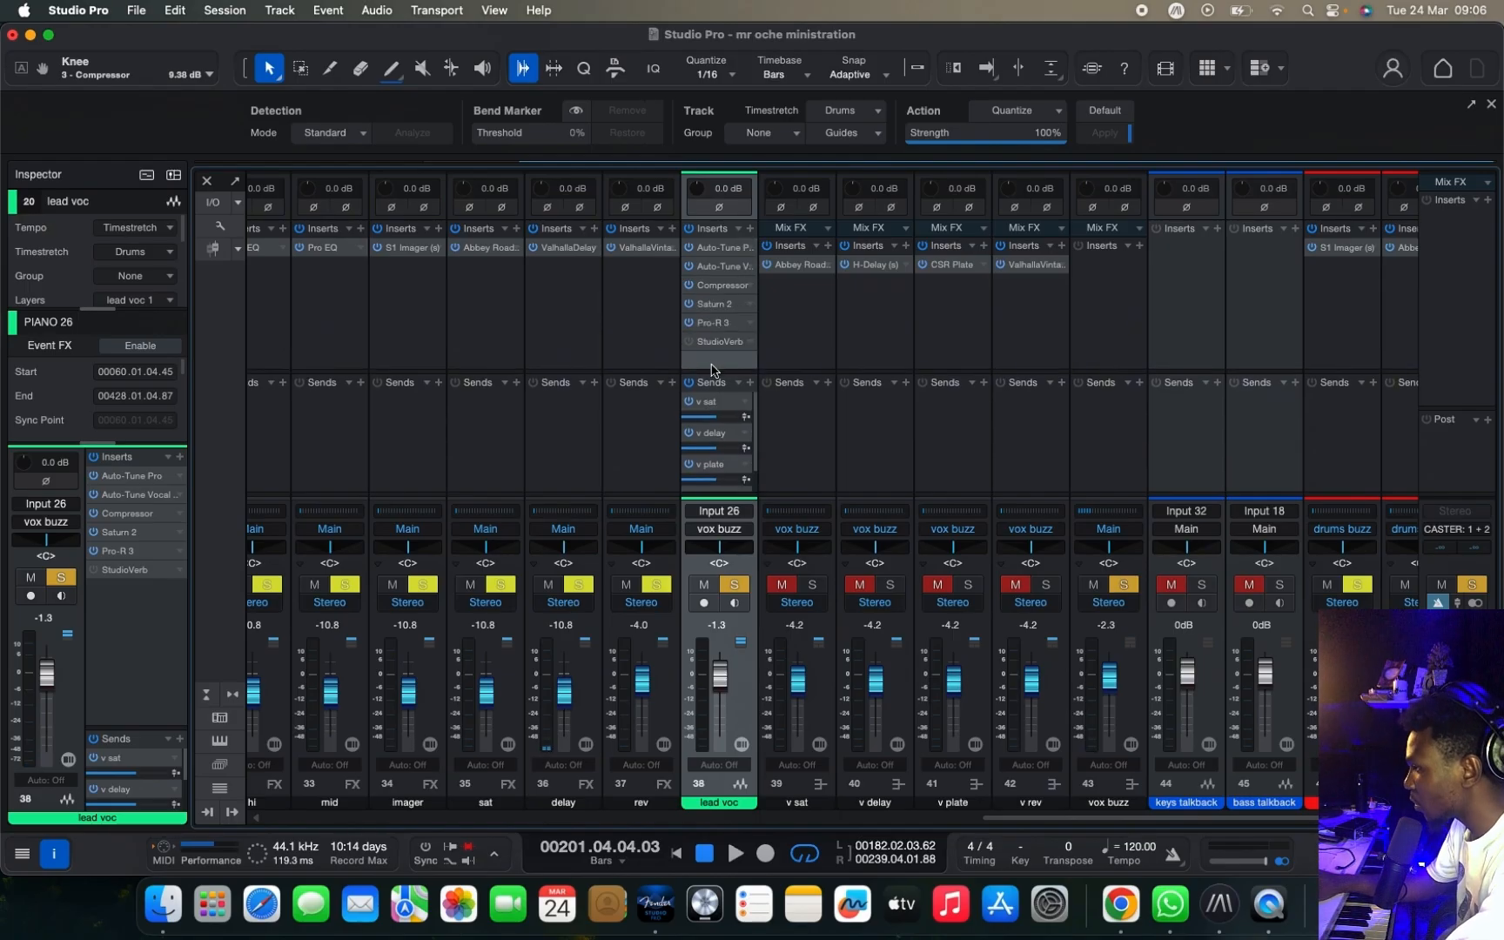
key(F3)
Step: Play a short stretch of the soloed lead vocal, stop, and move the playhead back to about bar 185
key(space)
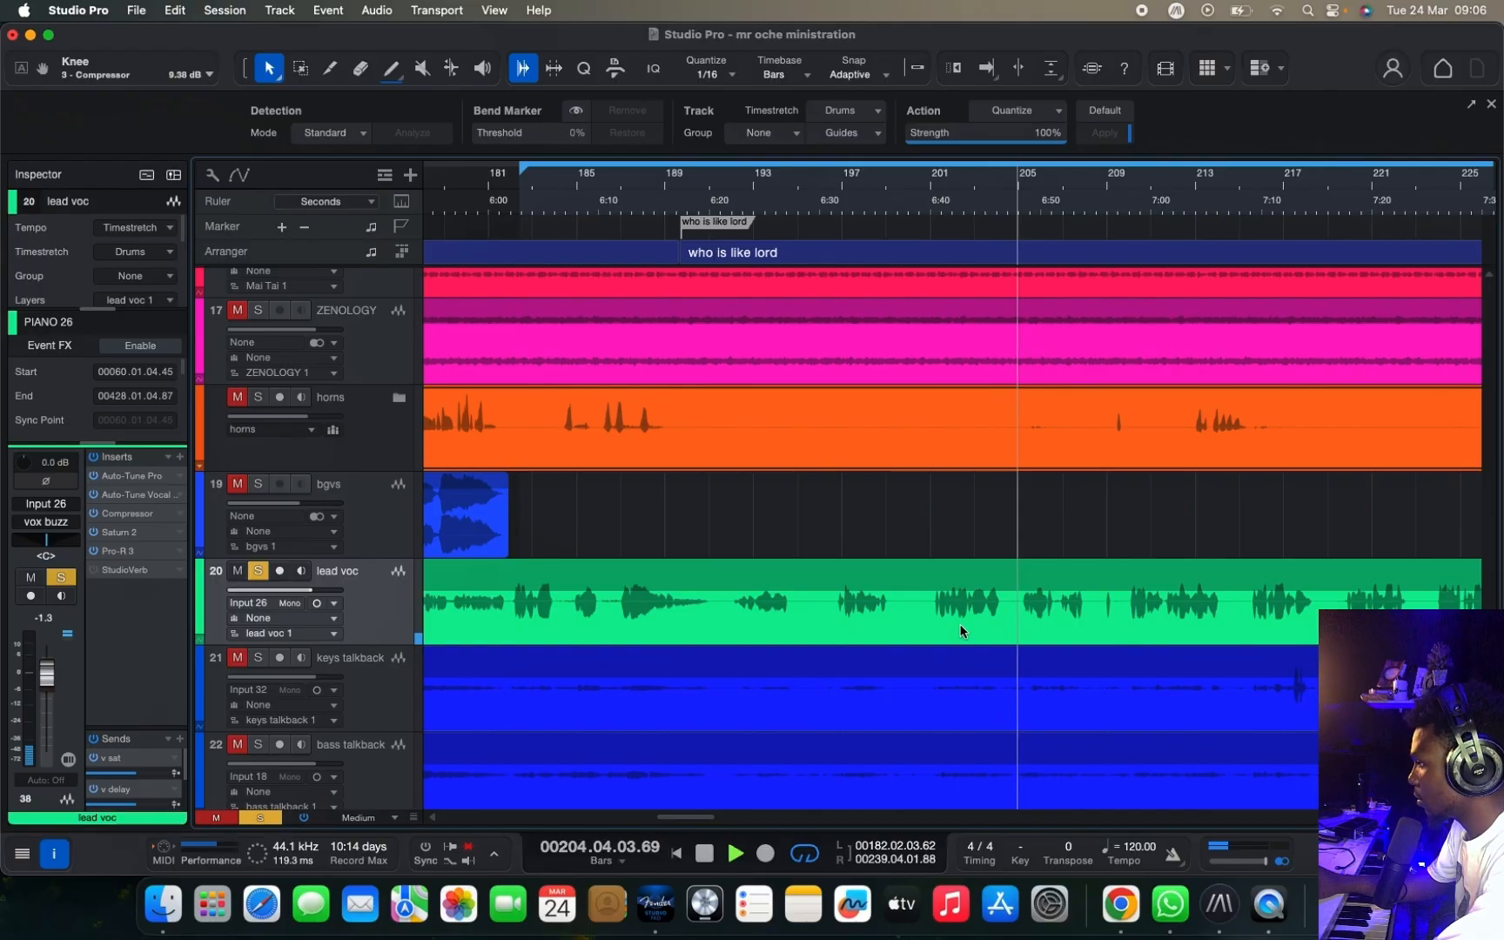
key(space)
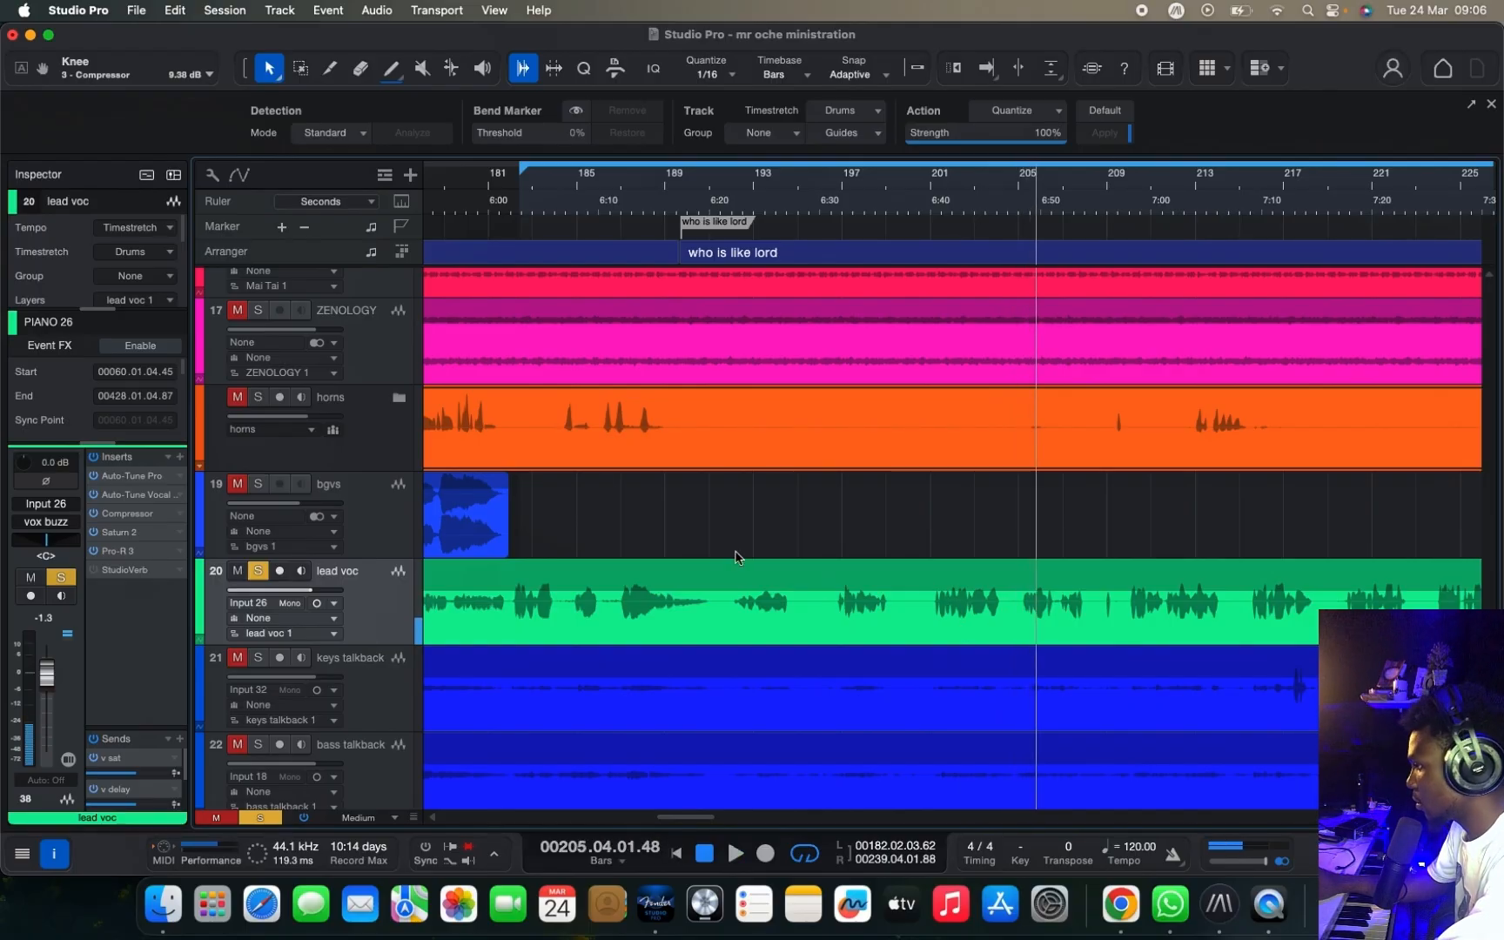
click(586, 200)
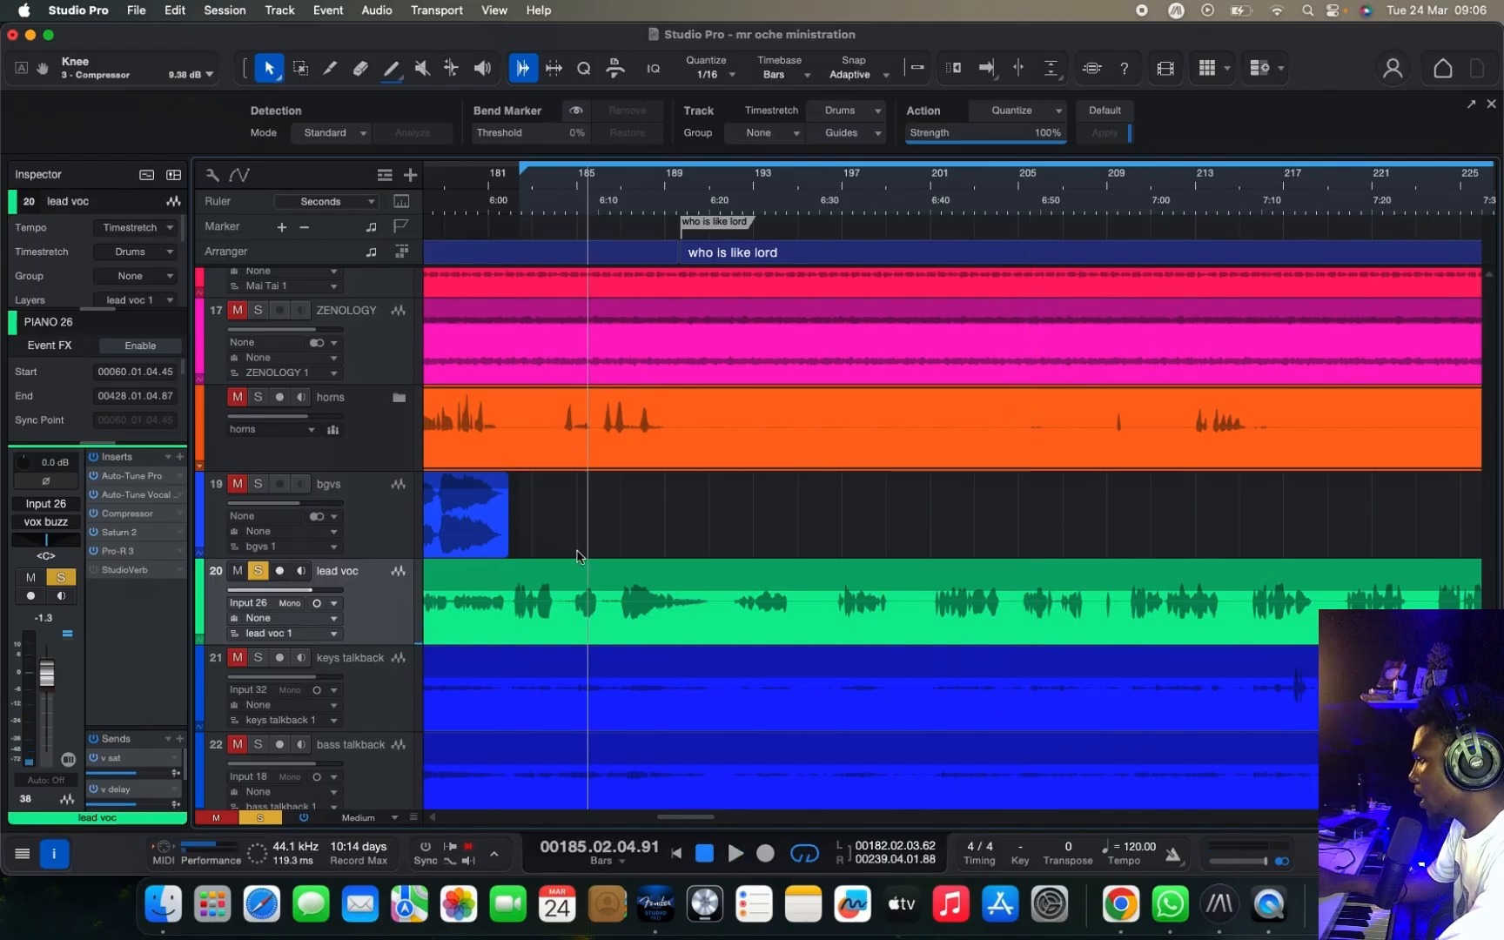
scroll(579, 557, left, 3)
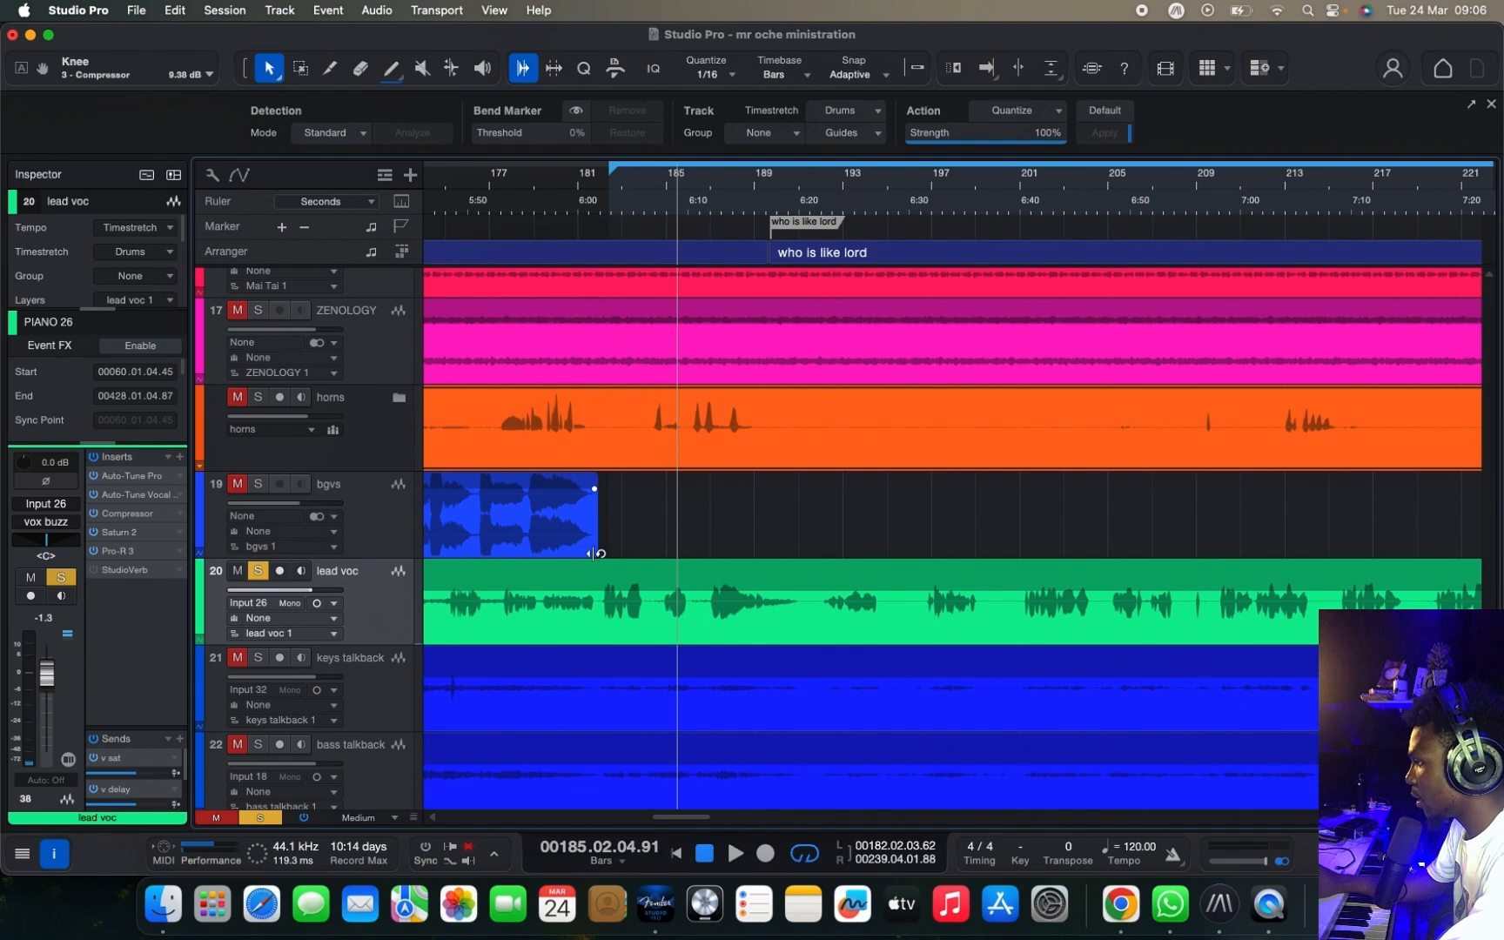
Step: Extend the end of the bgvs event to about bar 196 and play it with only the bgvs track soloed
drag(600, 528, 923, 526)
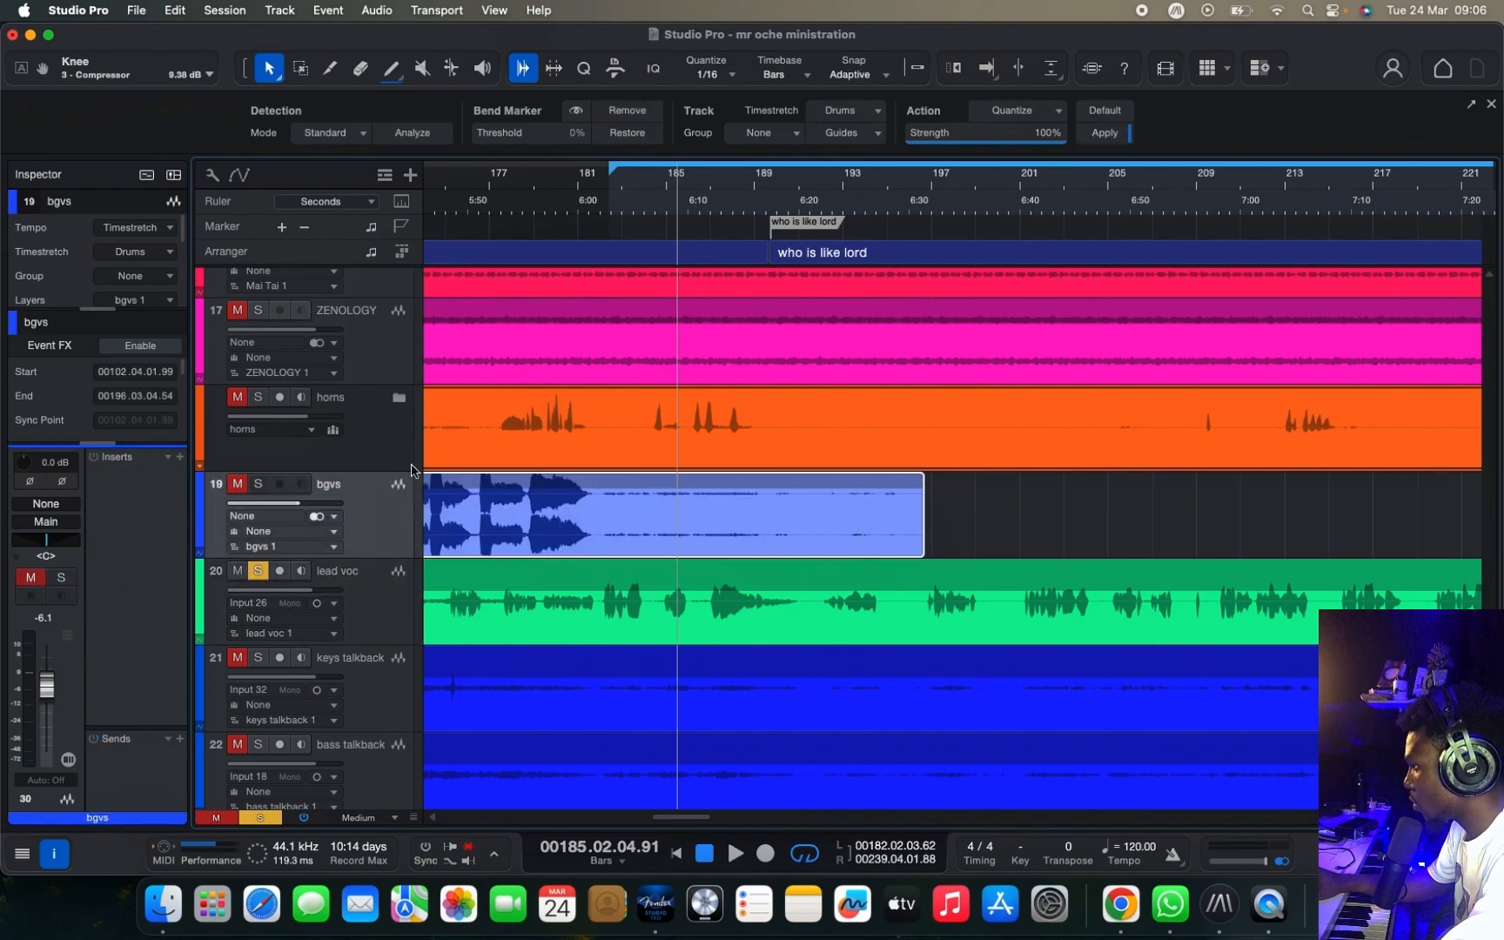
click(236, 483)
click(258, 483)
click(257, 570)
key(space)
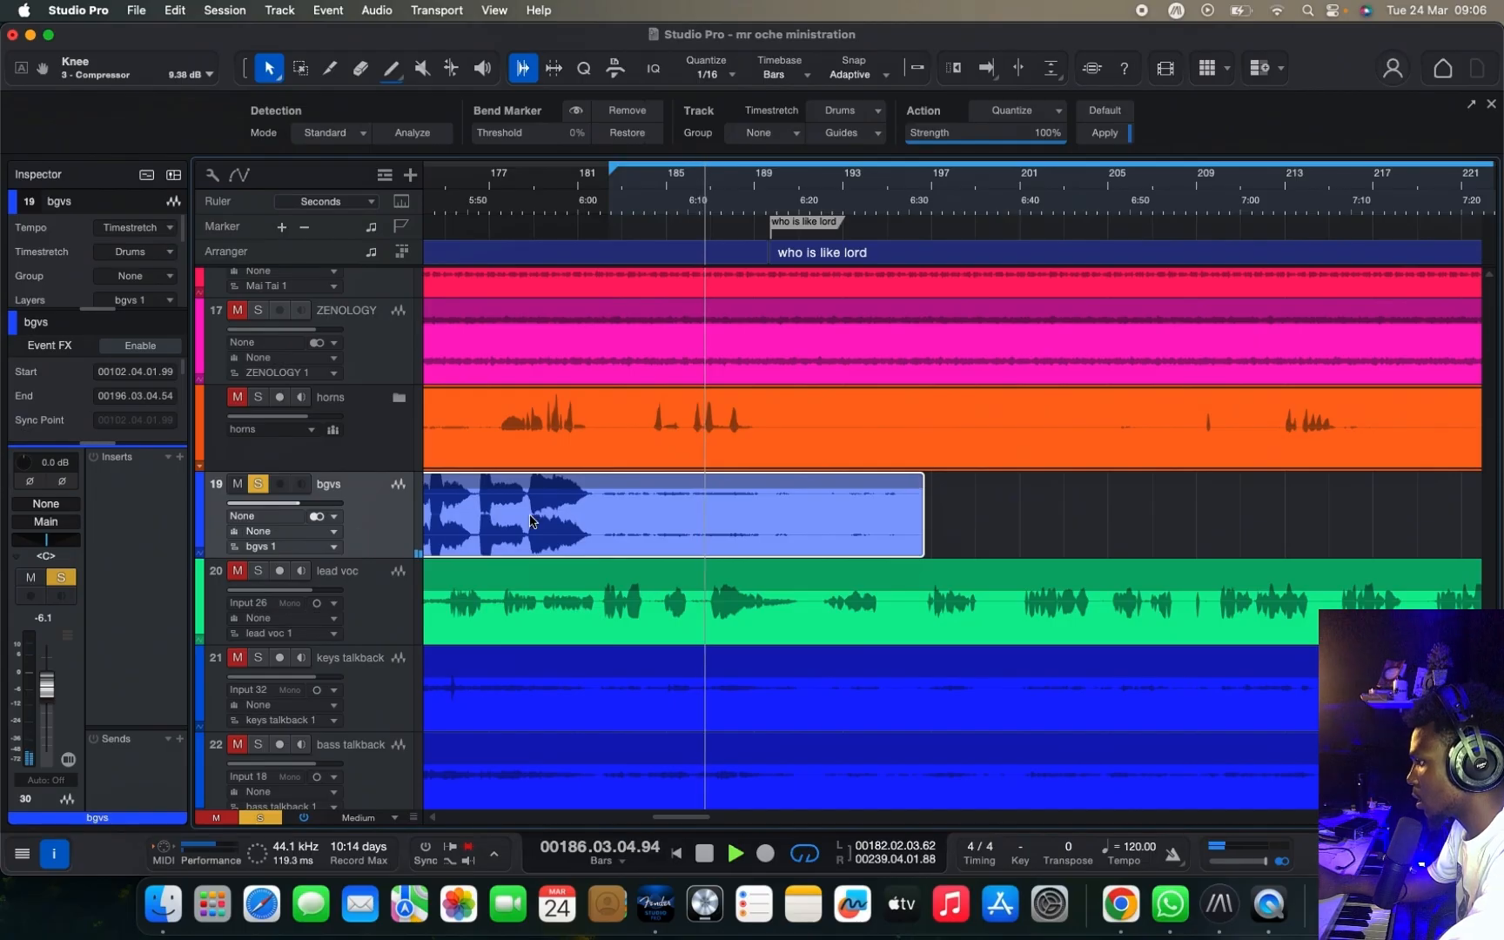
key(space)
Step: Trim the bgvs event's end back to about bar 182 and leave only the lead voc track soloed
click(258, 570)
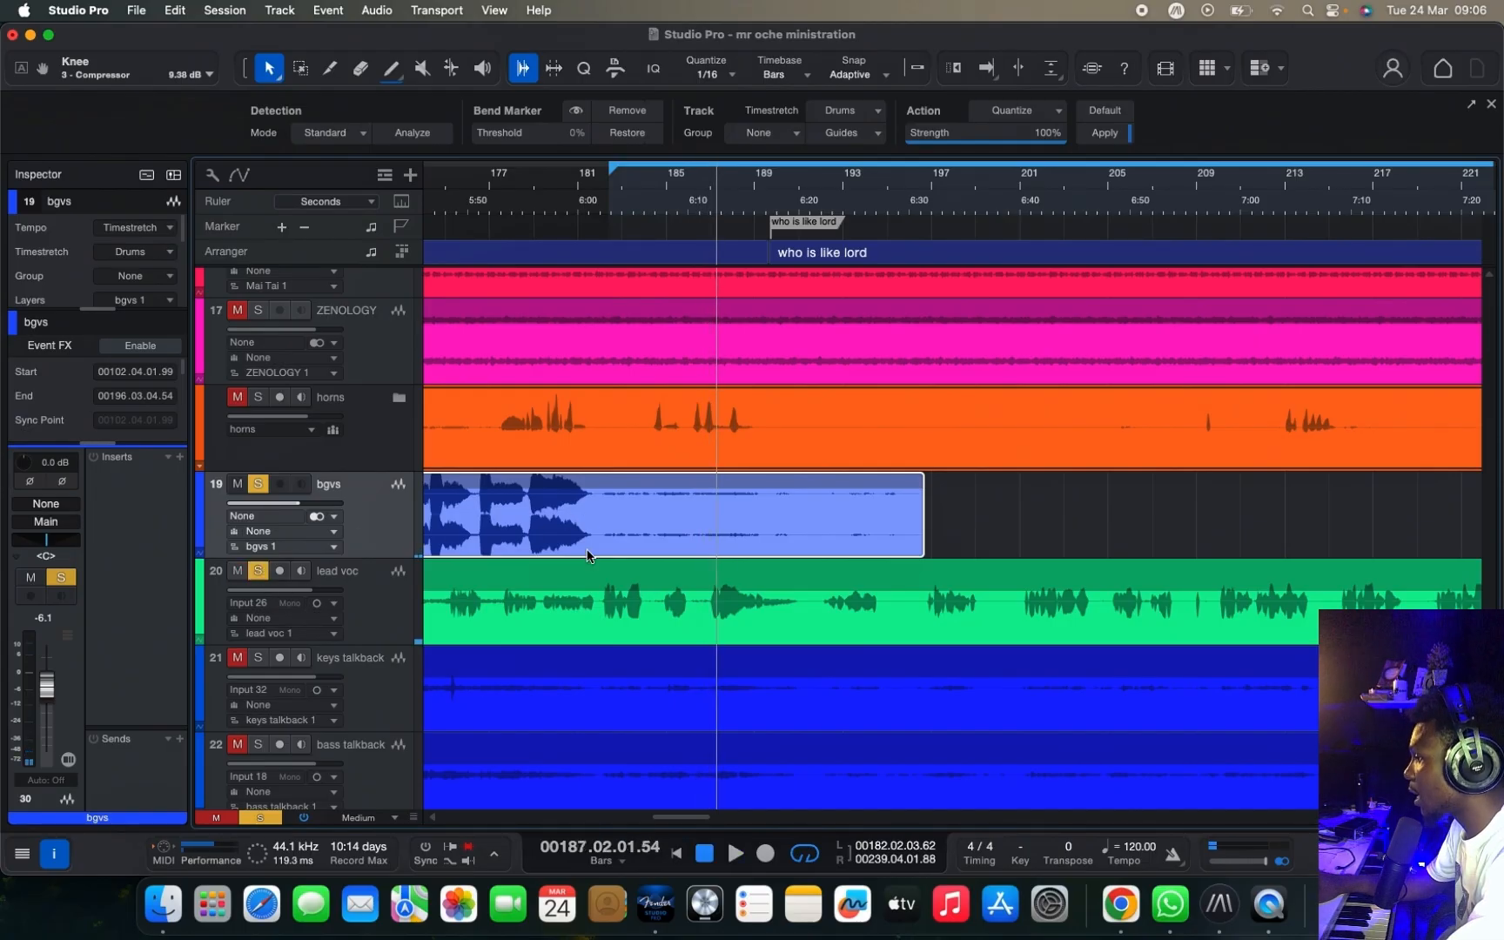
drag(886, 528, 601, 528)
click(258, 484)
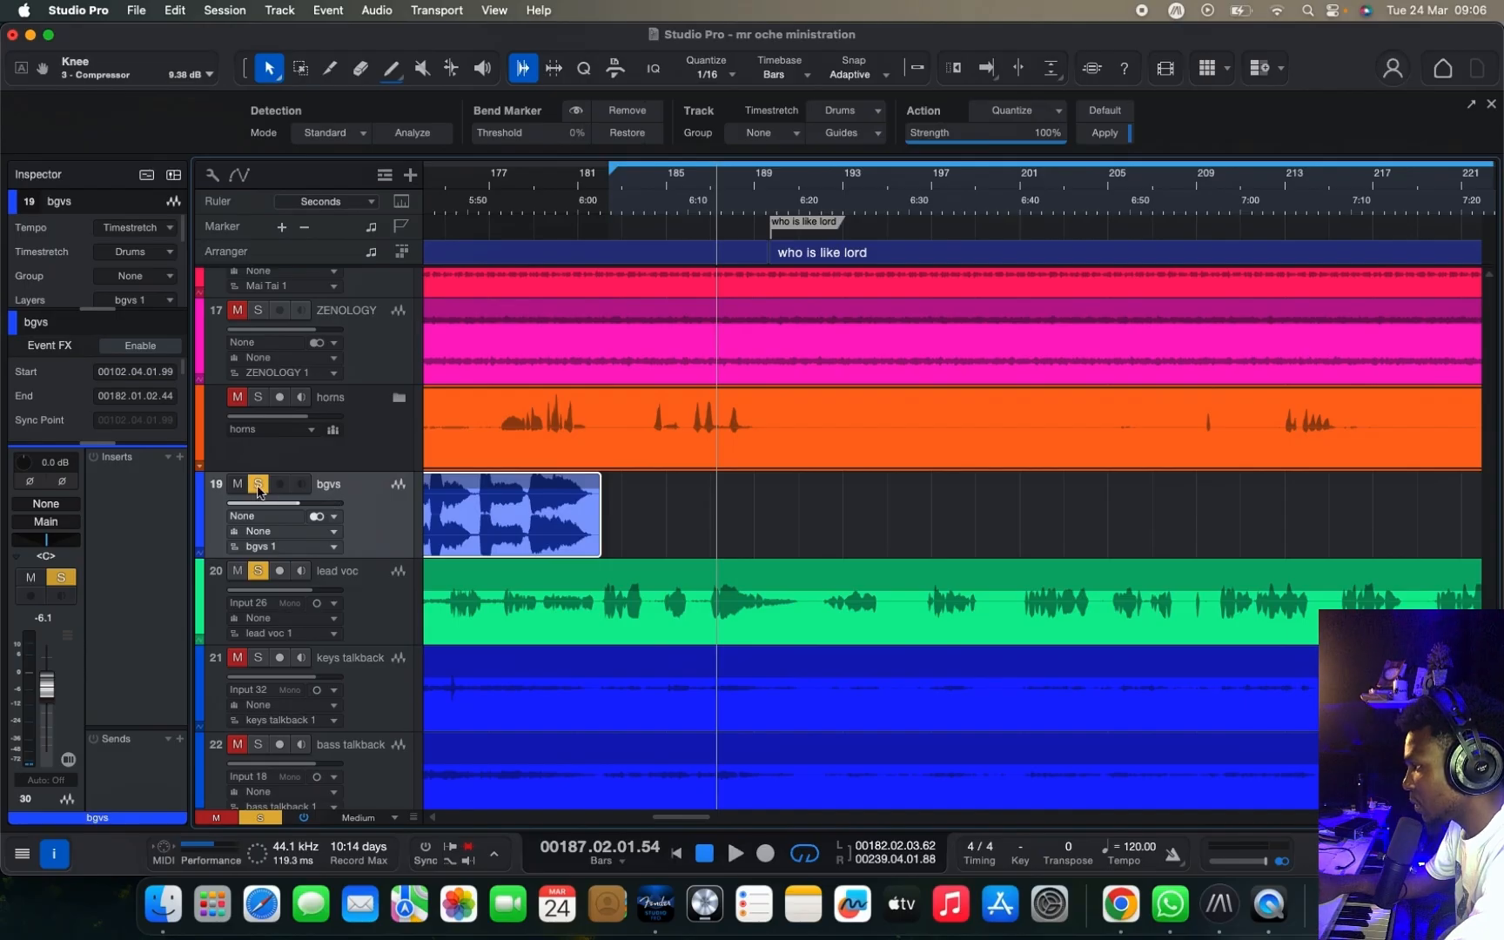
click(236, 484)
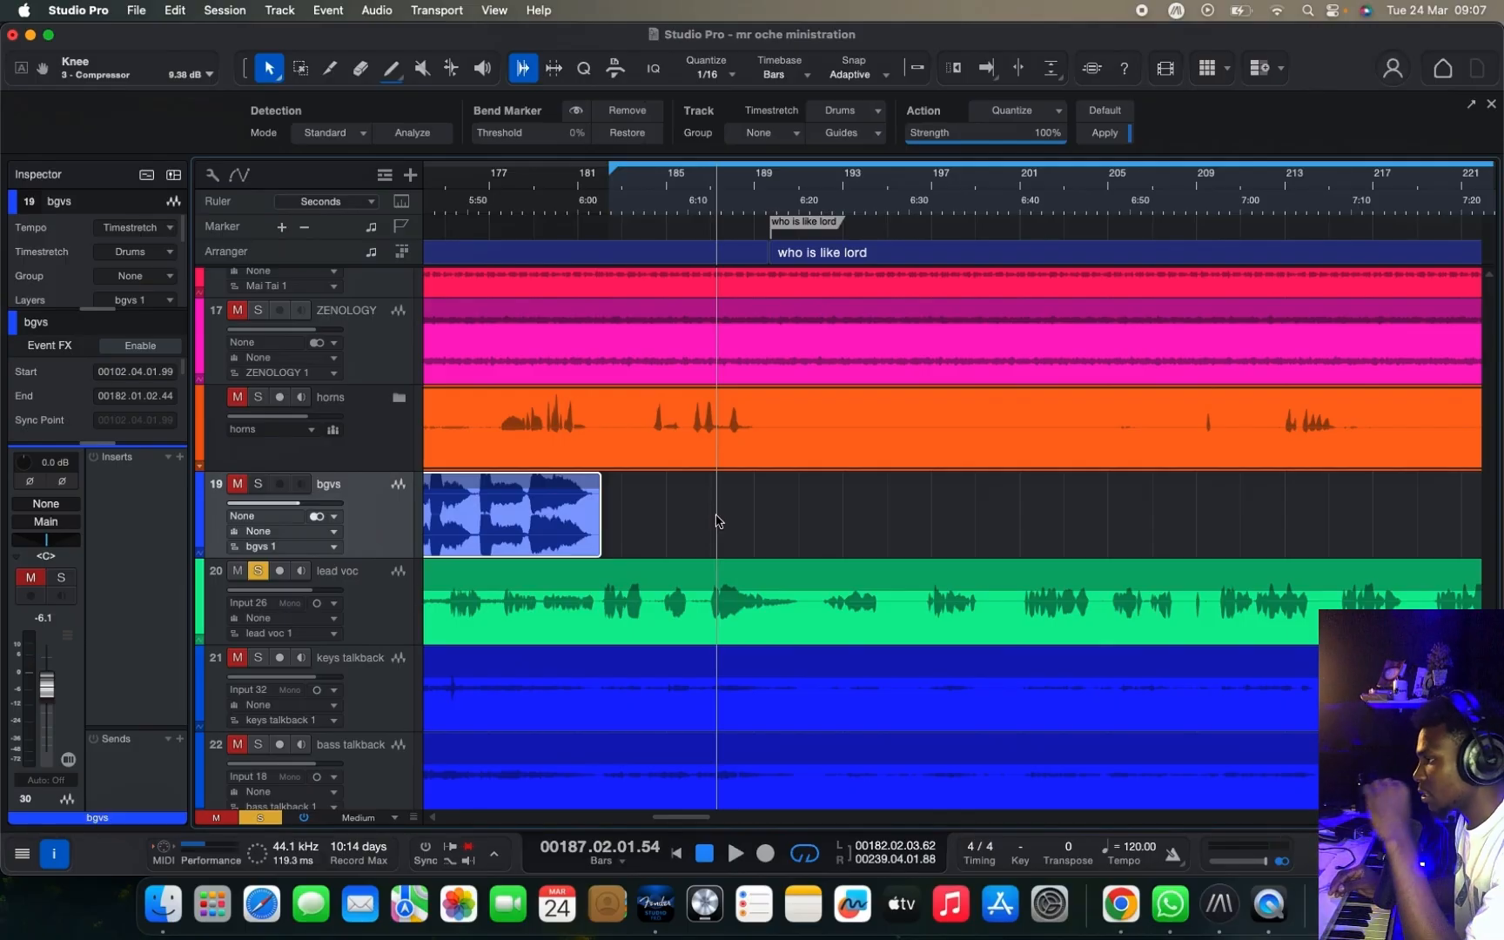
Step: Unsolo the lead voc track and play the full mix from about bar 187, zoomed in around the lead vocal
click(365, 592)
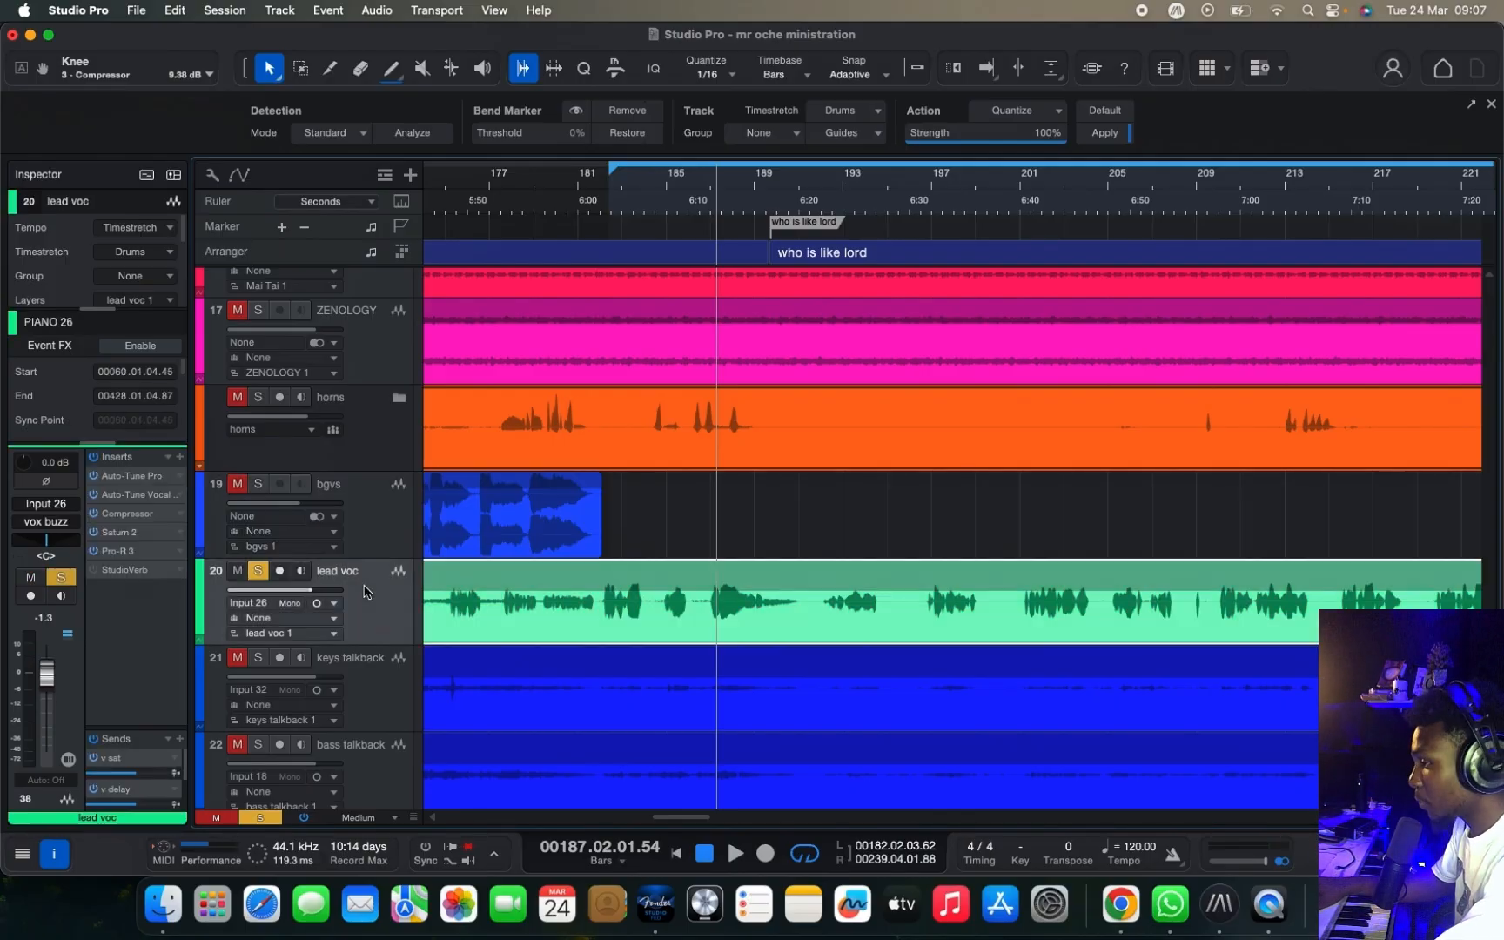
key(z)
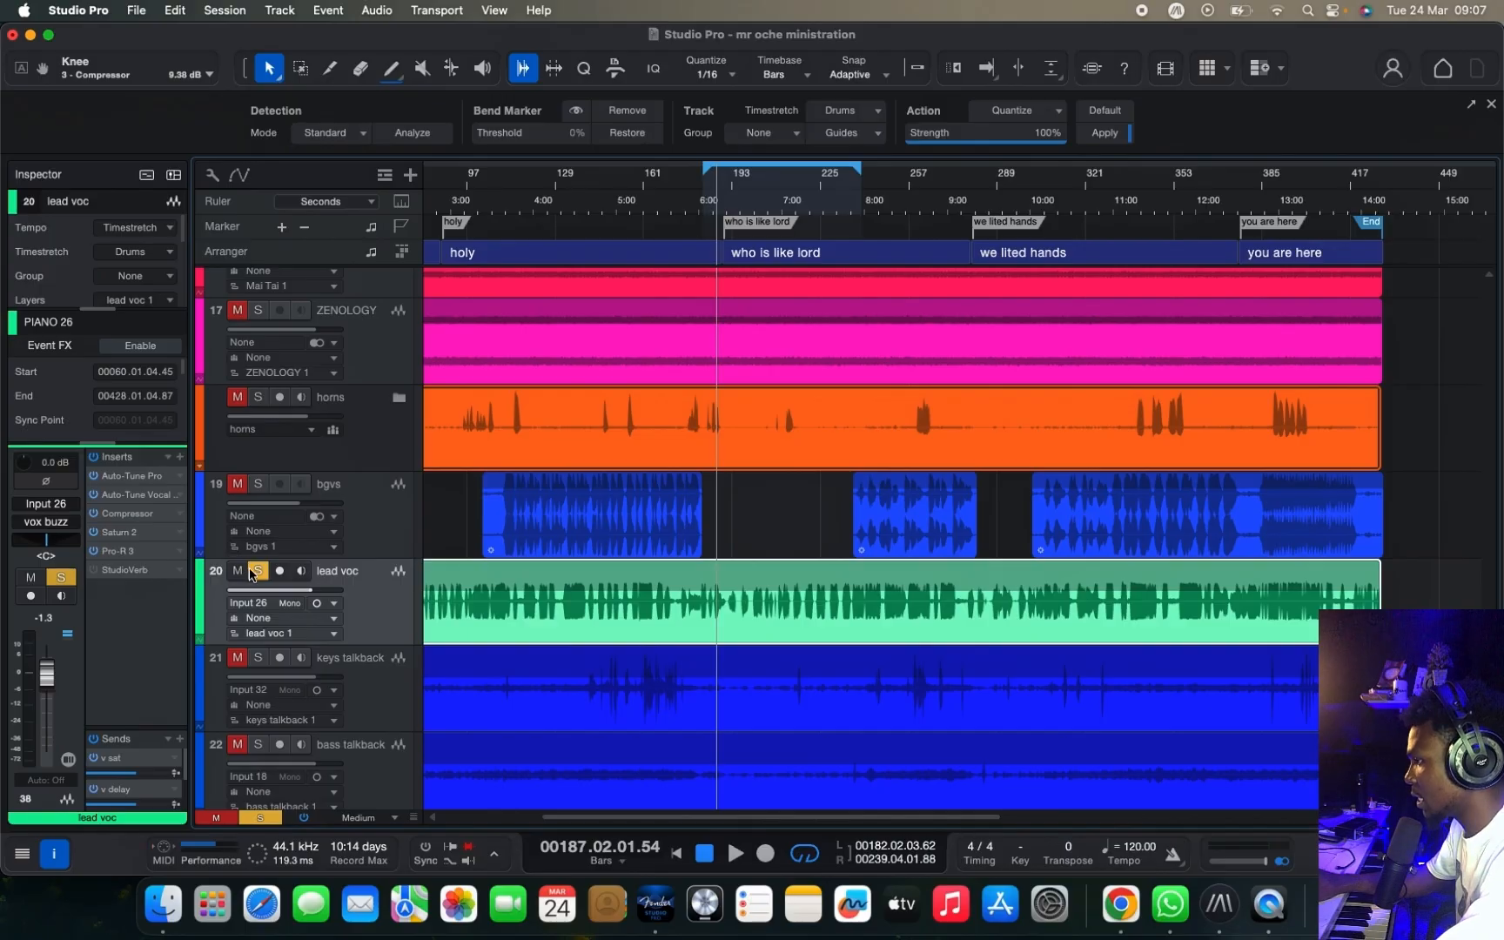
click(257, 571)
key(z)
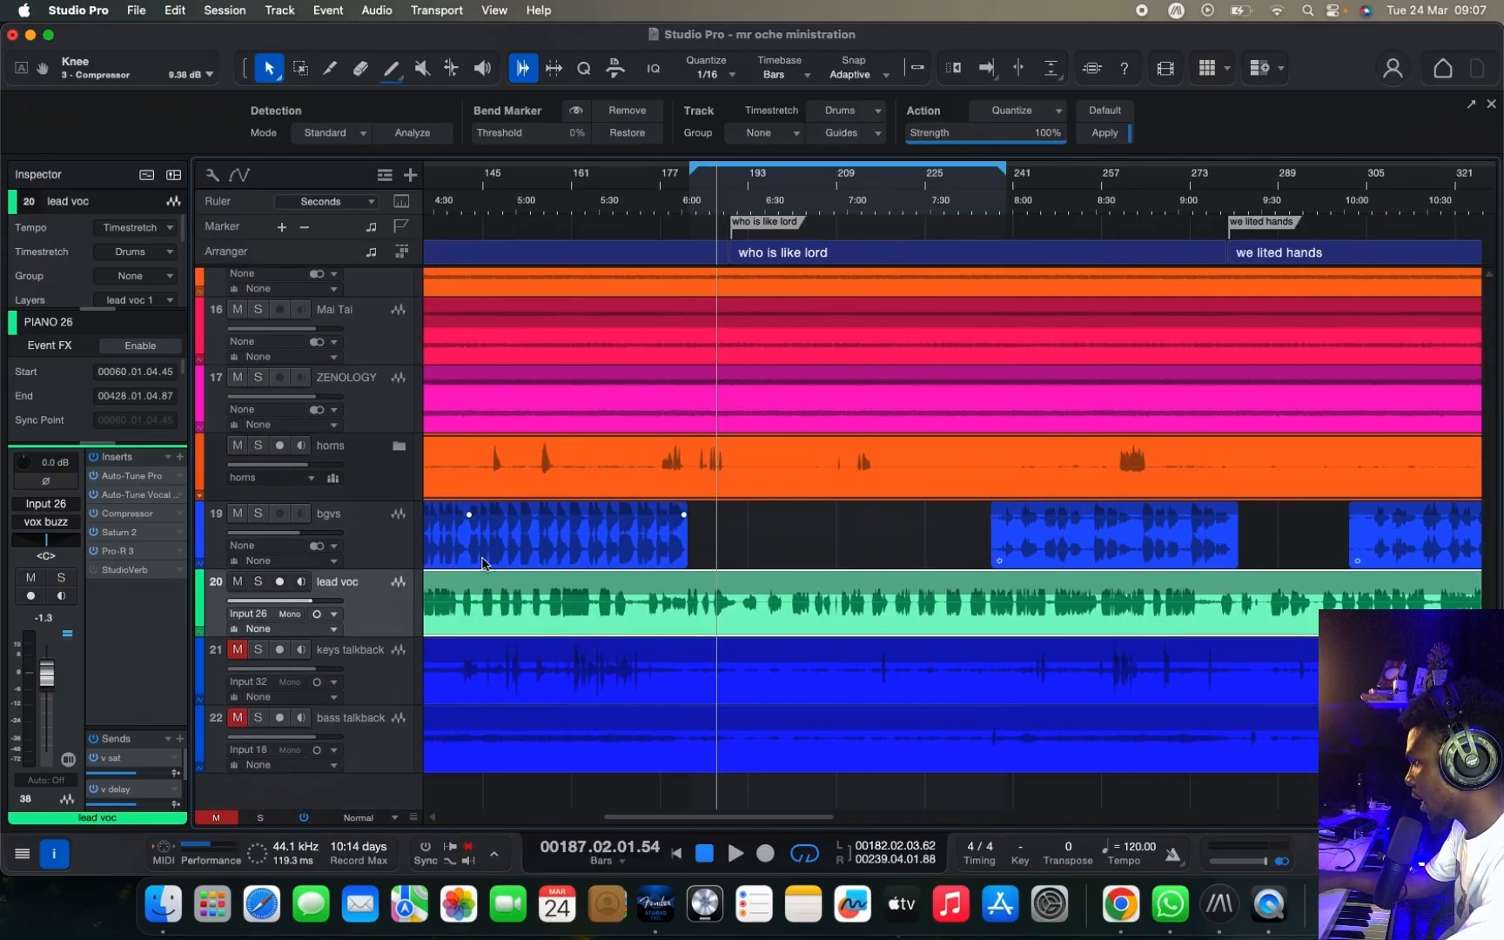
key(space)
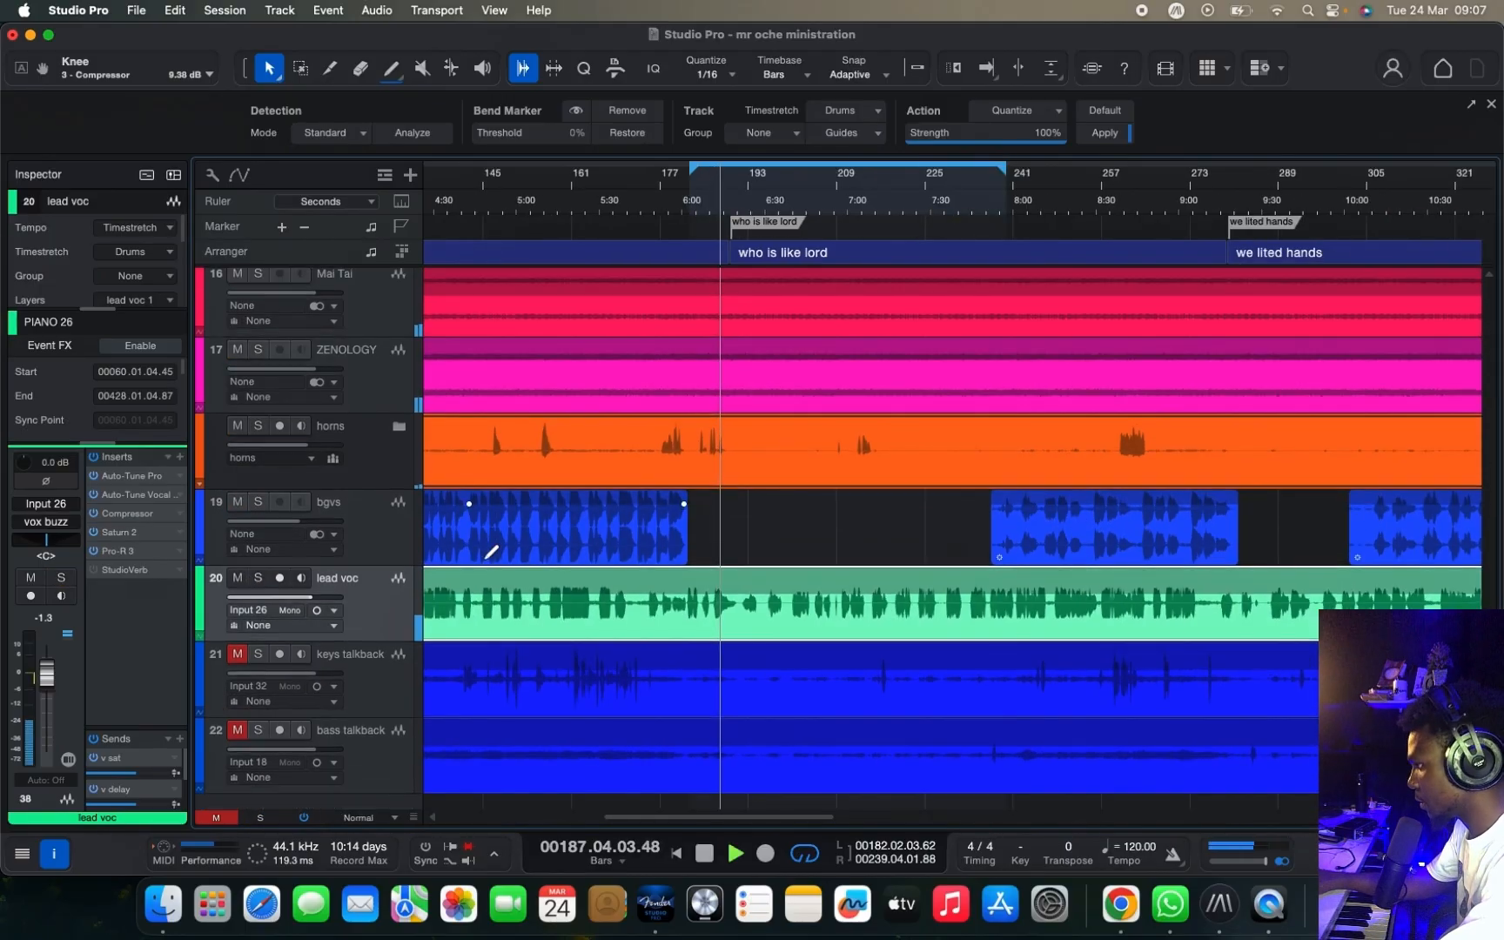
scroll(482, 562, up, 1)
key(w)
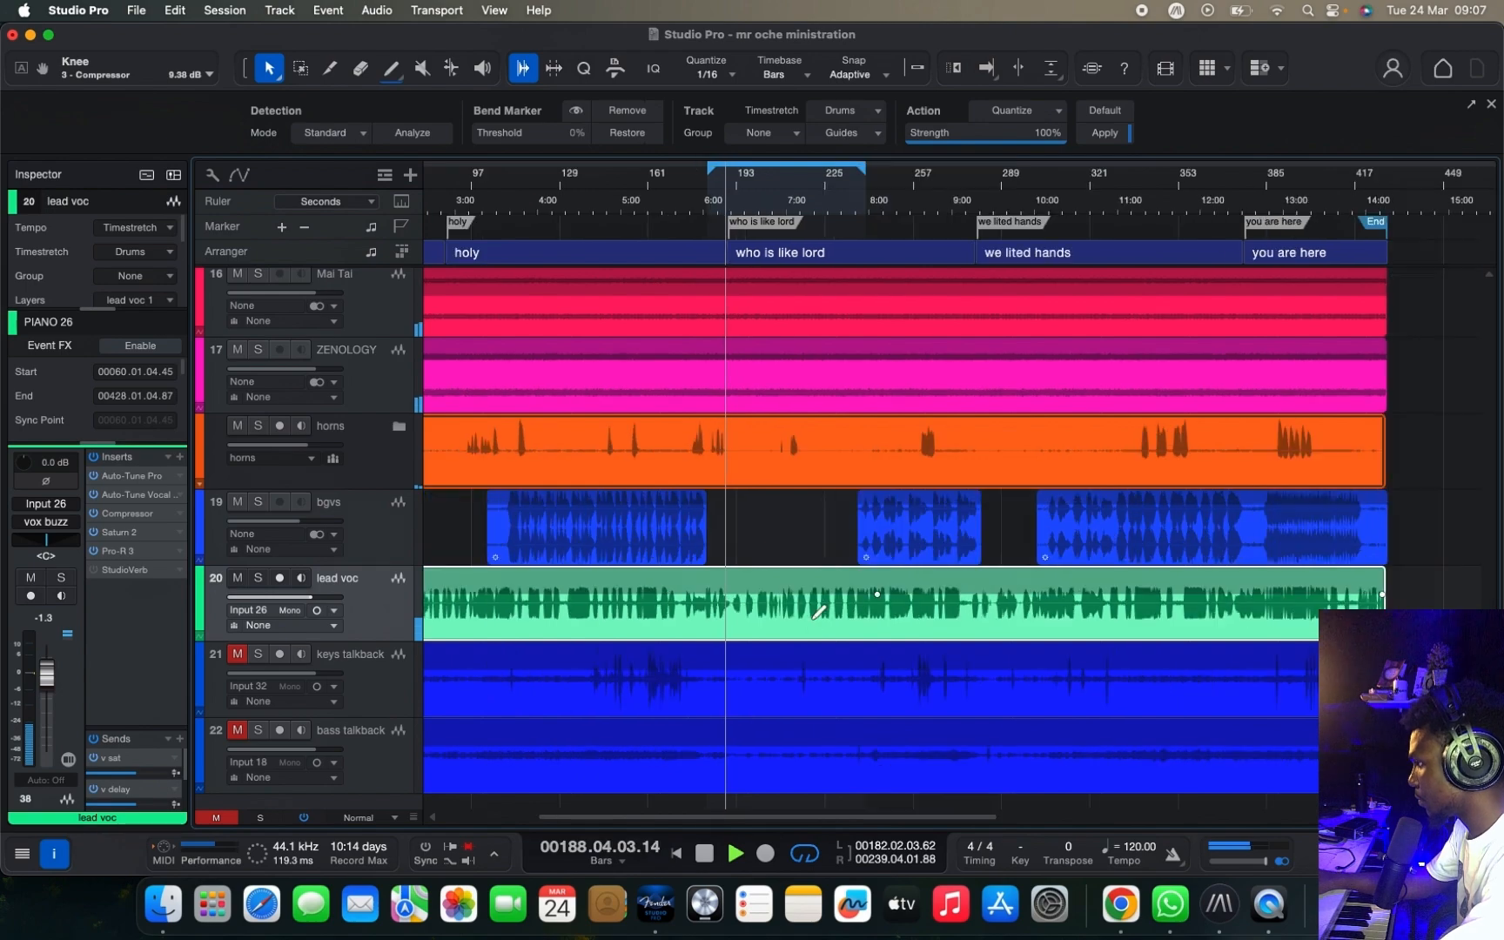
key(z)
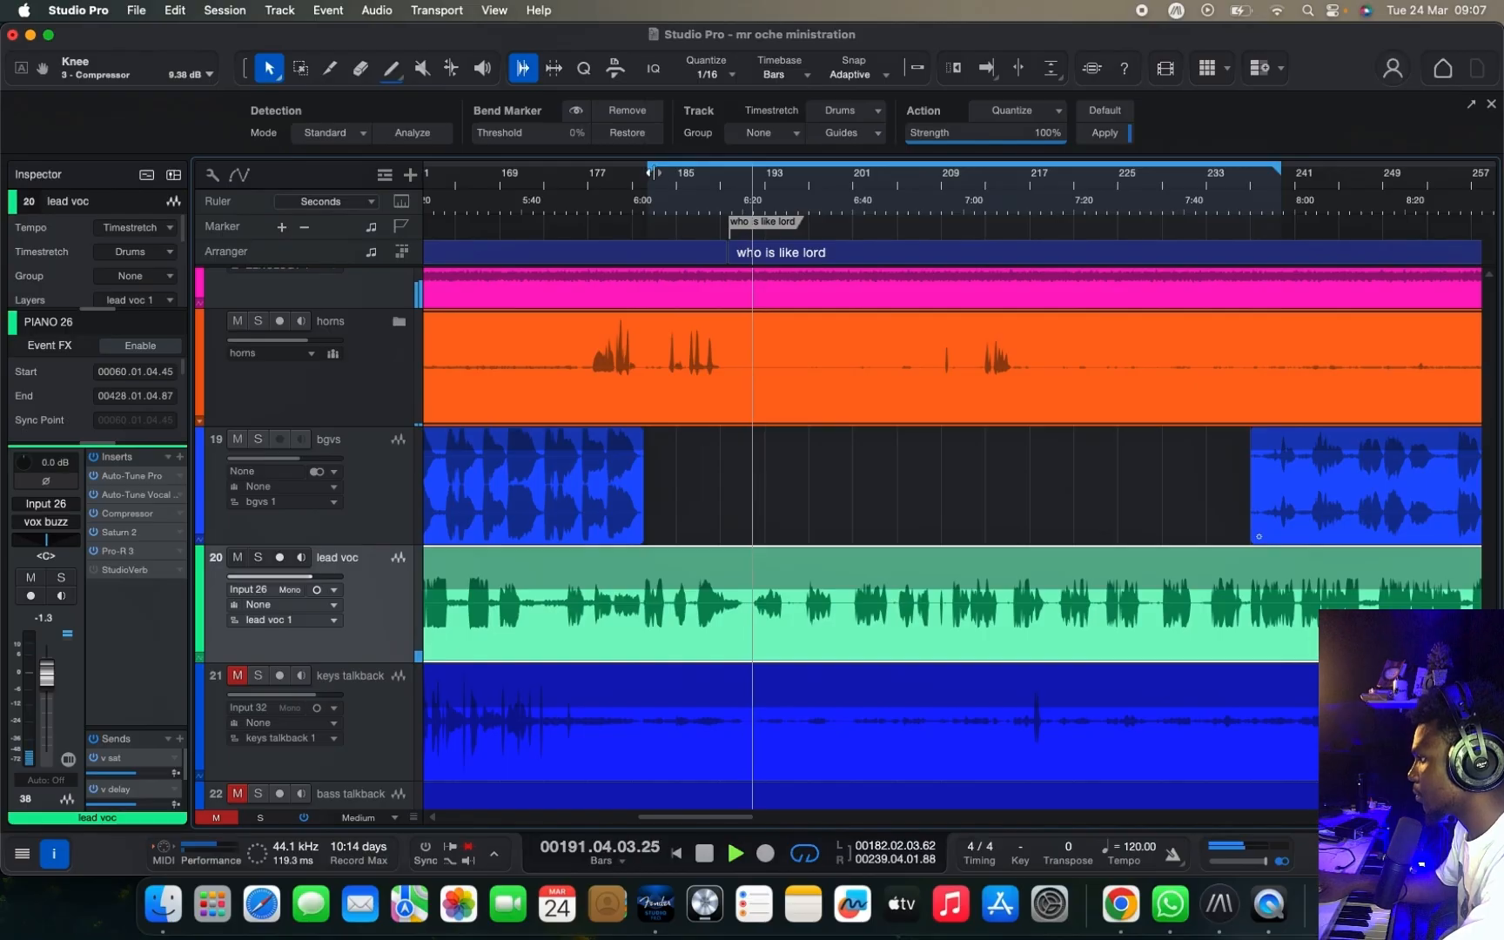
Step: Move the loop range's start to the "who is like lord" marker near bar 189, listen to the mix, and stop playback
mouse_move(649, 172)
mouse_down()
mouse_move(756, 192)
mouse_move(727, 195)
mouse_up()
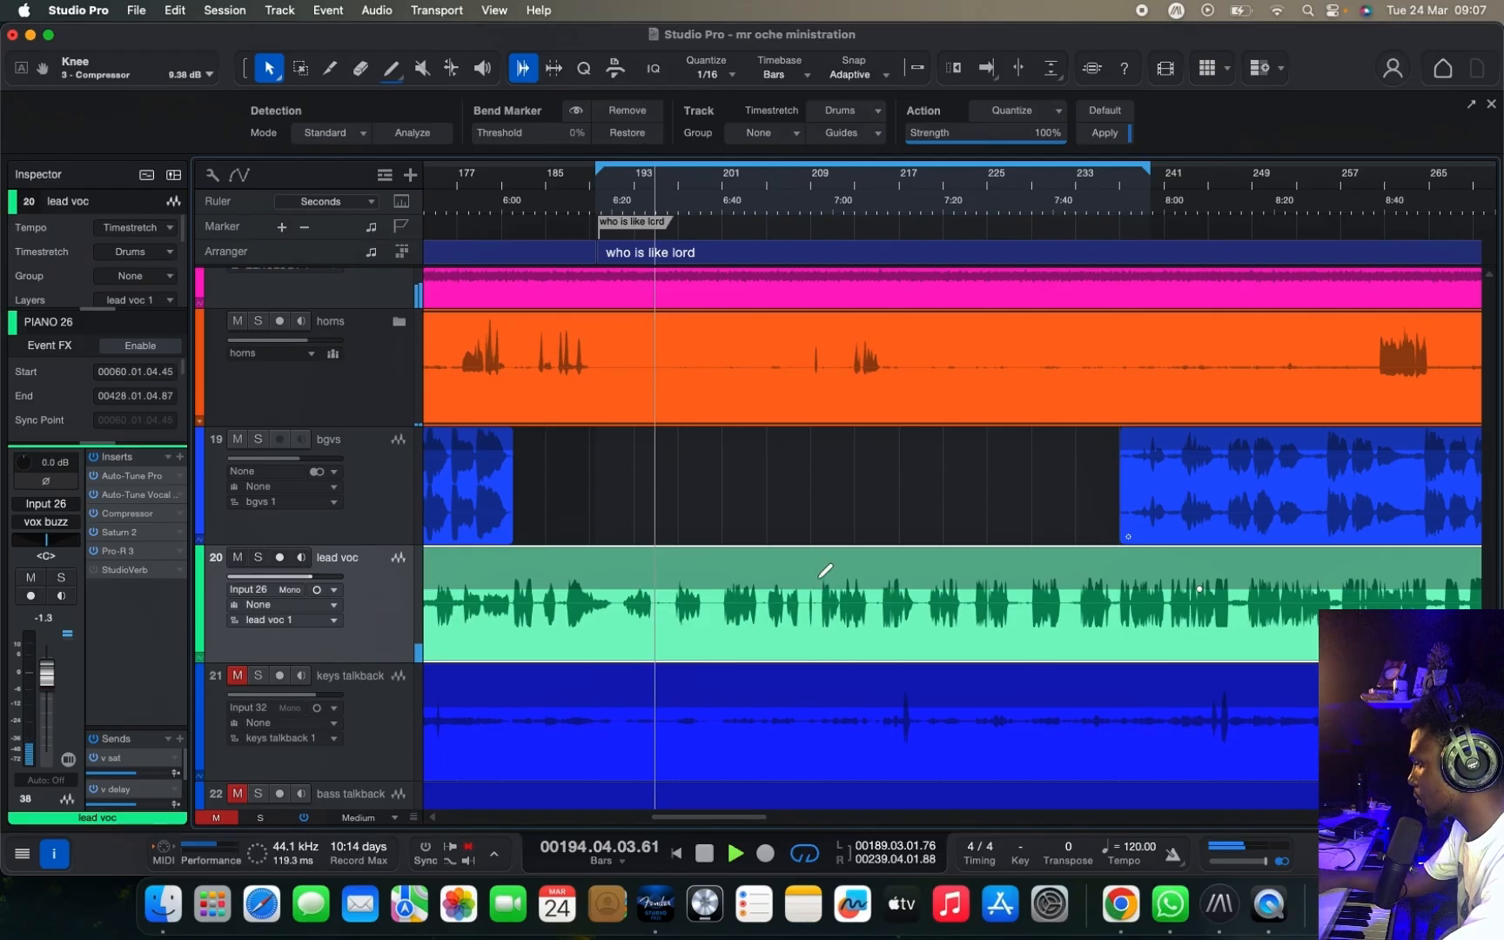
scroll(815, 576, right, 3)
scroll(815, 576, down, 1)
scroll(781, 493, down, 1)
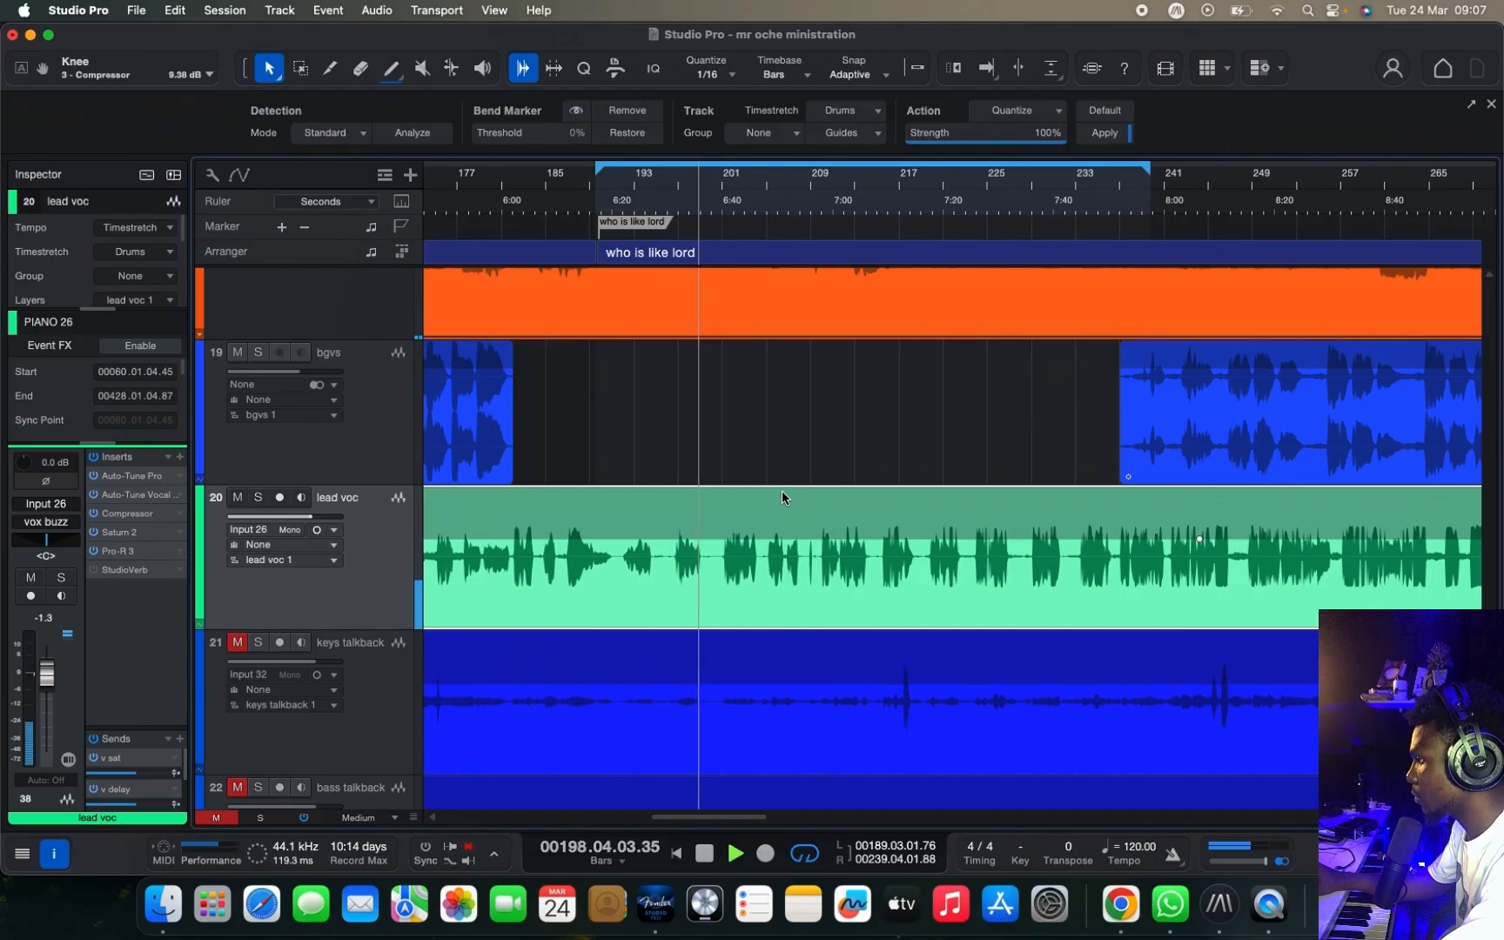
key(space)
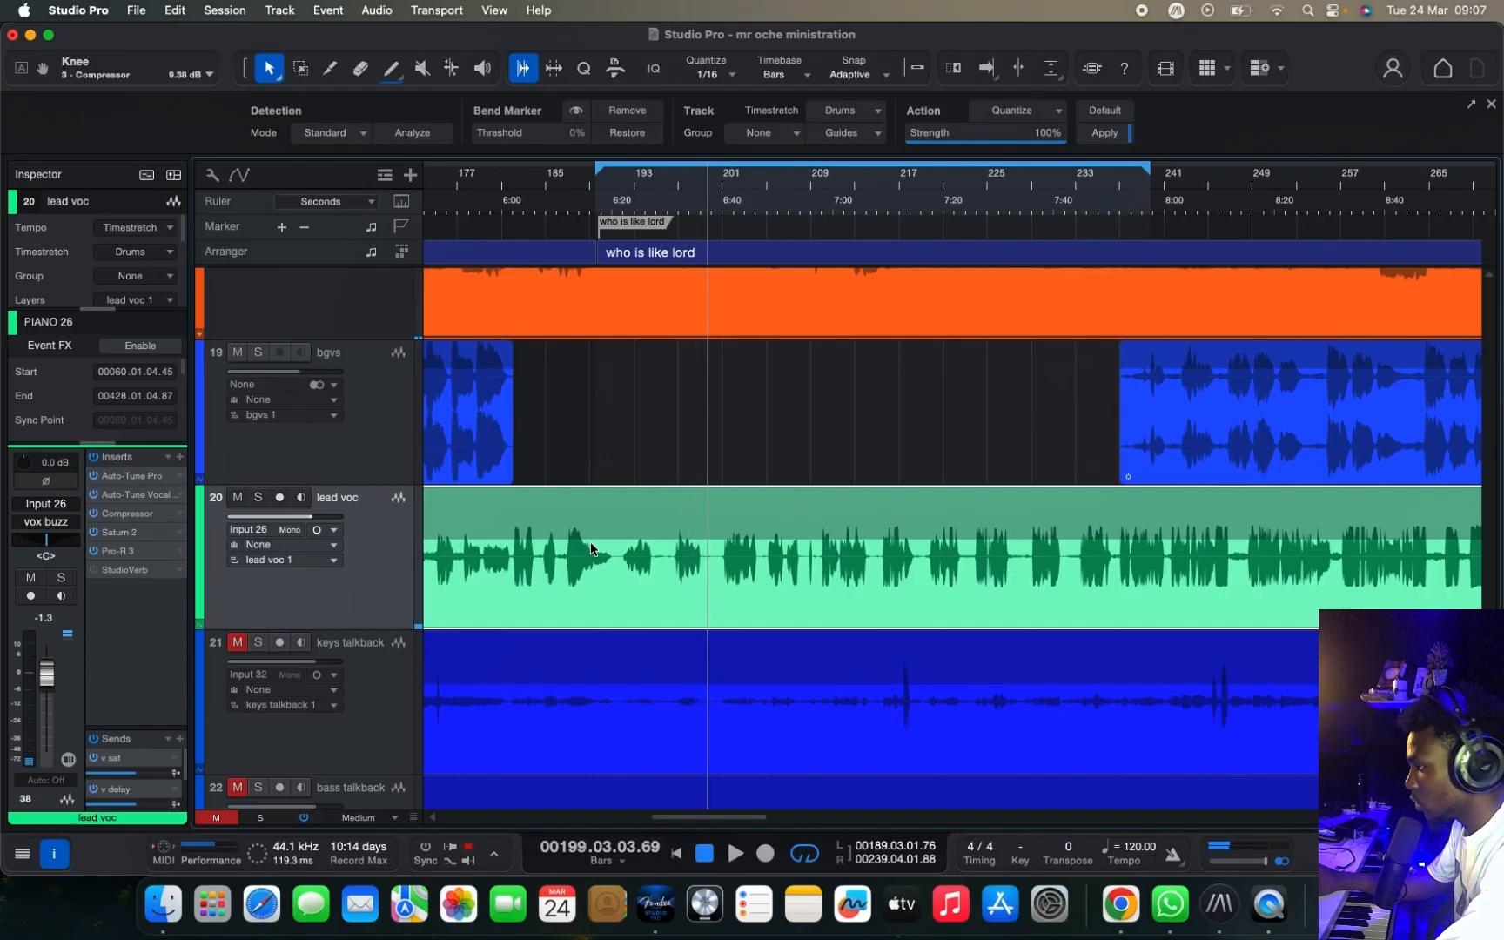
Step: Bypass all inserts on the lead voc track, resume playback, and solo the track to hear it unprocessed
click(93, 457)
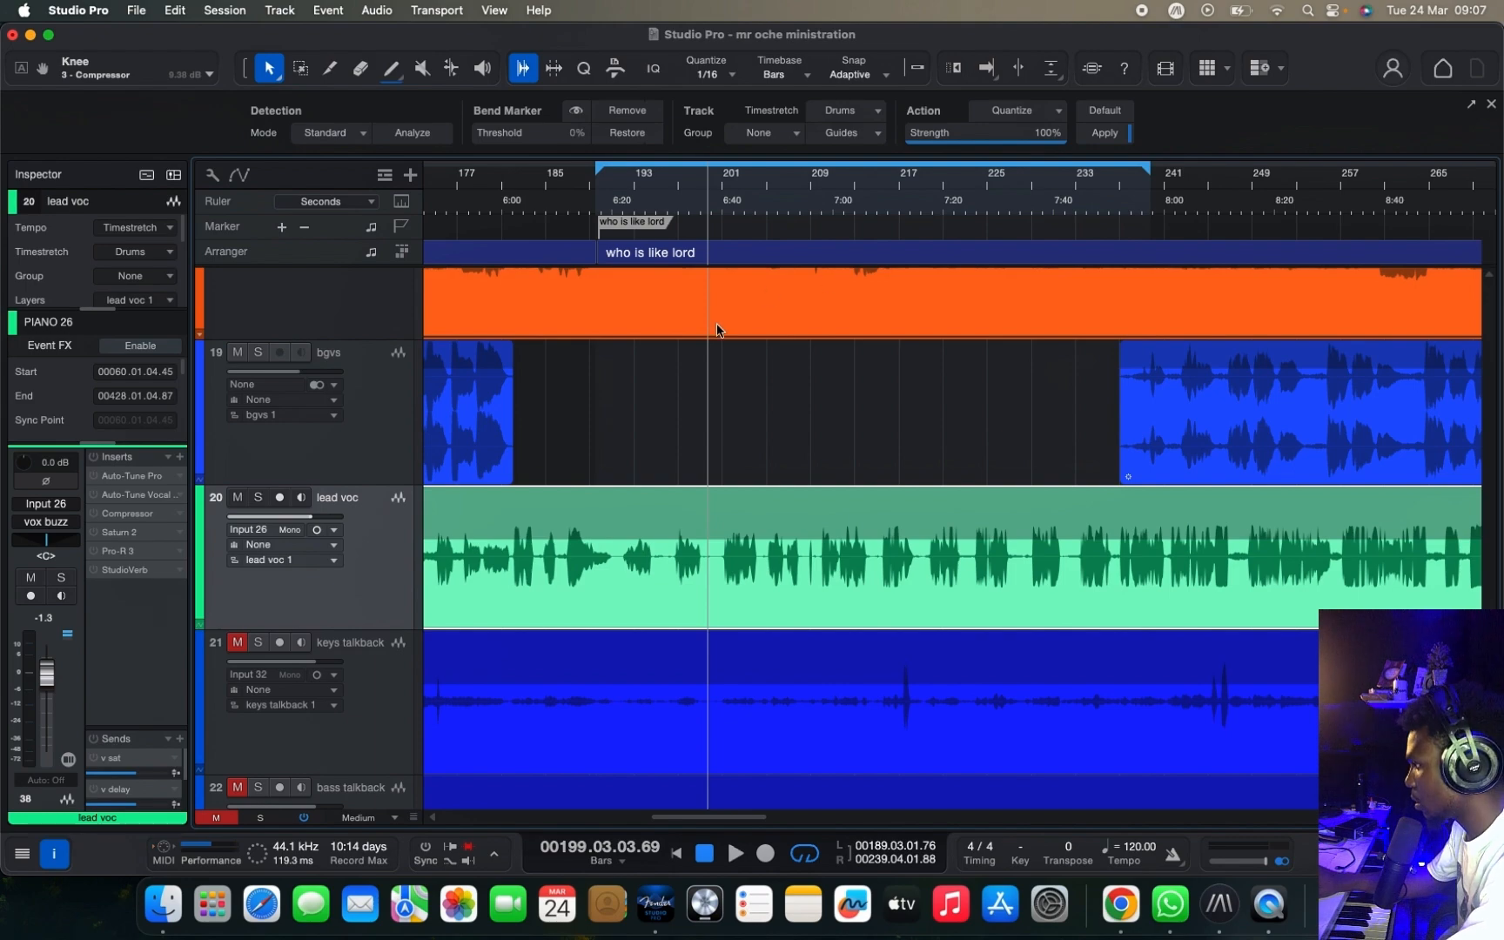
key(space)
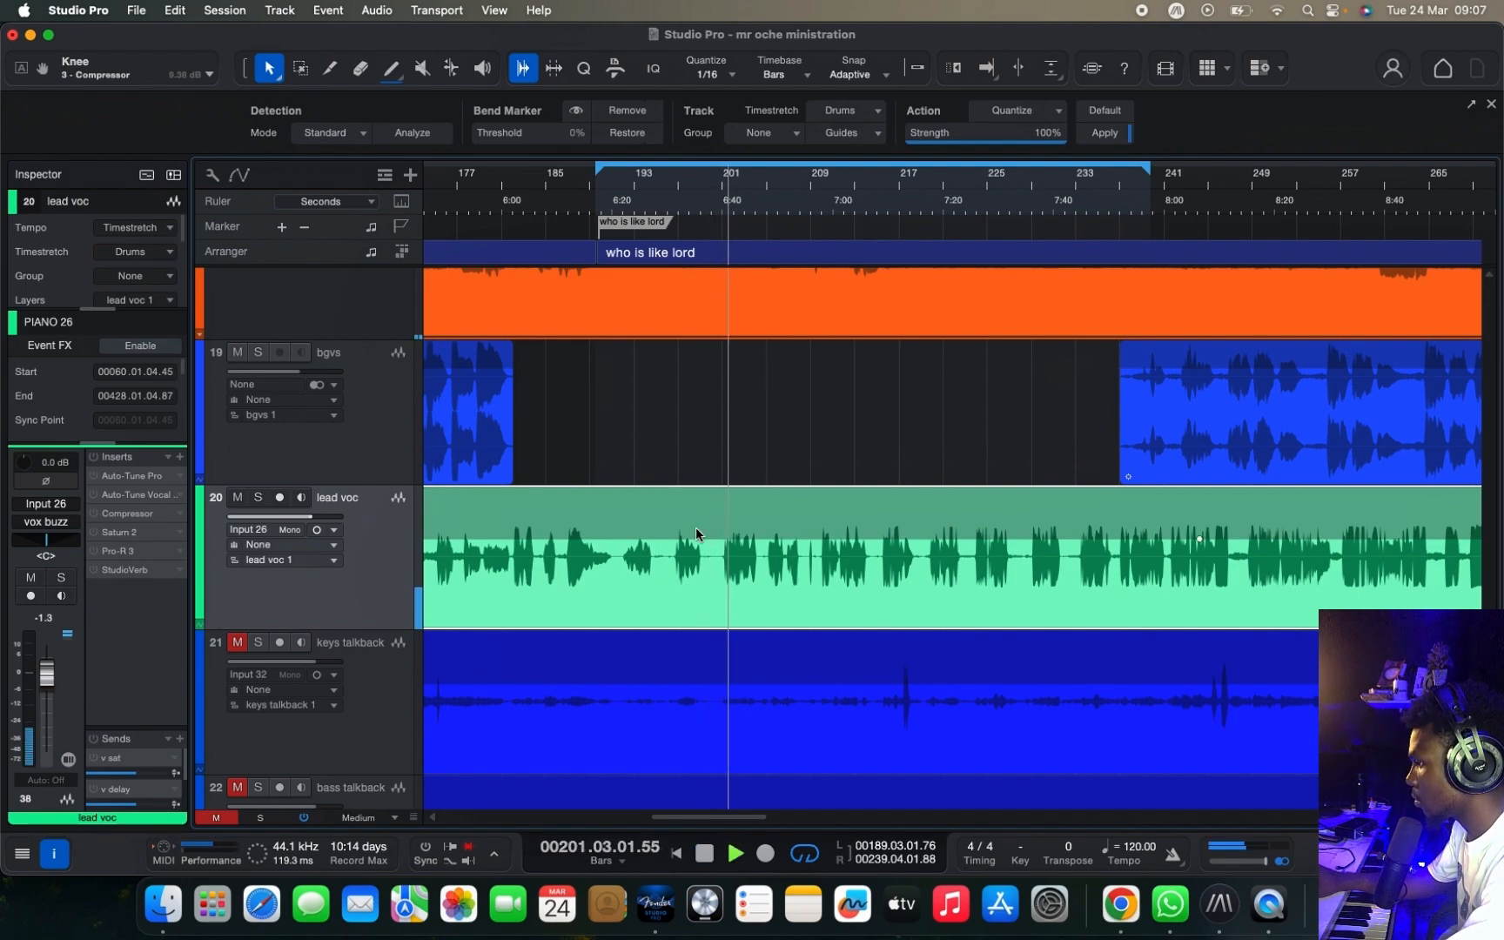
click(259, 499)
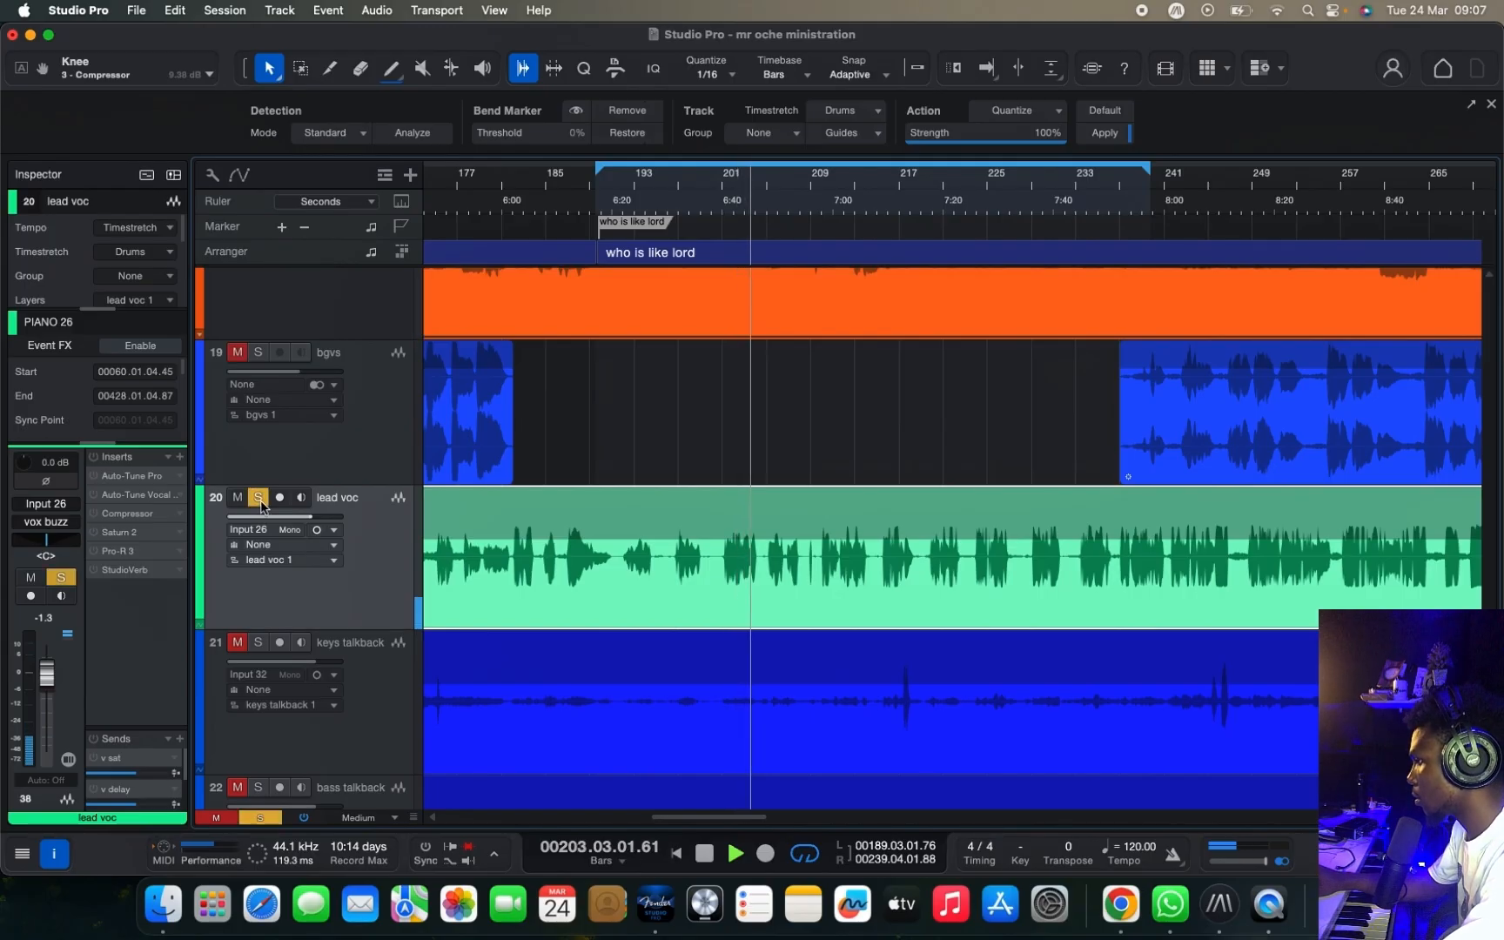
Step: Unsolo the lead voc track and re-enable its inserts, play the mix briefly, and return the playhead to about bar 202
key(space)
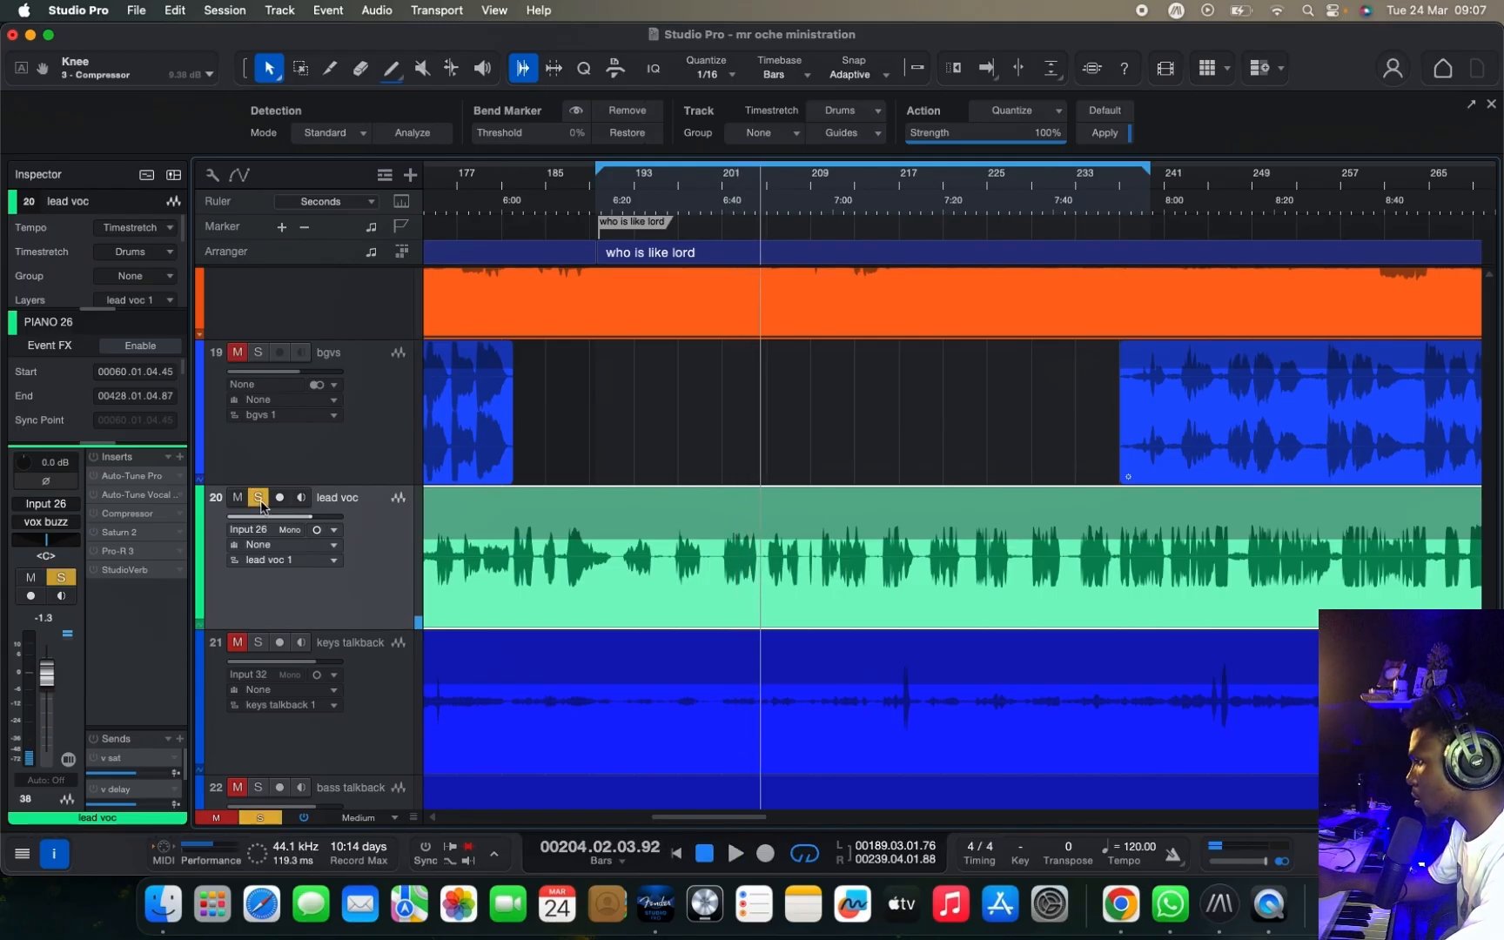
click(258, 498)
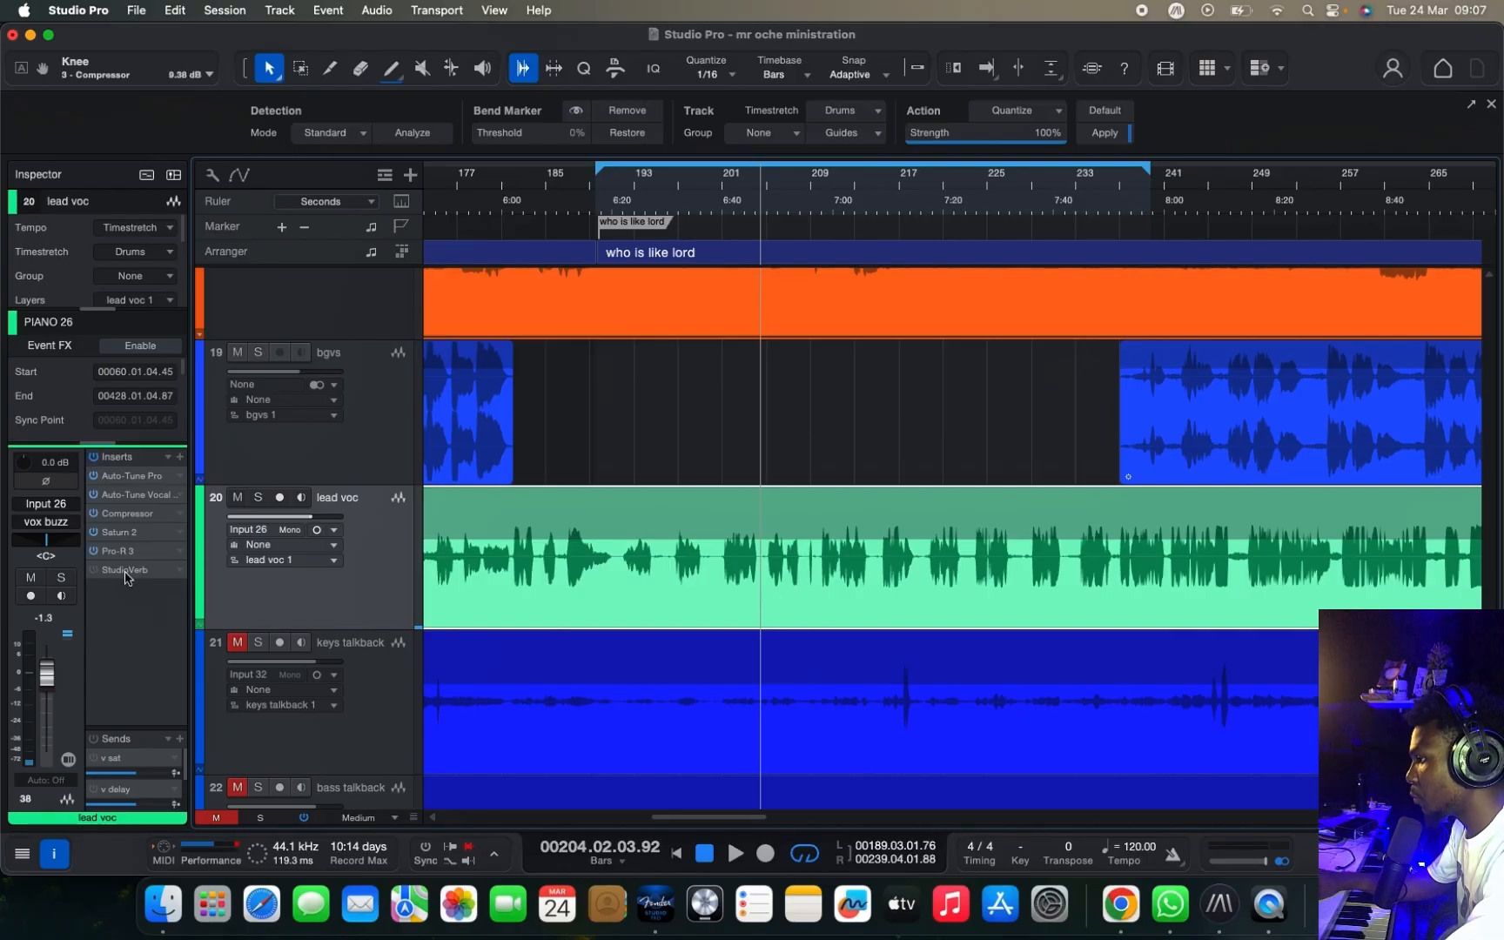
key(space)
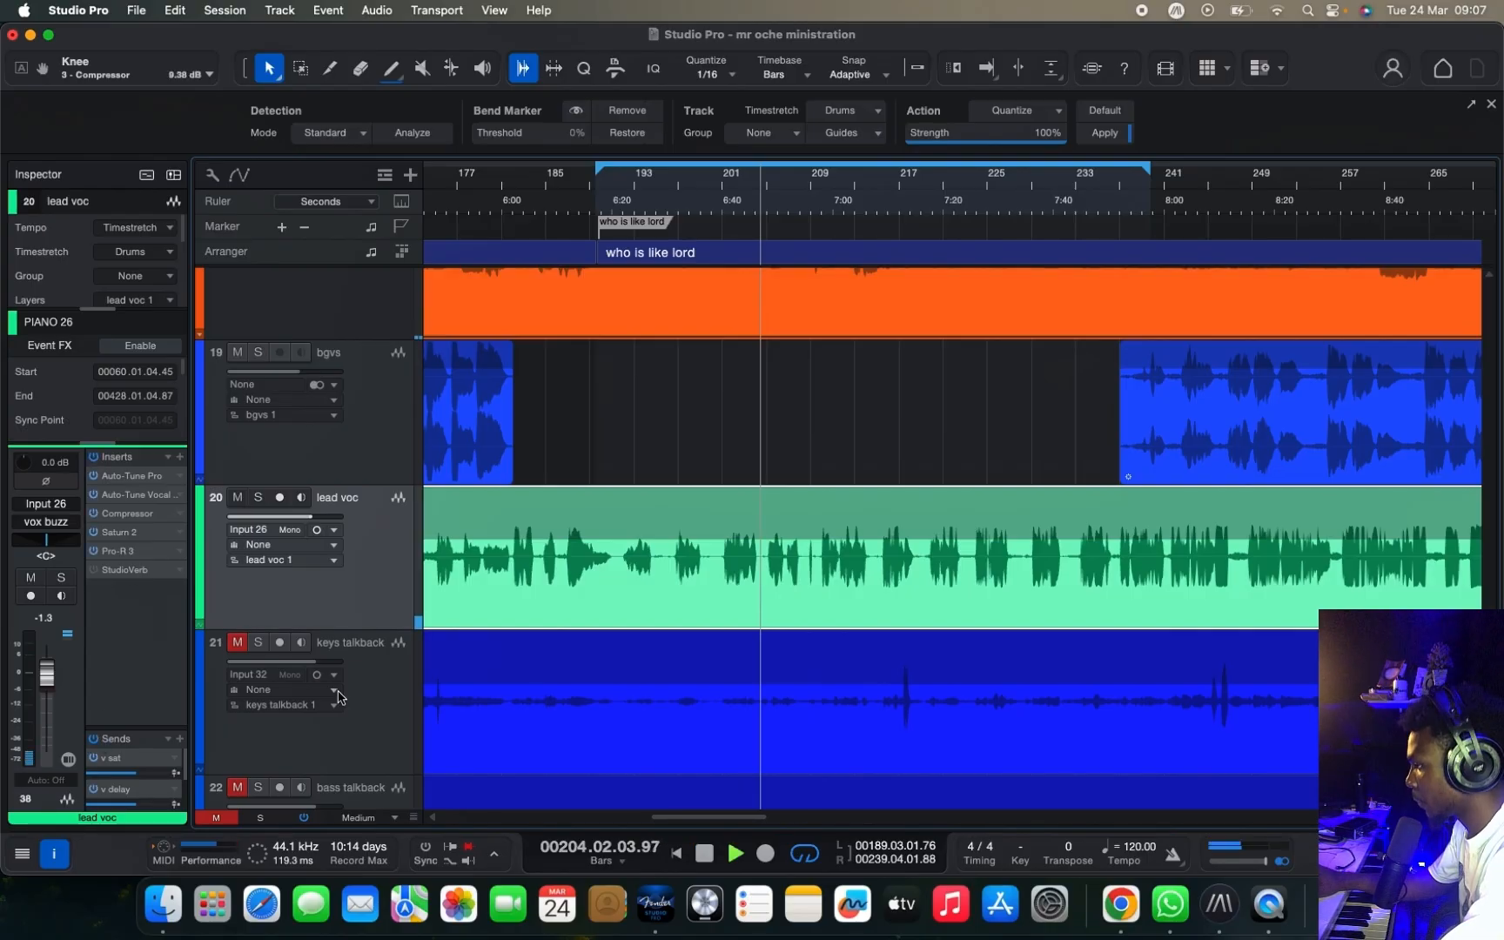
key(space)
click(743, 207)
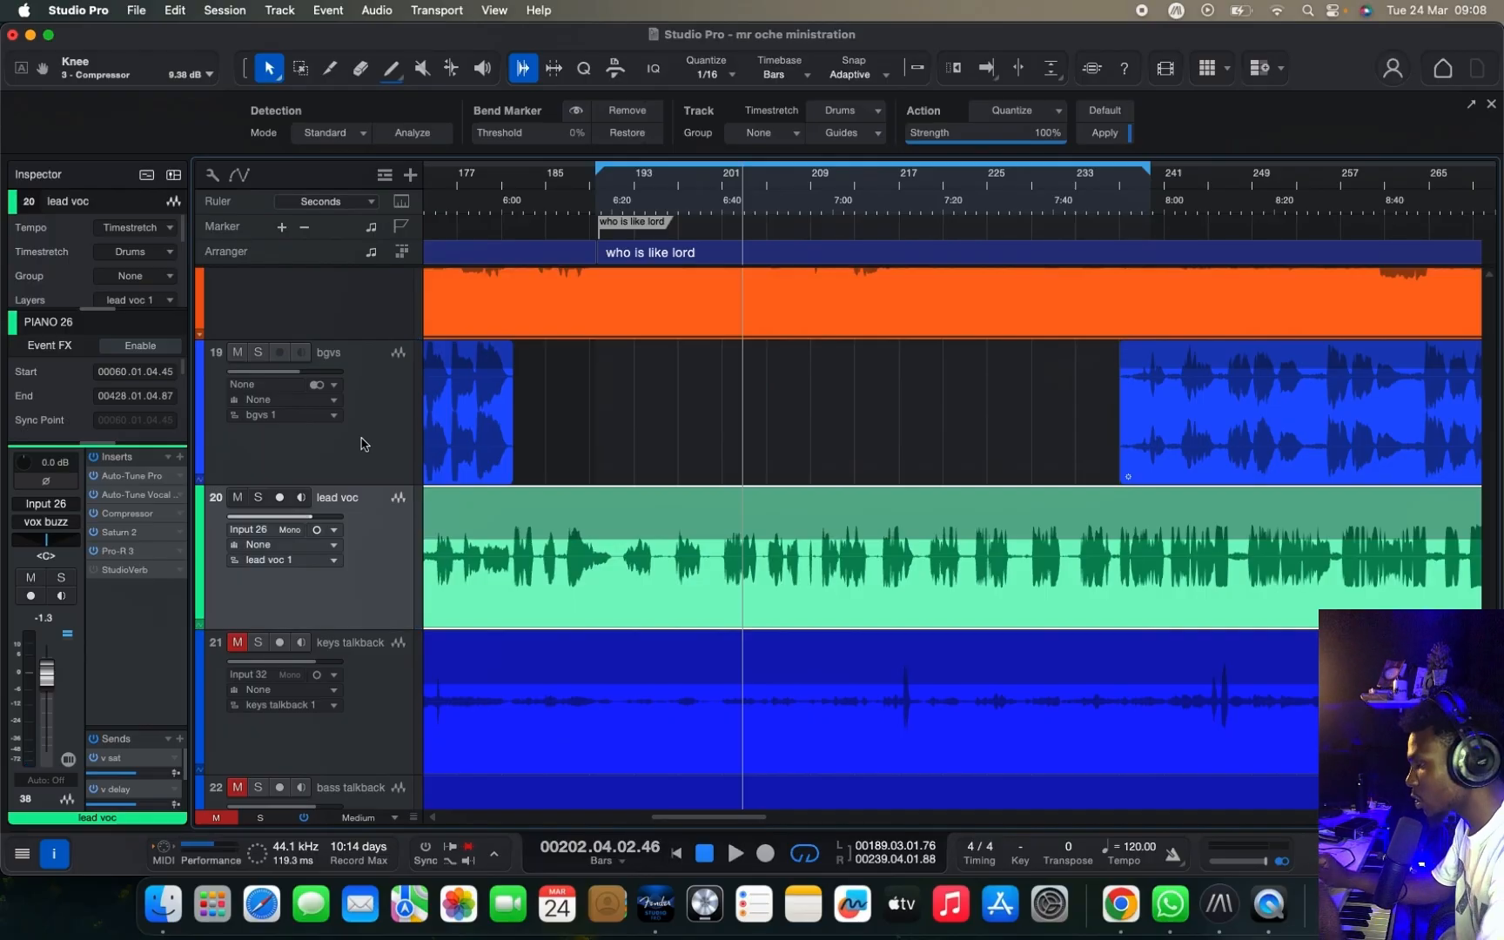
Step: Open Auto-Tune Pro on the lead voc track to review its tuning settings, and close it
click(132, 475)
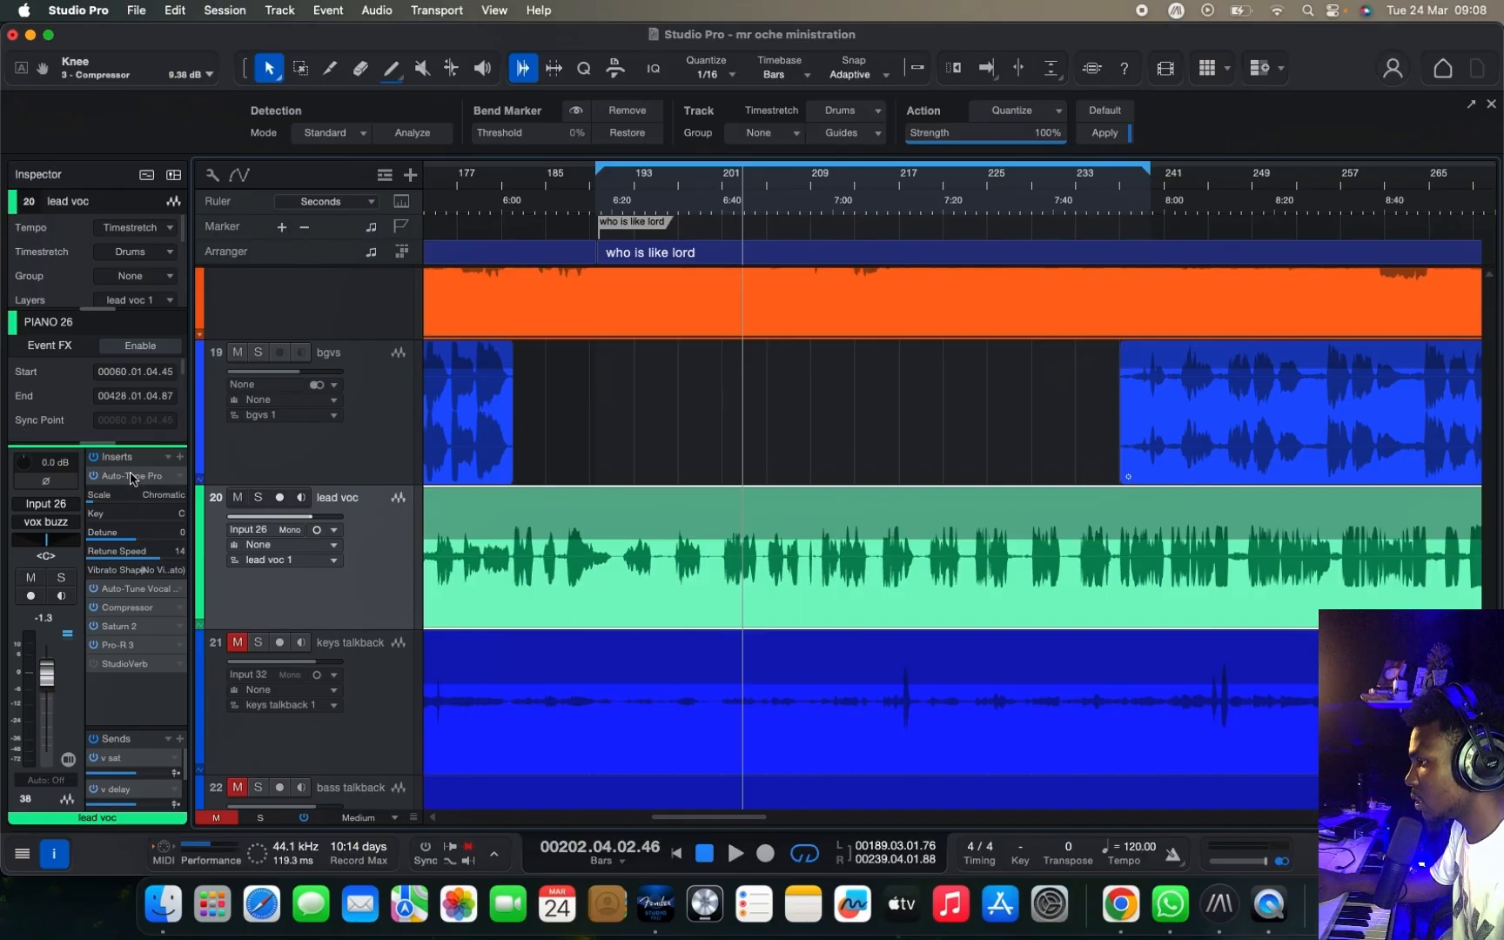
double_click(132, 475)
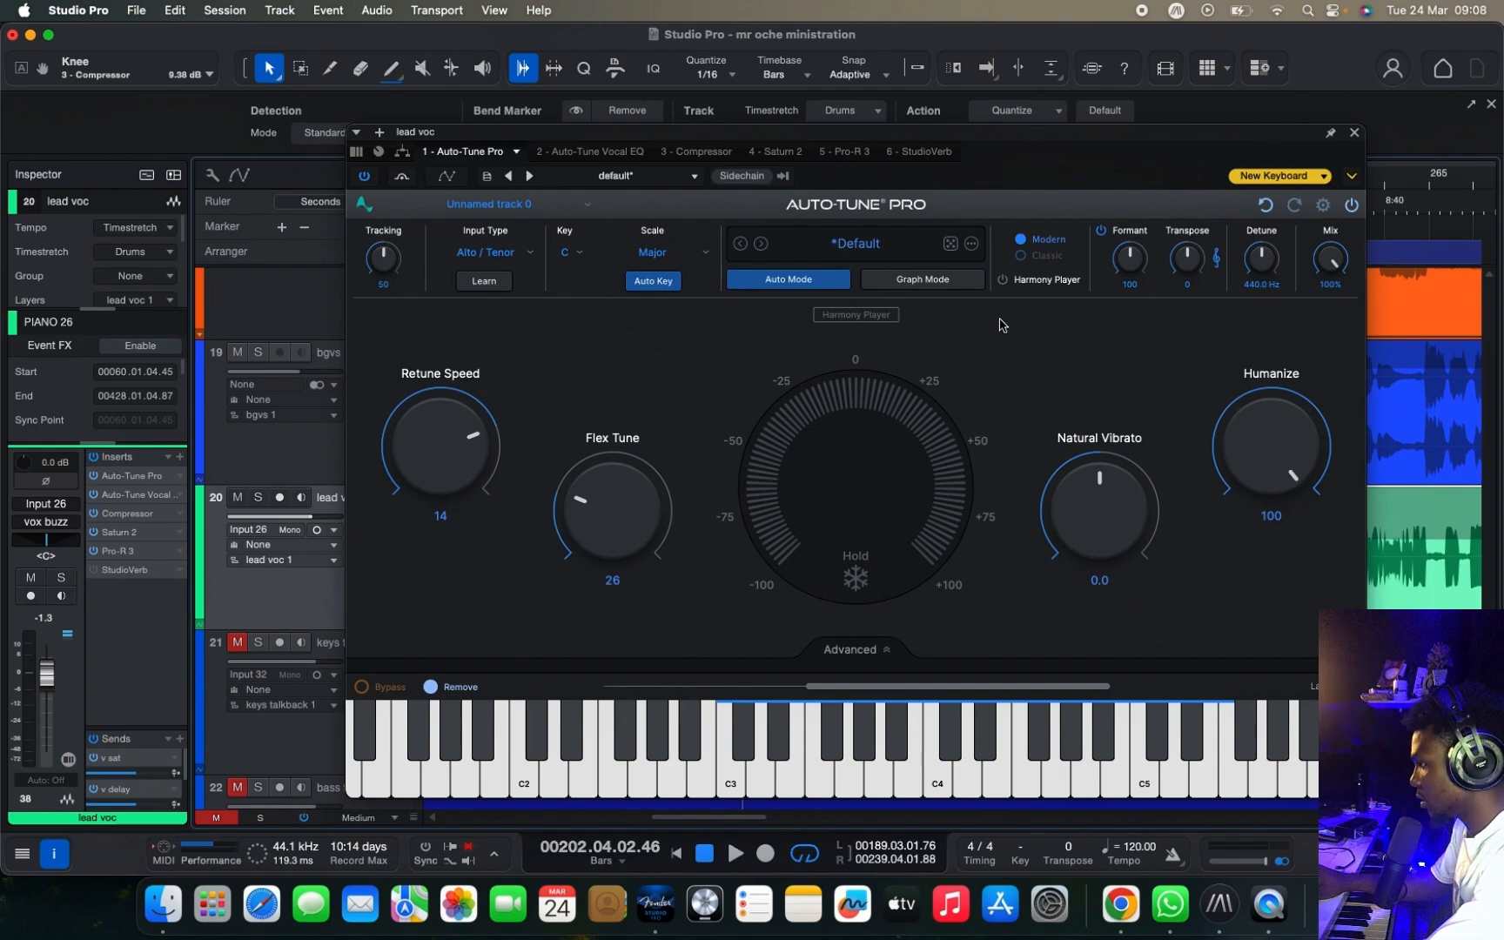
click(1354, 134)
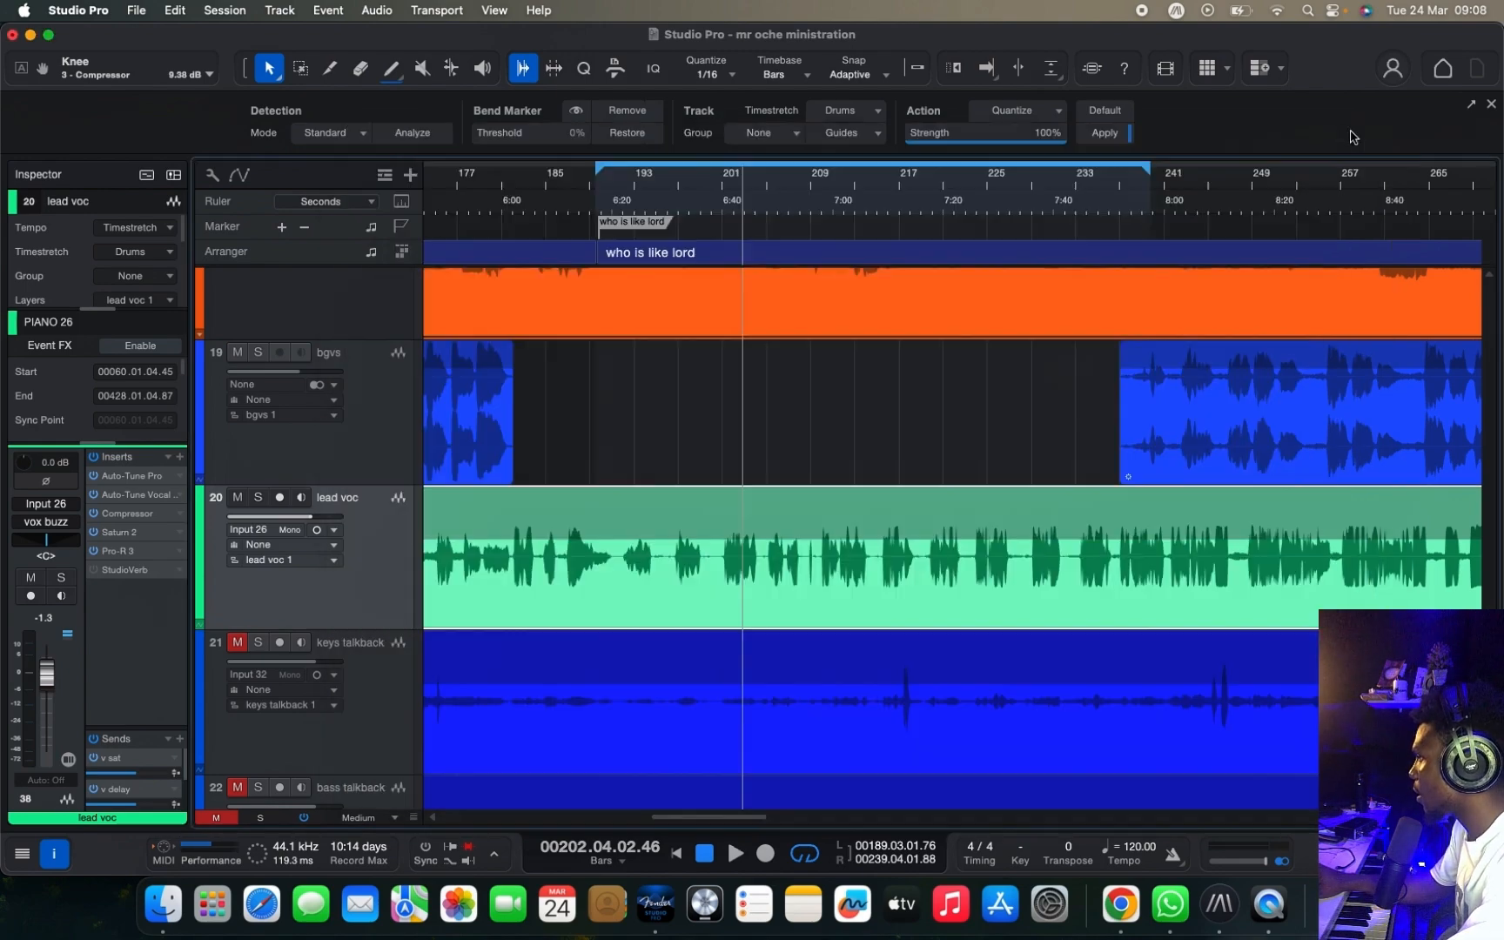
Step: Open Auto-Tune Vocal EQ on the lead voc track, select band 2, and play the vocal to watch the band track its pitch
click(126, 499)
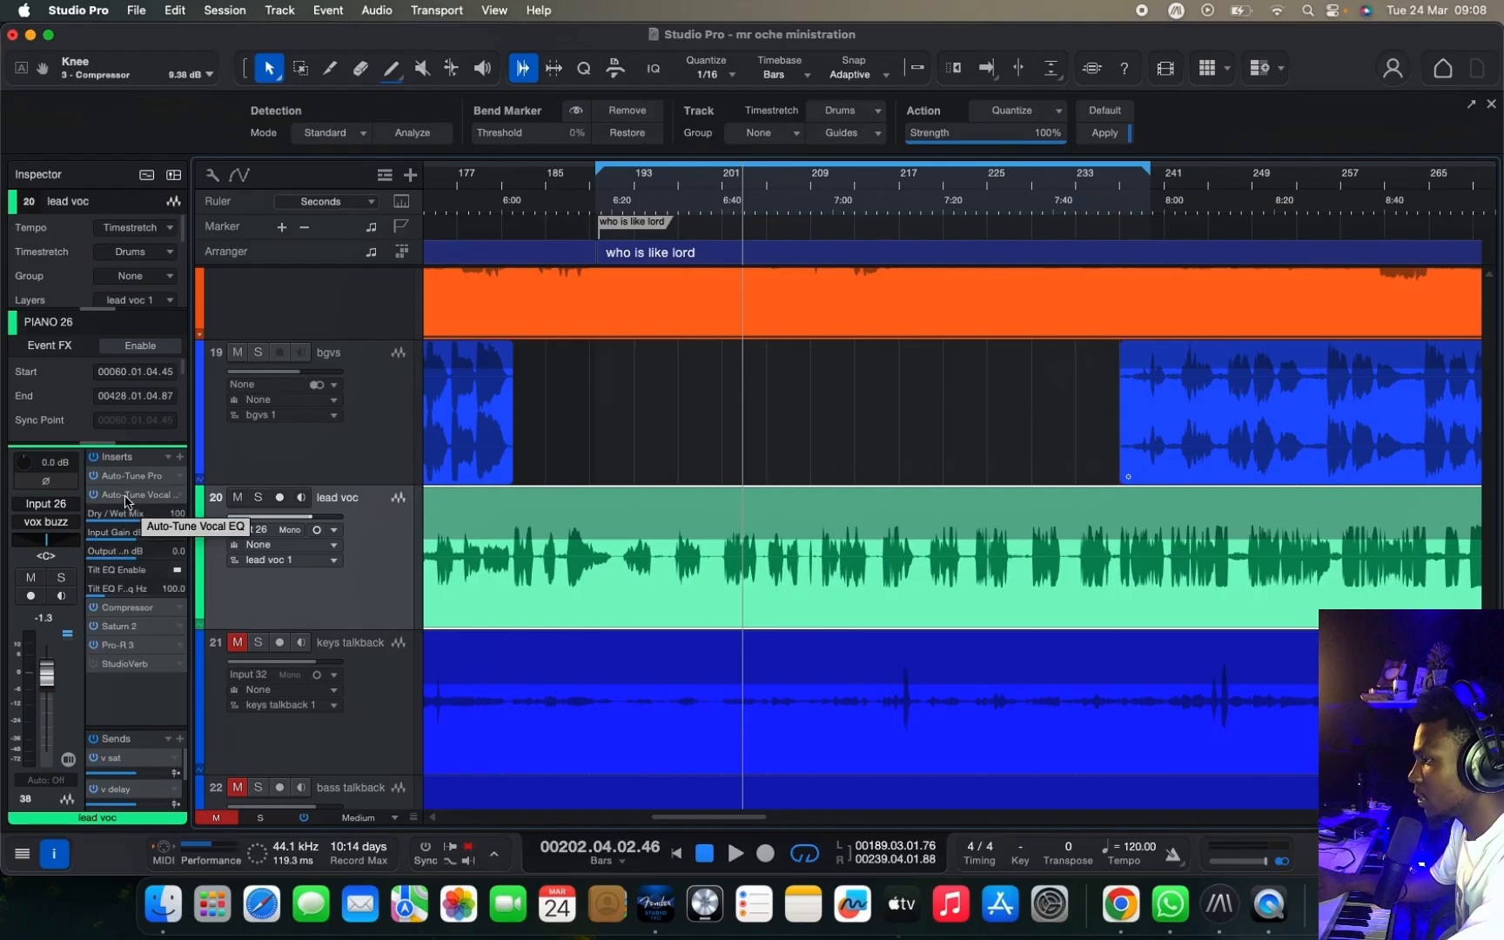
click(127, 499)
click(127, 498)
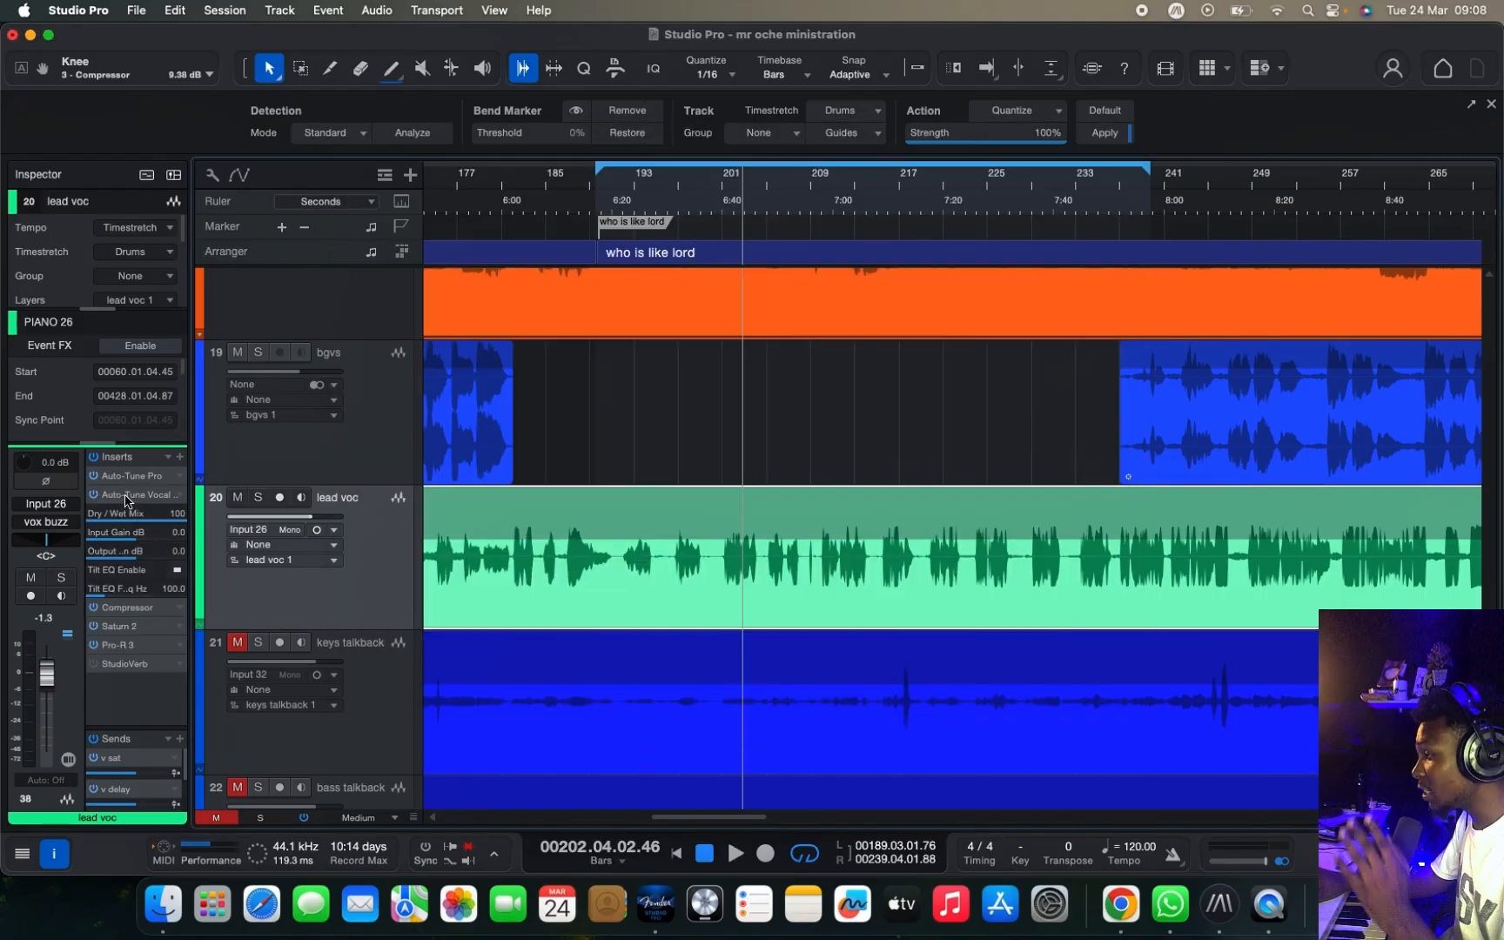
click(126, 498)
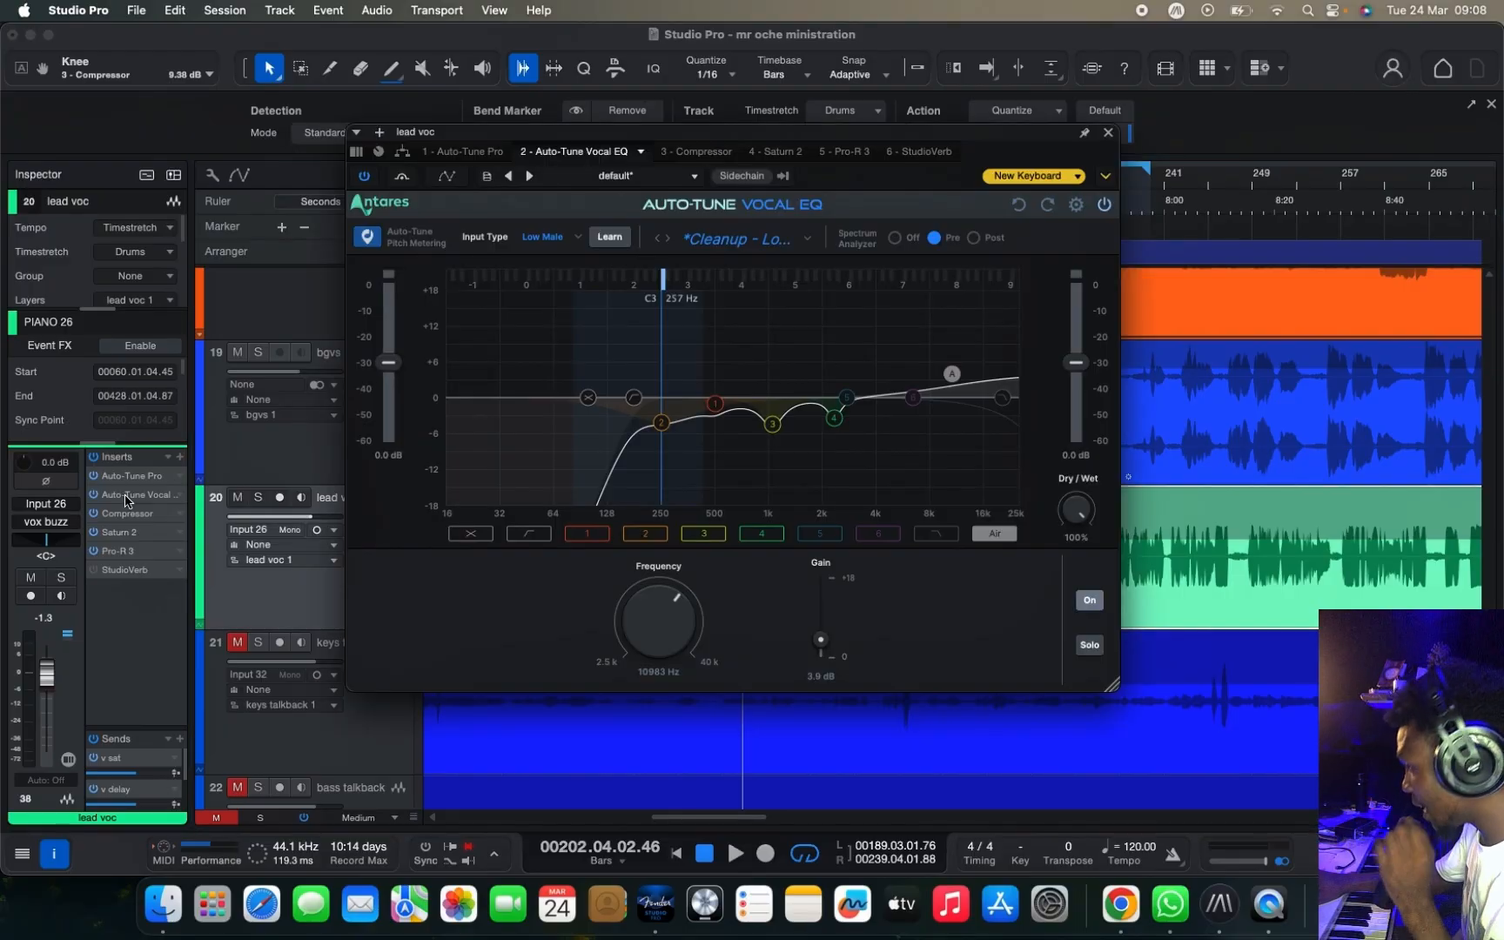
click(661, 422)
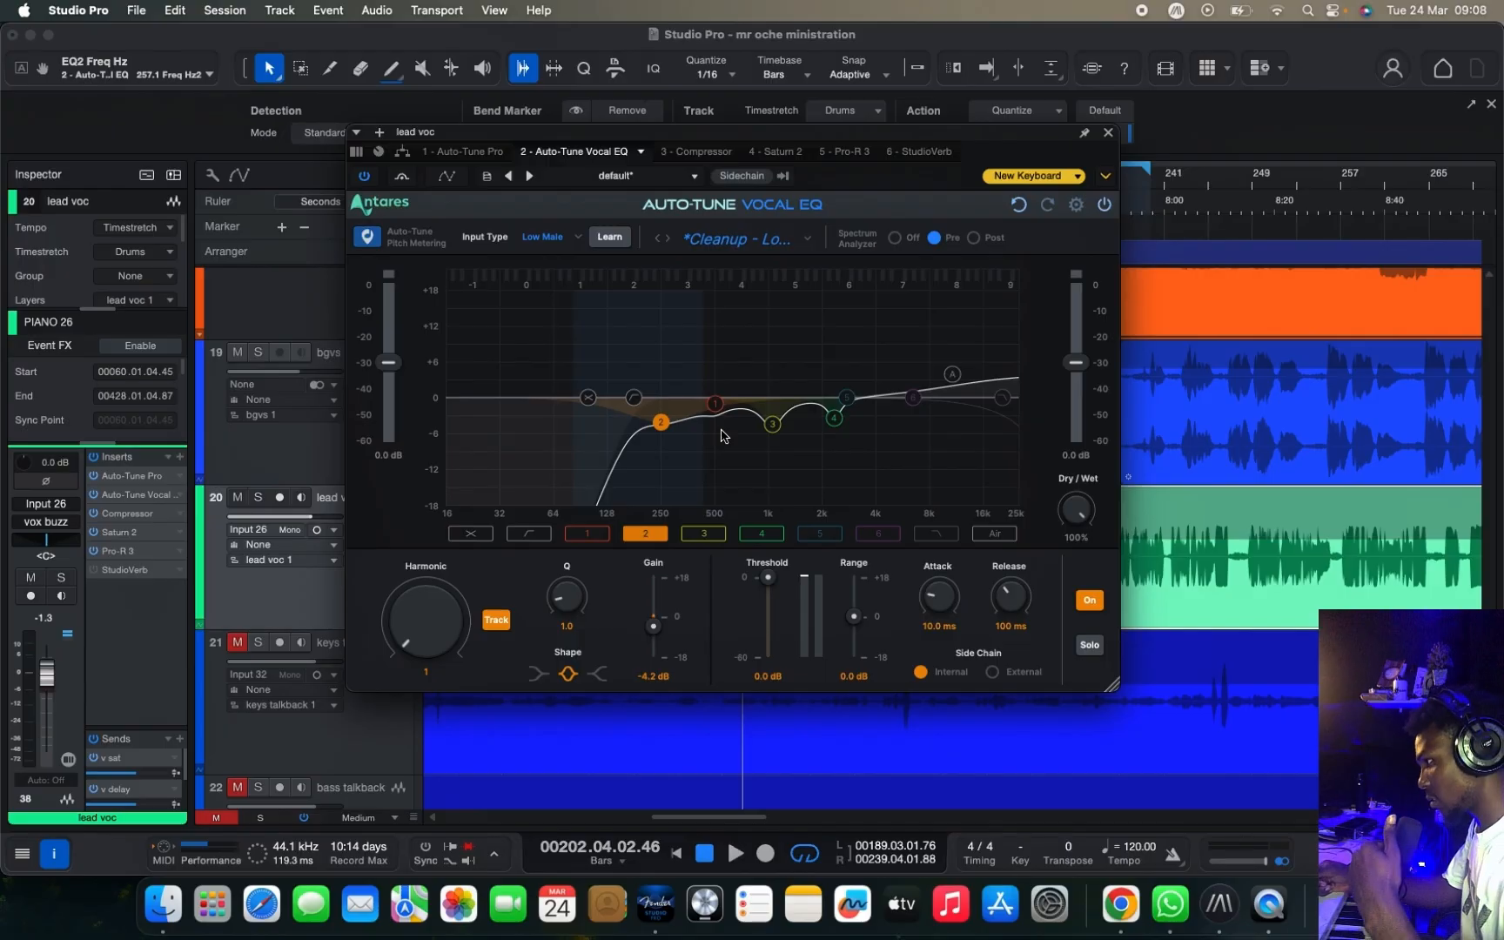
key(space)
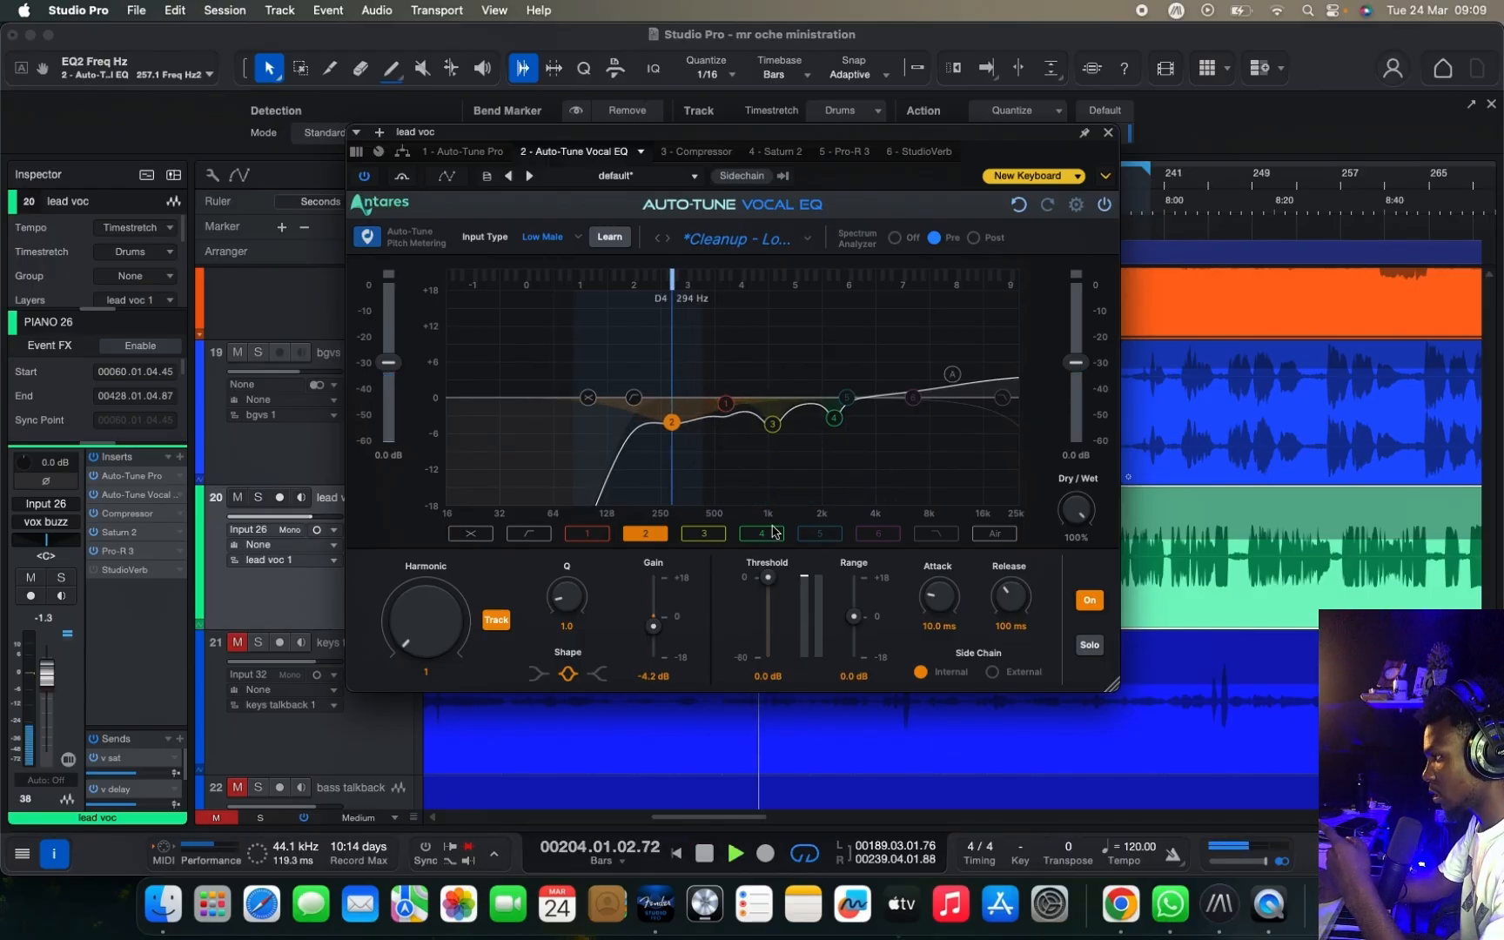
key(space)
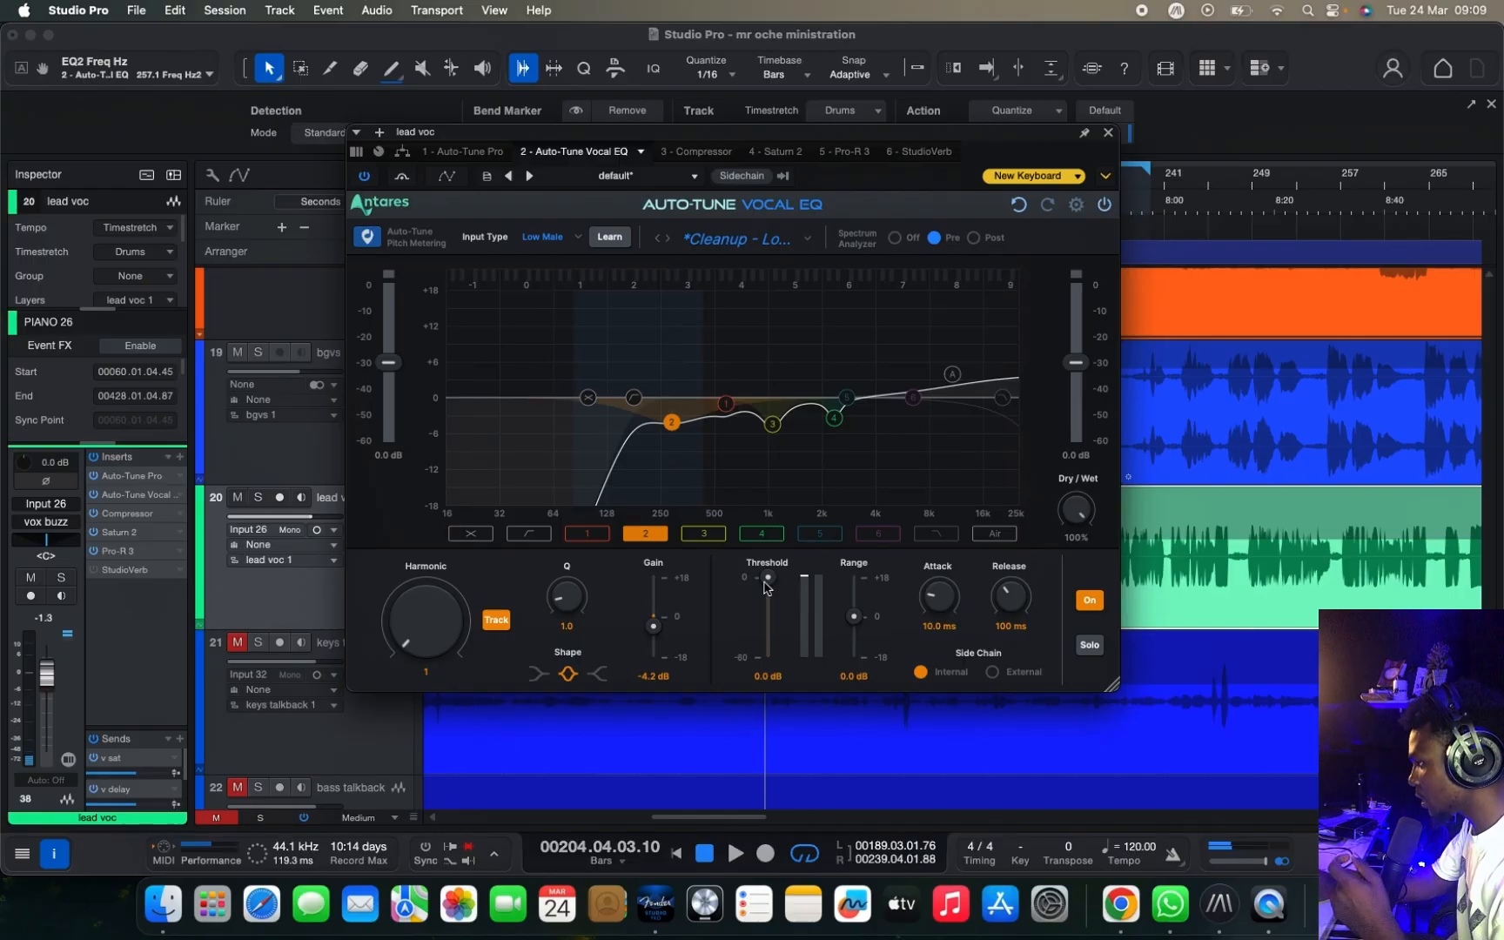
Step: Set the threshold of band 2 in the vocal EQ to -7.0 dB, auditioning the vocal between adjustments
drag(765, 585, 765, 616)
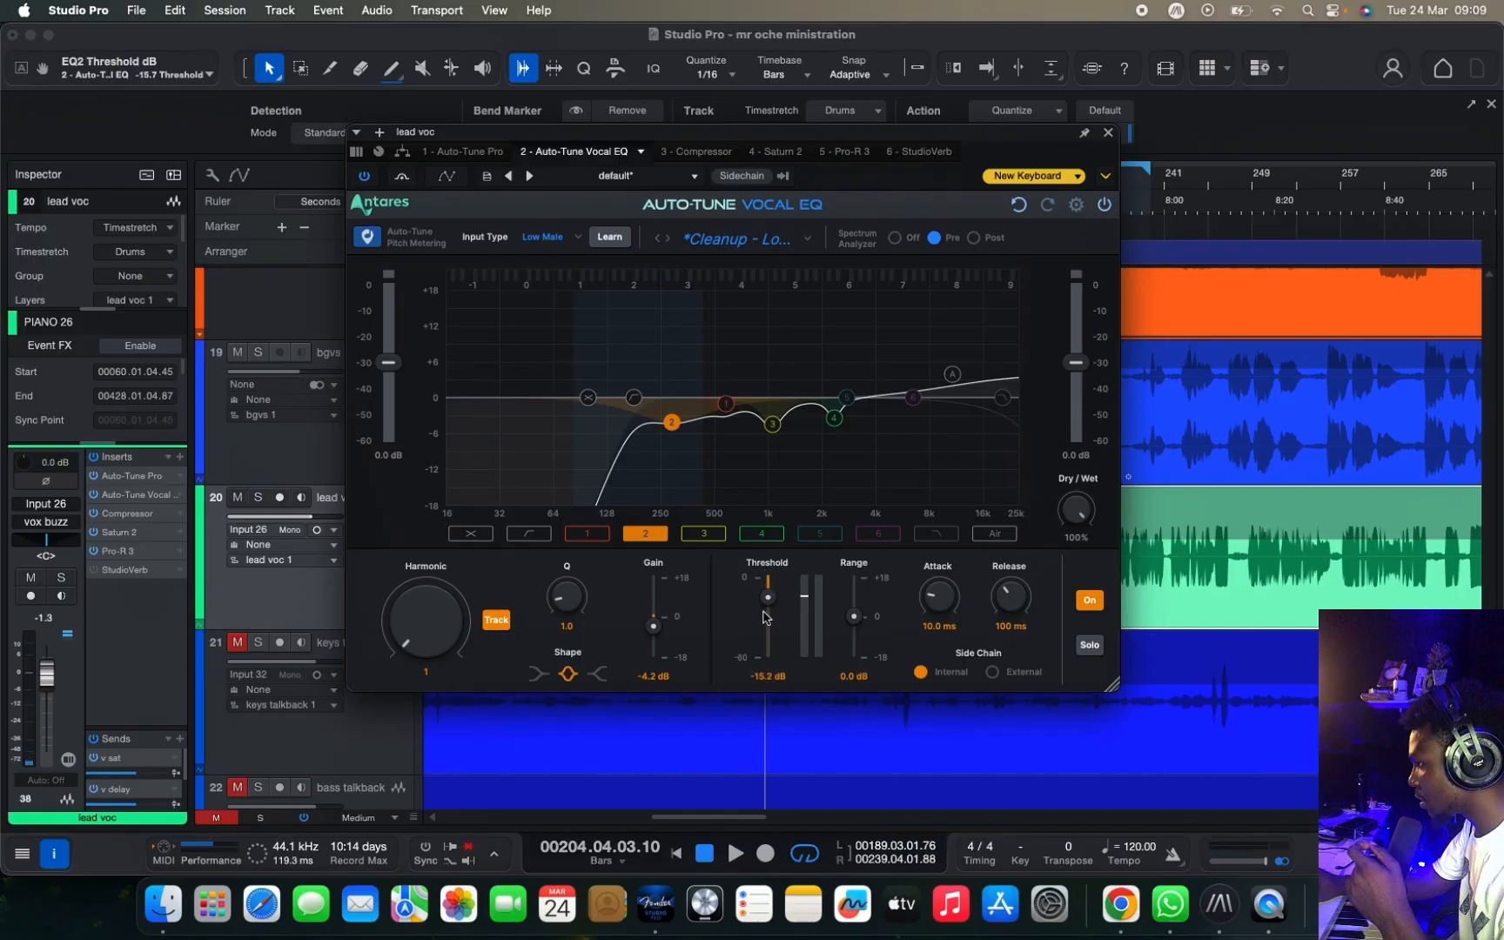
key(space)
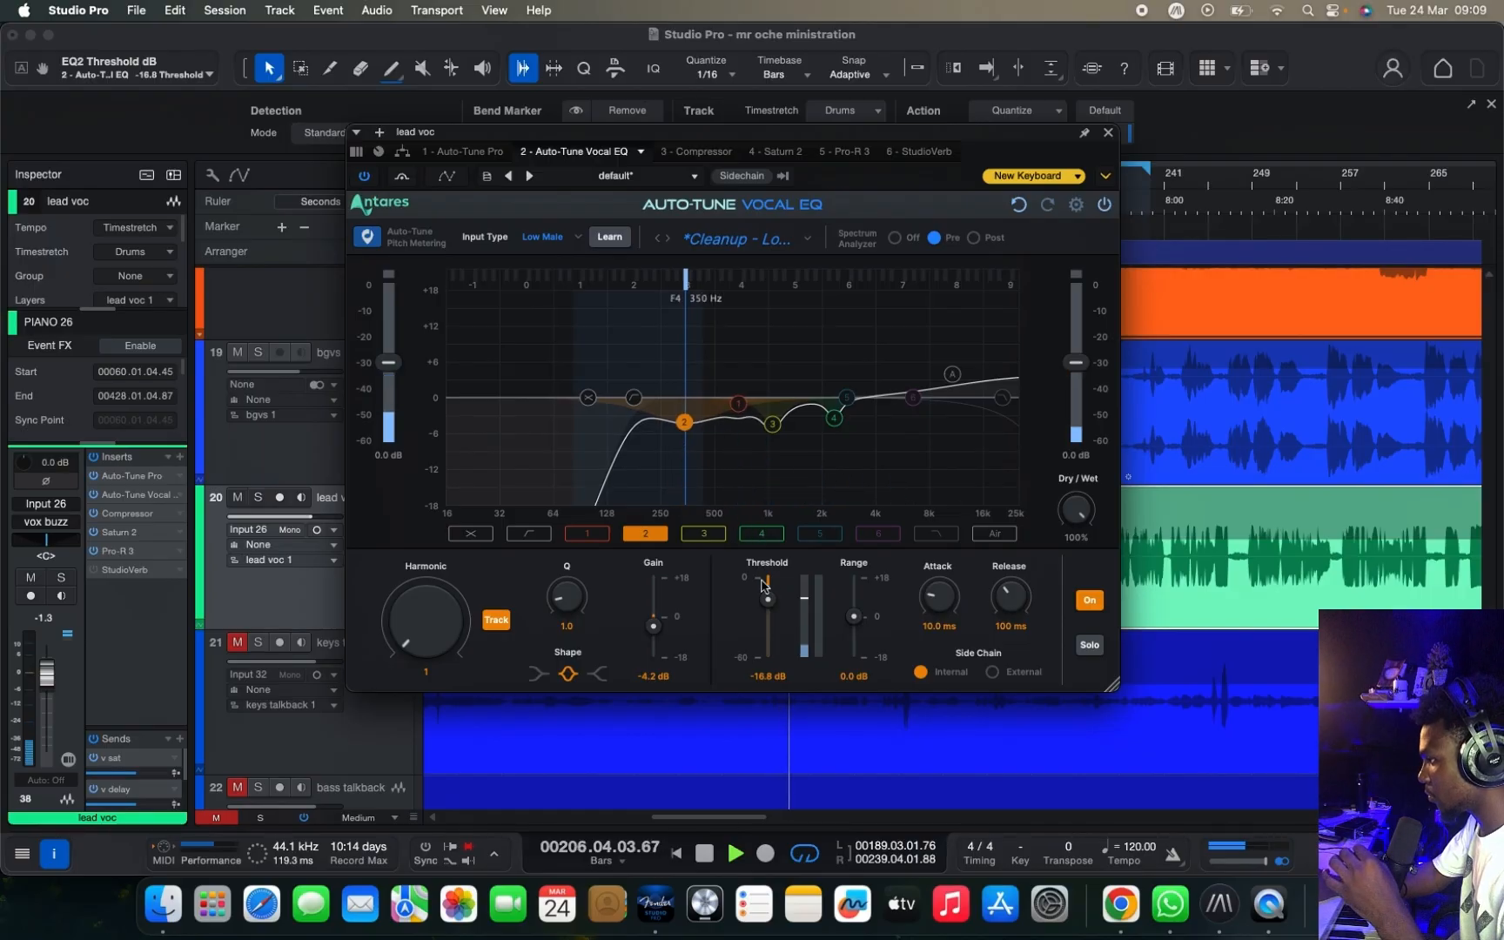
key(space)
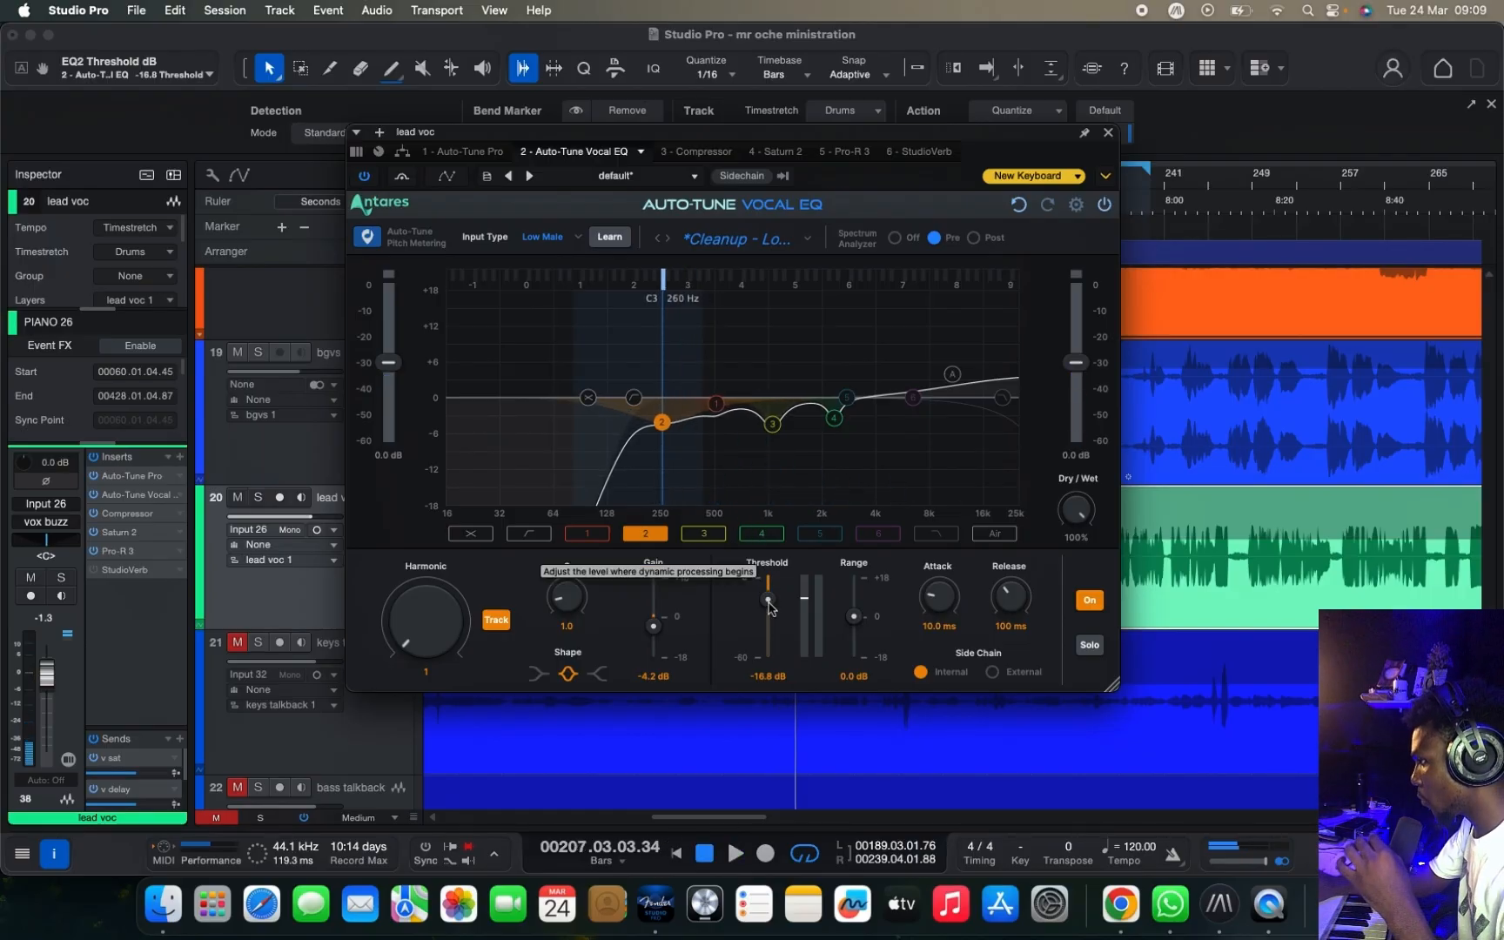
drag(762, 582, 768, 589)
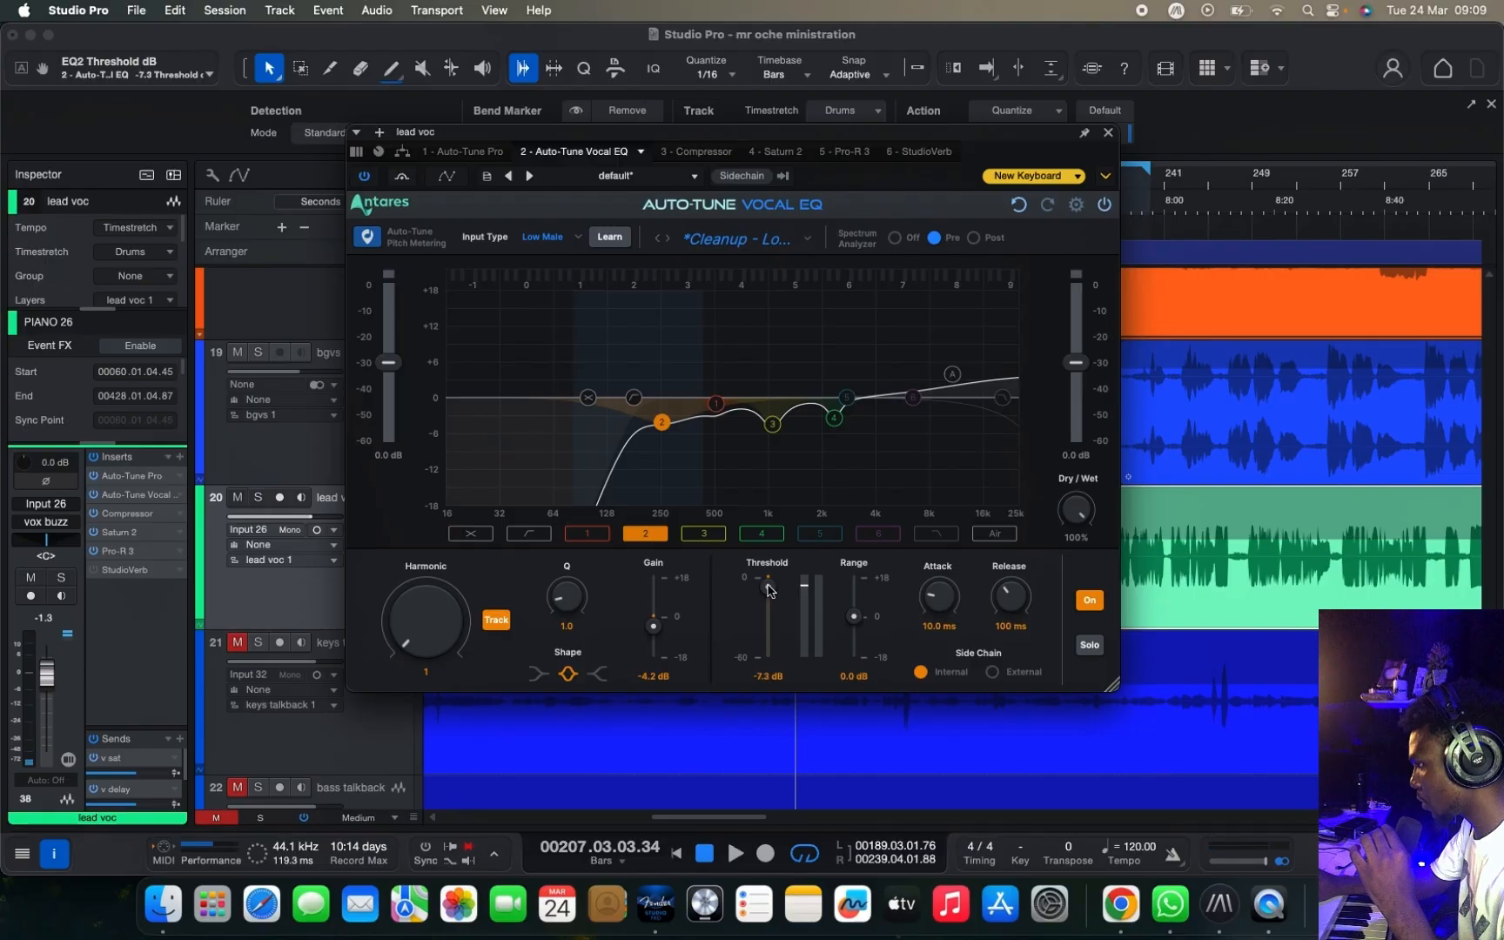
key(space)
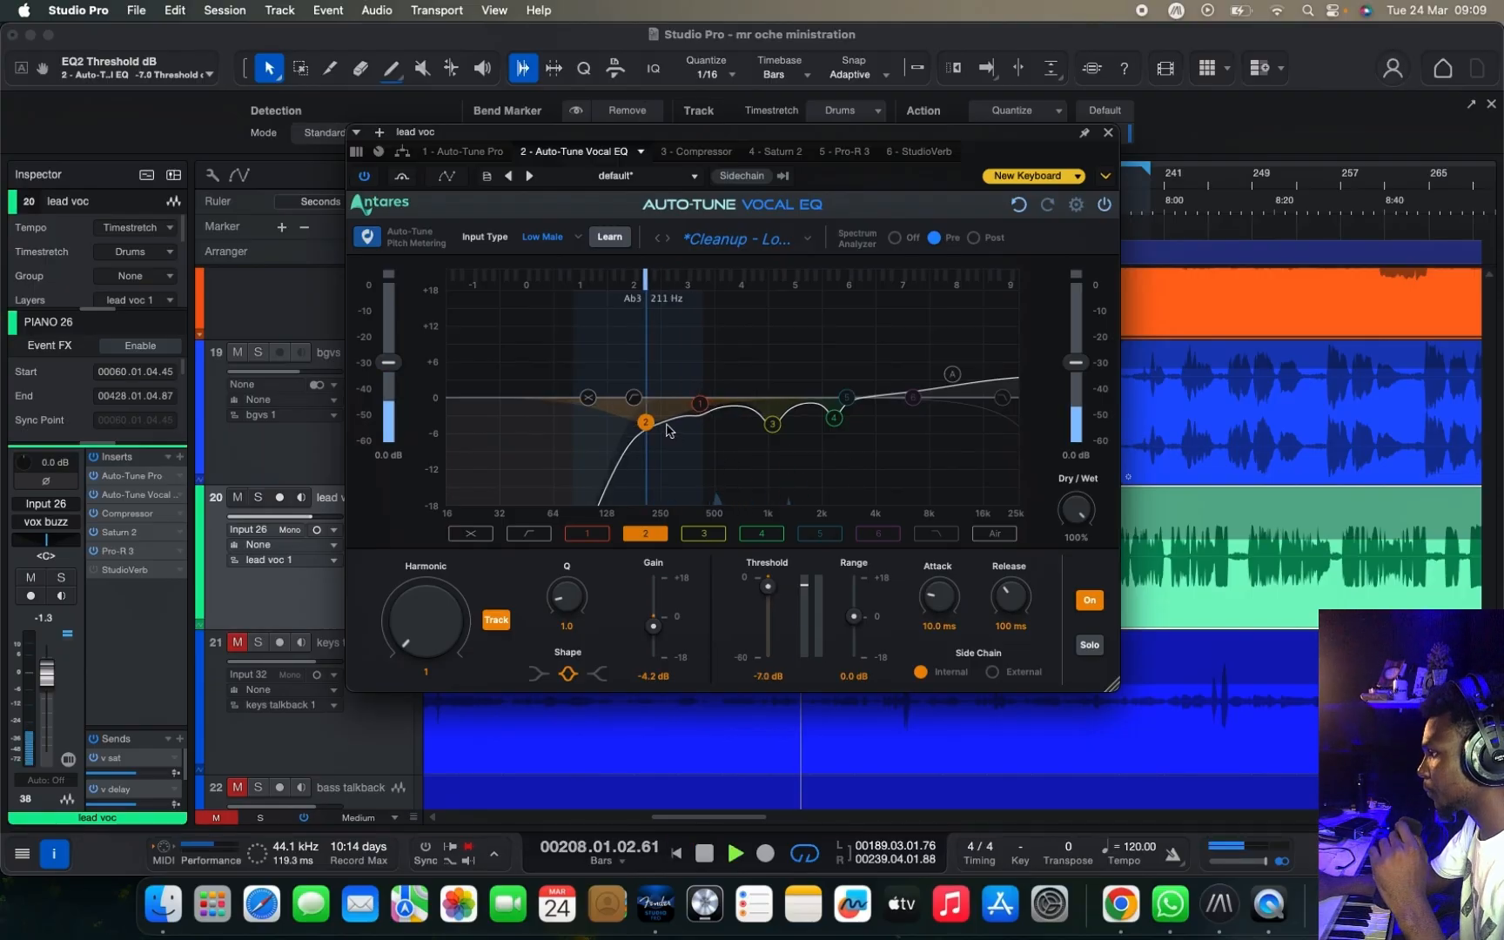
key(space)
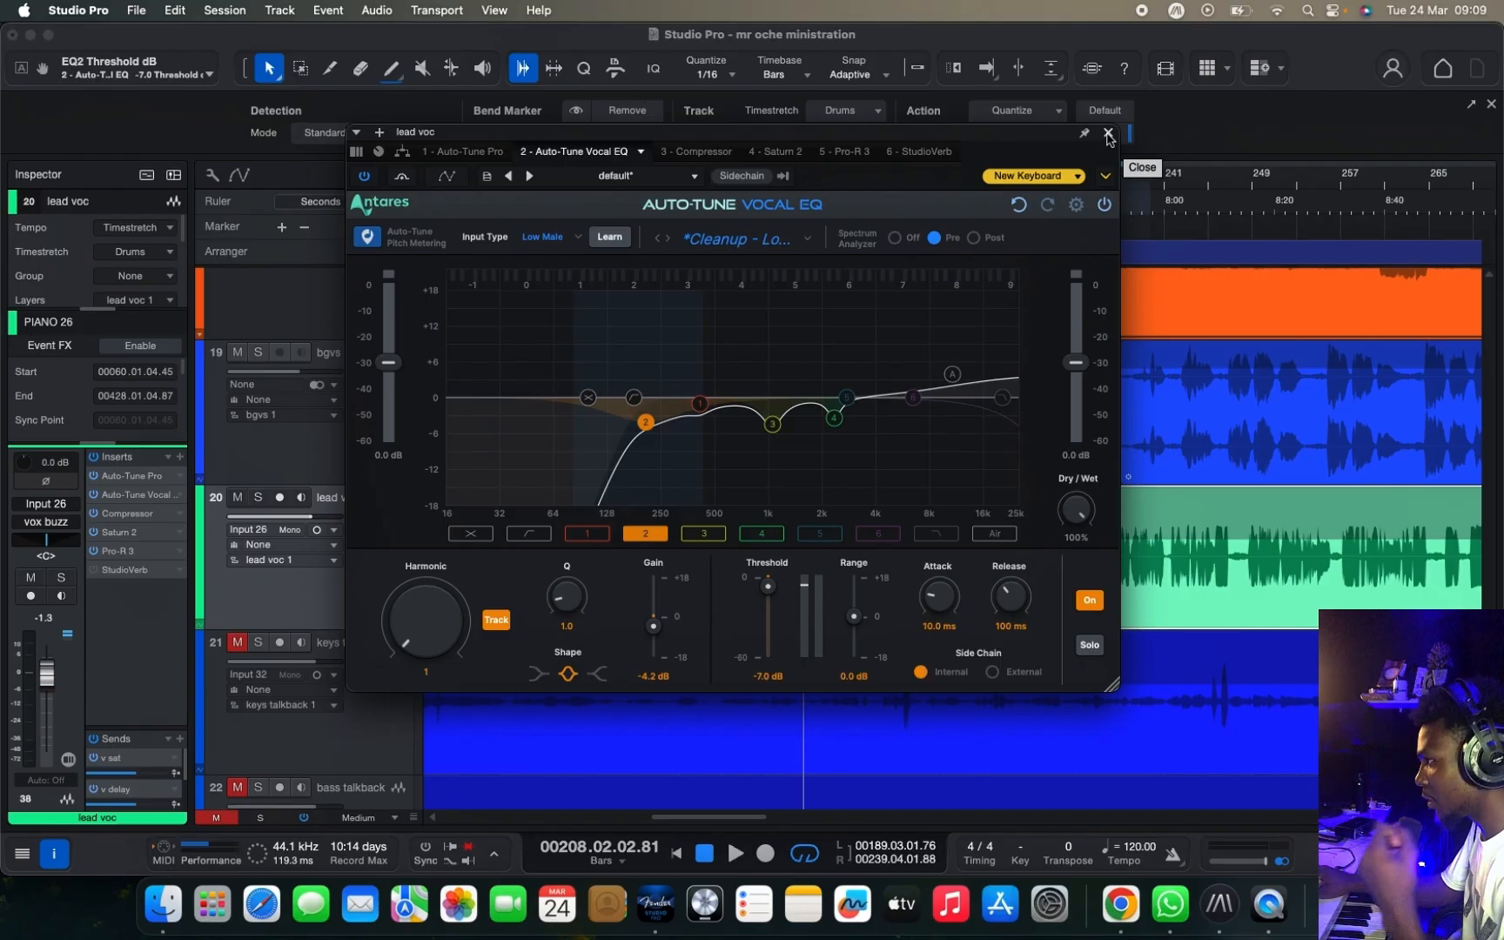
Step: Reopen Auto-Tune Vocal EQ on the lead voc track to examine its pitch metering option, and close it
click(1108, 135)
click(129, 498)
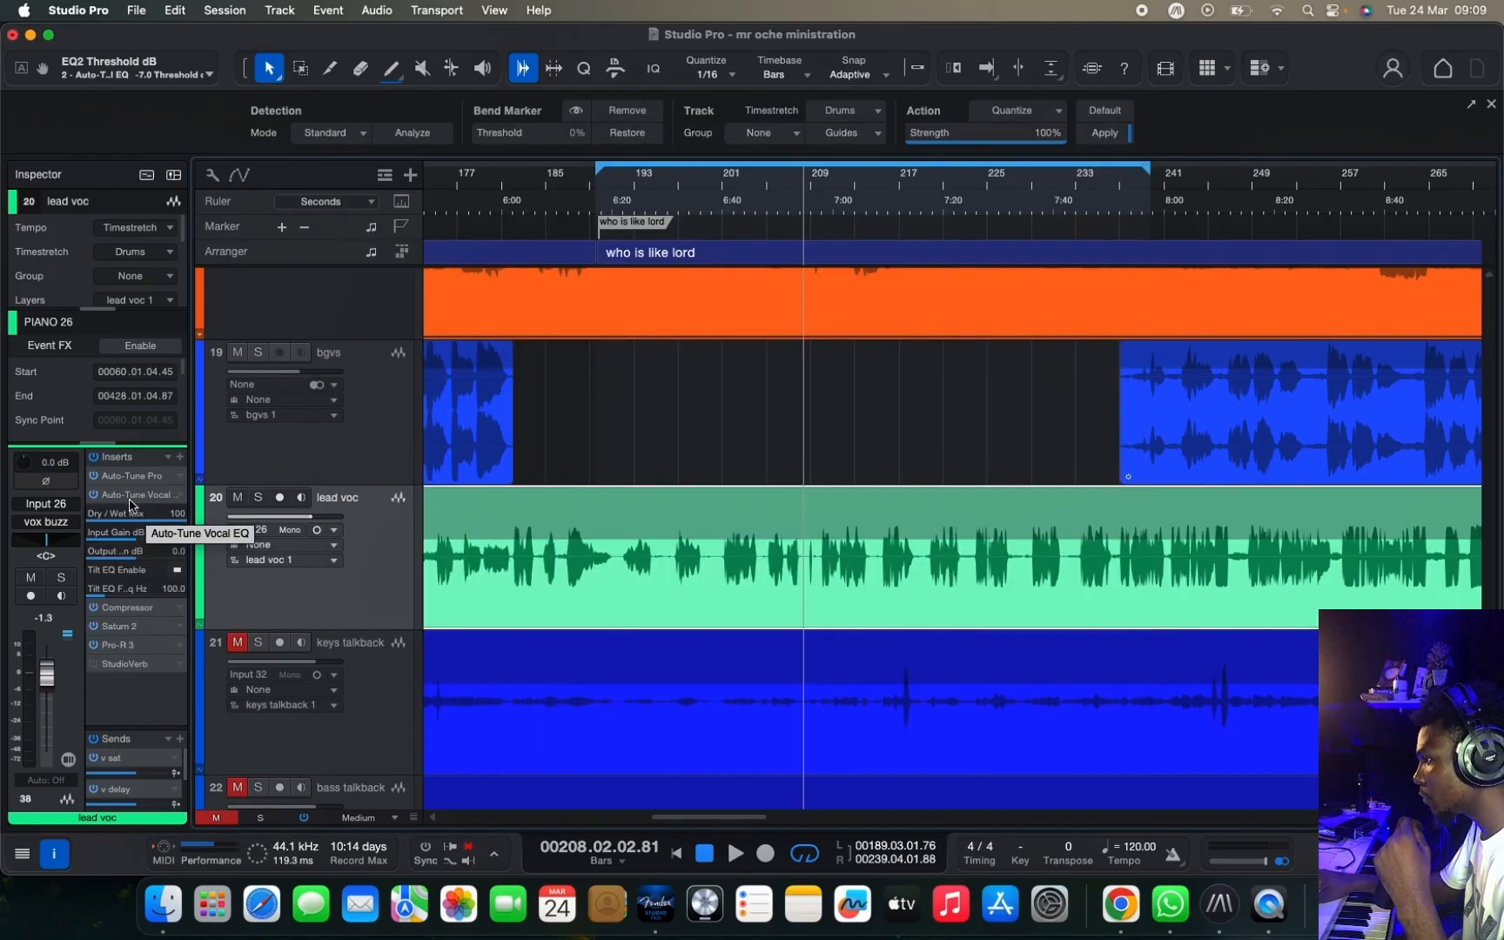
click(129, 496)
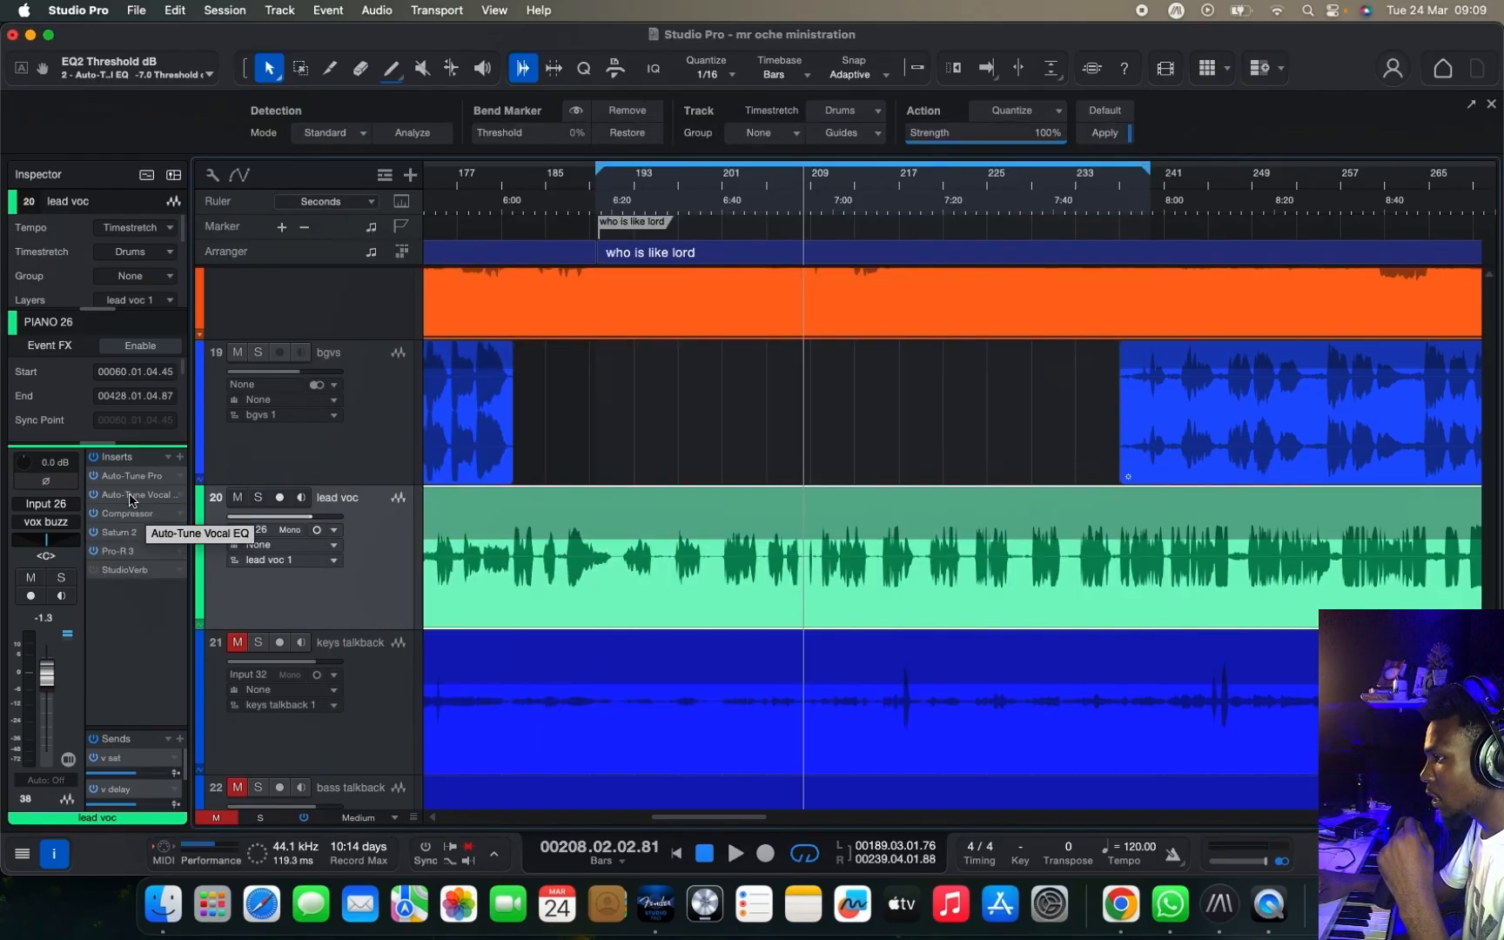
double_click(129, 496)
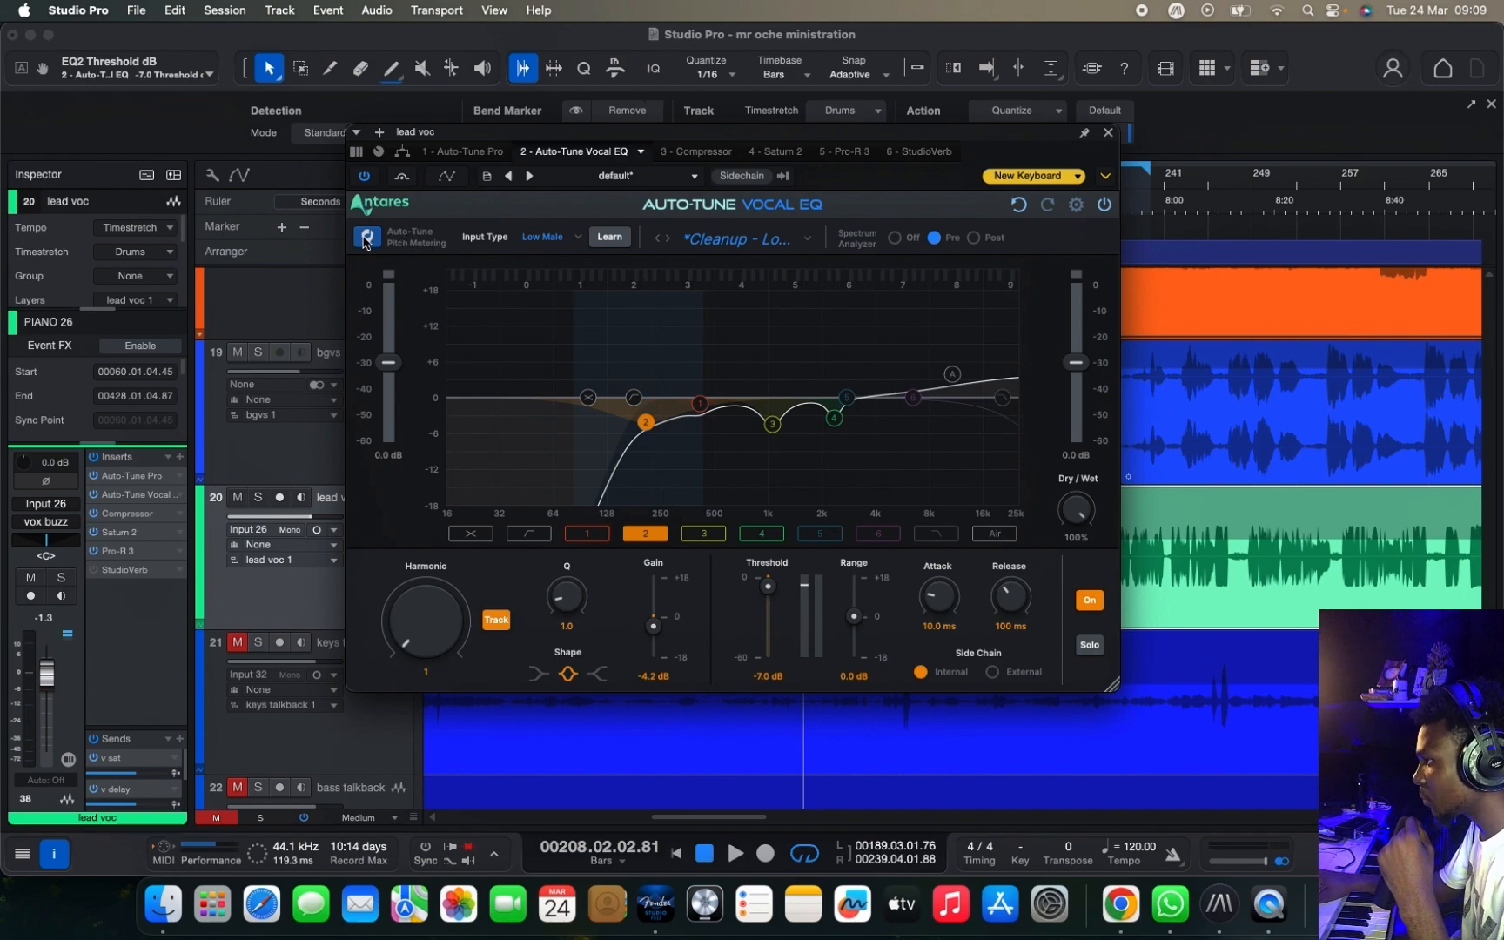
click(365, 241)
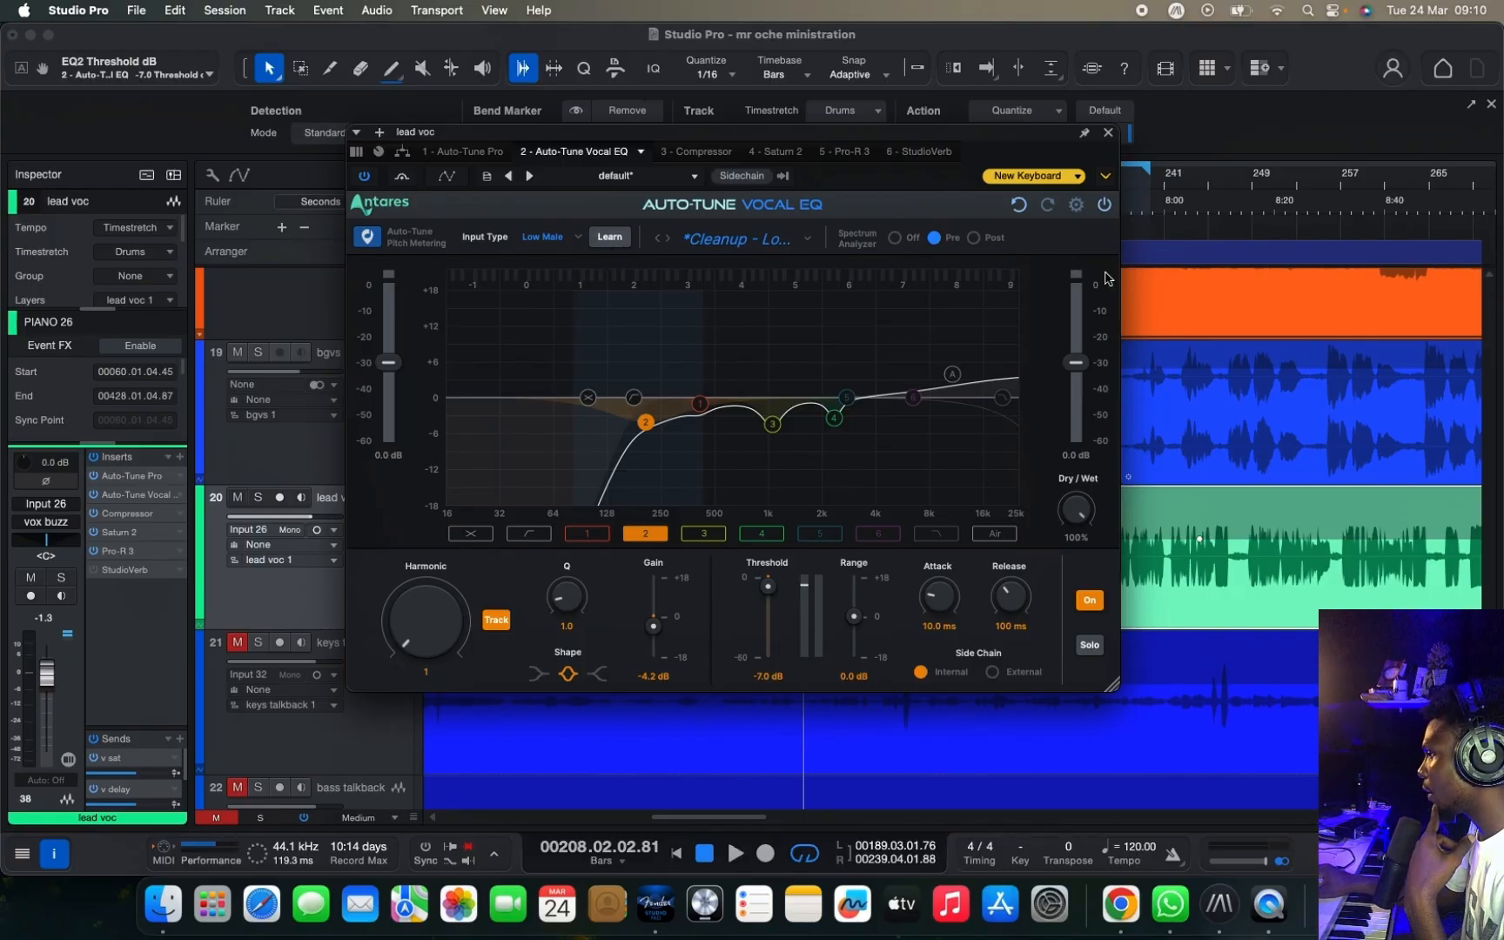
click(1108, 132)
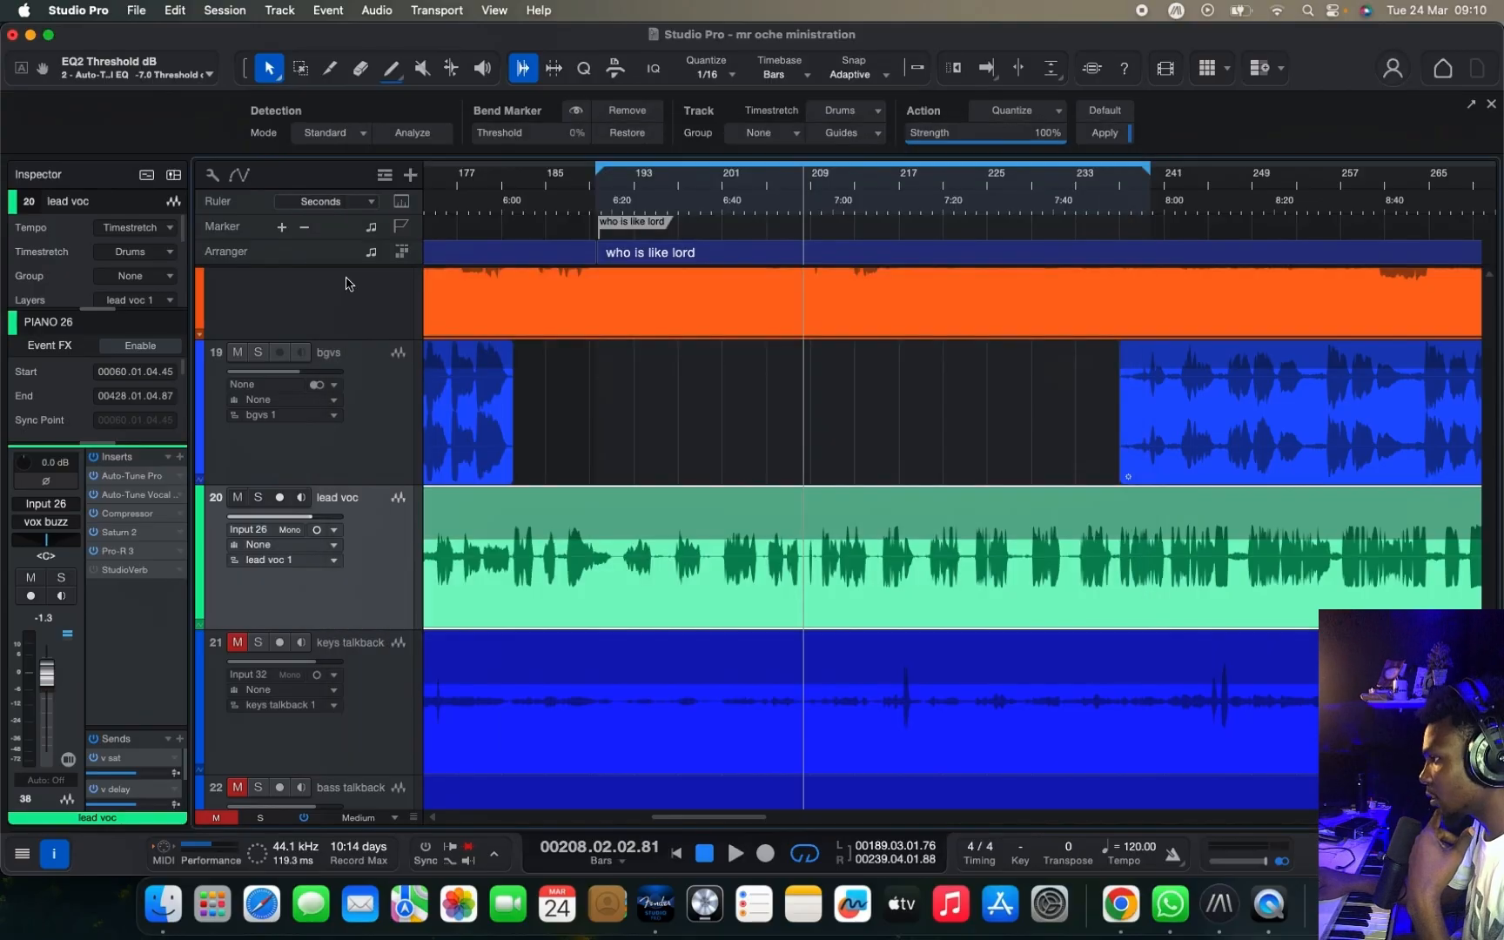
Step: Open the Compressor on the lead voc track to review its threshold, ratio and envelope settings, and close it
double_click(135, 515)
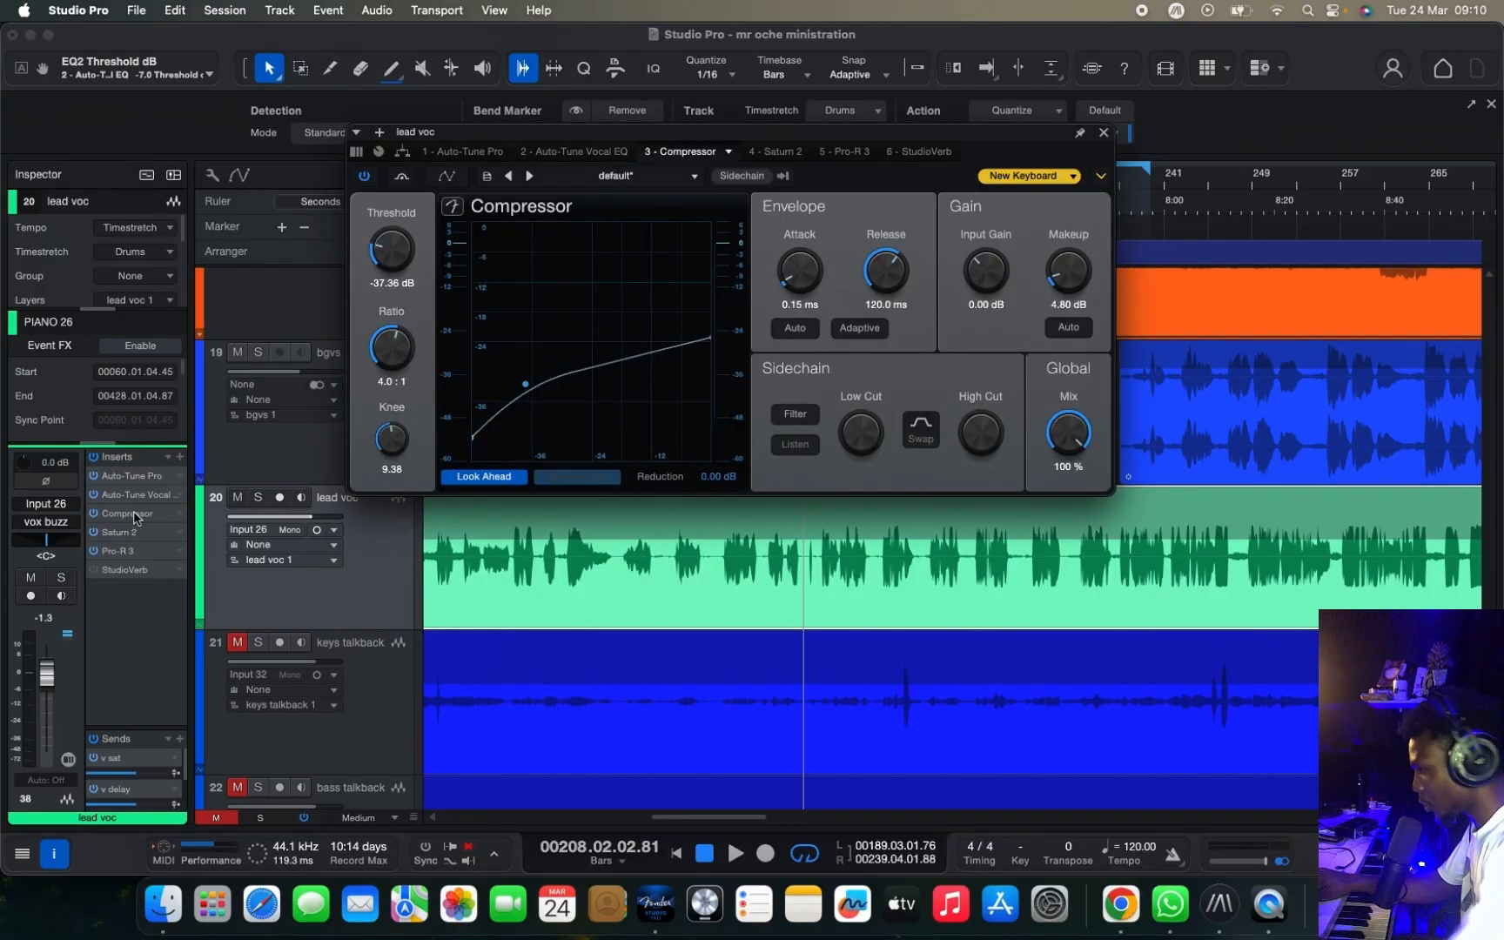
drag(631, 146, 677, 250)
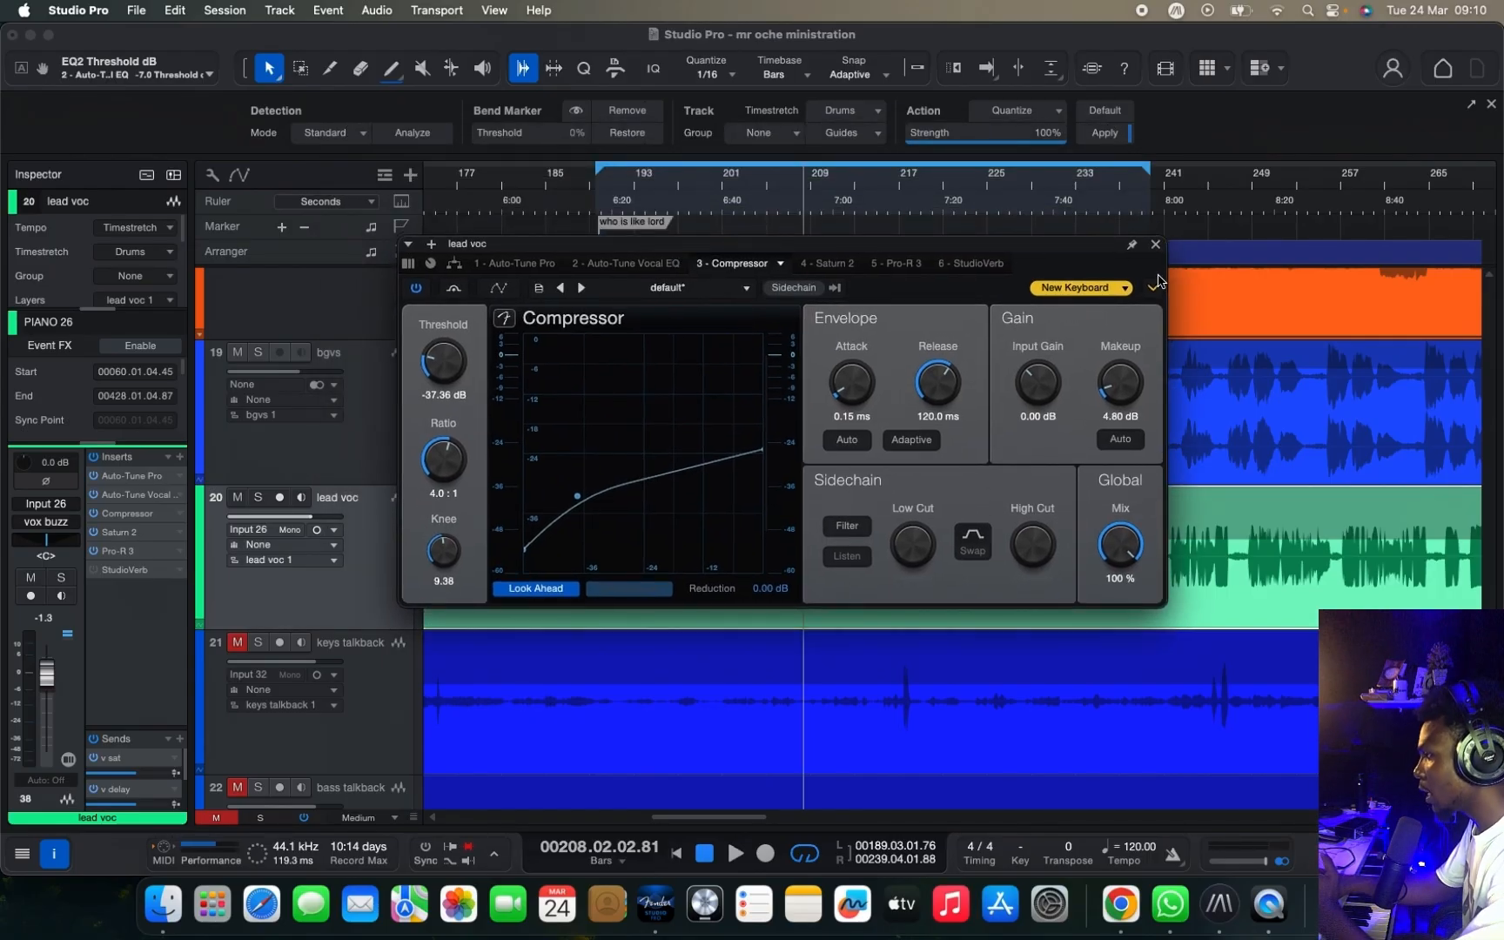
click(1156, 245)
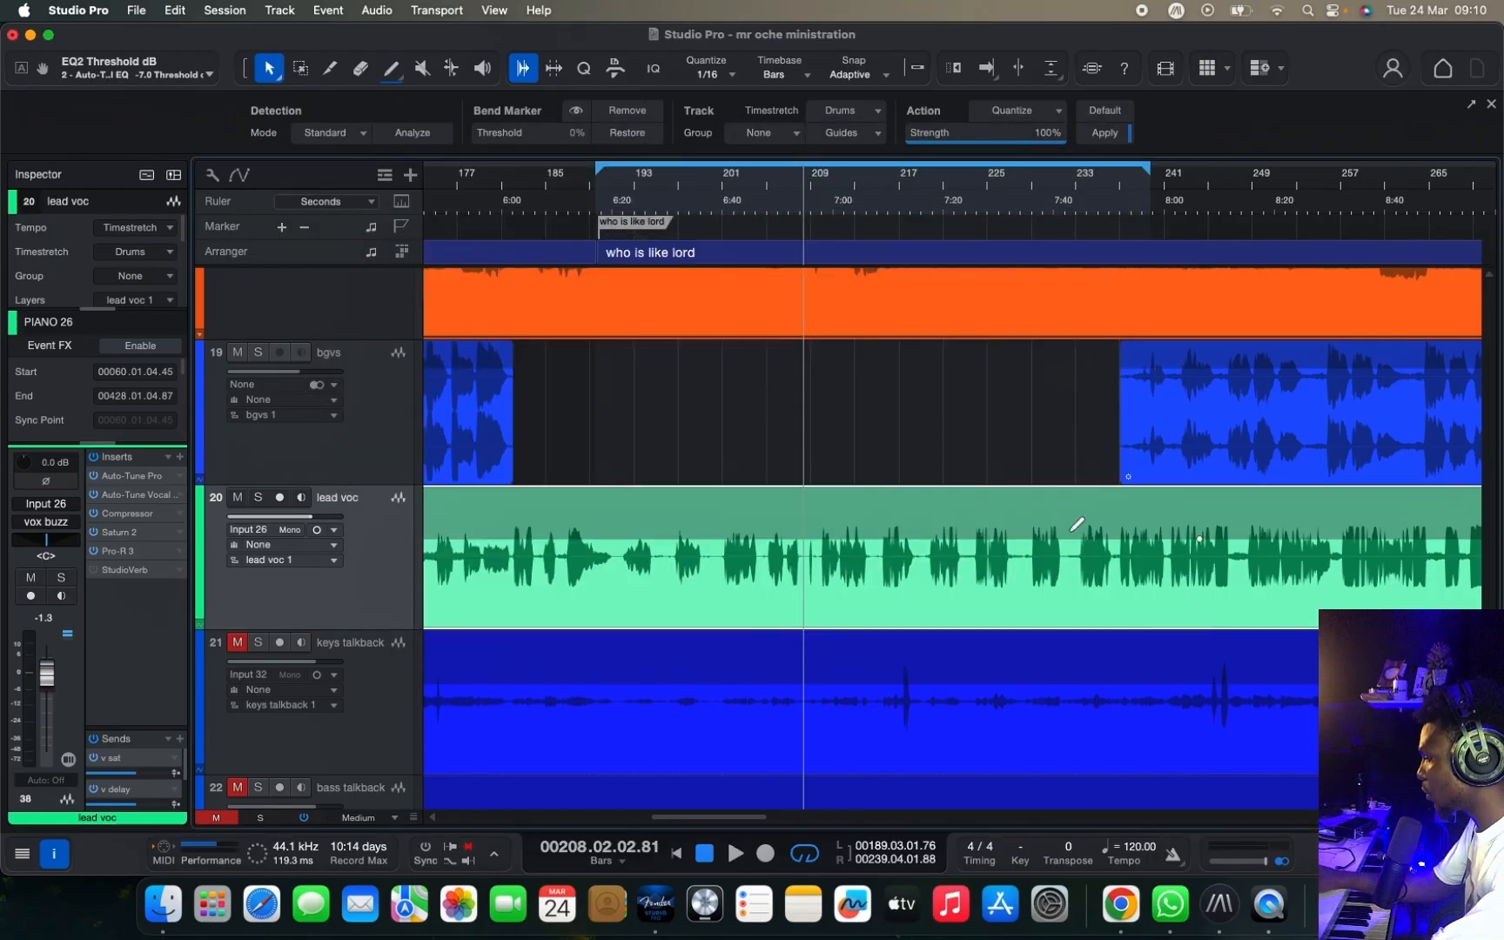
Step: Move the playhead back to about bar 206 and play the vocal with the Compressor open to check its gain reduction
key(super+Left)
key(super+Left)
key(super+Left)
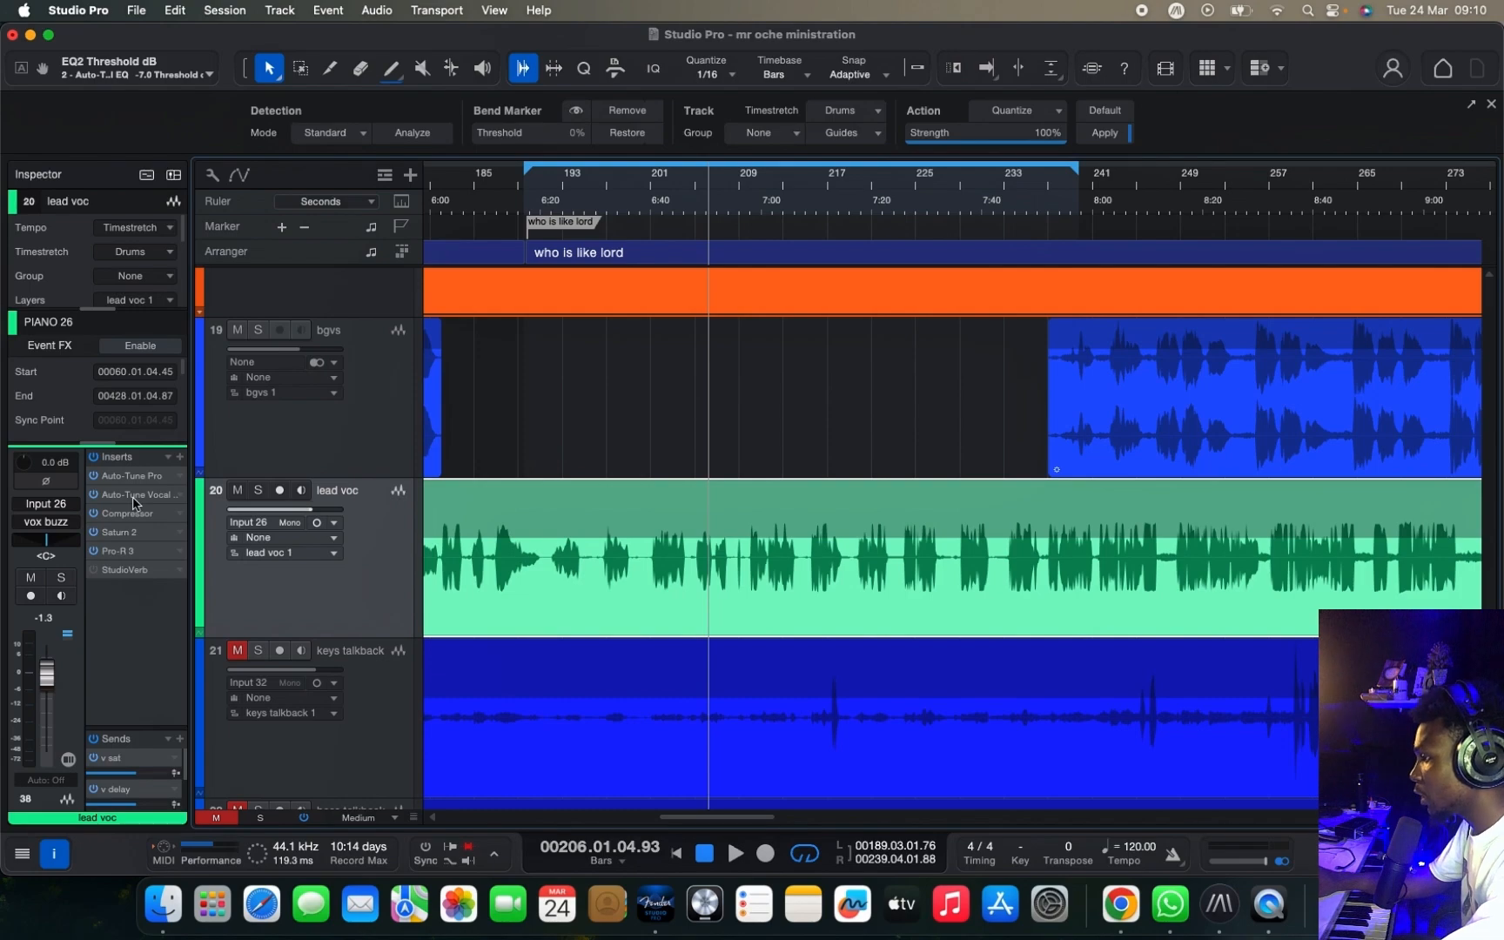
click(135, 515)
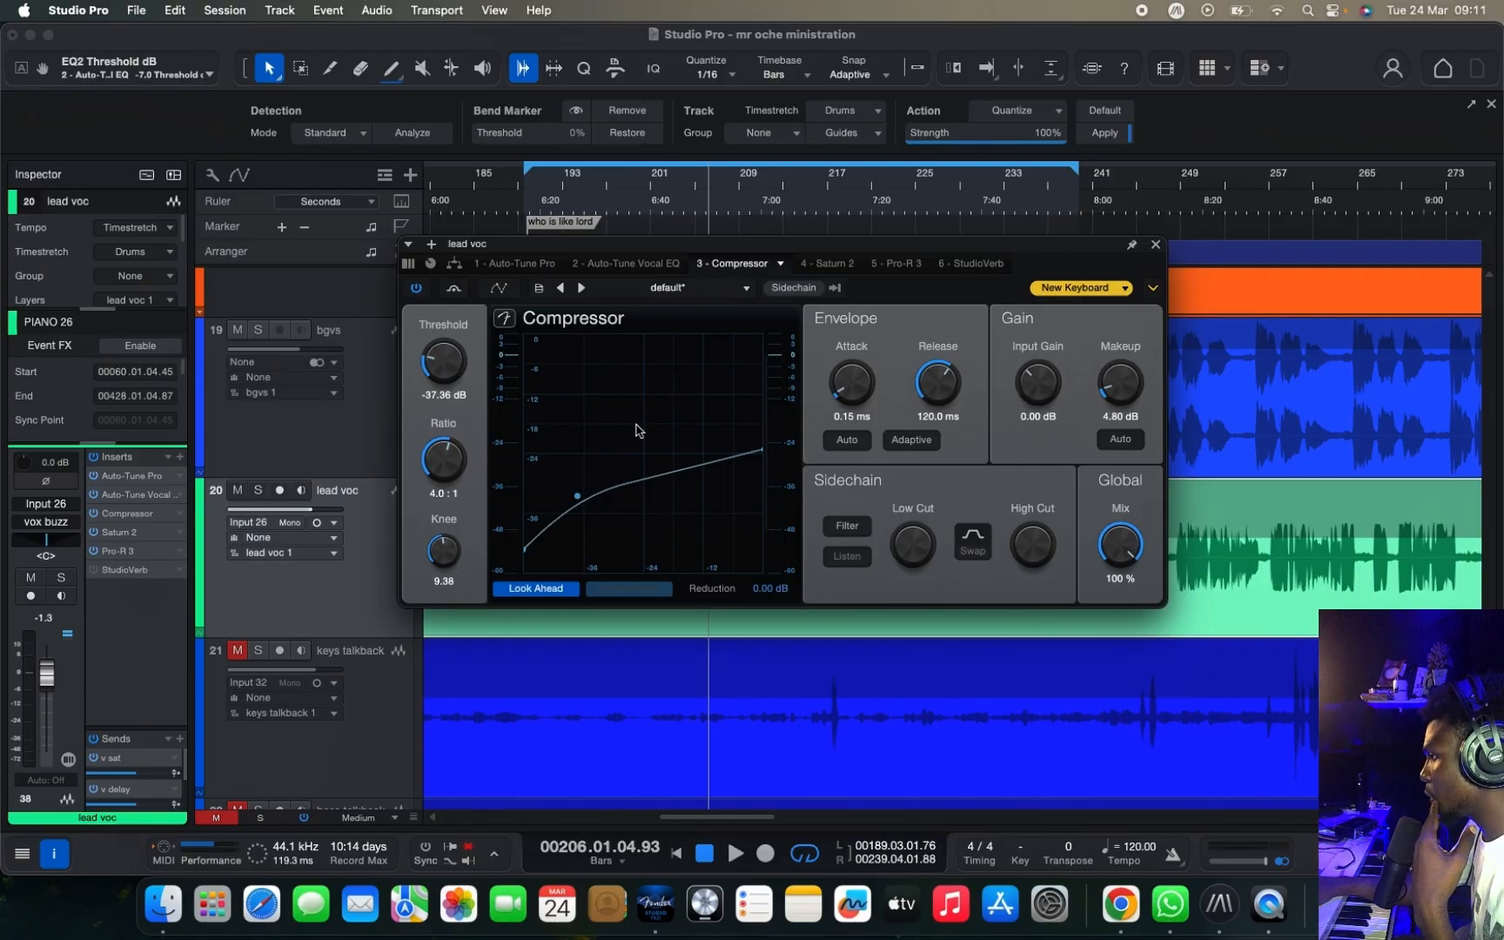
key(space)
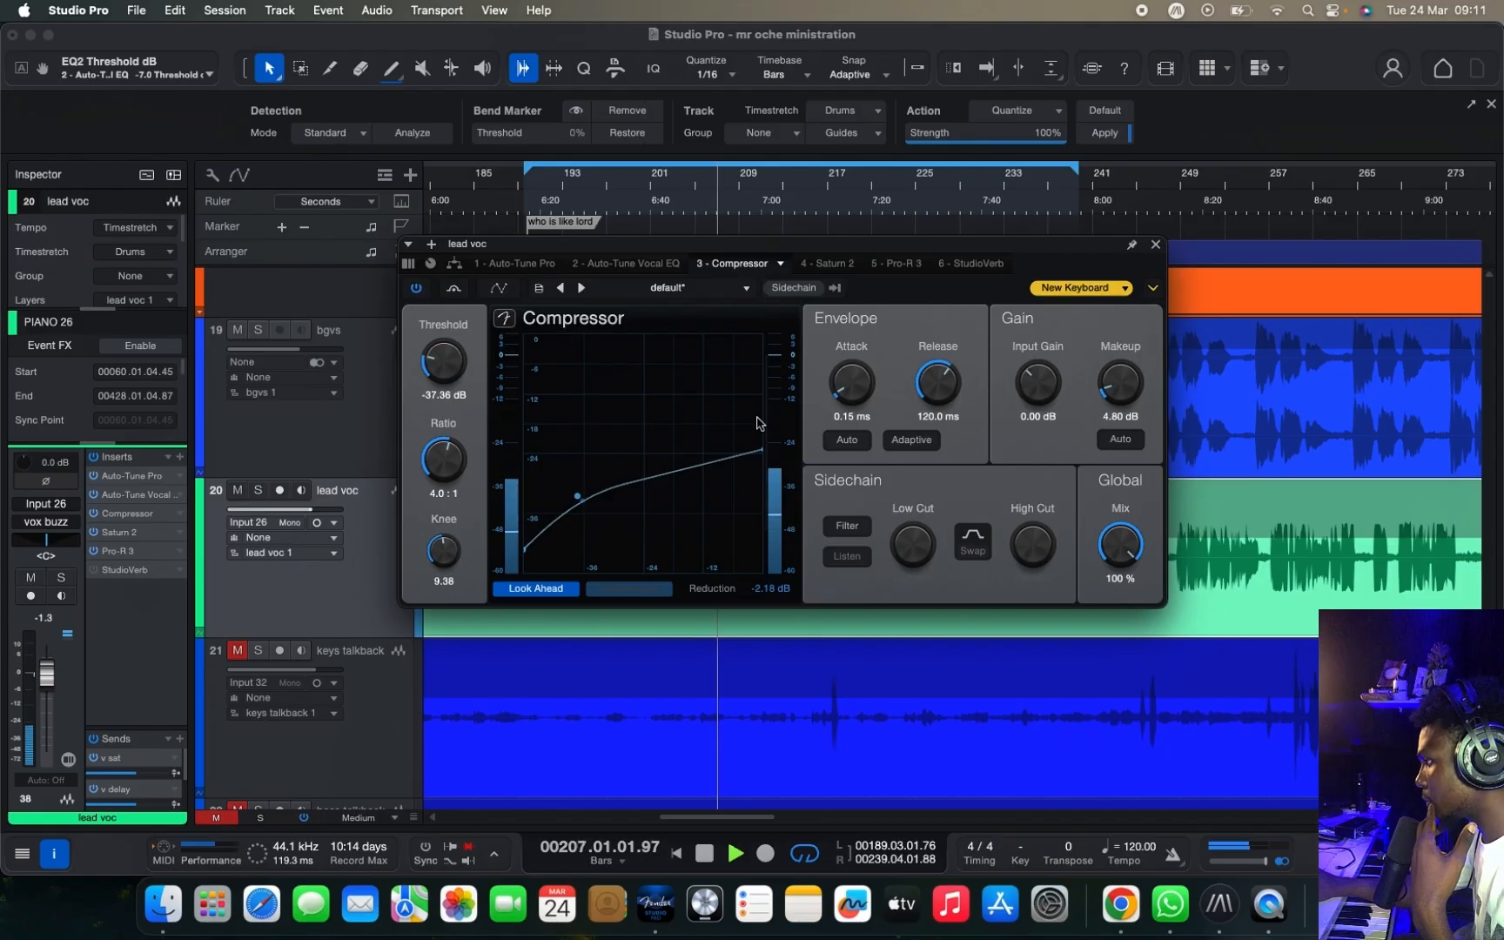
key(space)
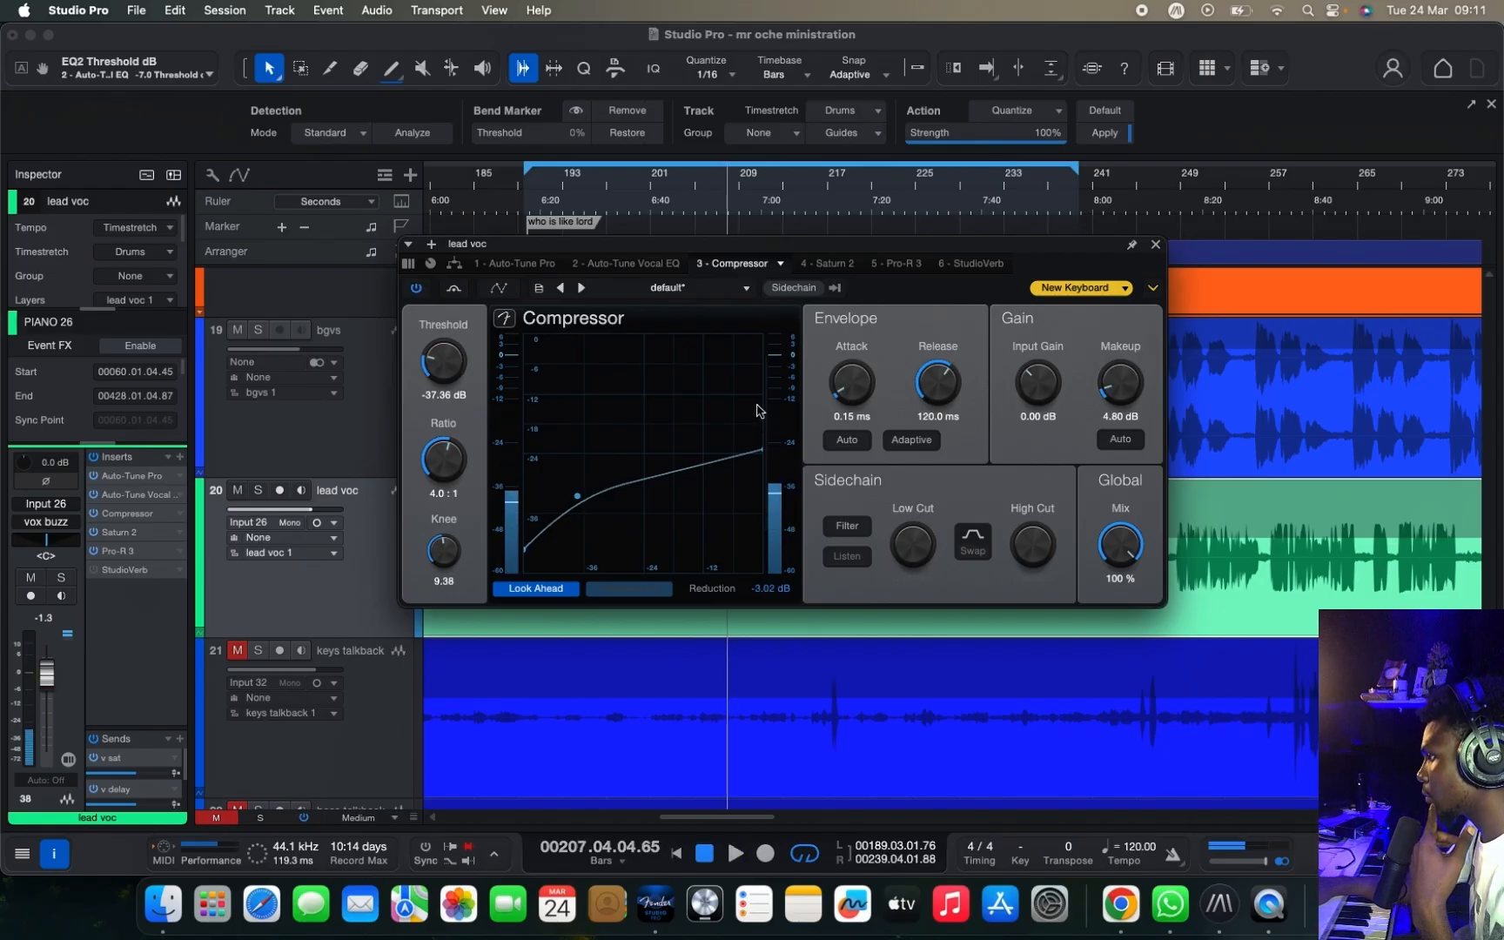
Step: Move the Compressor window clear of the timeline and play from about bar 231 to check compression on a later passage
drag(781, 248, 434, 290)
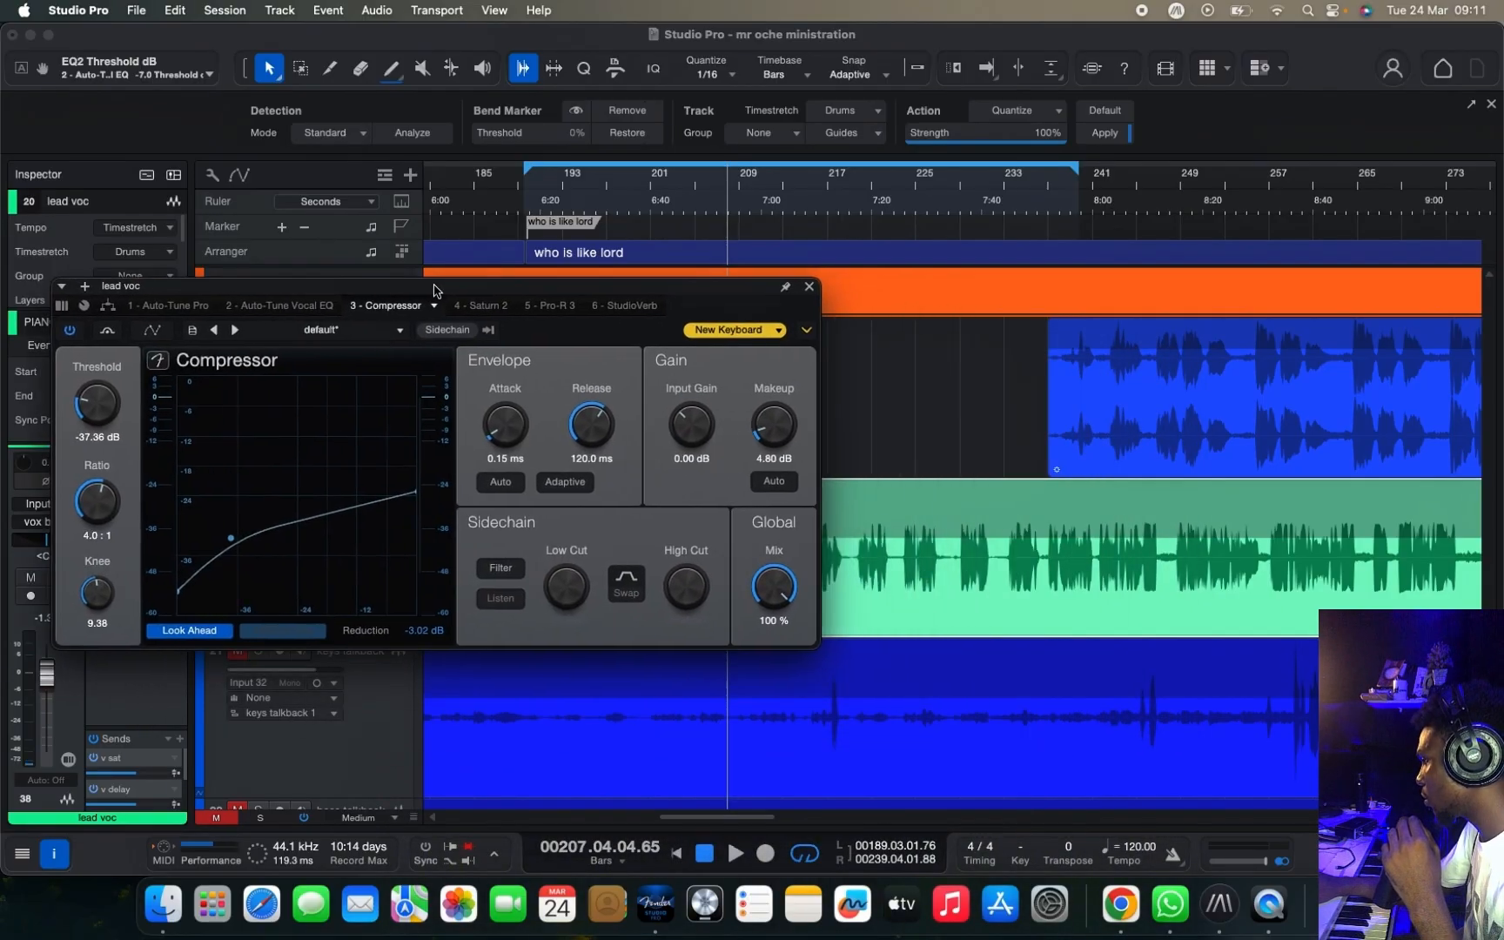
click(981, 203)
key(space)
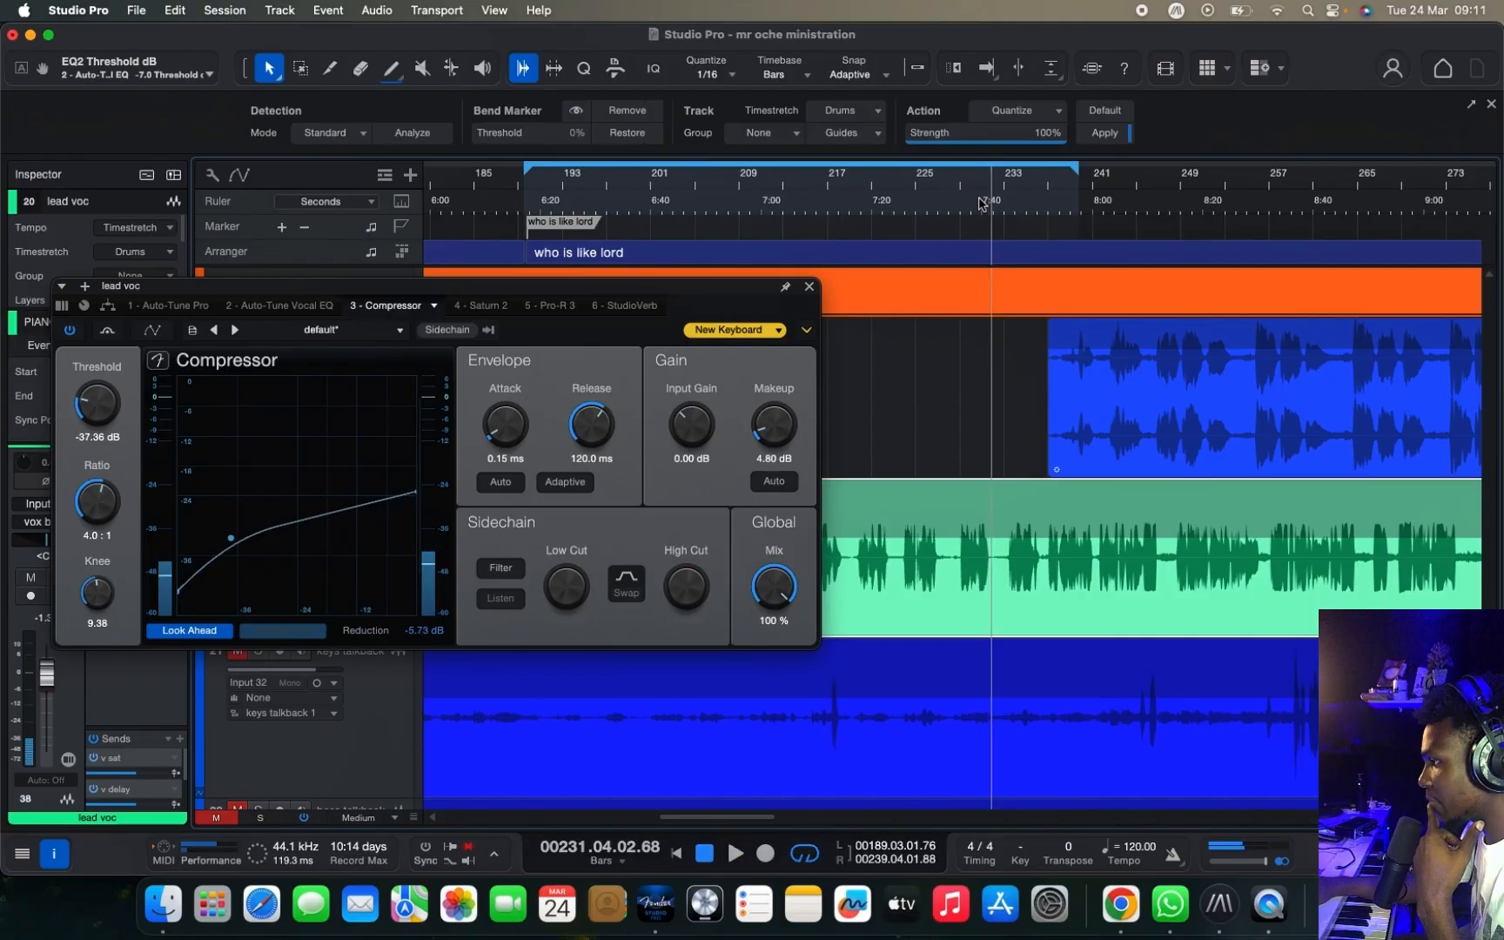
Step: Close the Compressor and move the playhead back to about bar 204
drag(542, 292, 838, 296)
click(1107, 290)
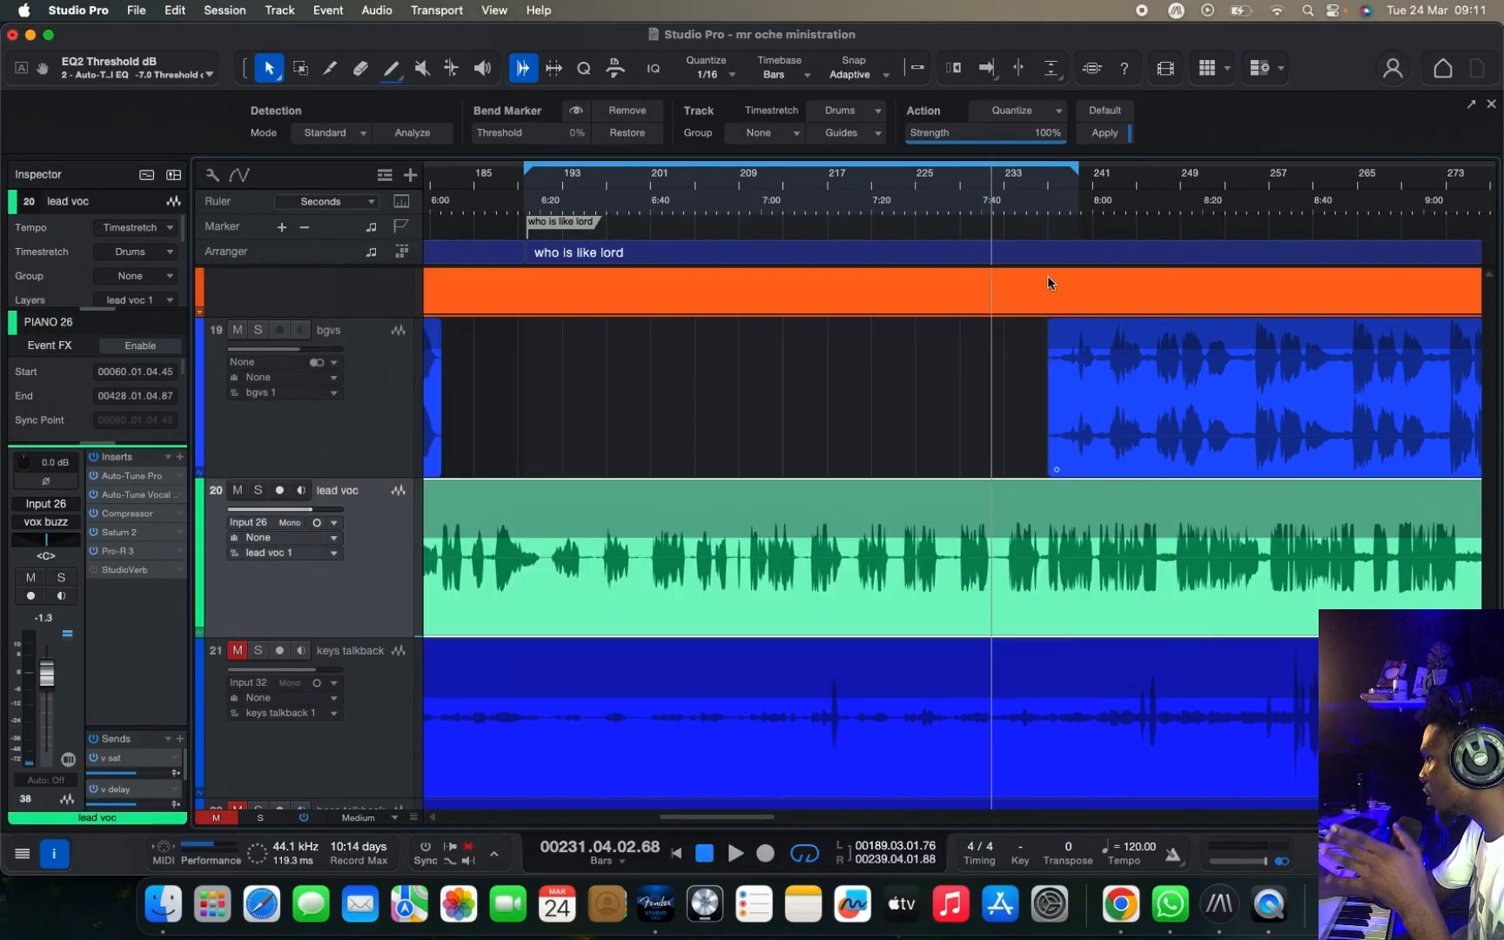
click(693, 206)
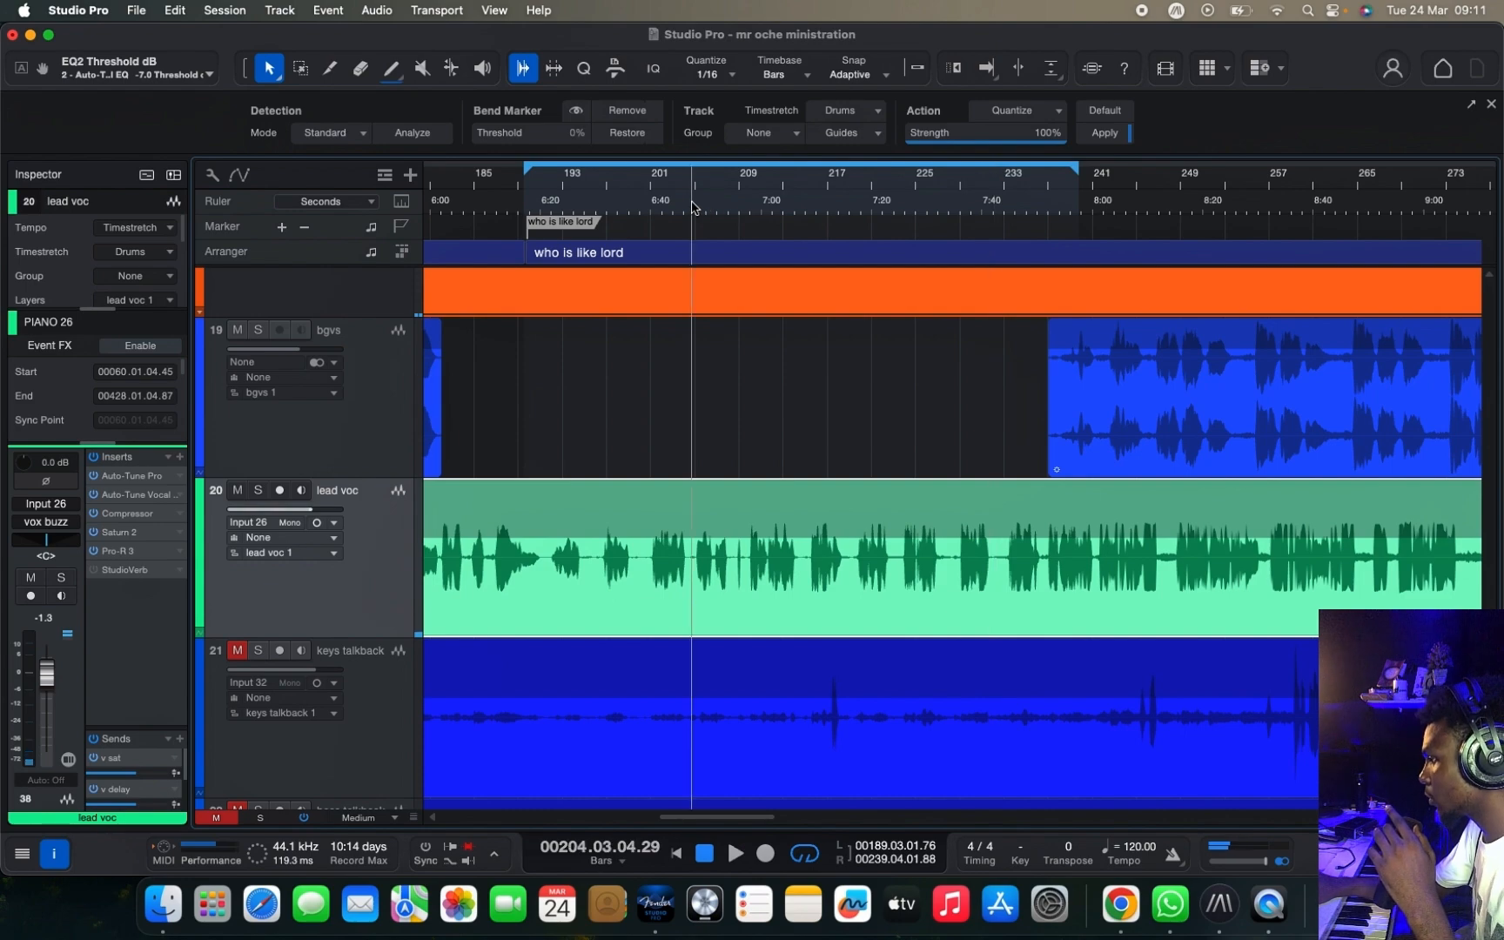
Step: Enable Return to Start on Stop, place the playhead at about bar 202 and play the passage briefly
right_click(823, 852)
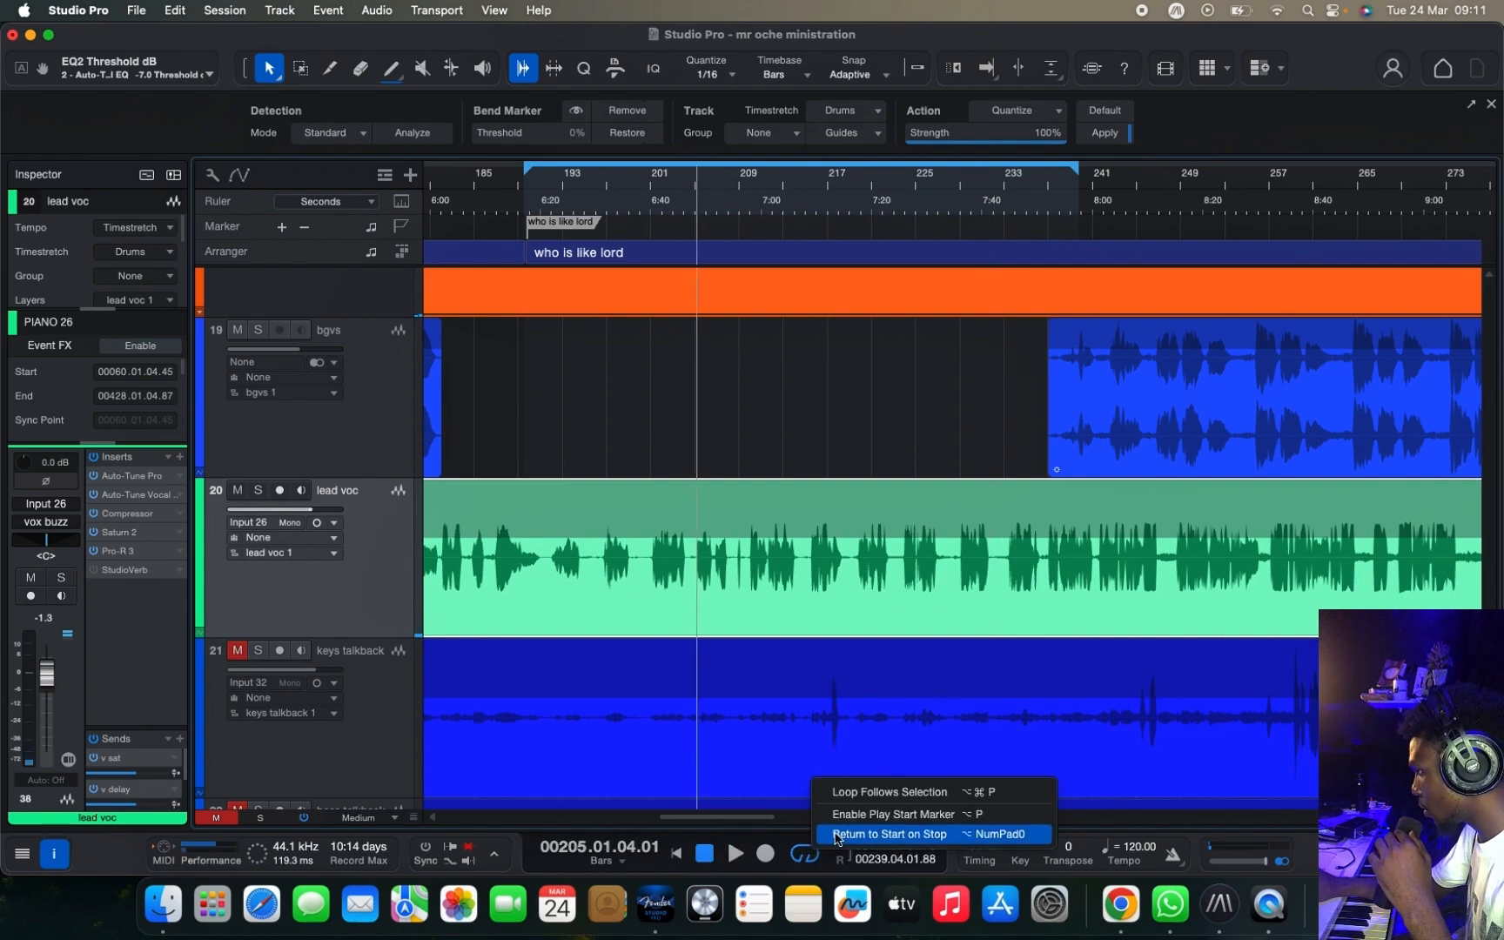
click(835, 834)
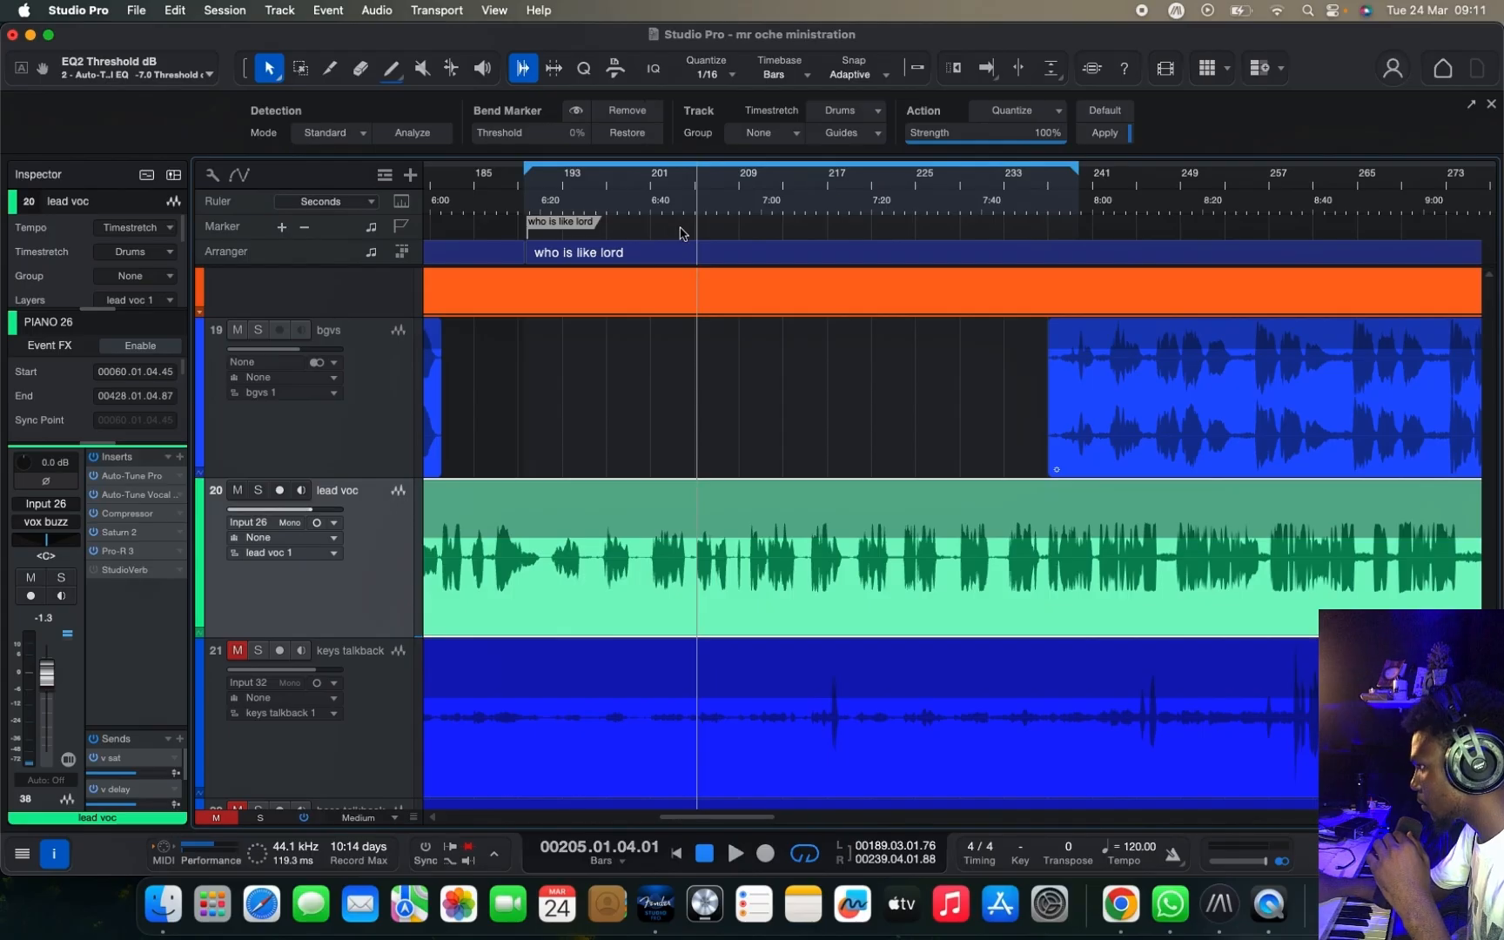
click(662, 205)
key(space)
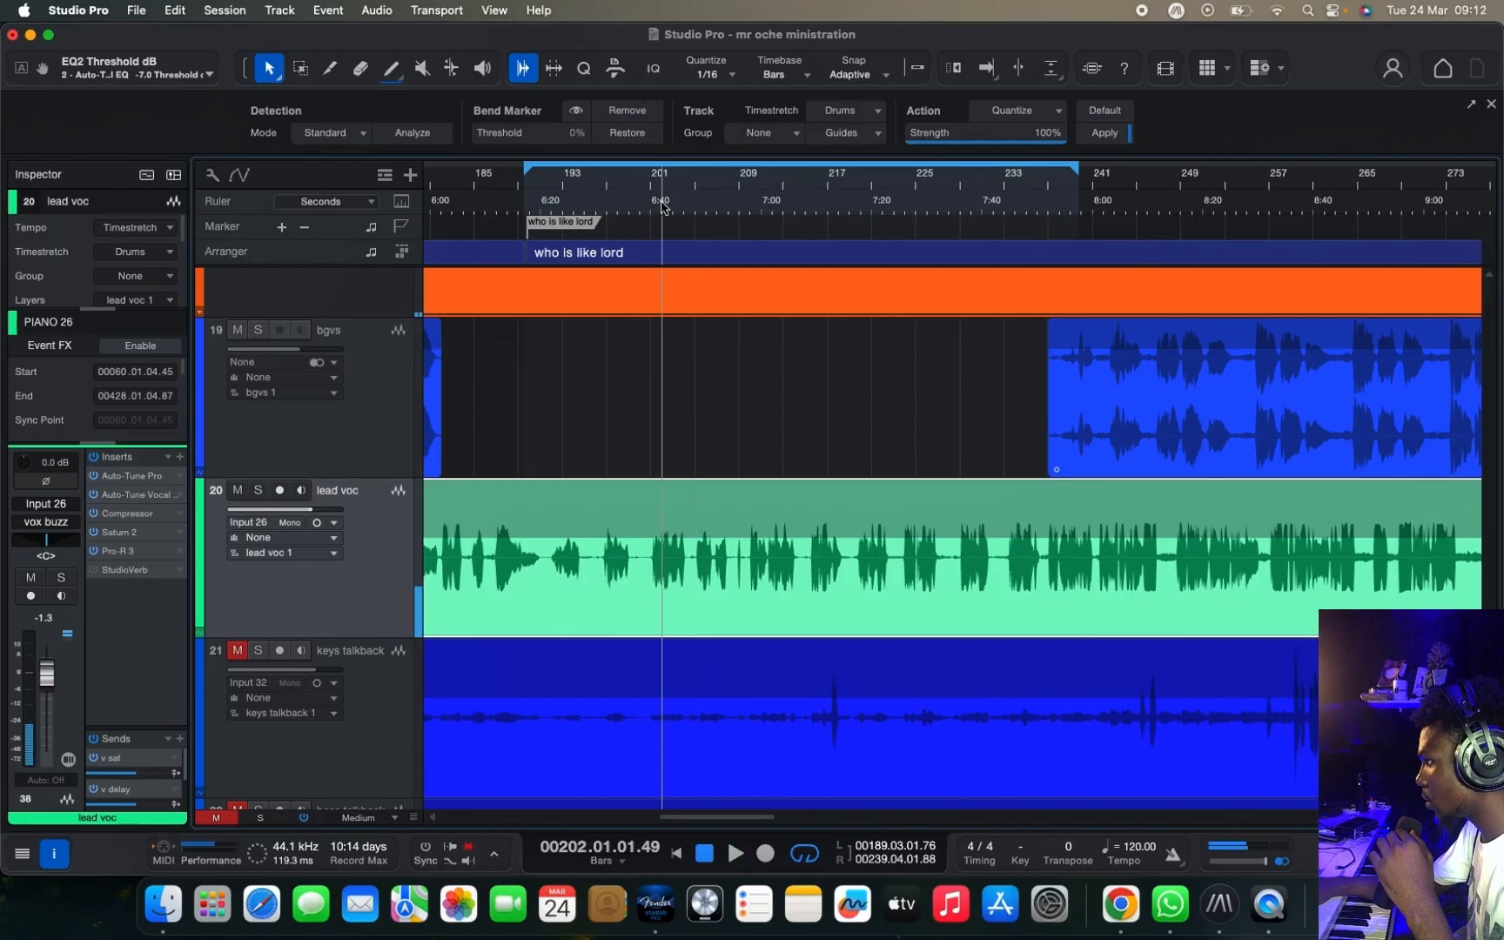
key(space)
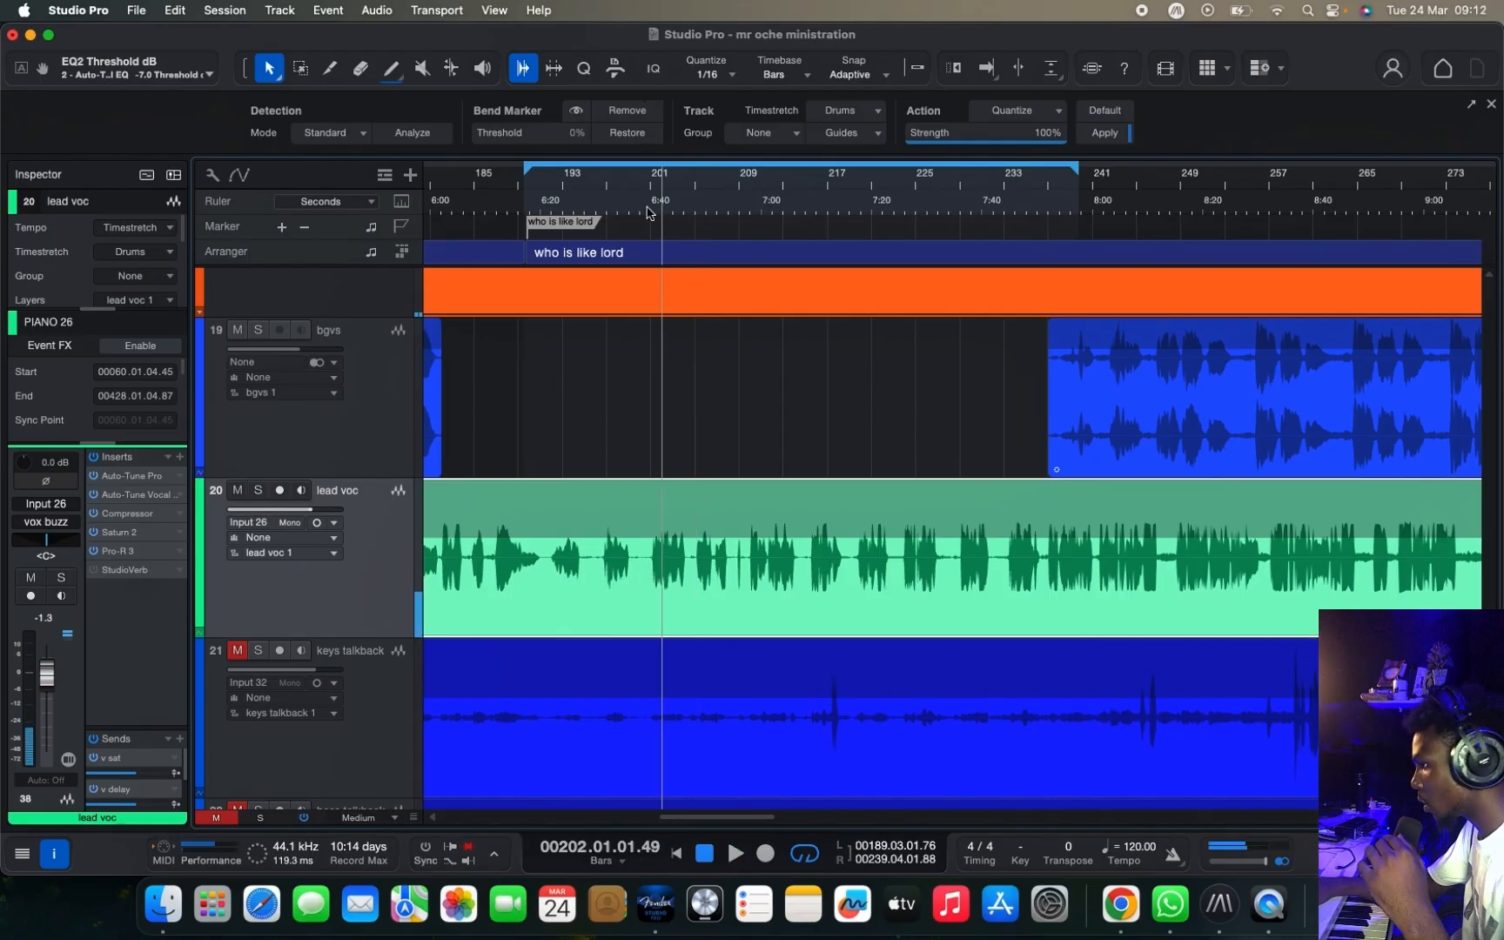
Step: Open Saturn 2 on the lead voc track and play from bar 202, comparing the vocal with the plug-in bypassed and active
click(128, 533)
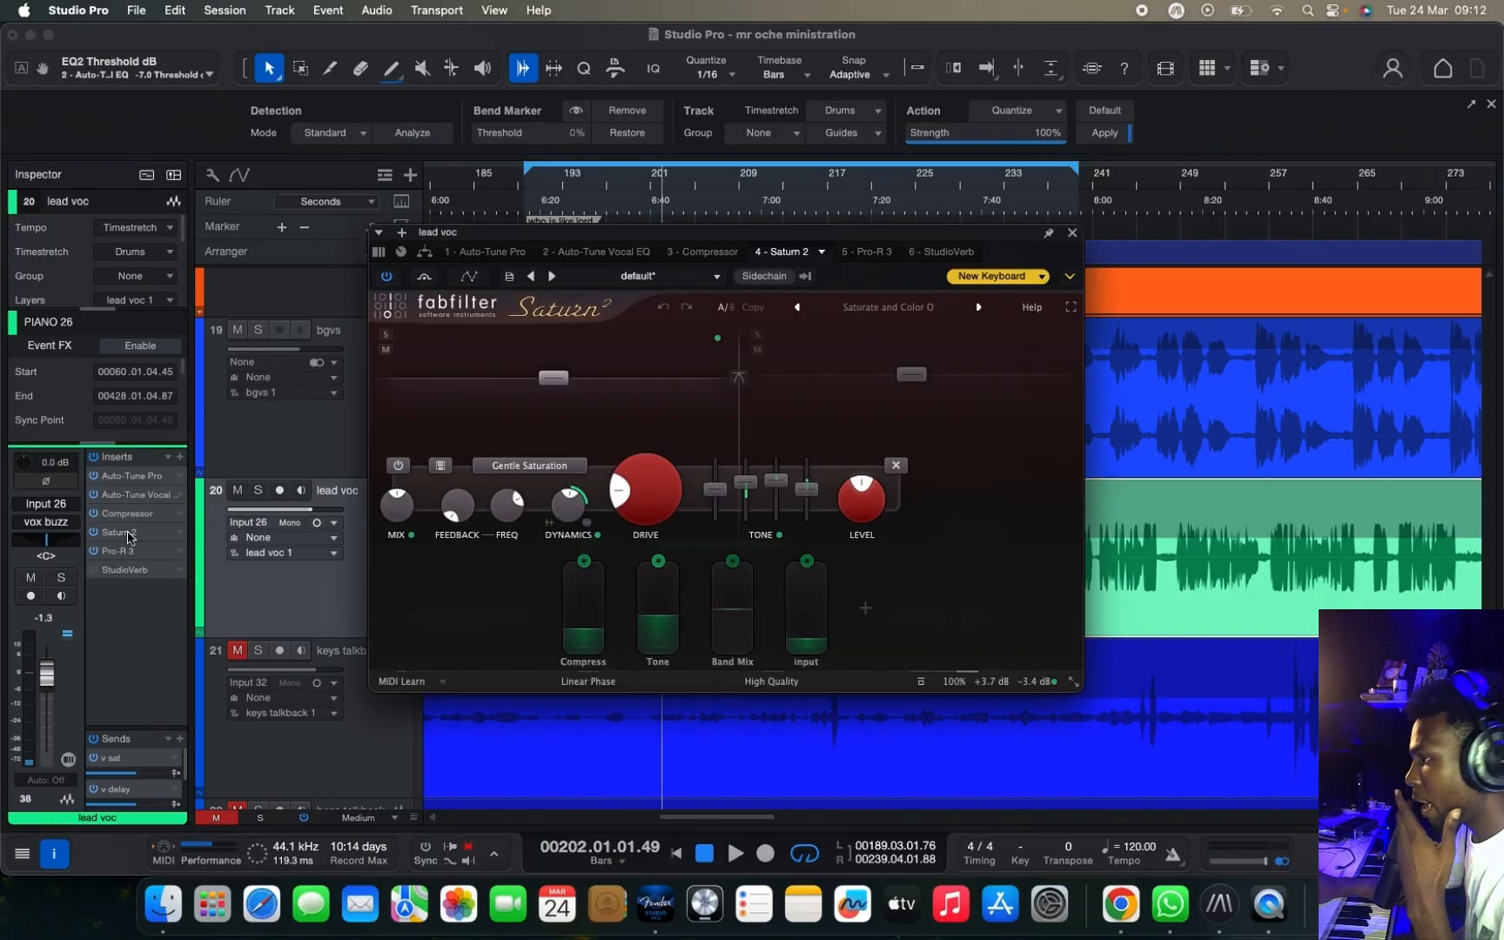
drag(702, 236, 732, 223)
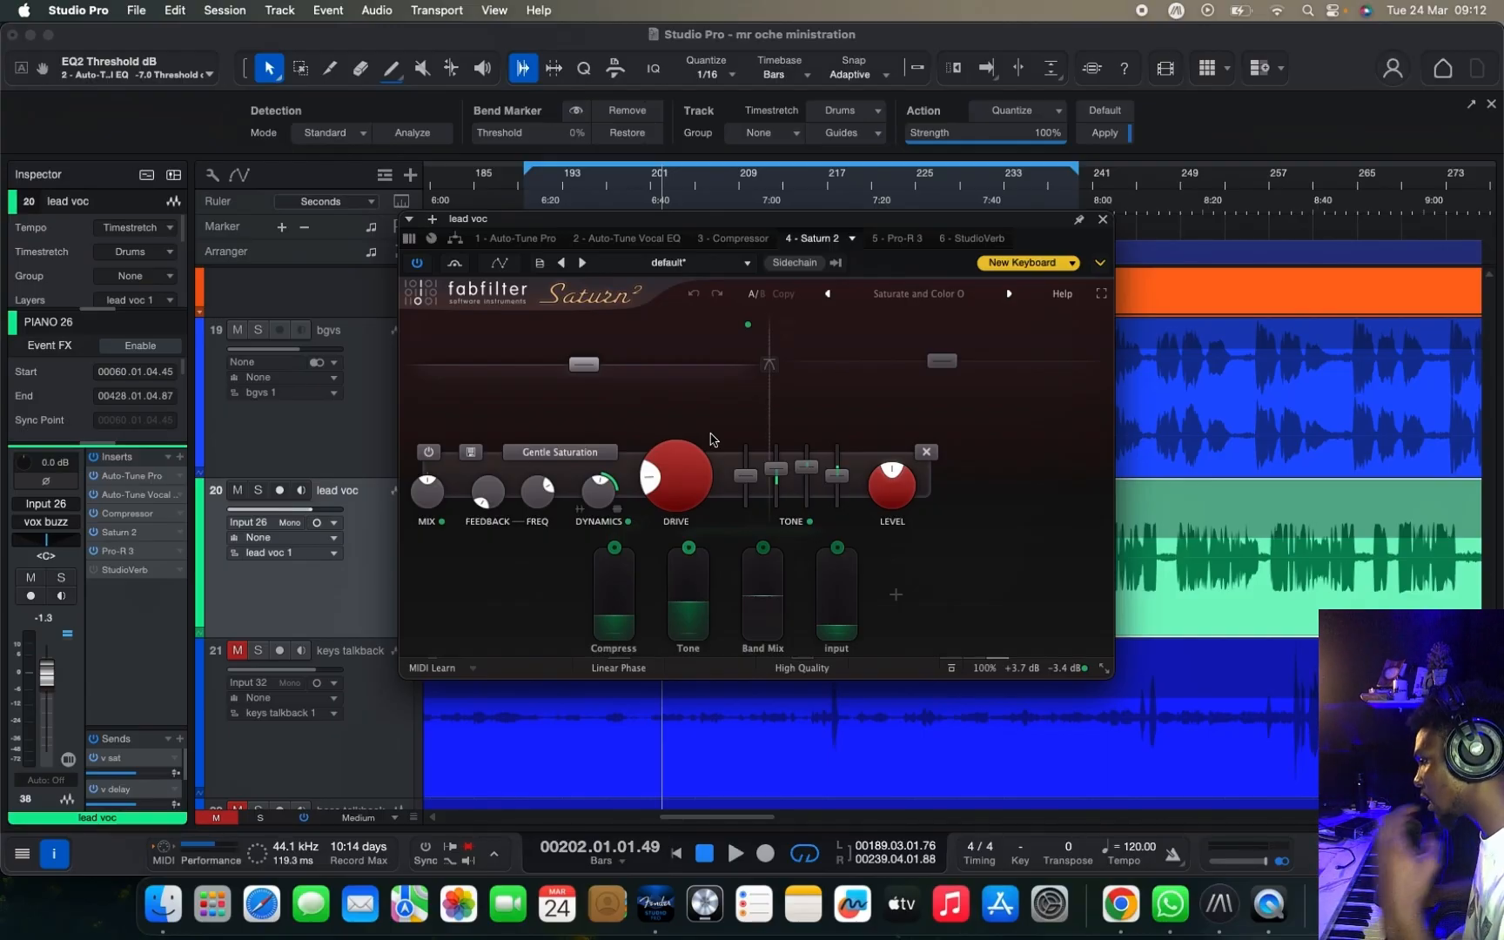
key(space)
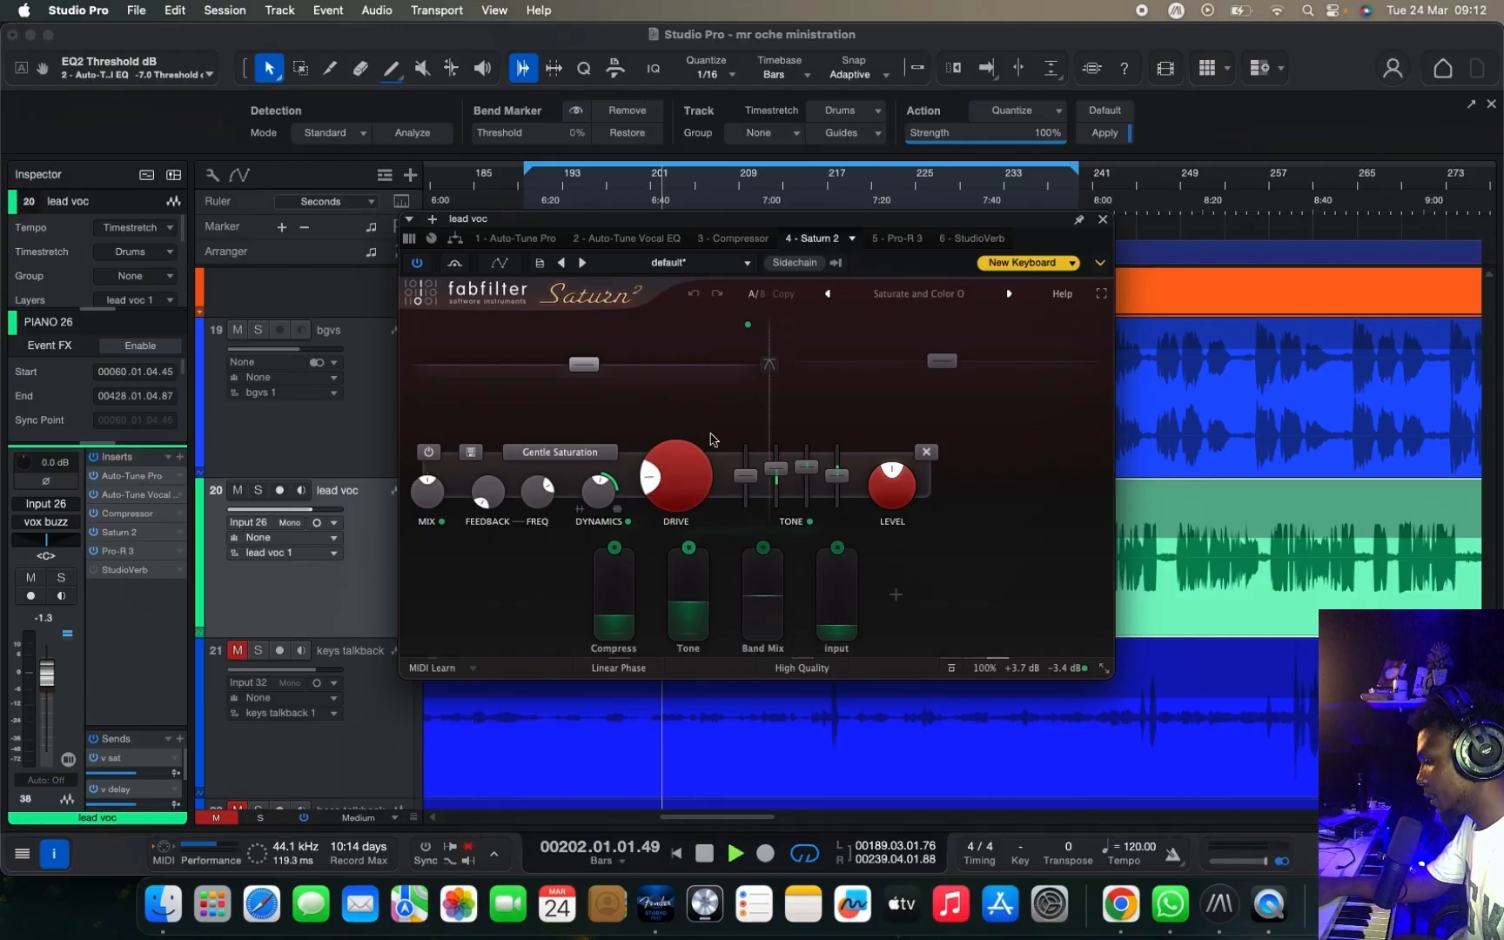
key(space)
click(419, 263)
click(418, 264)
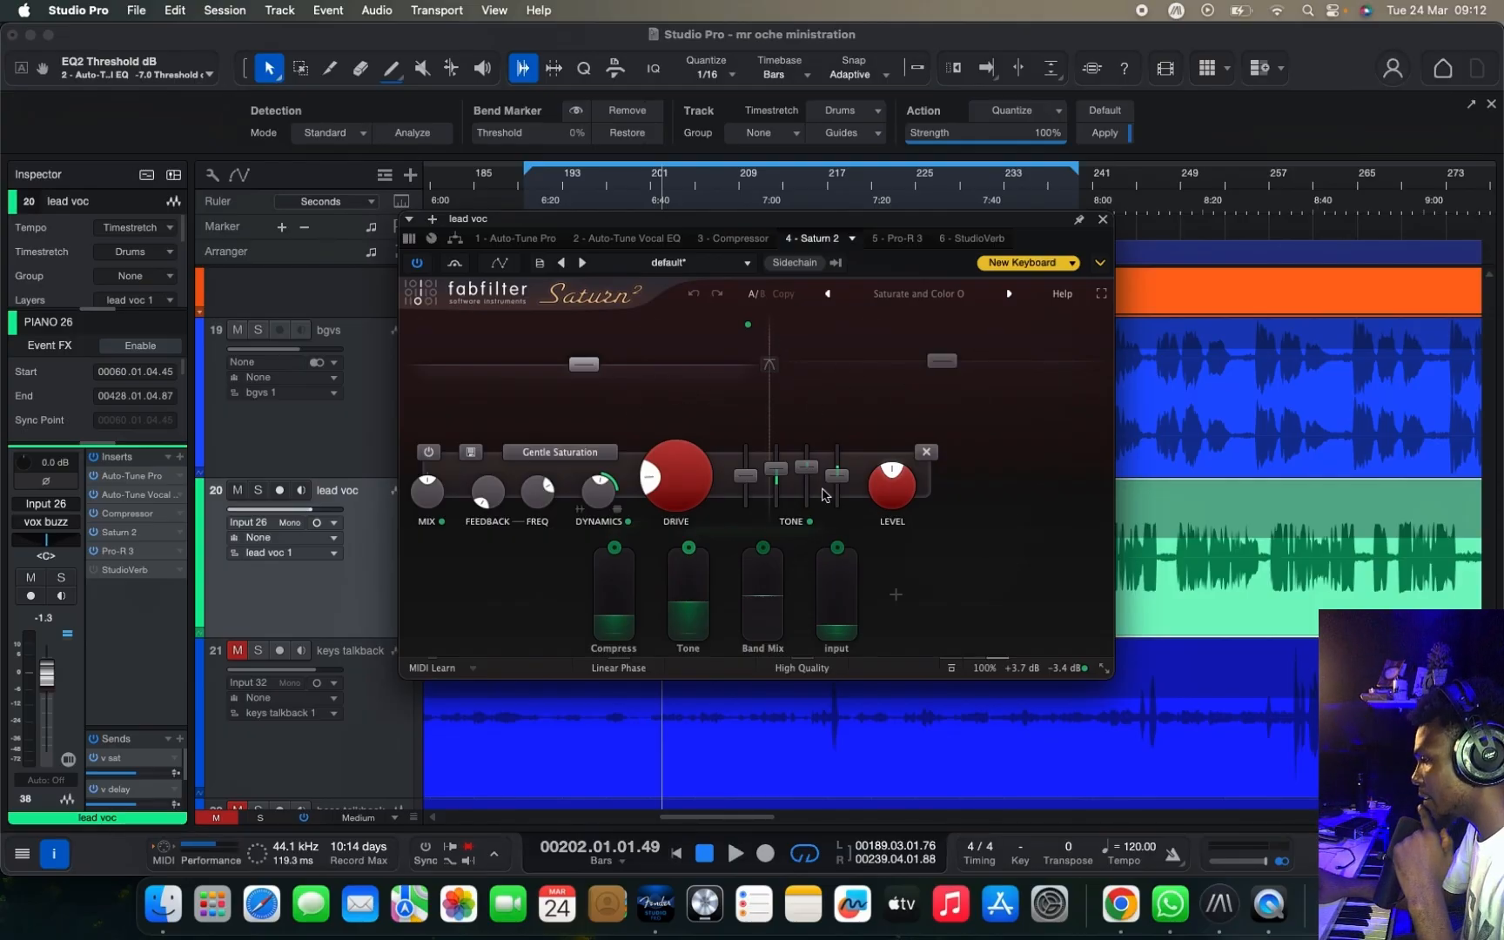
Step: Review Saturn 2's Band 2 level and dynamics settings, and close the plug-in
mouse_move(946, 362)
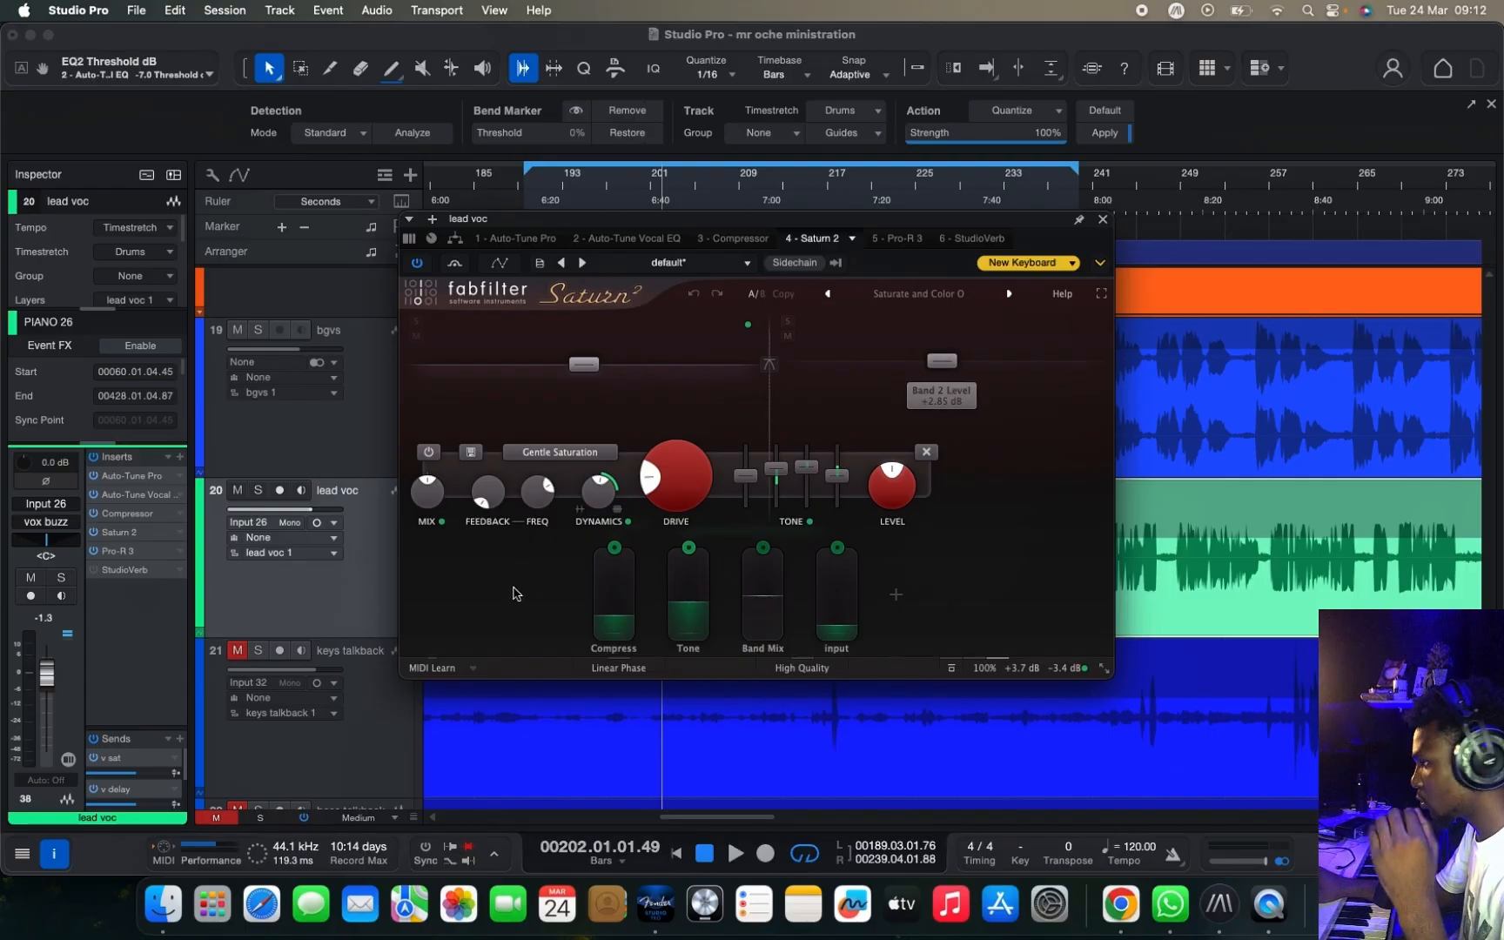
mouse_move(603, 508)
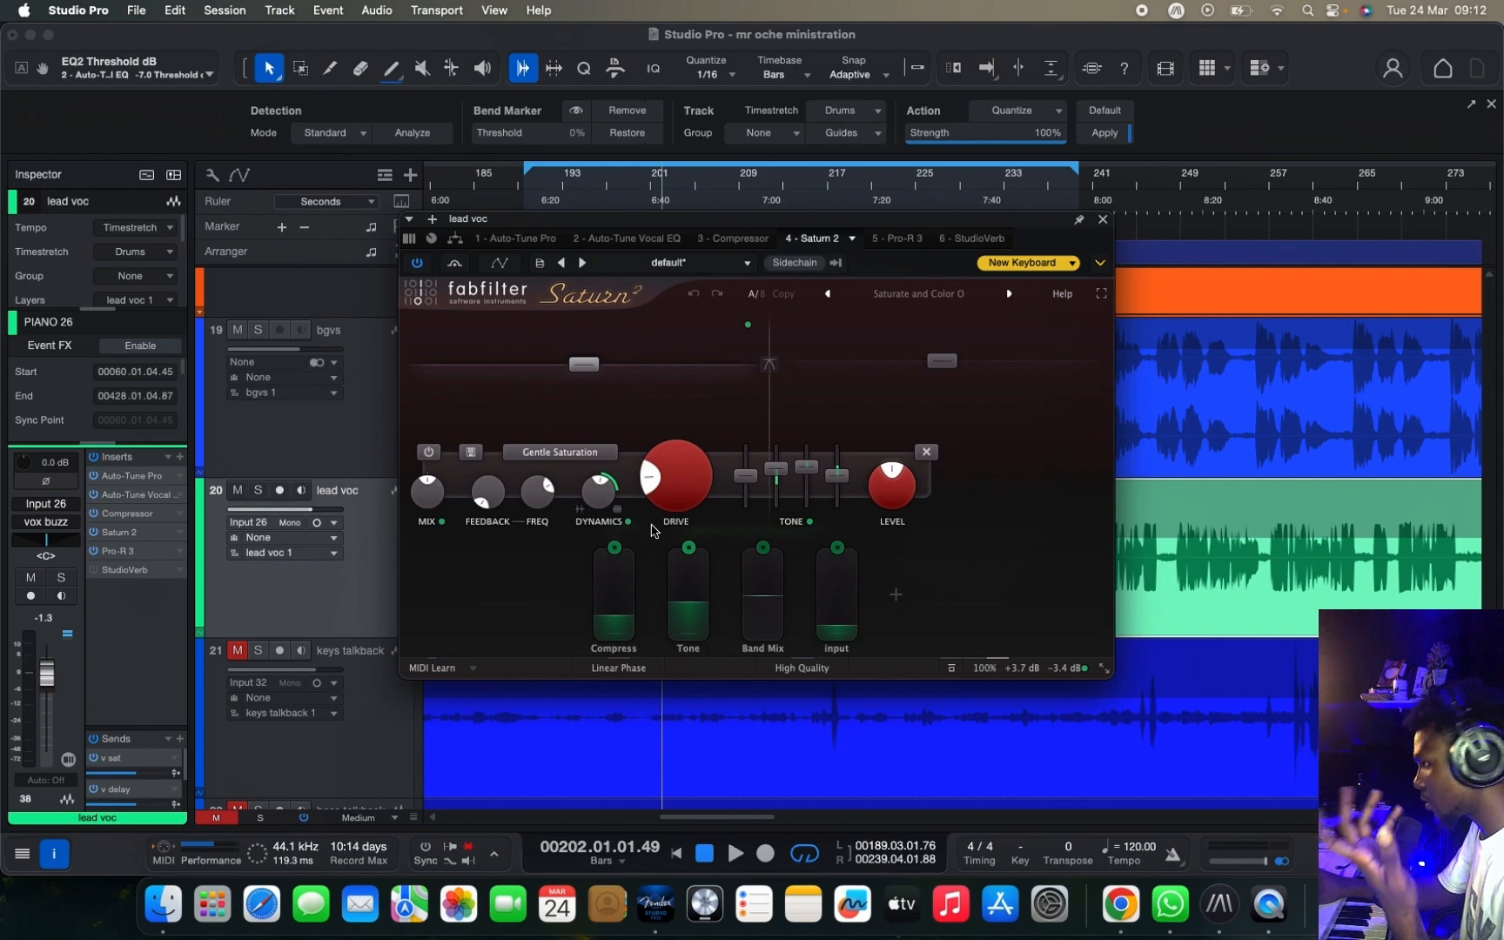
click(1102, 220)
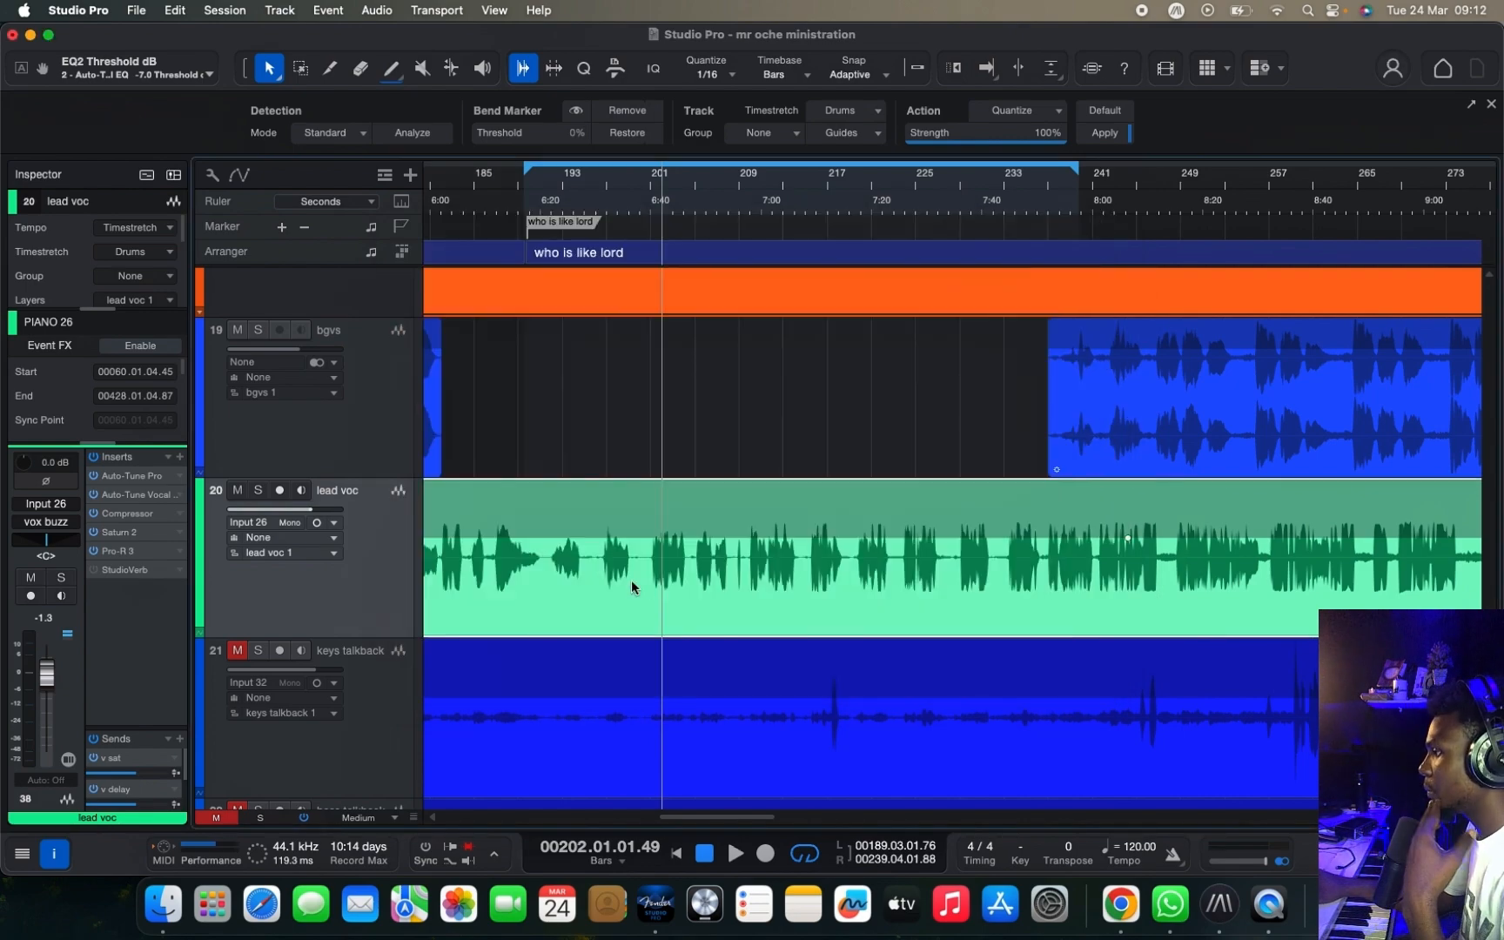
Step: Open Pro-R 3 on the lead voc track, review its space and decay settings, and play the vocal through the reverb
click(134, 554)
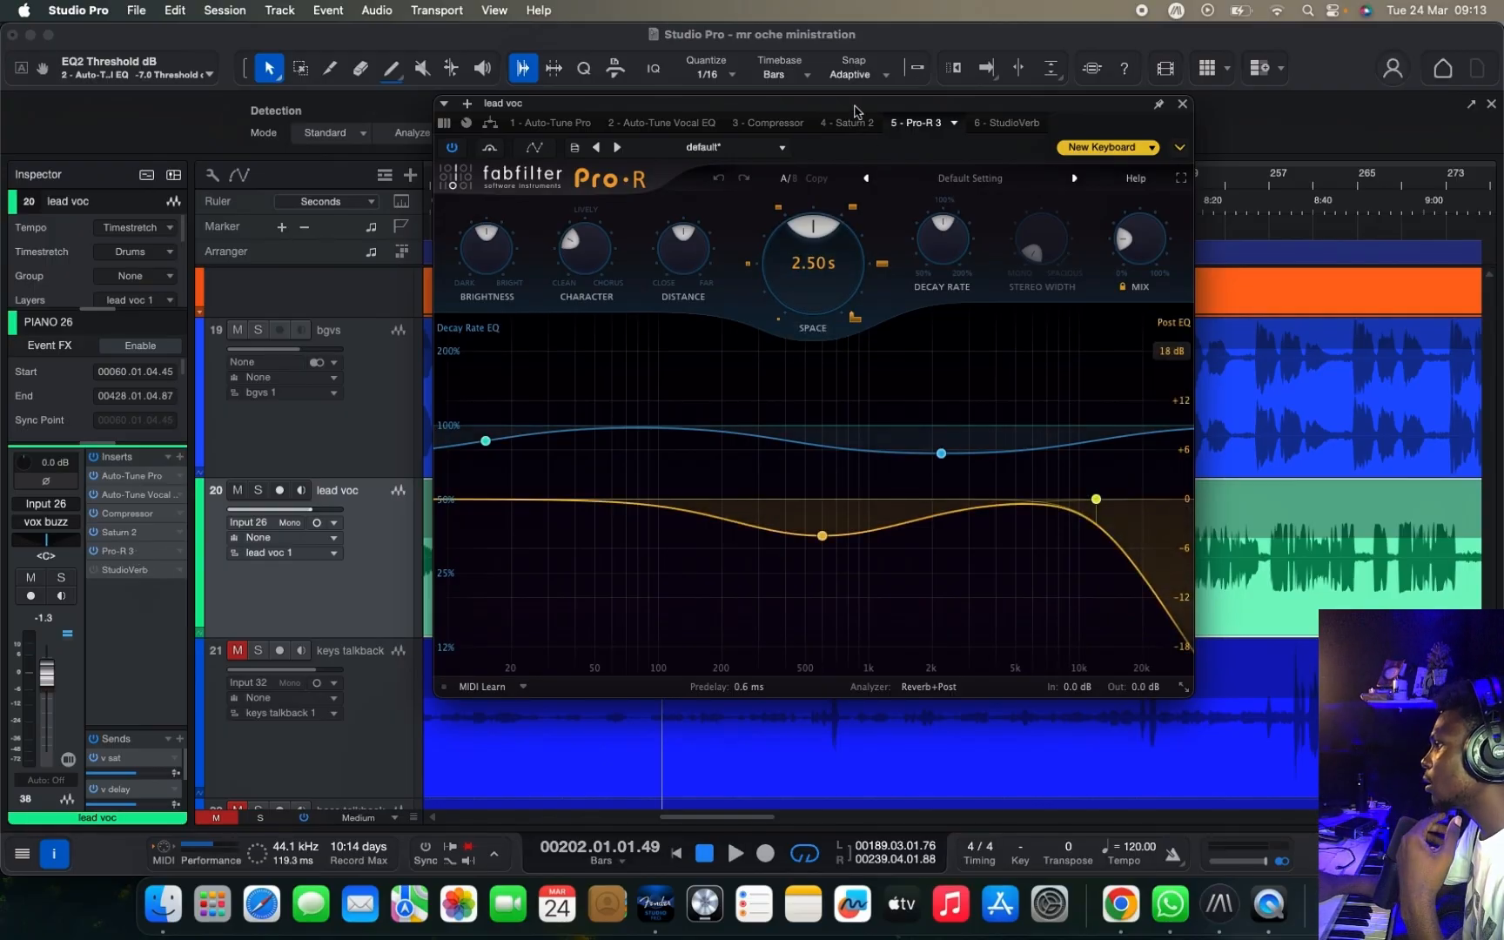
drag(855, 108, 850, 170)
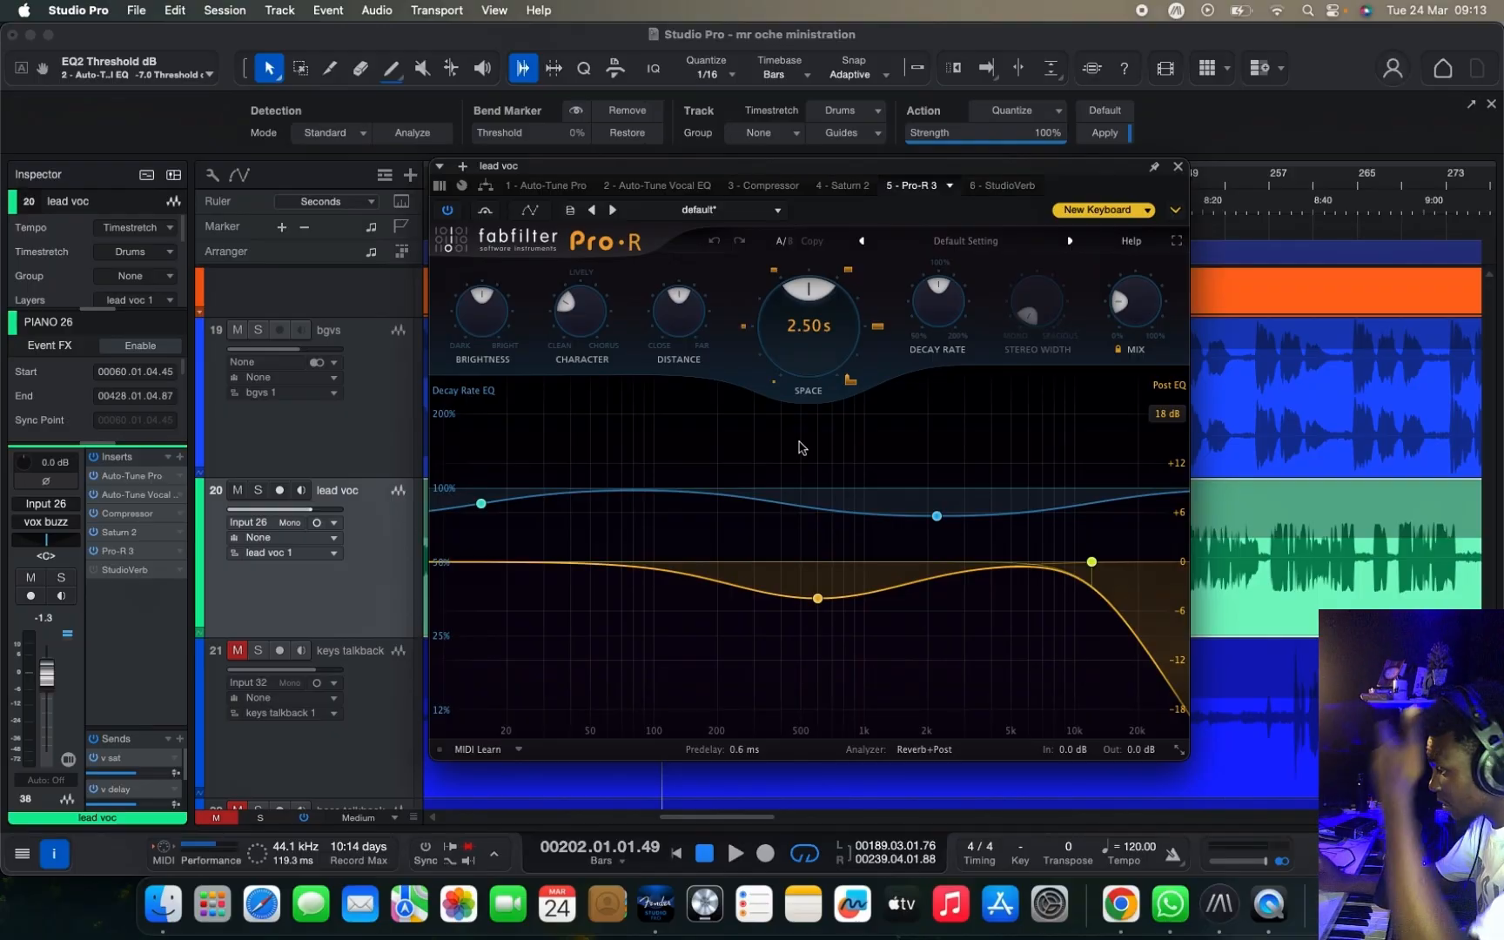
mouse_move(773, 308)
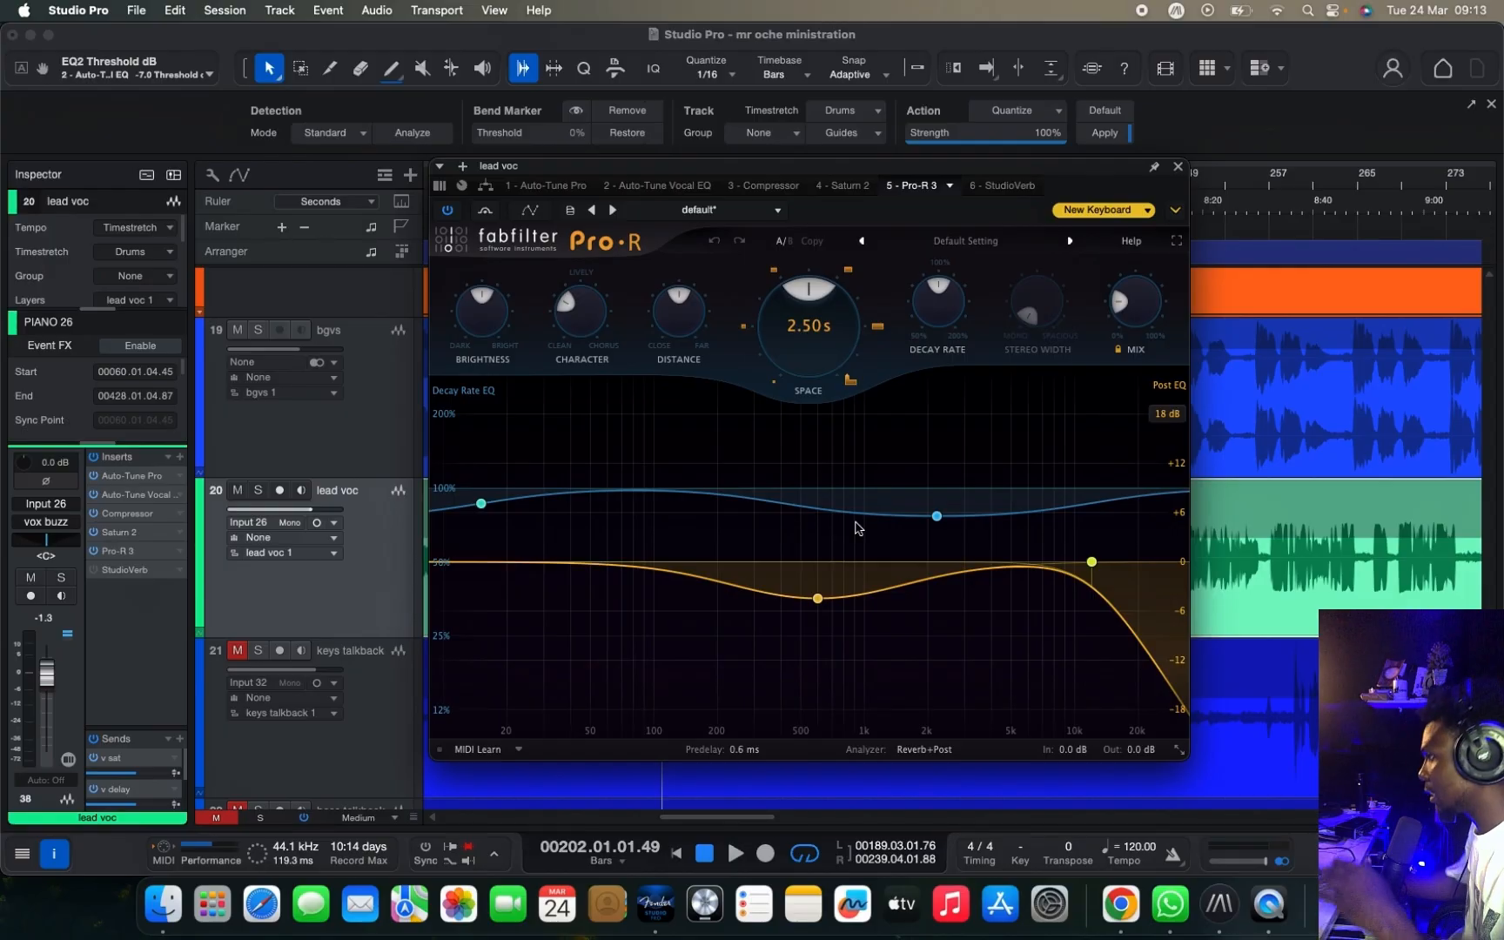
key(space)
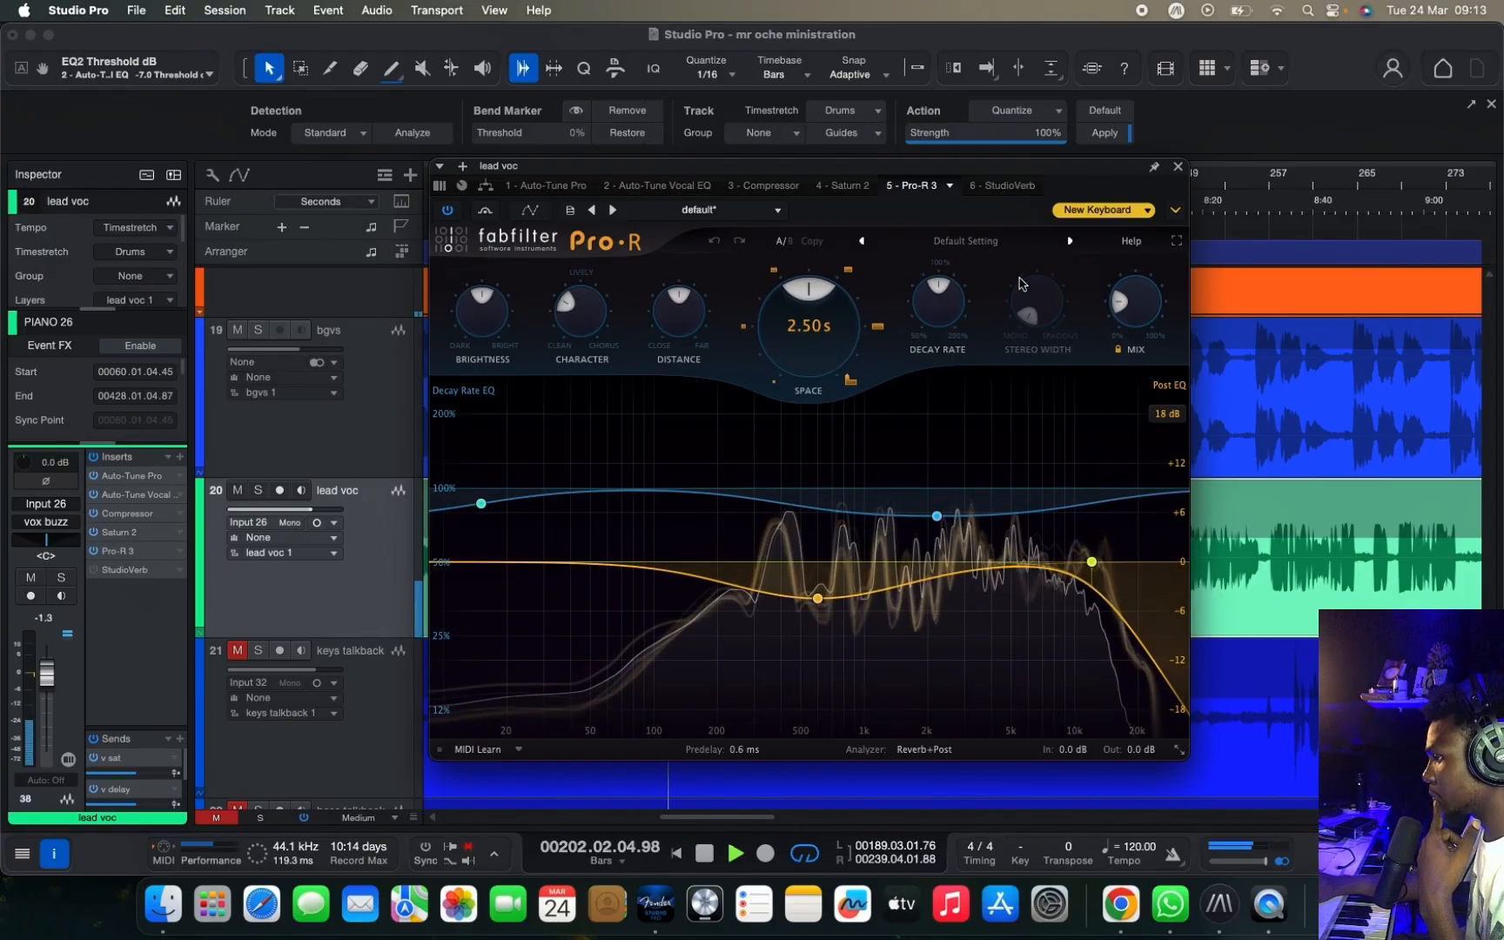
key(space)
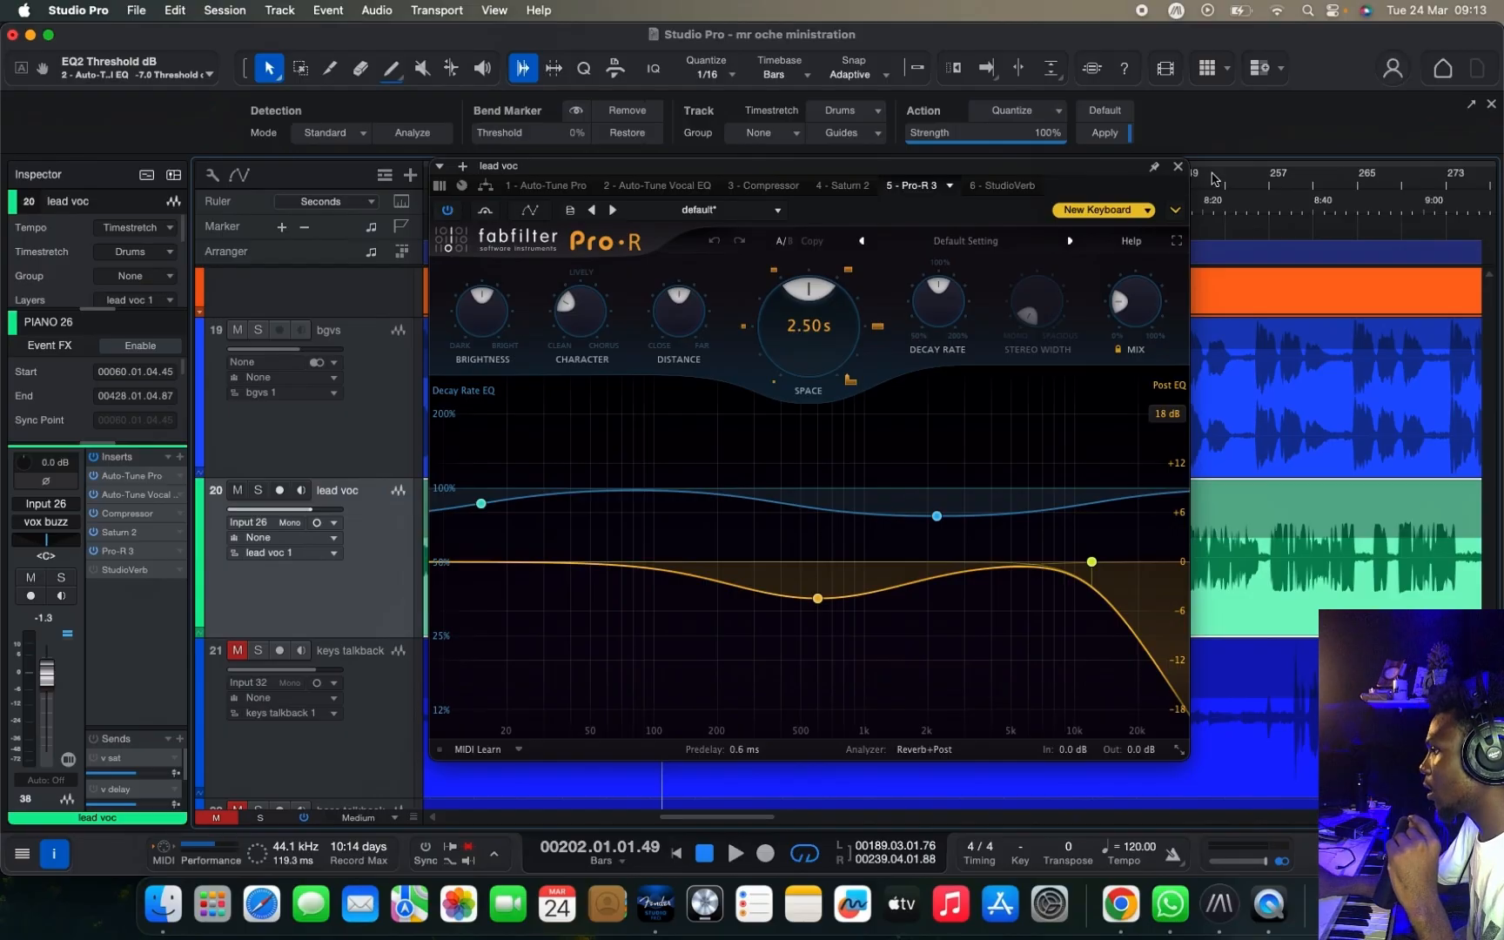
Step: Bypass Pro-R 3, Saturn 2 and the Compressor on the lead voc track
click(449, 211)
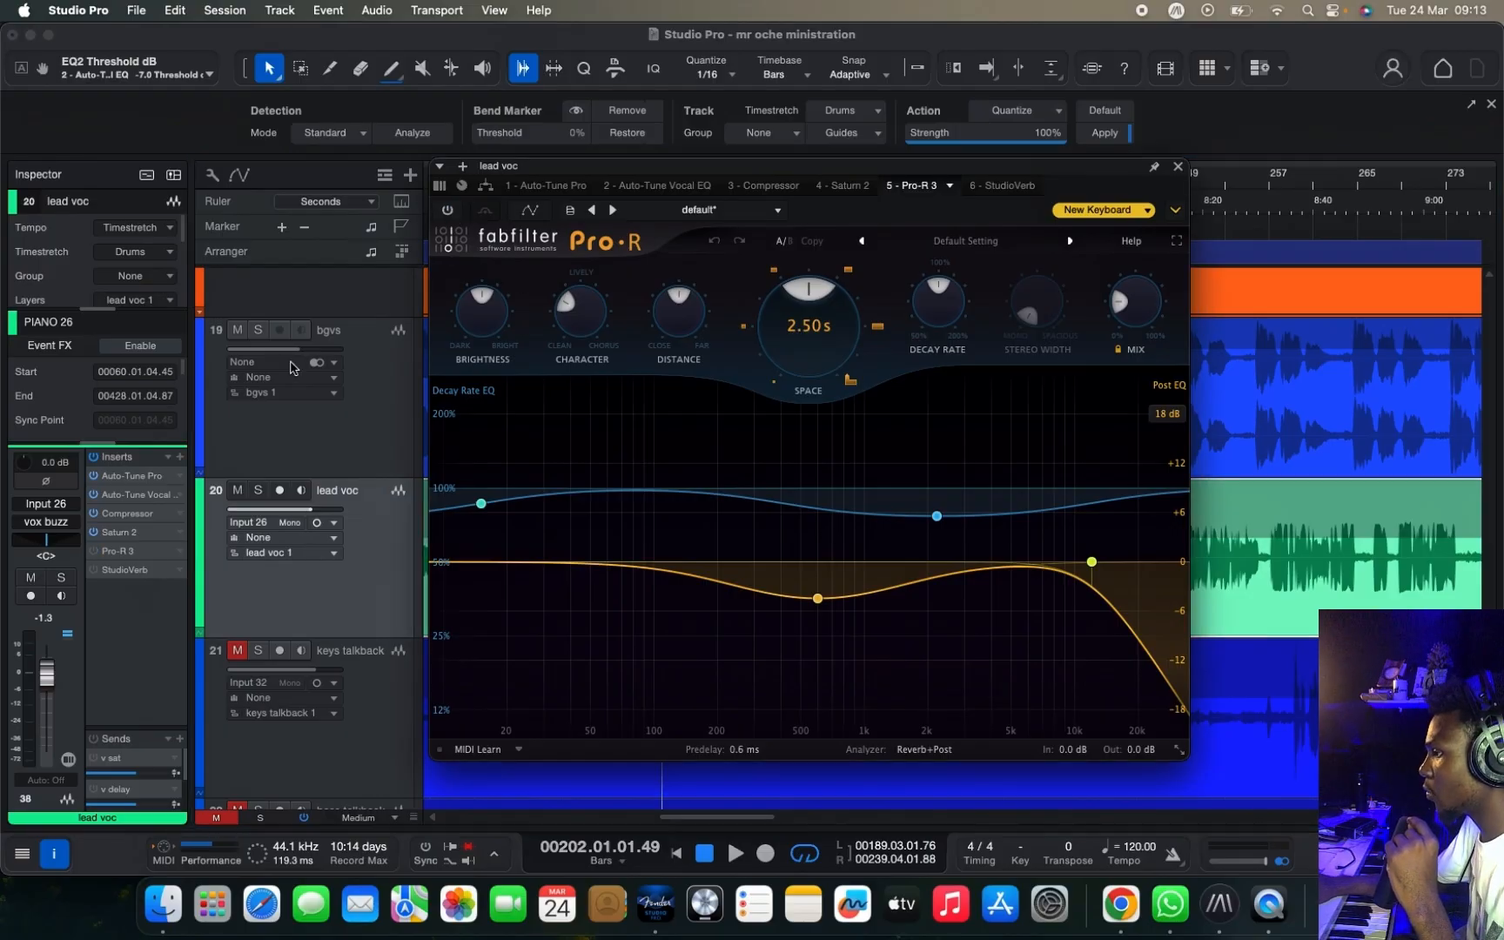
click(122, 531)
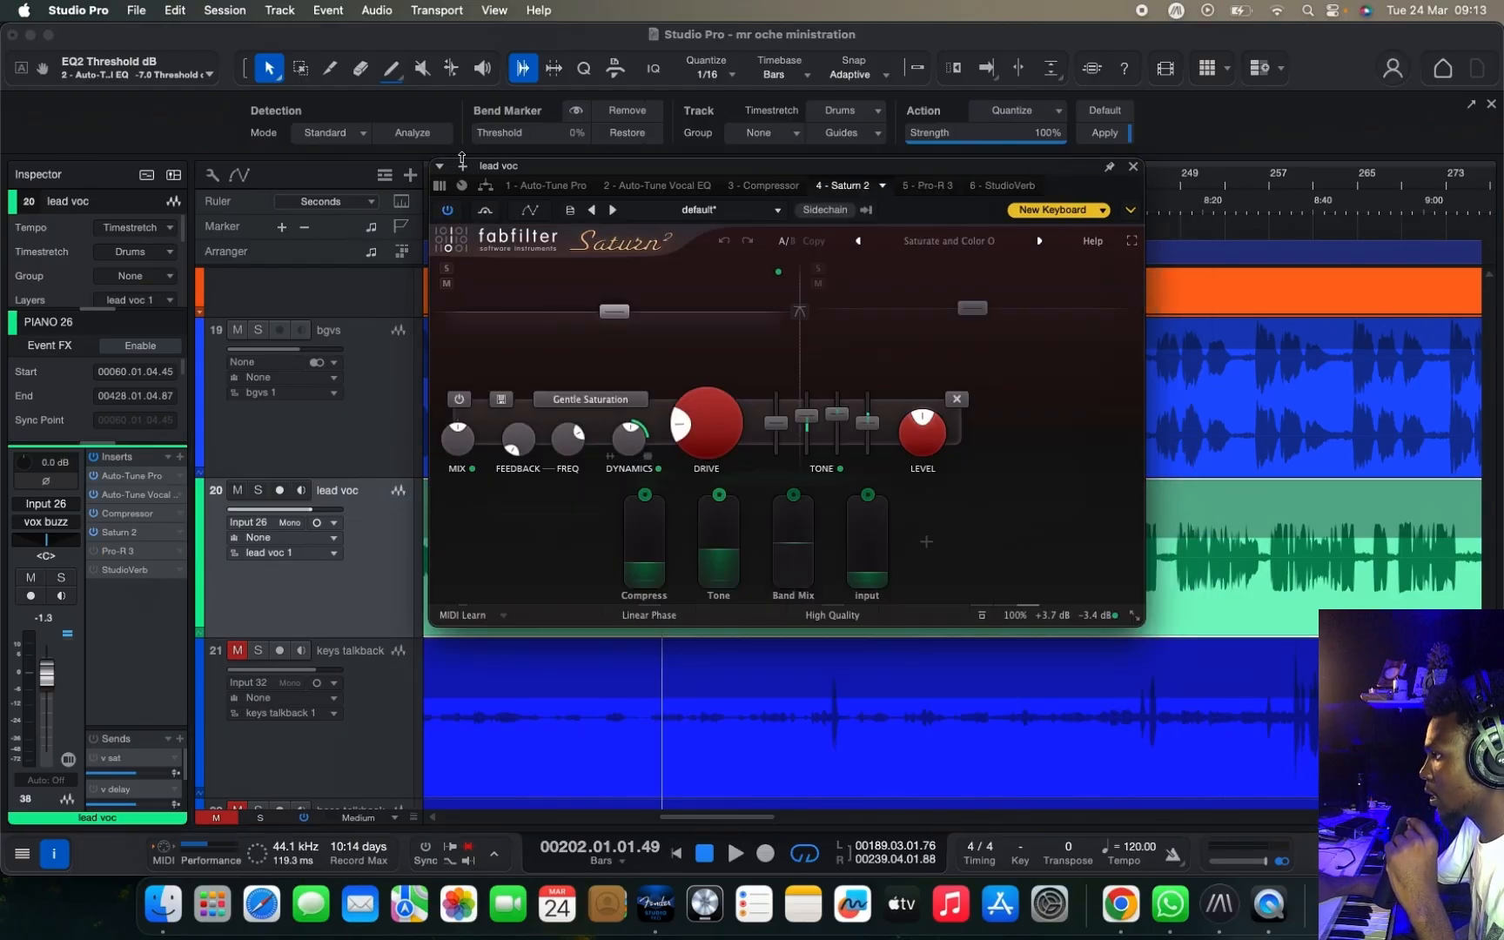
click(447, 212)
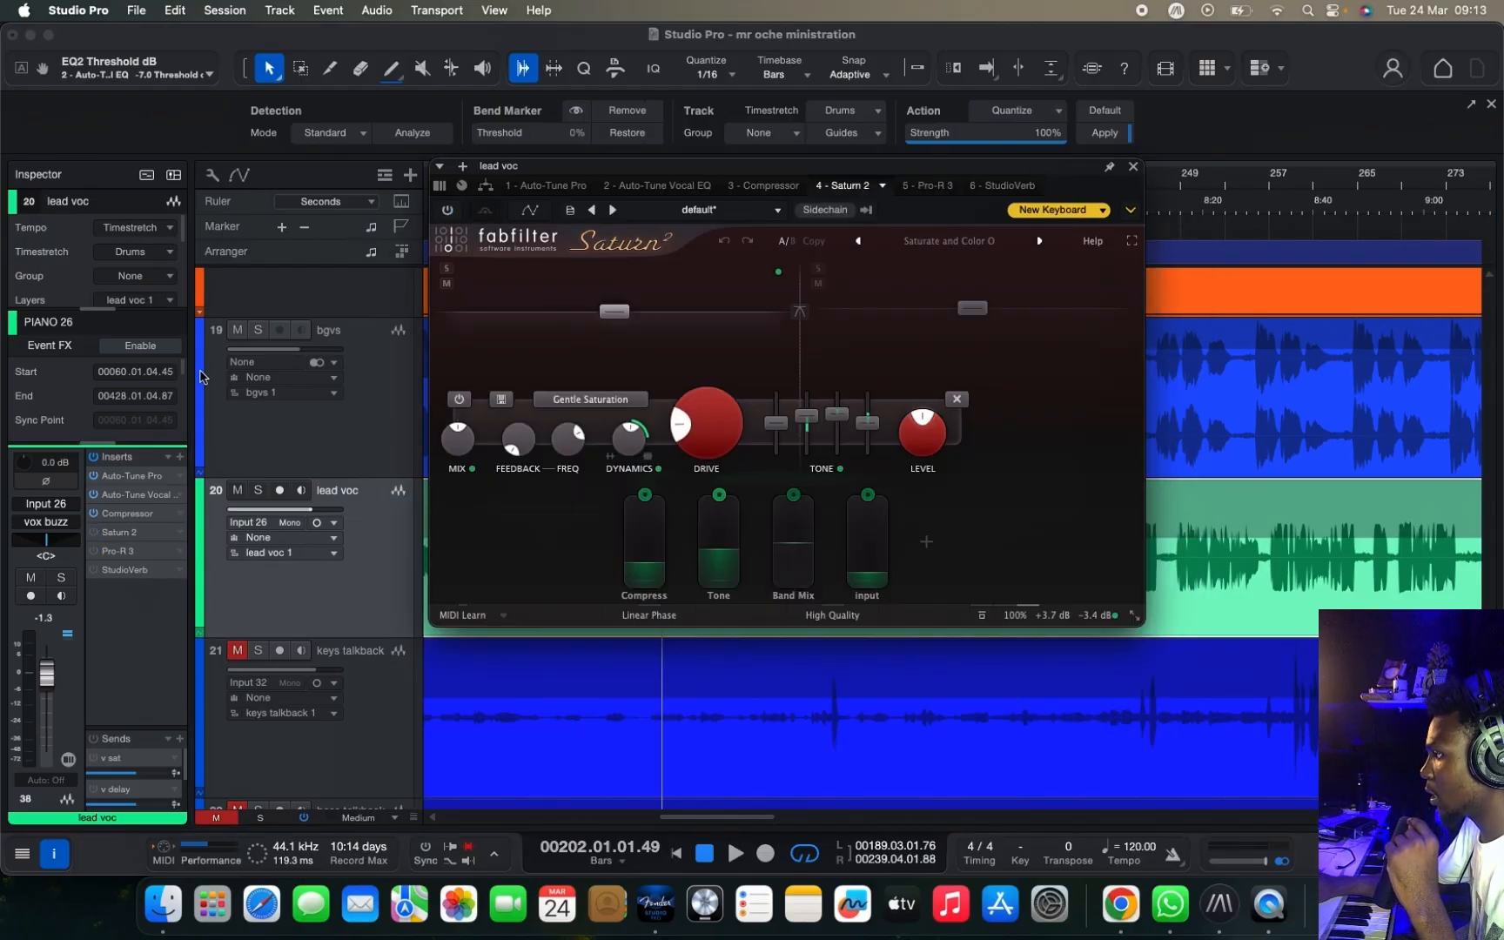
click(91, 515)
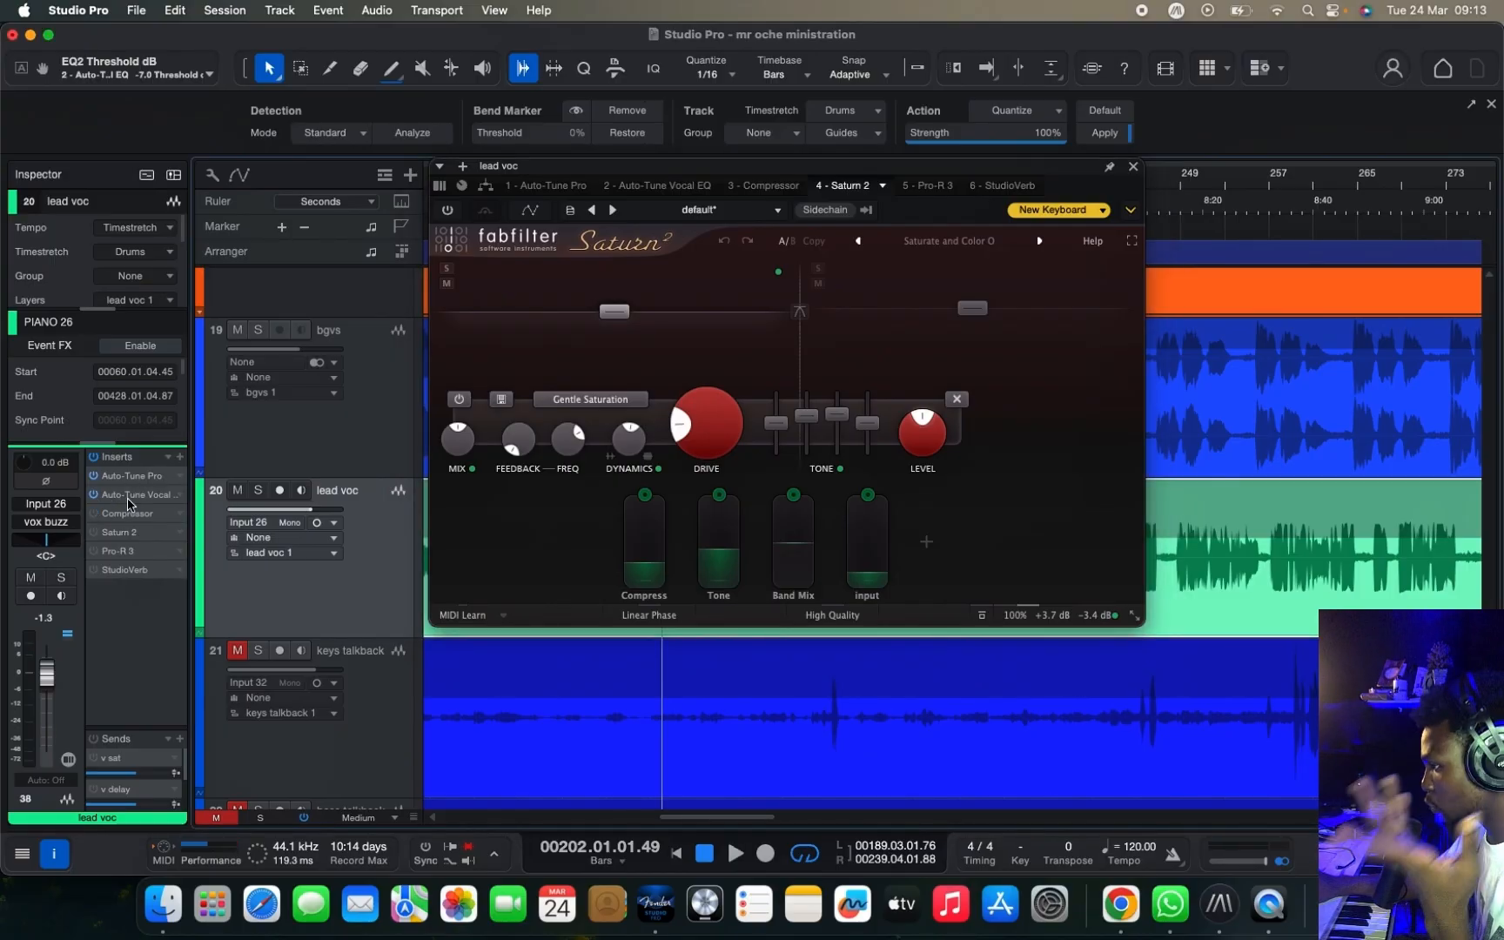
Step: Open Auto-Tune Vocal EQ, solo the lead voc track and play from bar 202 with only the tuning and EQ active
click(128, 498)
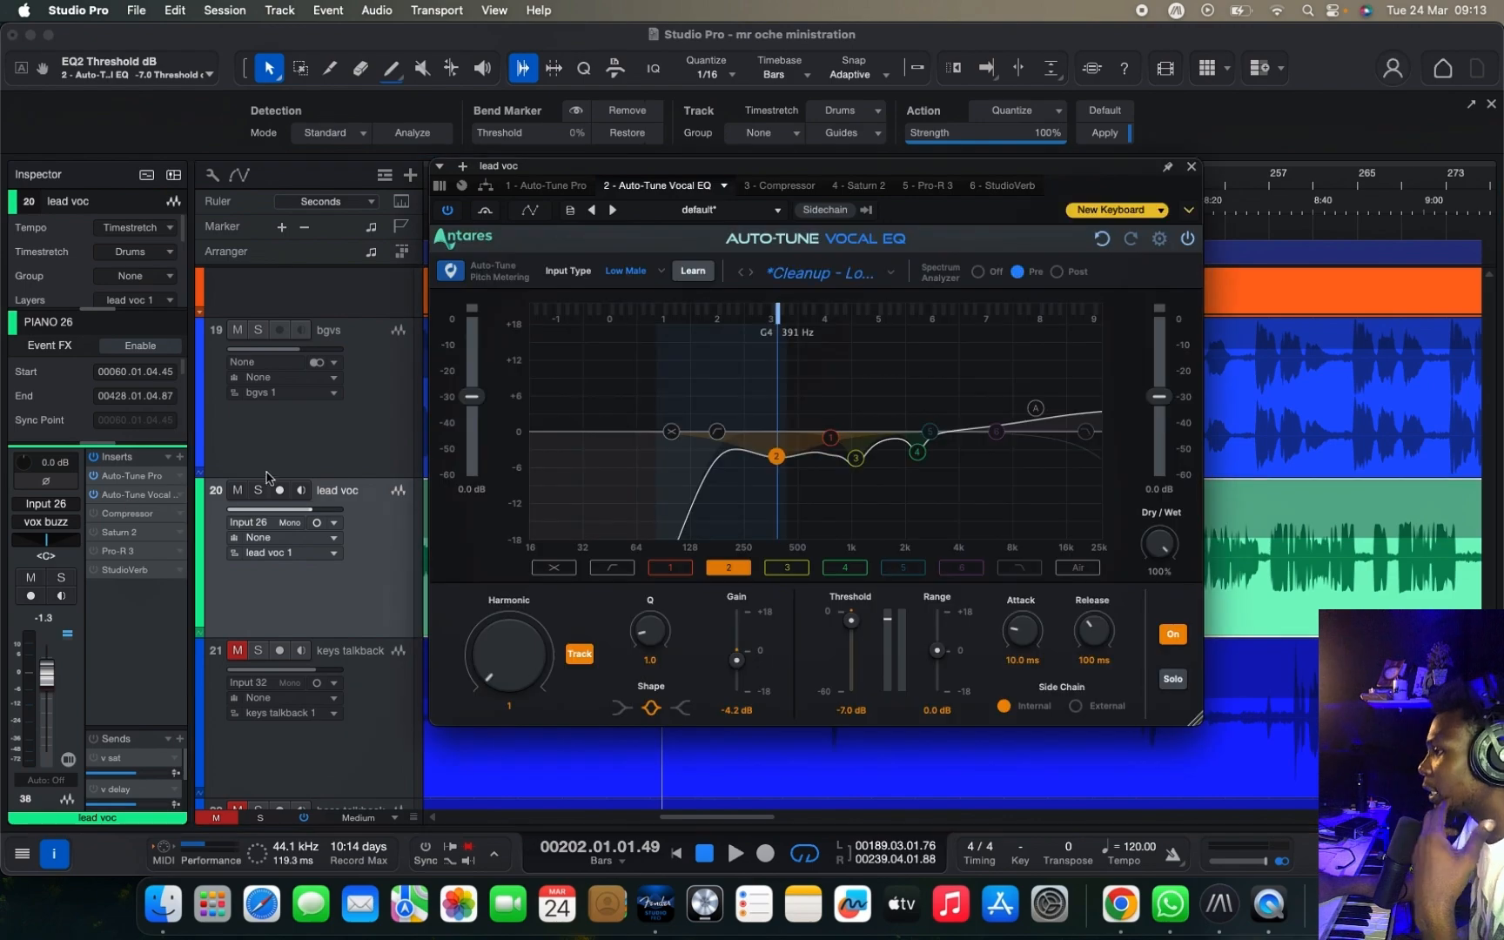
key(space)
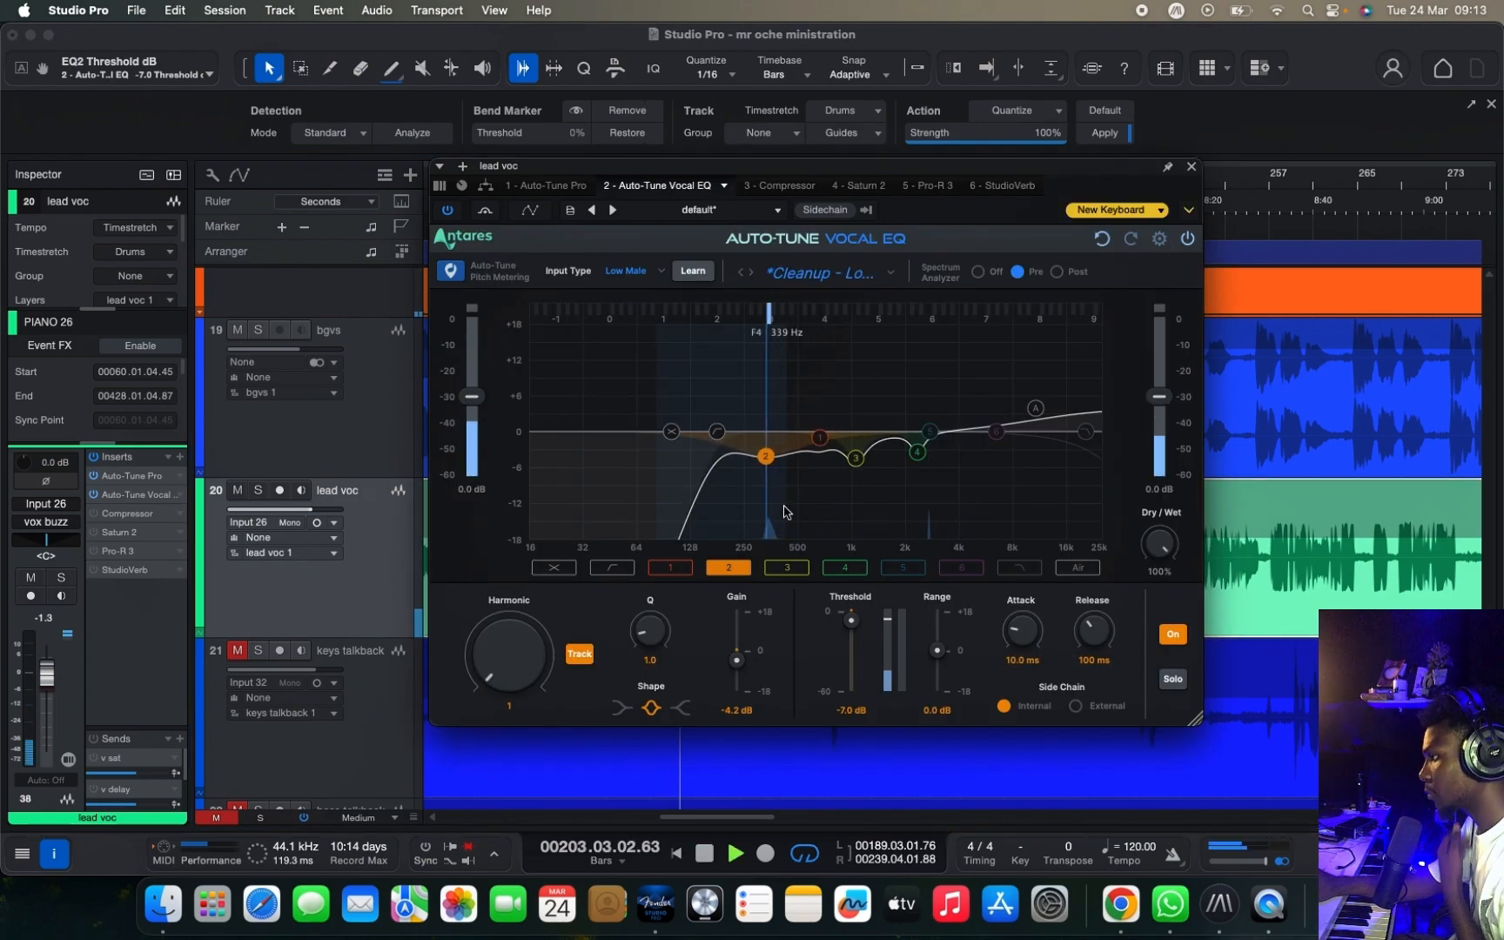
key(space)
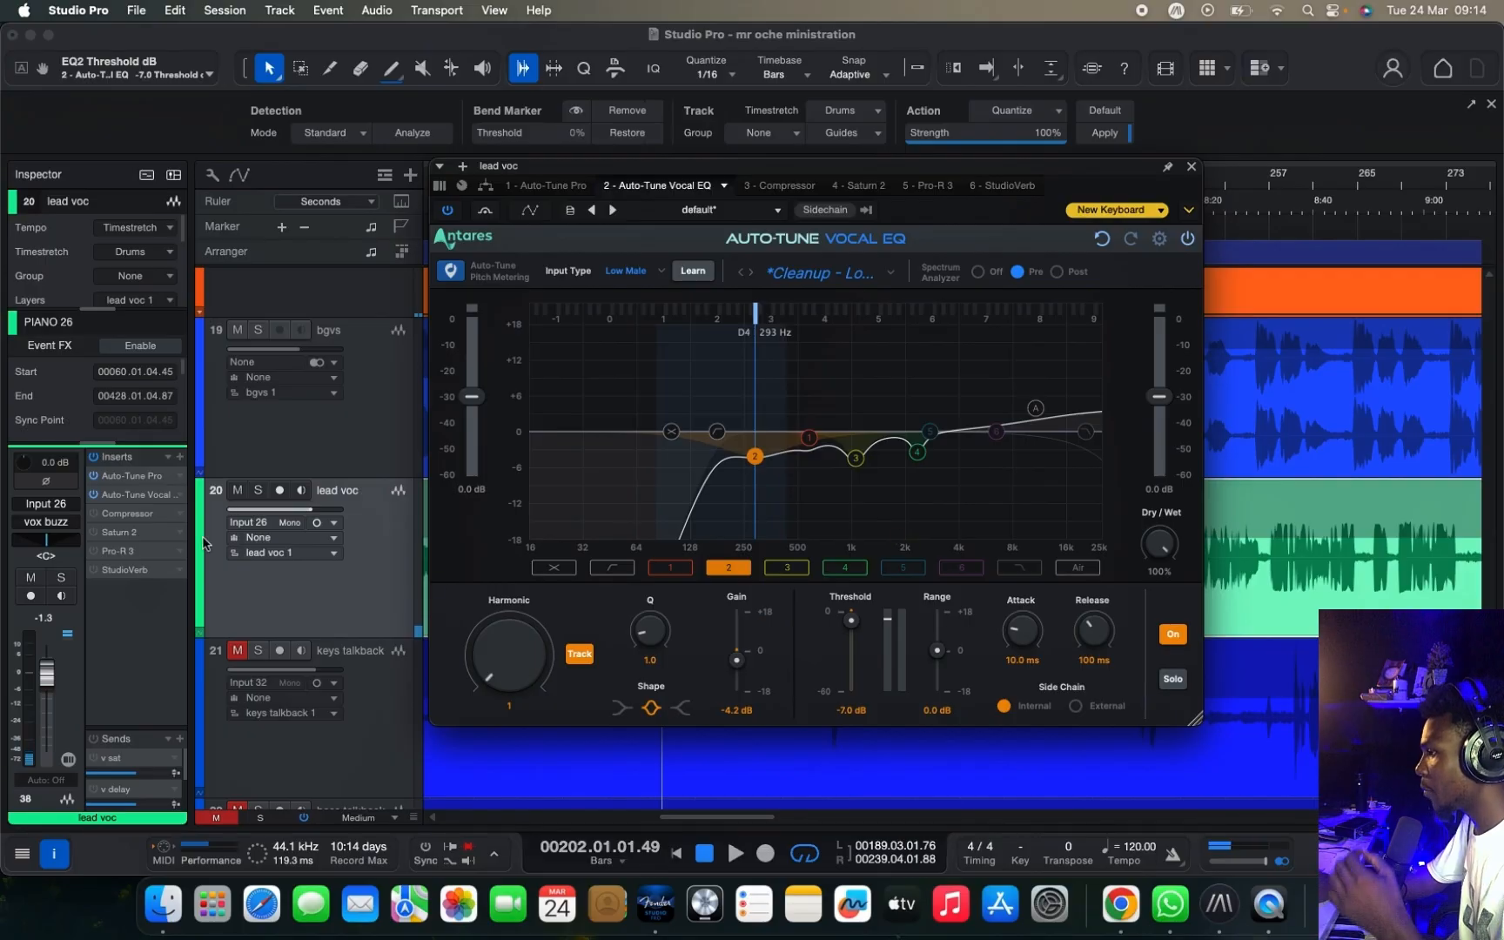
click(254, 491)
key(space)
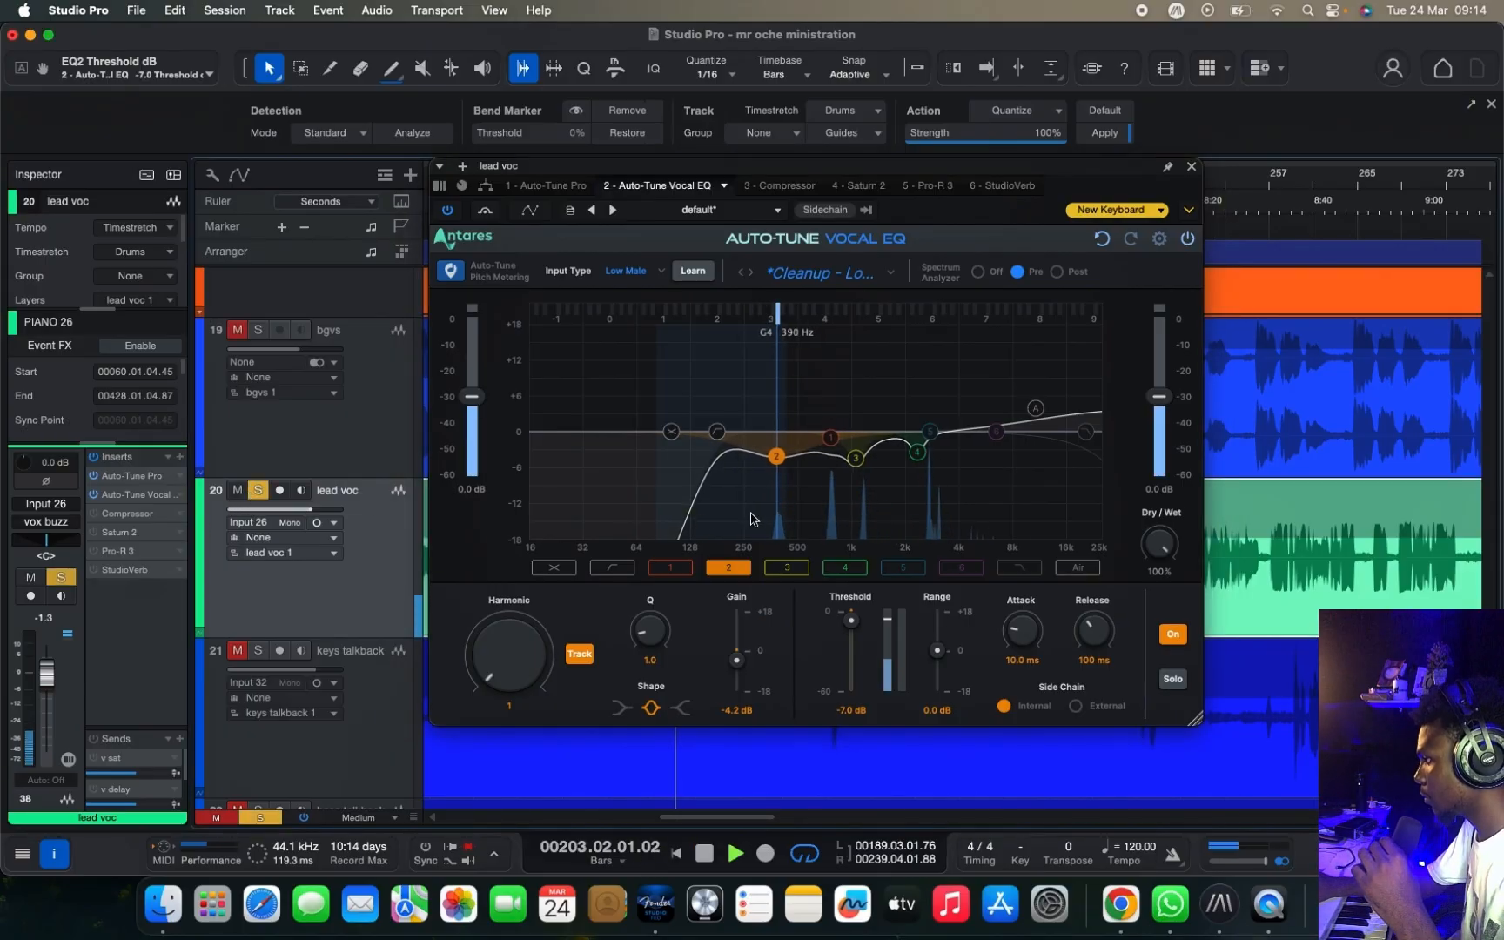
key(space)
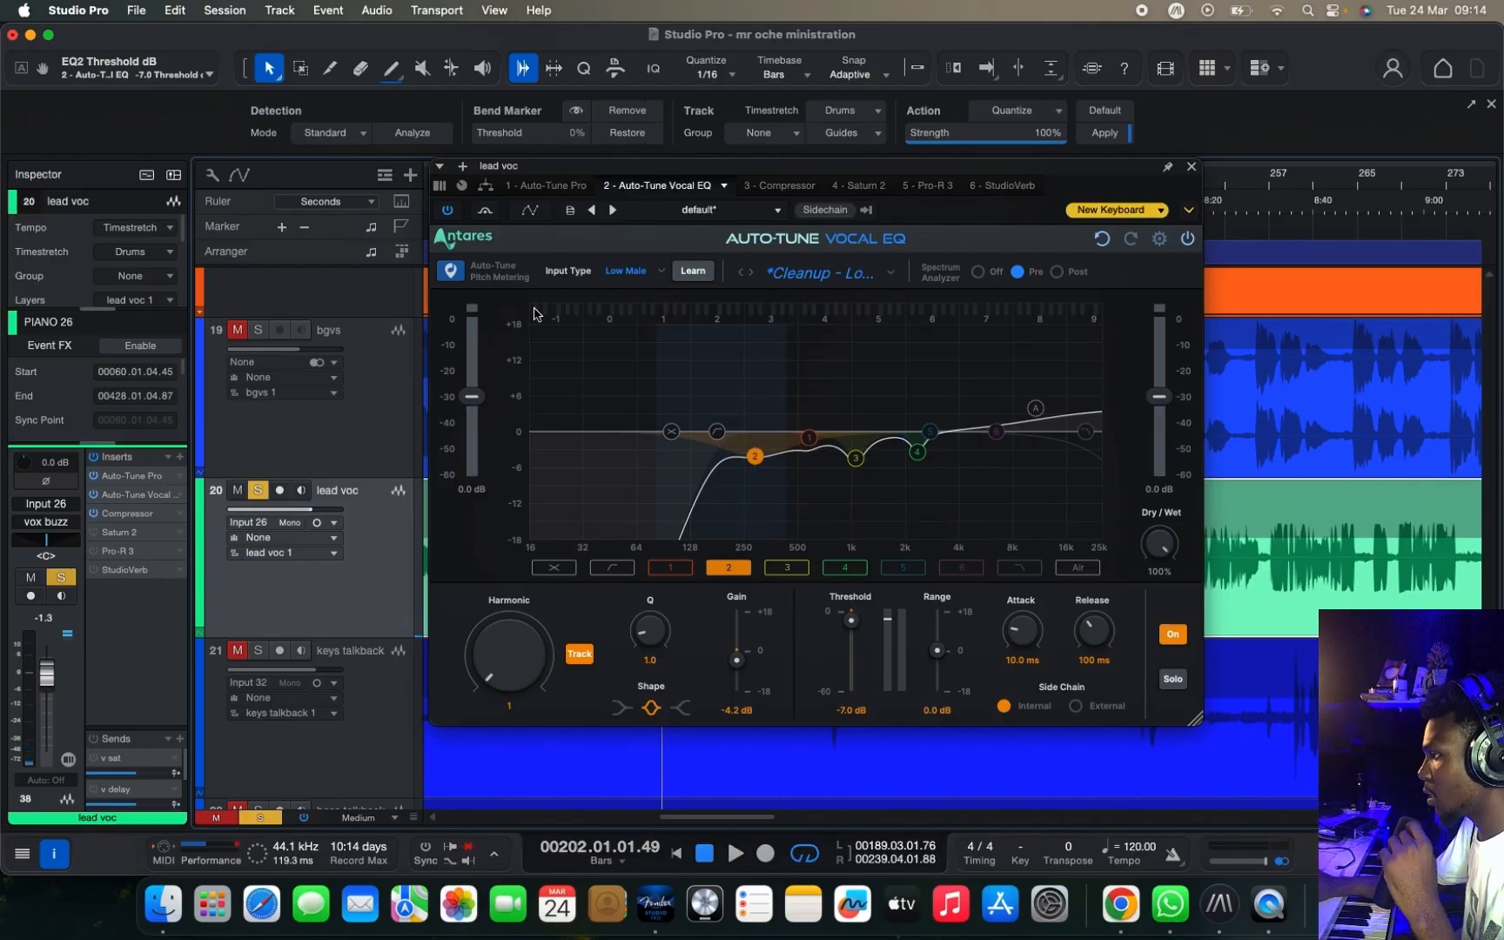
Step: Open the Compressor, play the soloed vocal with it bypassed and with it active, and leave it enabled
click(128, 514)
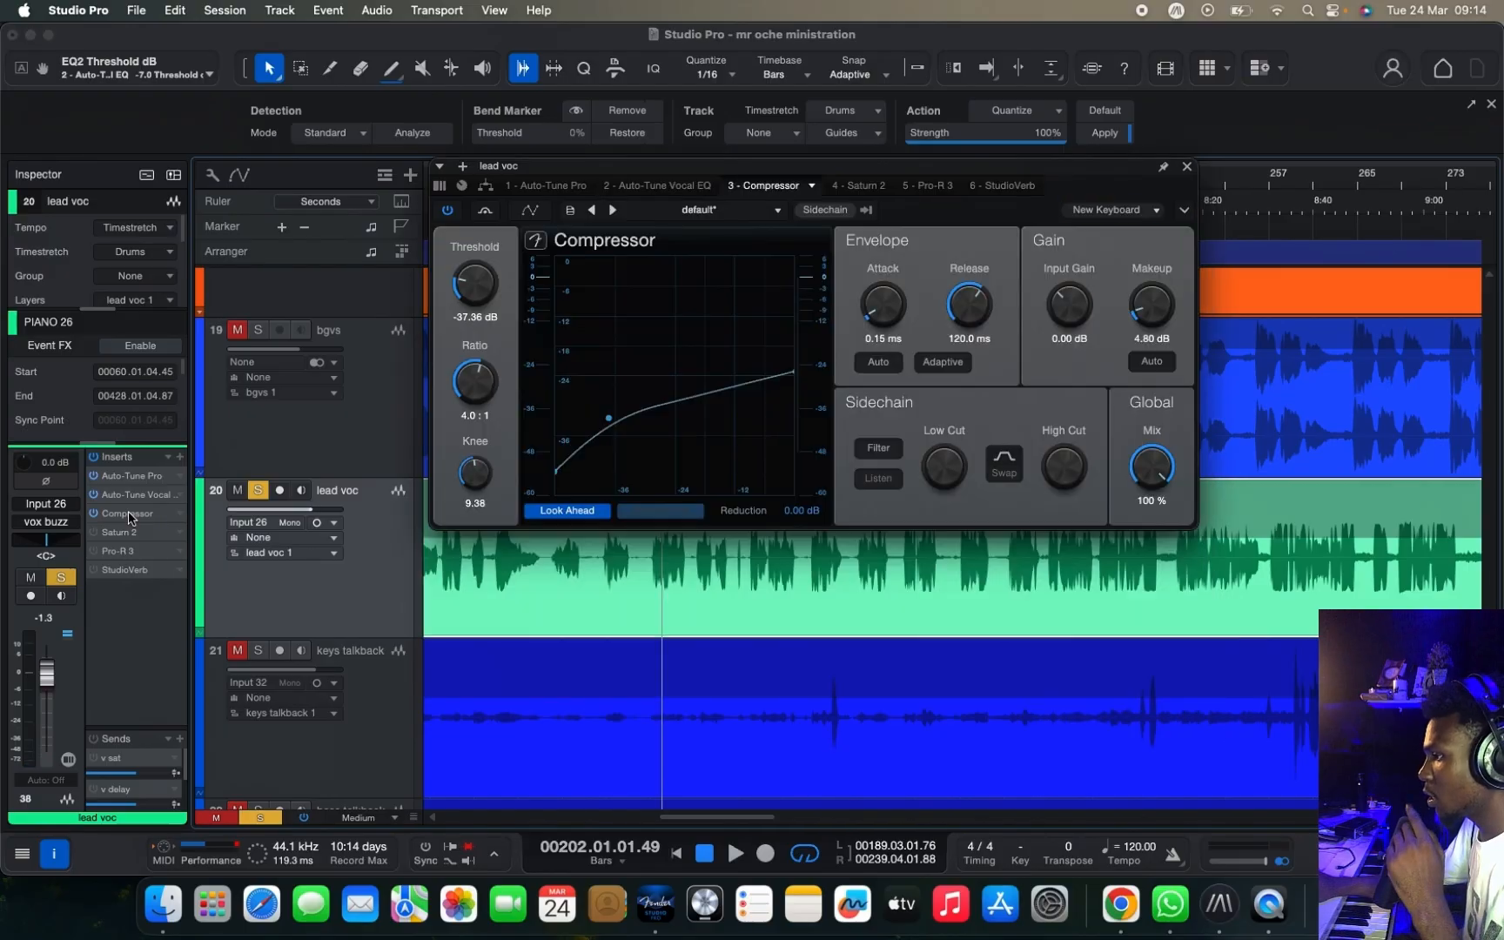
key(space)
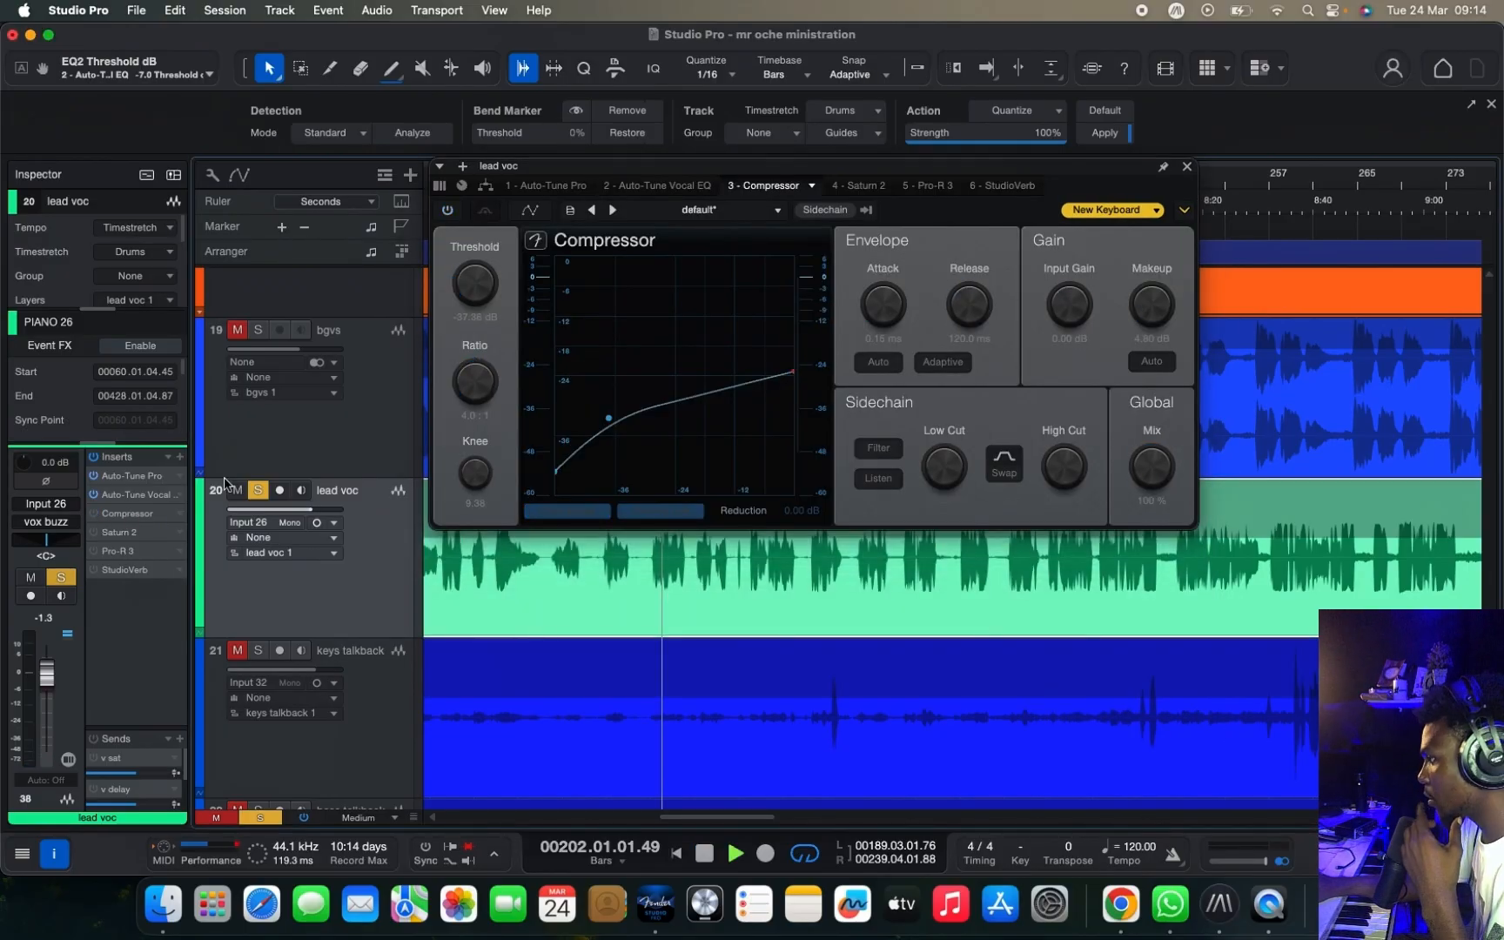
key(space)
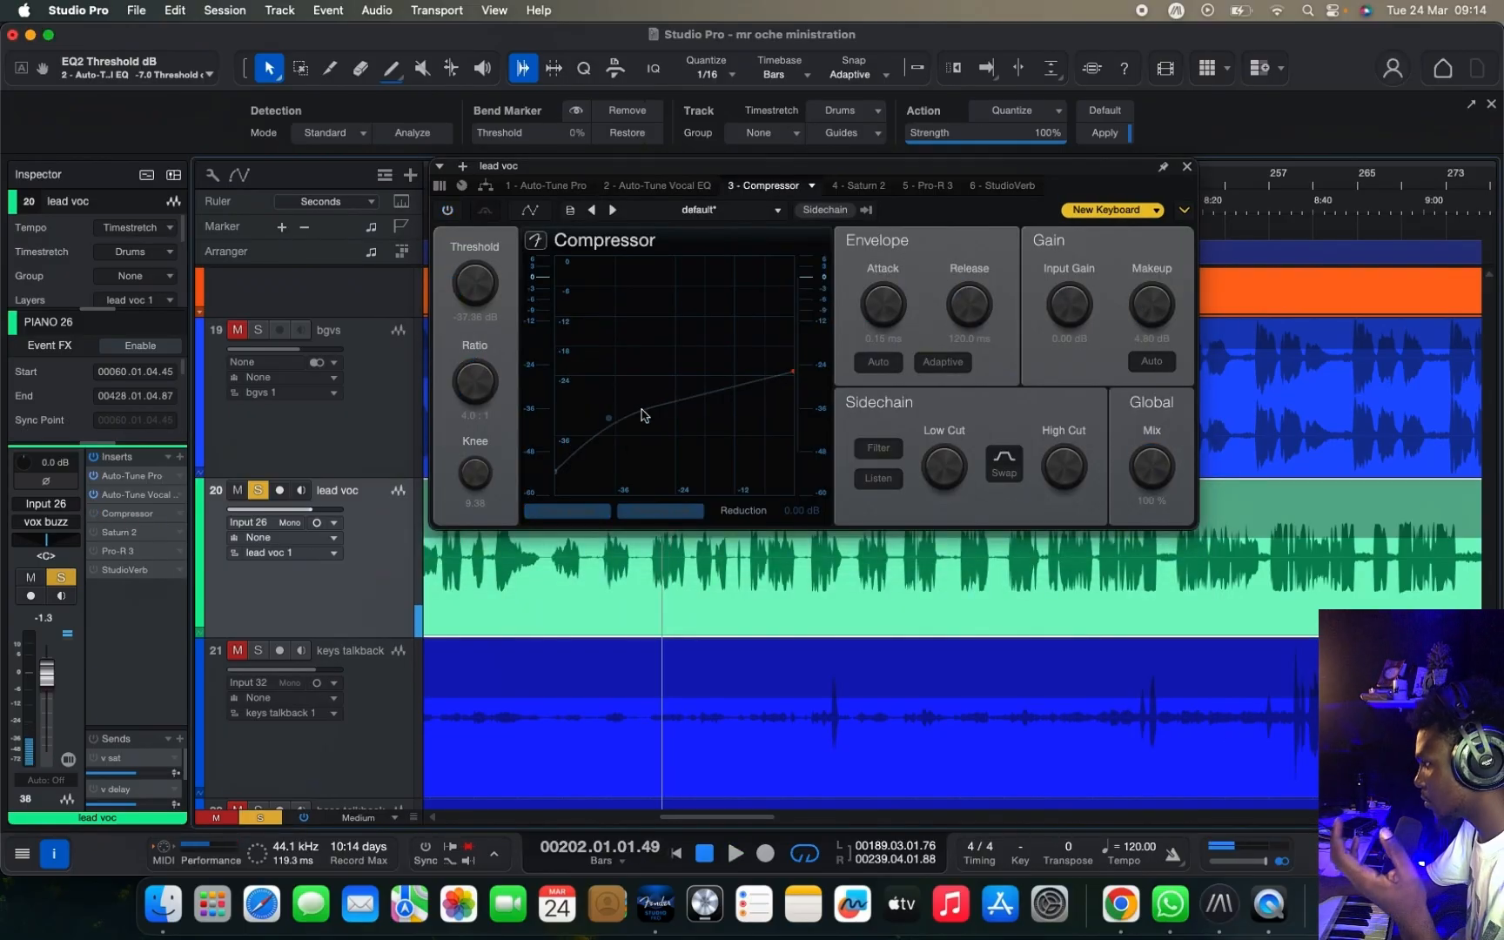
click(92, 515)
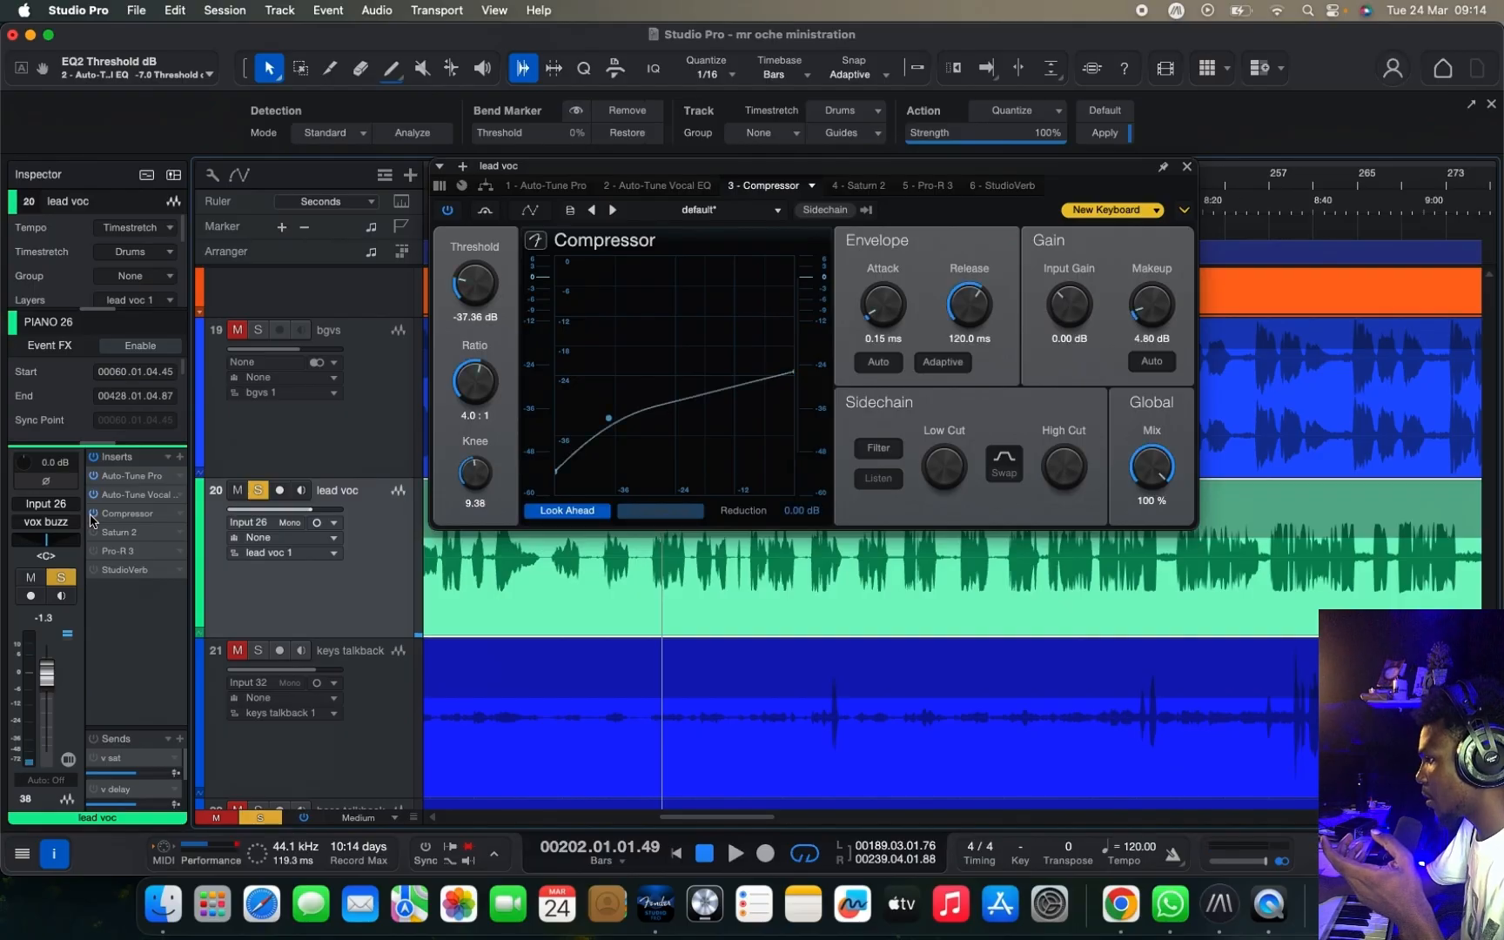
key(space)
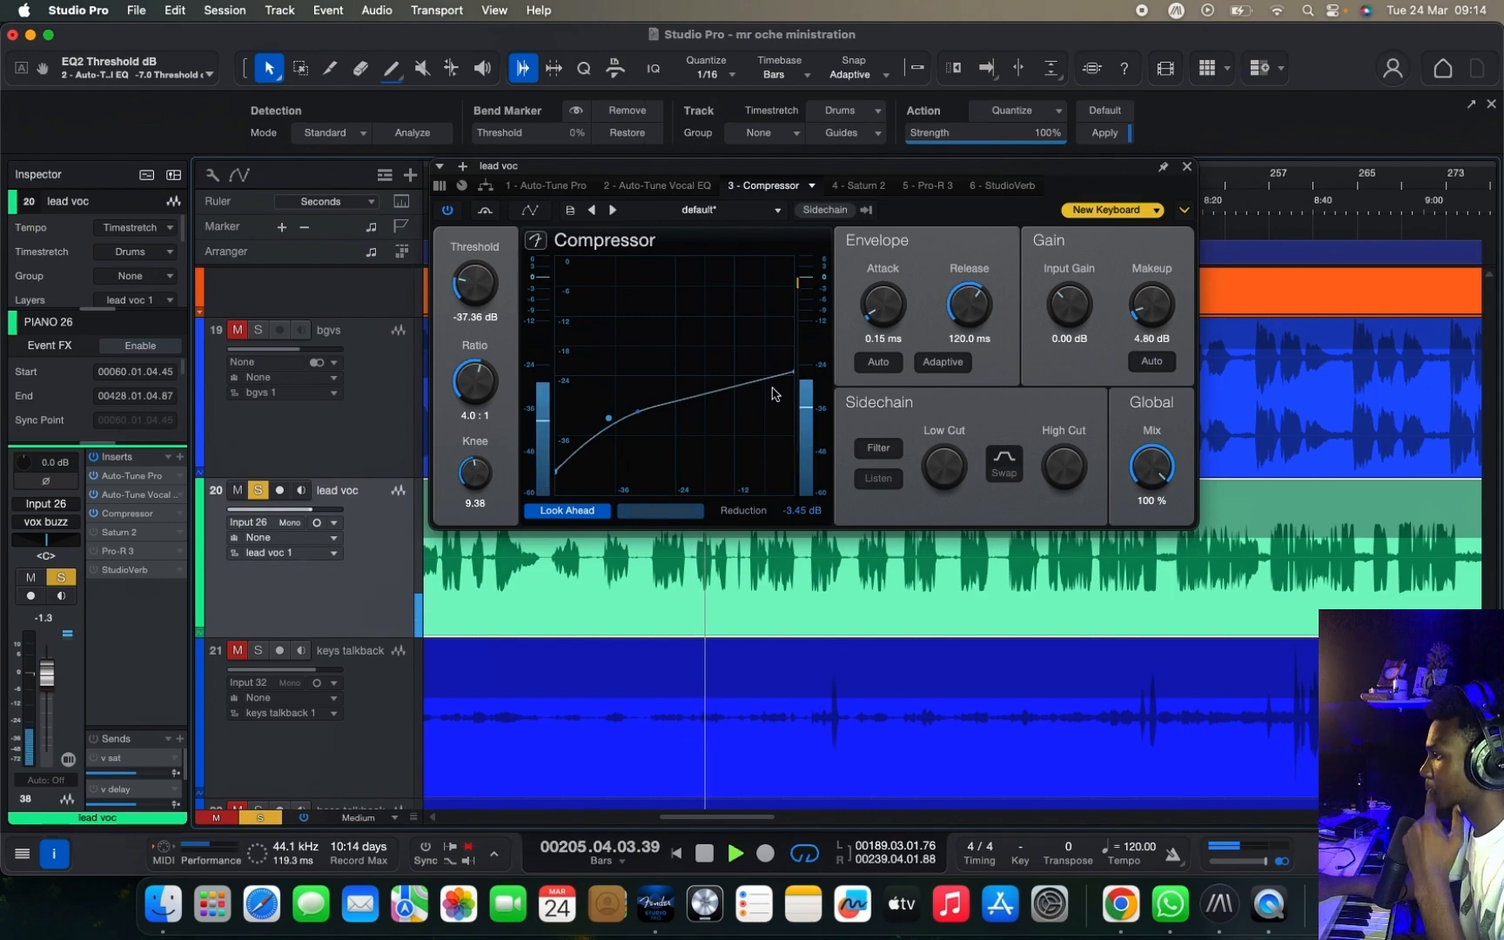
key(space)
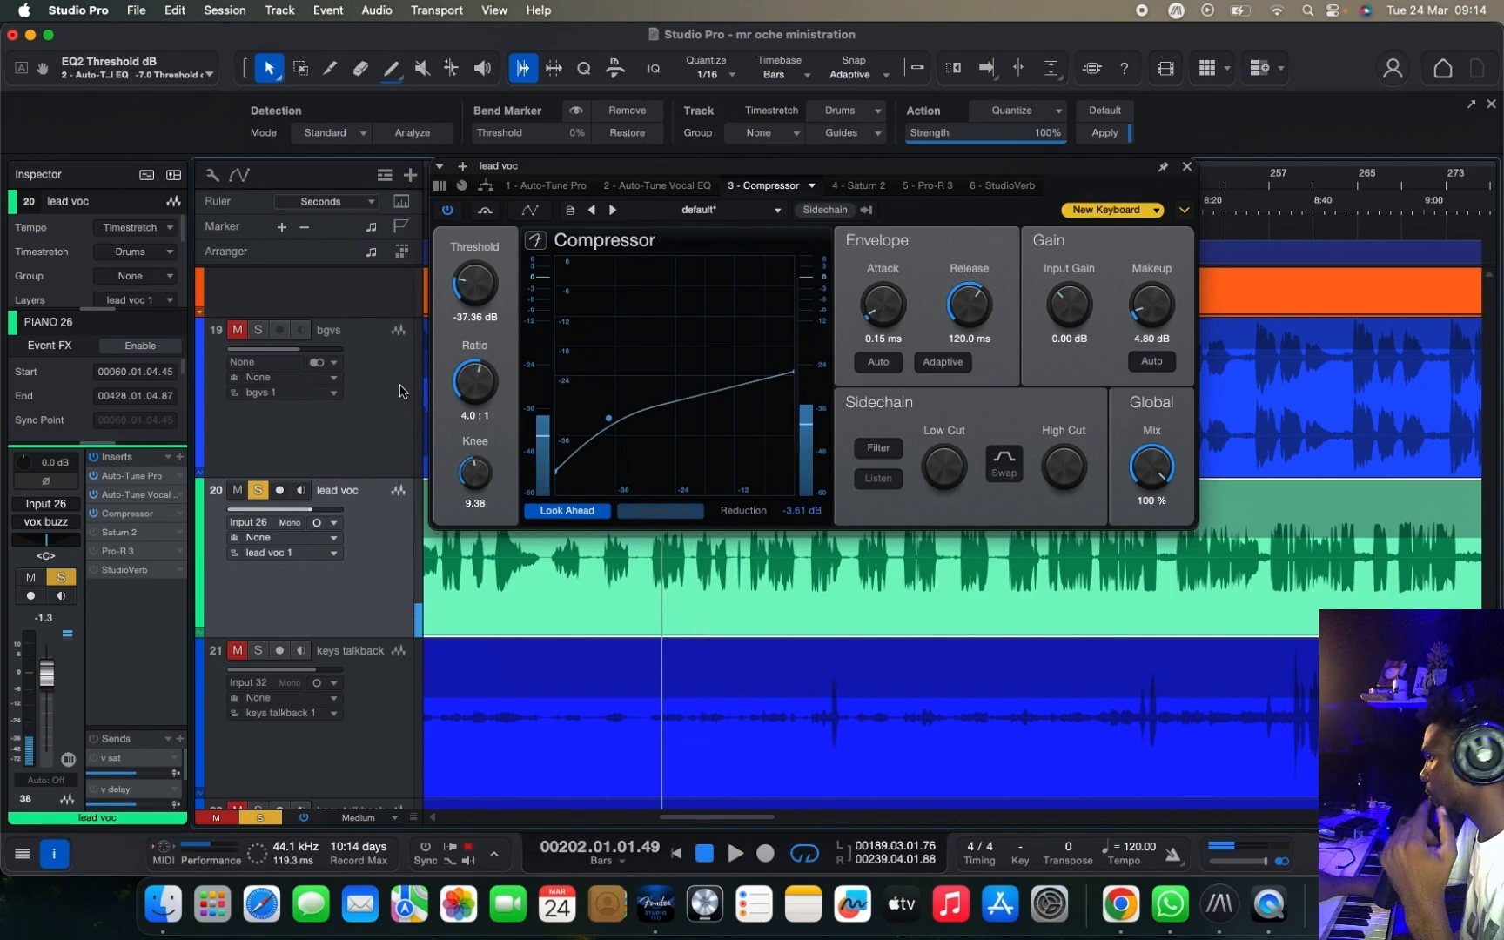
Step: Open Saturn 2, play the soloed vocal while switching the saturation from bypassed to active, and leave it enabled
click(116, 532)
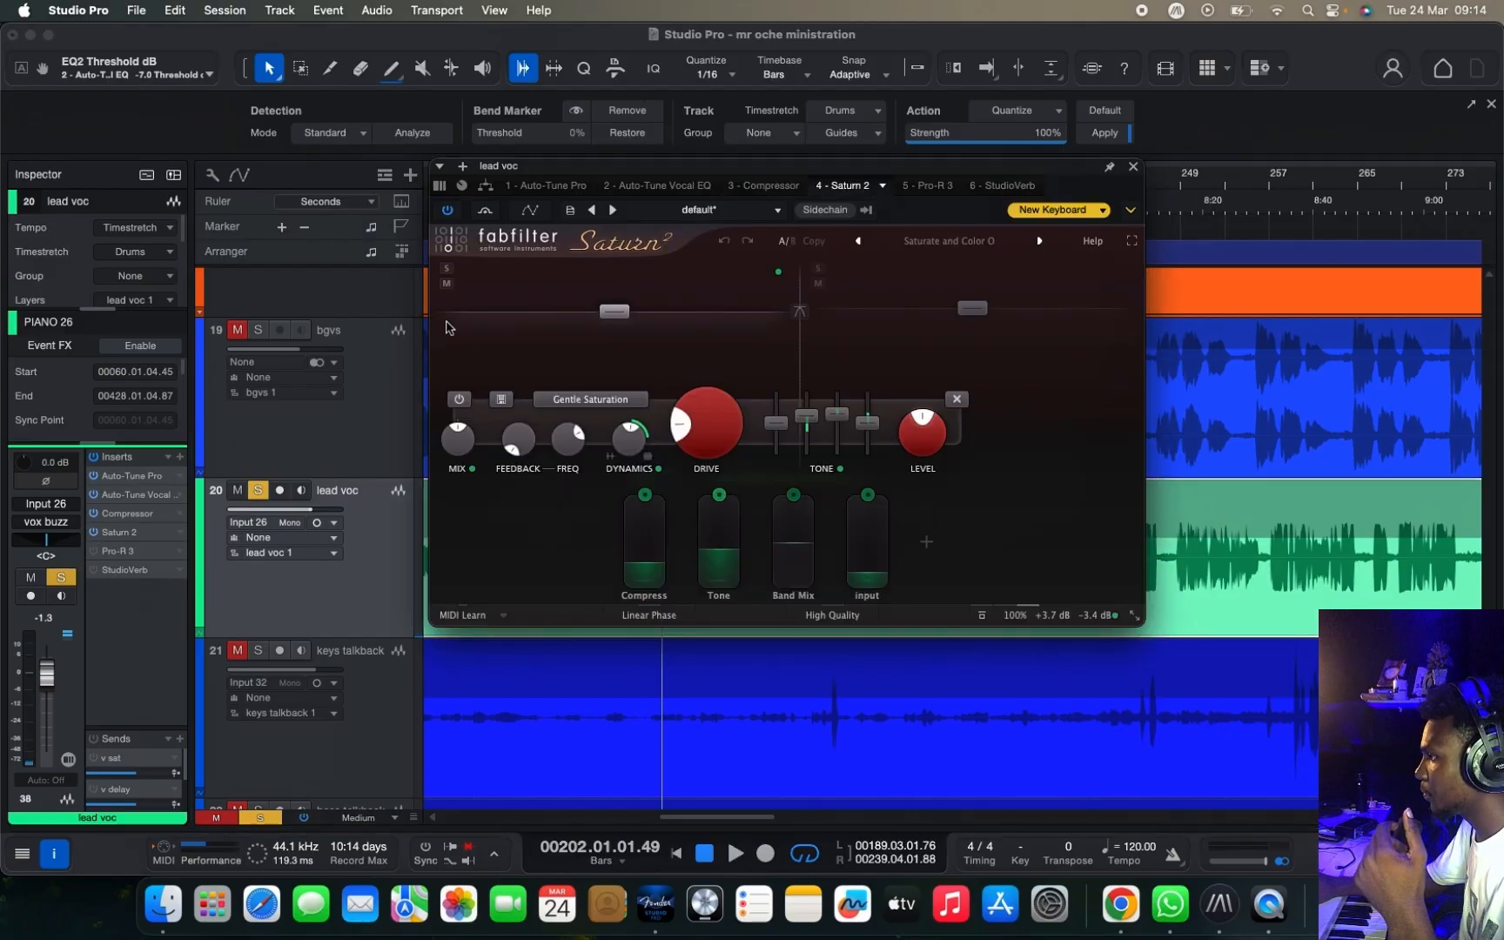
click(448, 212)
key(space)
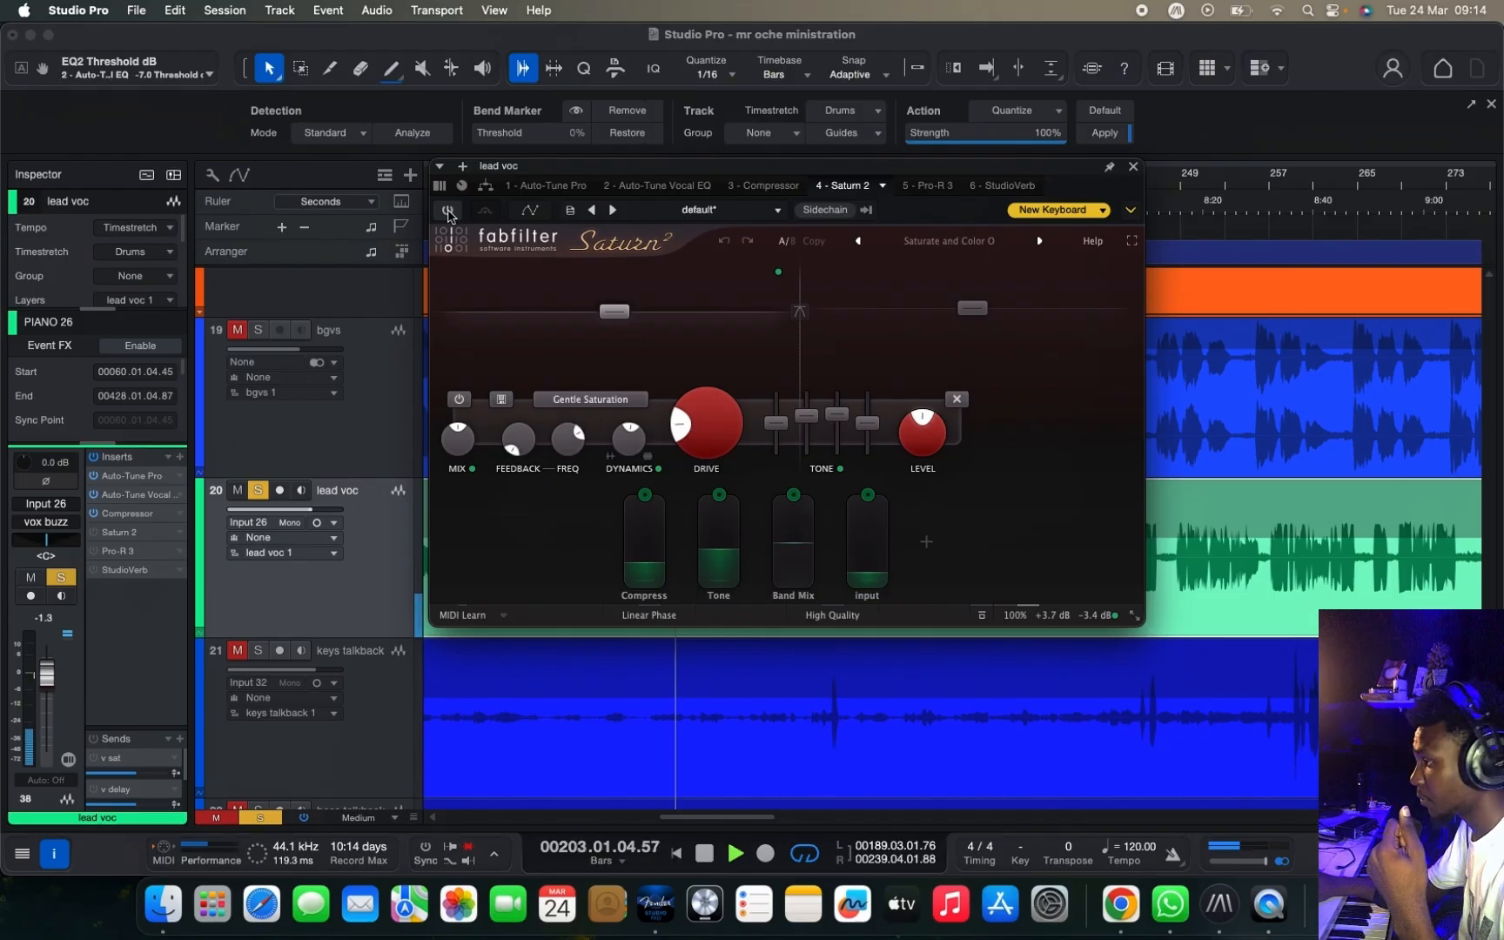
click(448, 211)
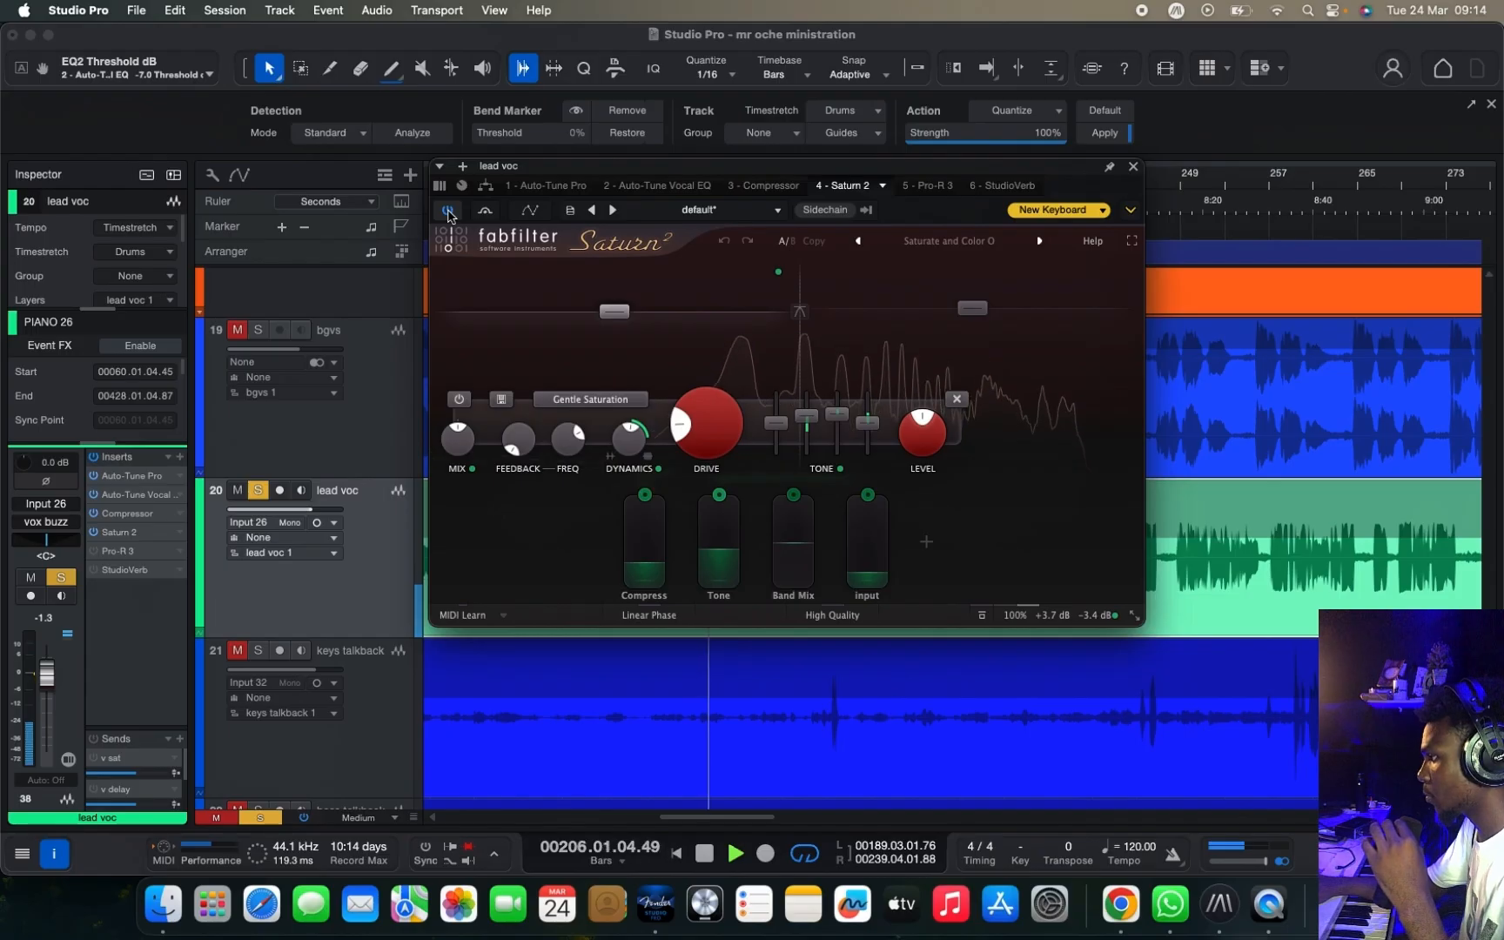
key(space)
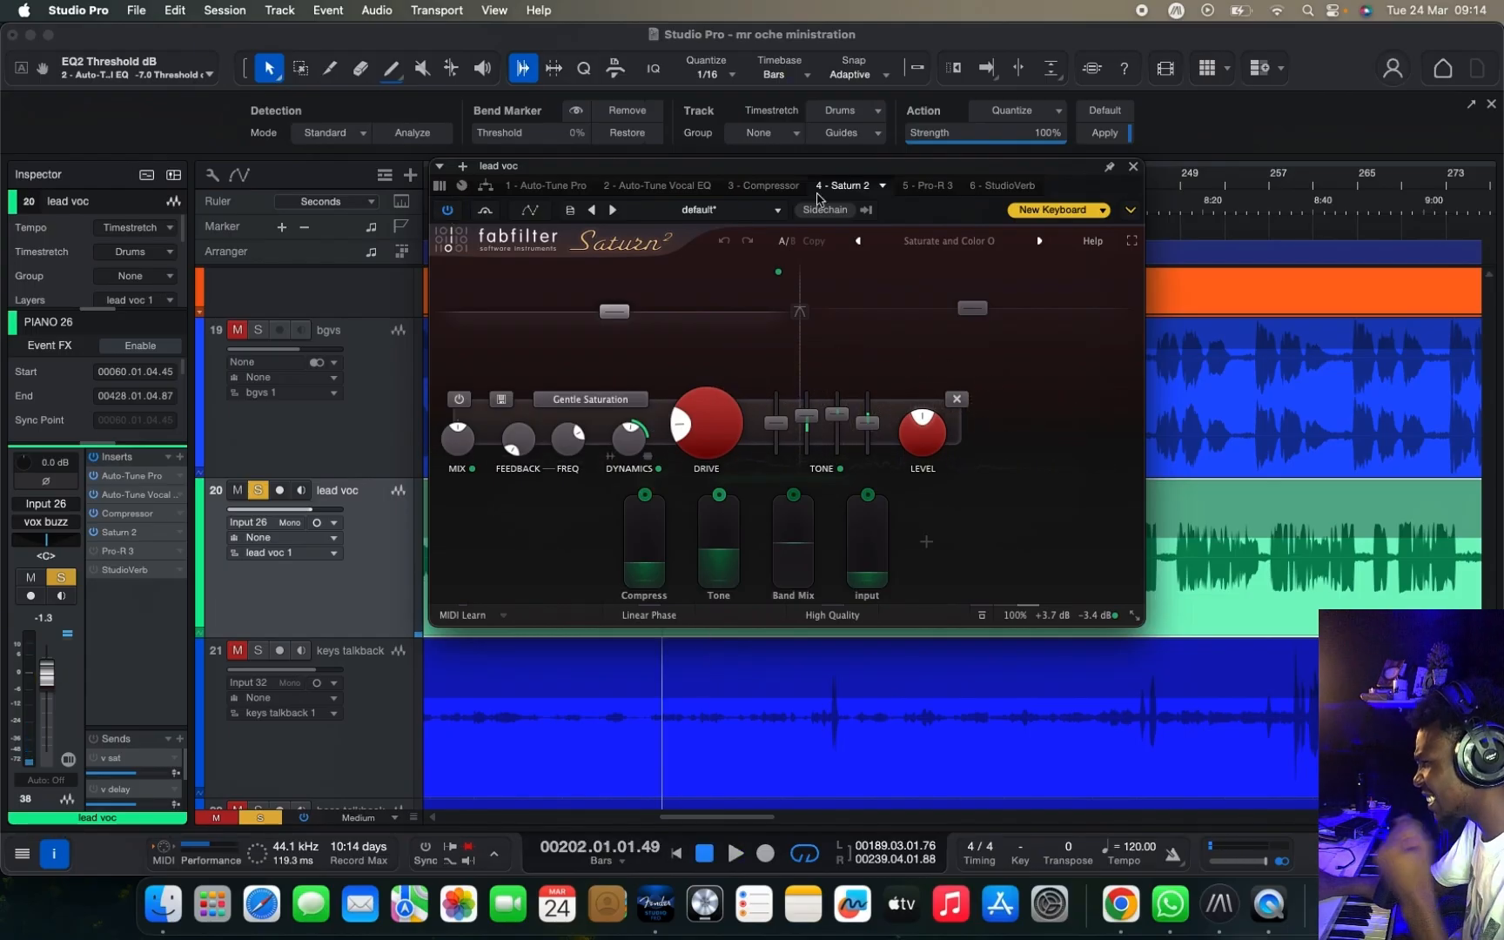
Step: Open Pro-R 3 on the lead voc track, play the soloed vocal with the reverb bypassed and with it active, and leave it enabled
click(1132, 169)
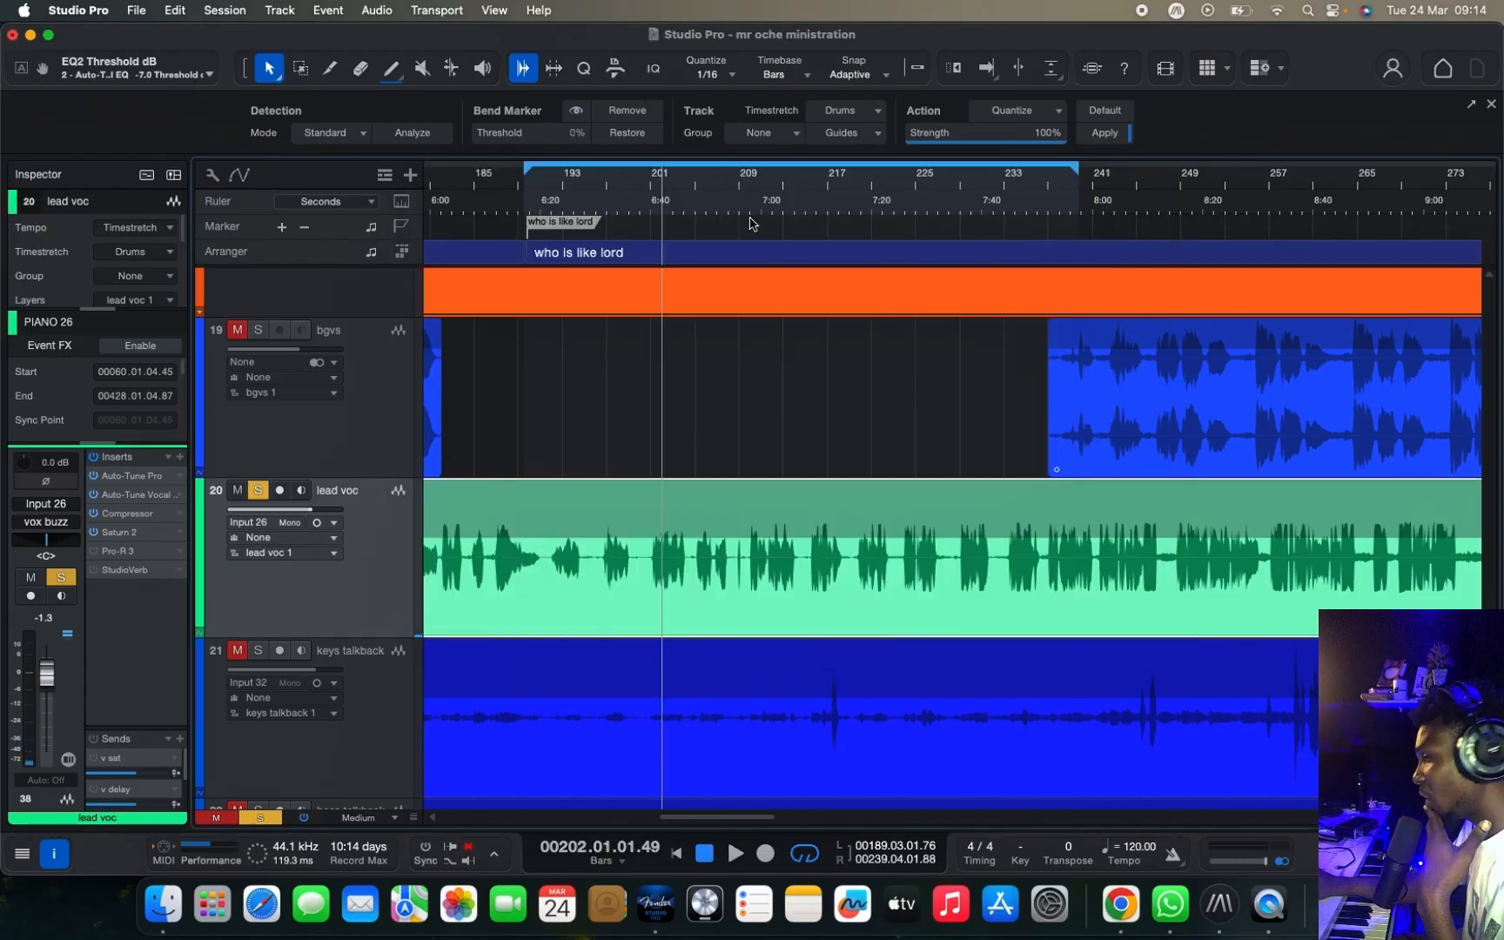
double_click(117, 552)
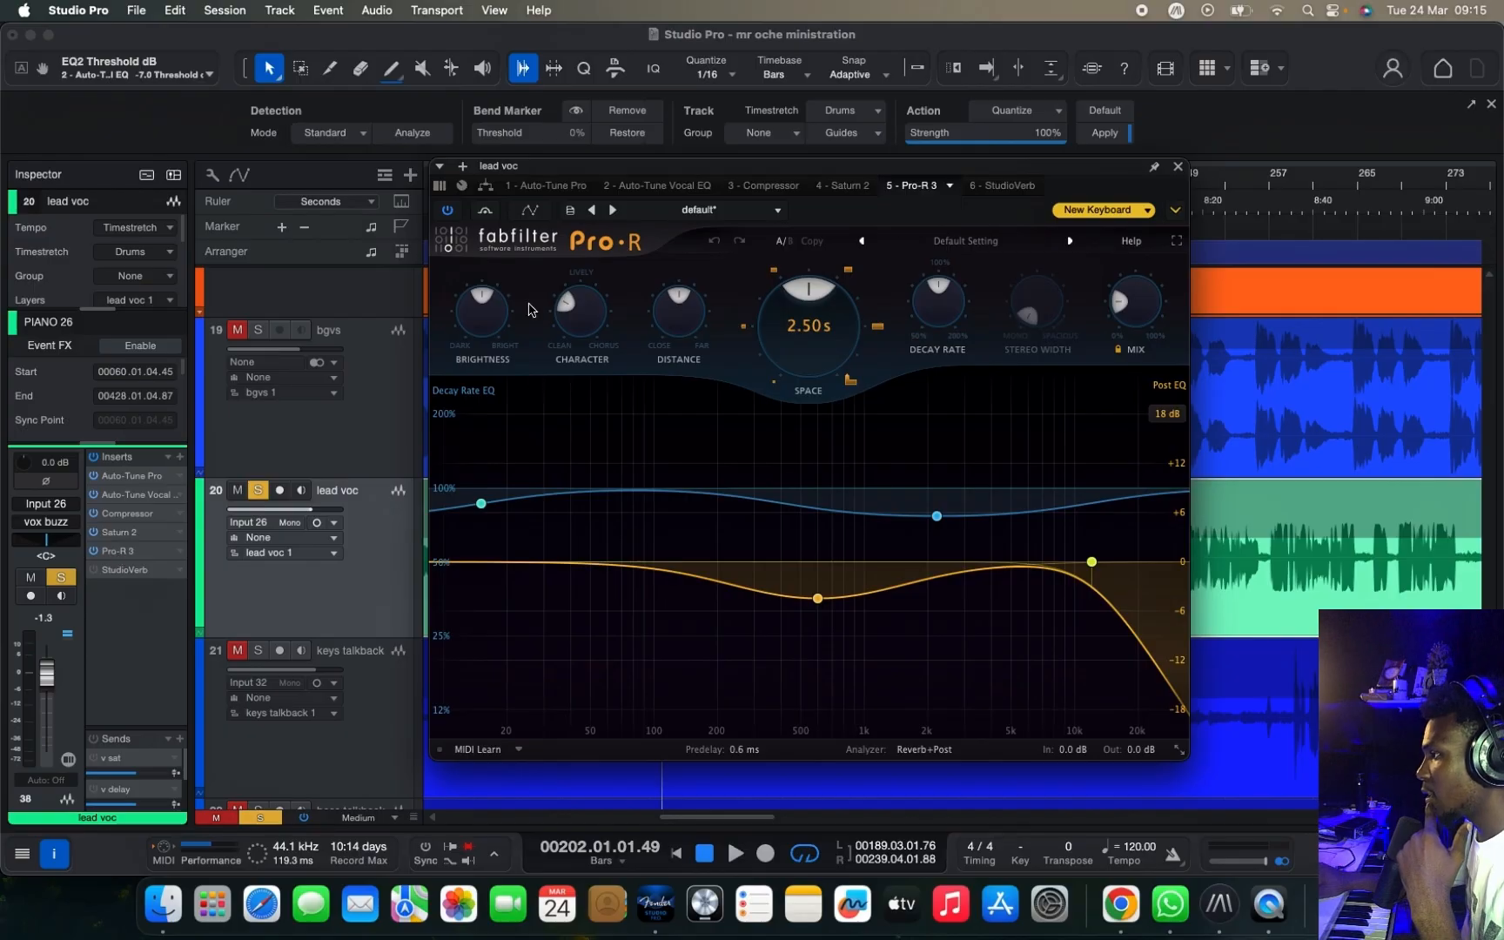
click(448, 211)
key(space)
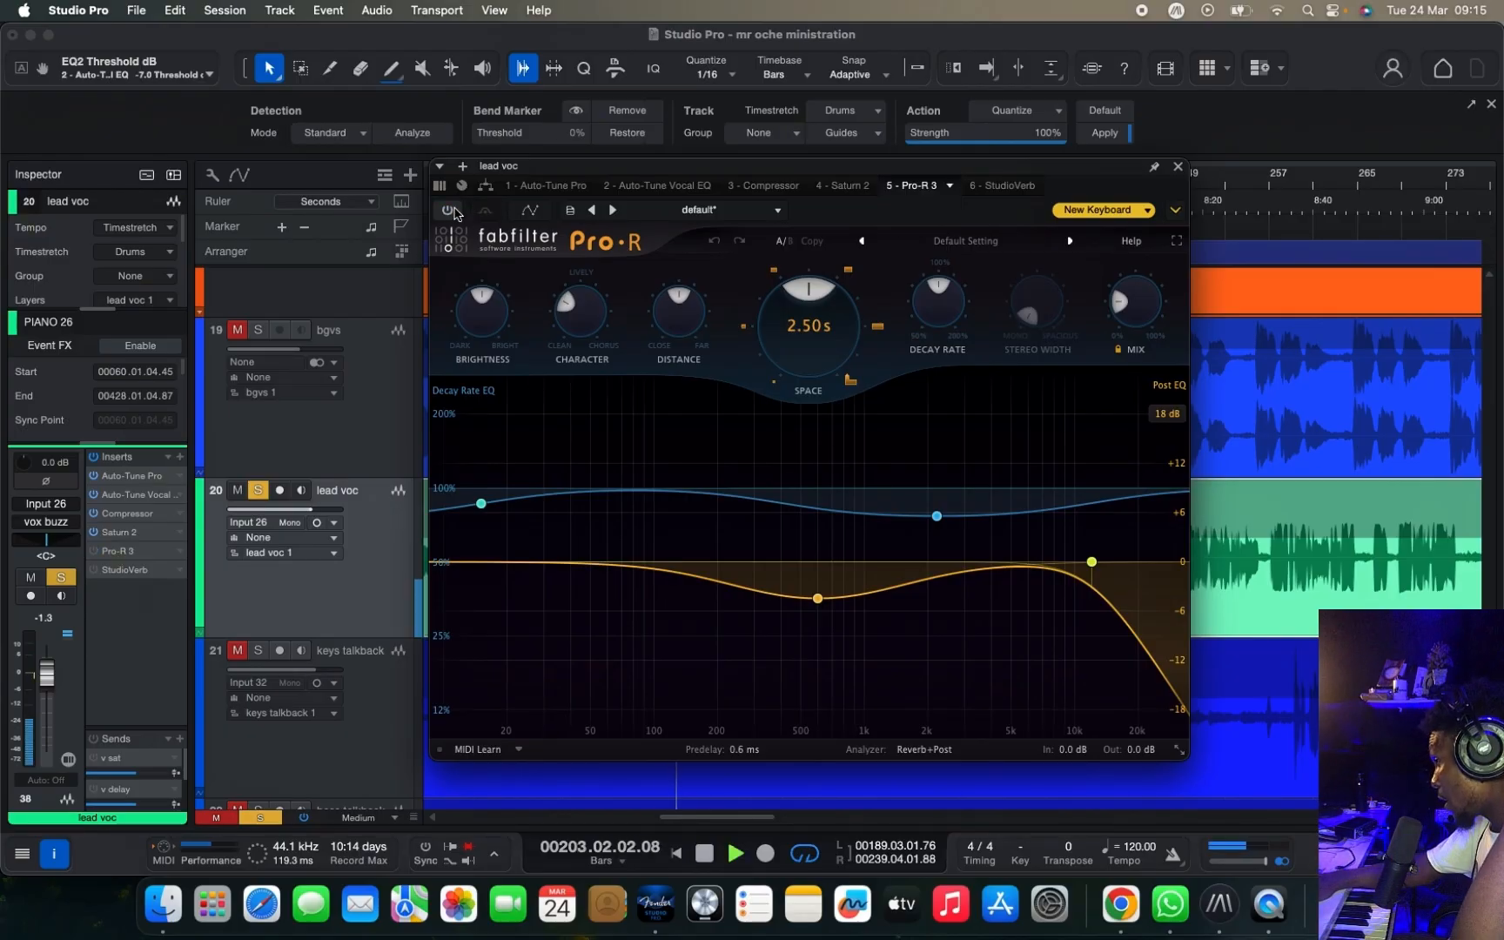
key(space)
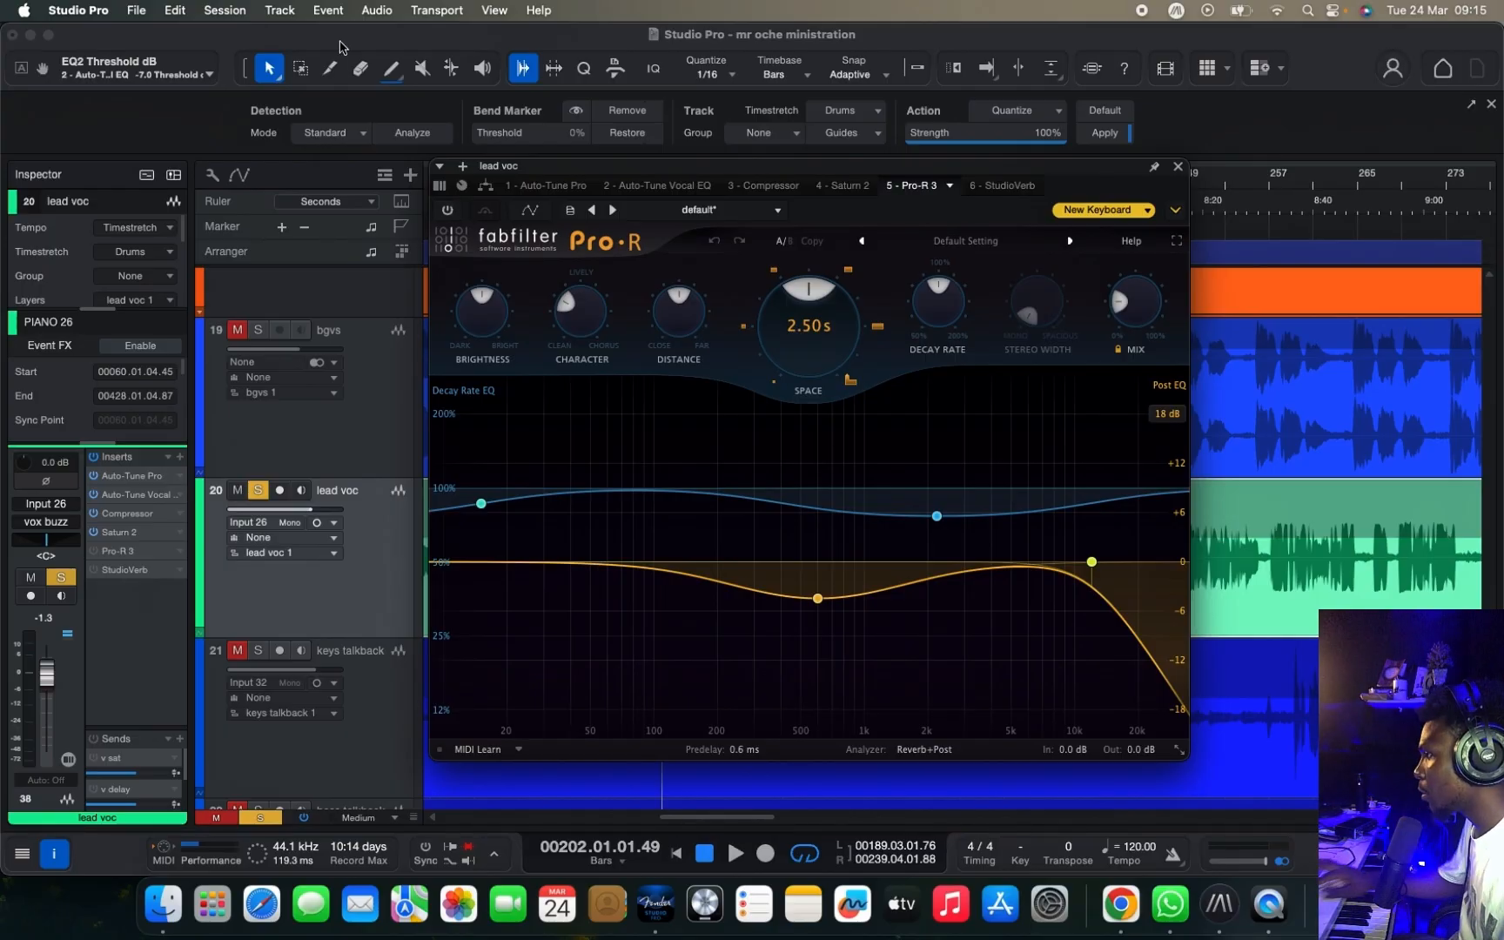
key(space)
click(440, 214)
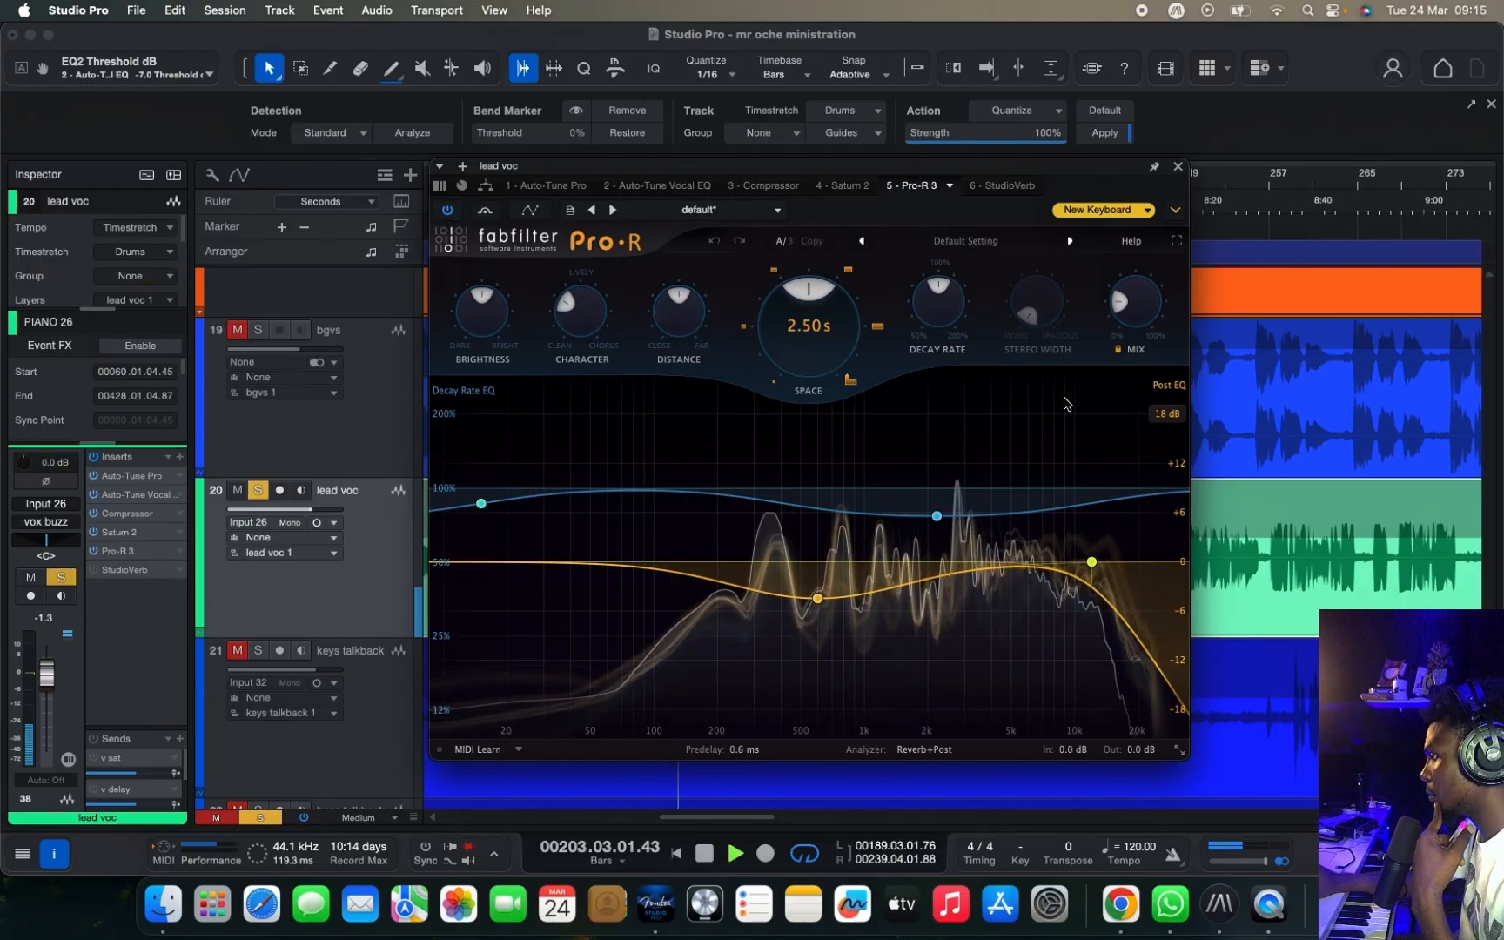
key(space)
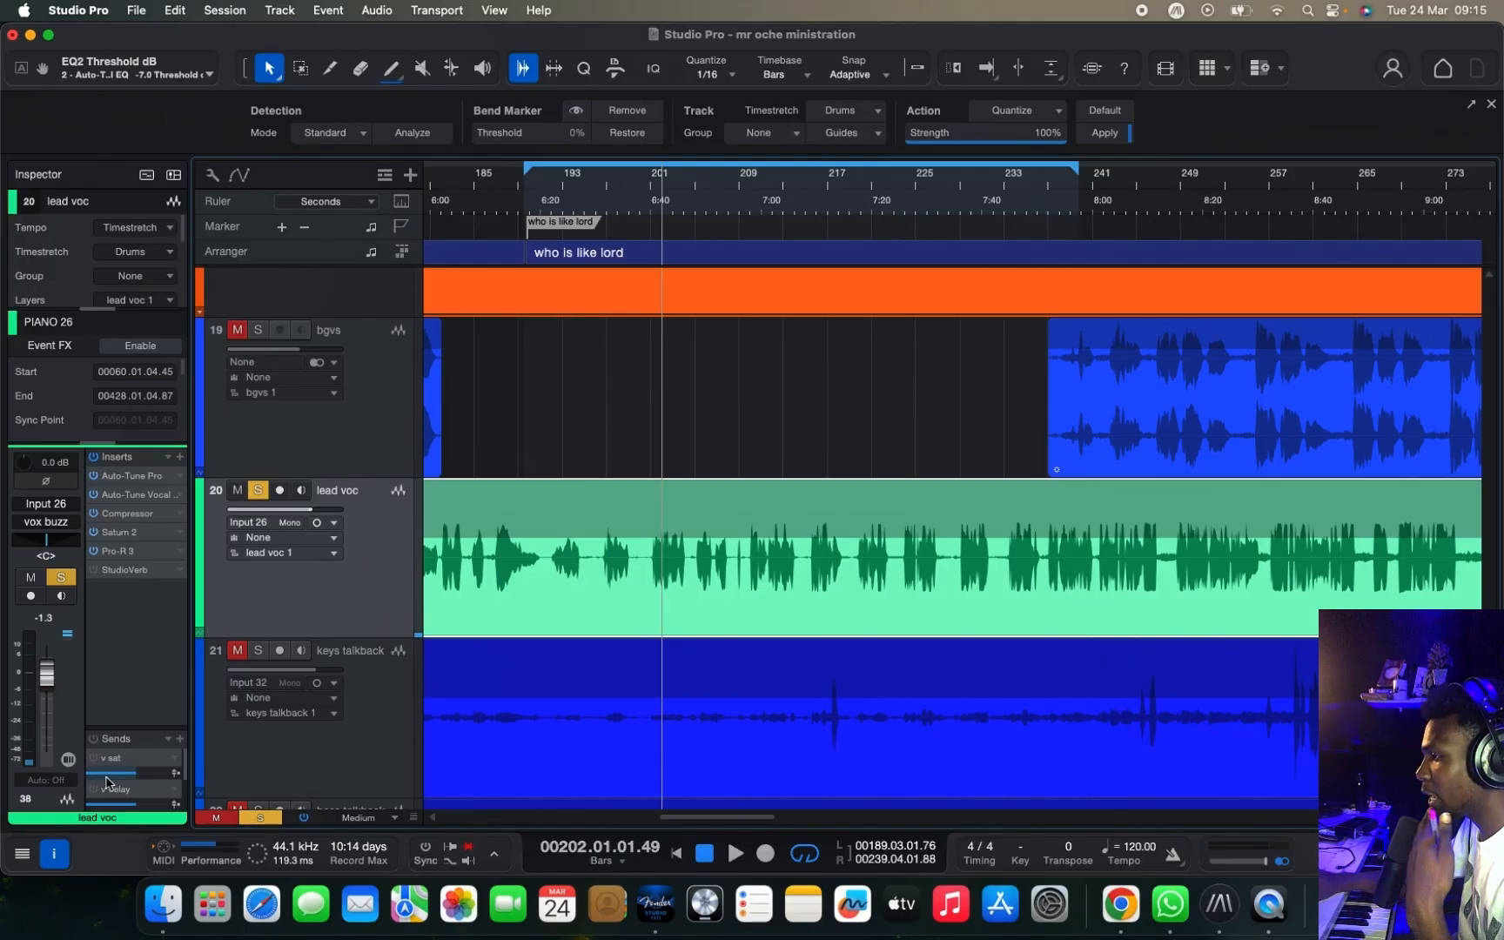
Step: Show the mixer, unmute and solo the v sat bus, and enable the lead voc send feeding it
drag(129, 728, 130, 590)
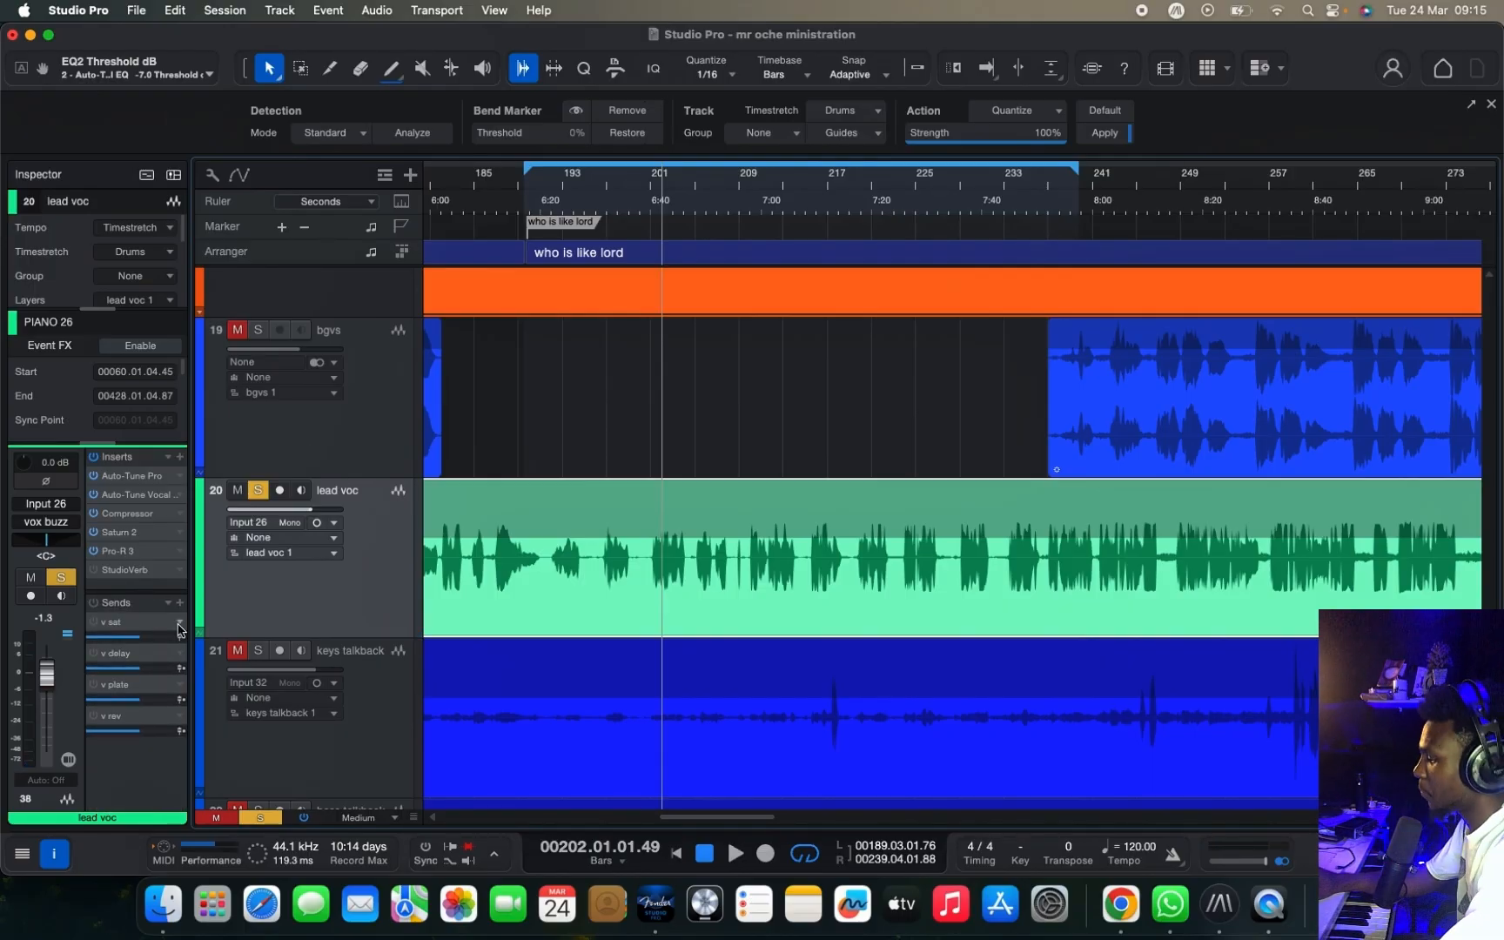
key(F3)
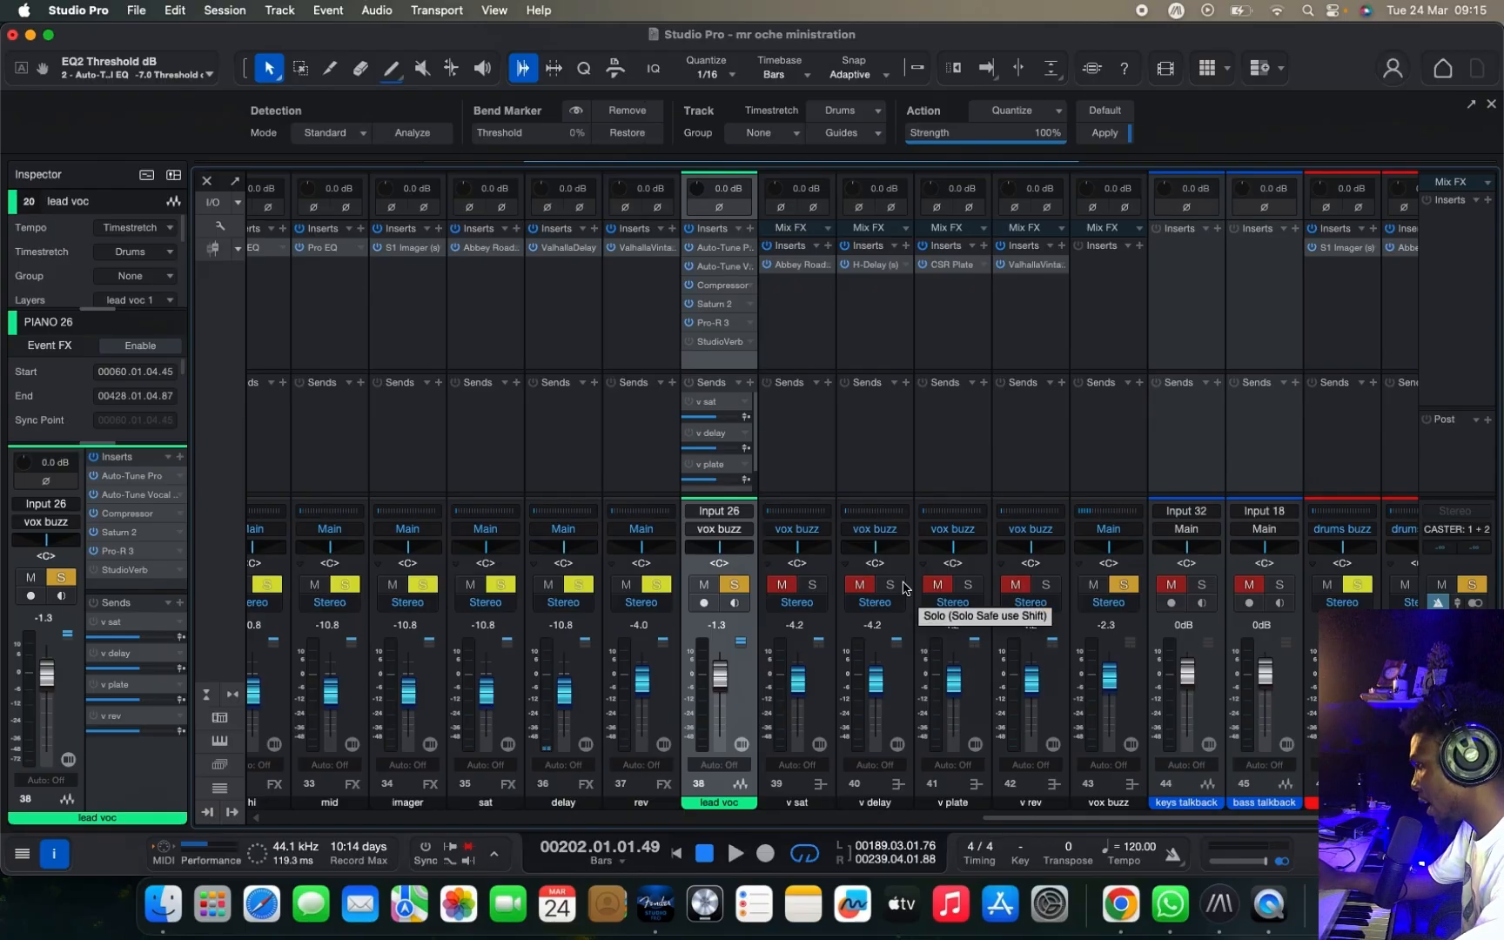
scroll(903, 588, right, 3)
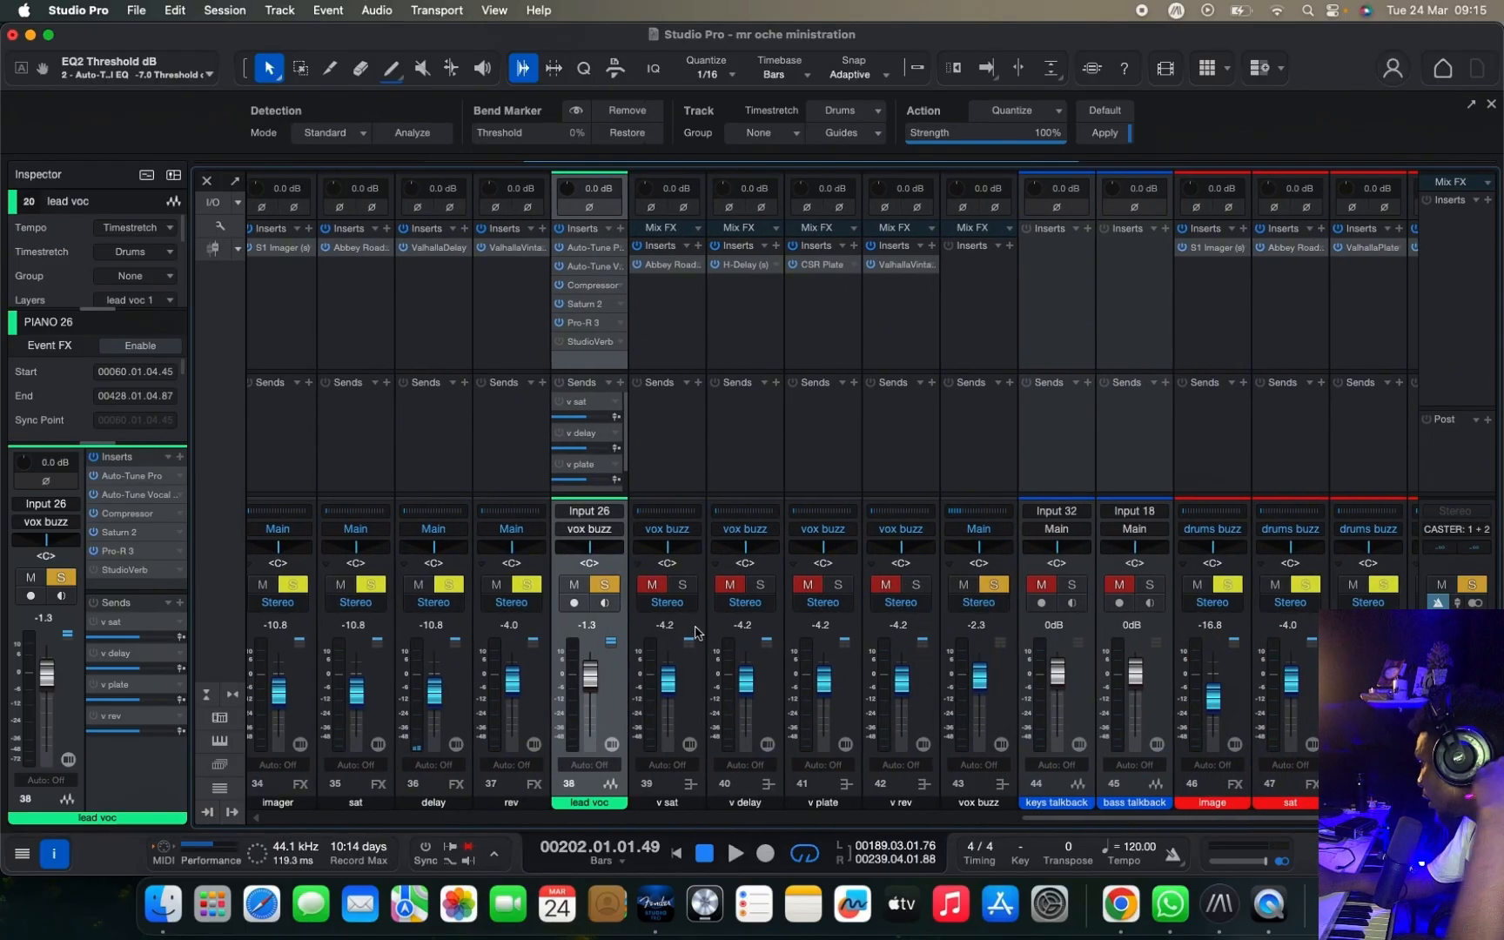
click(680, 597)
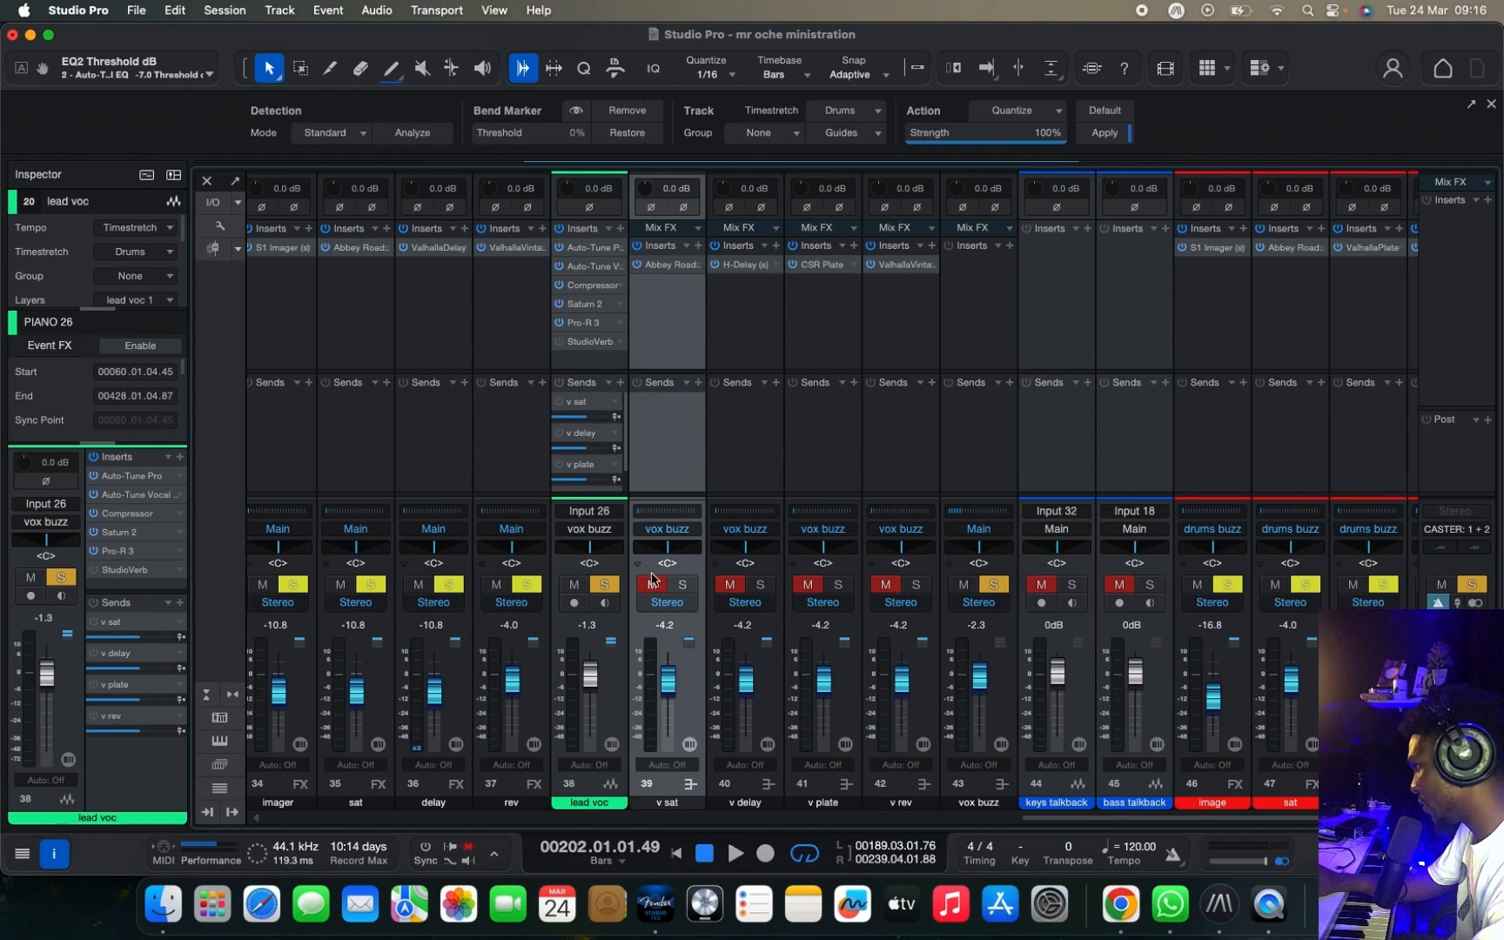
click(653, 585)
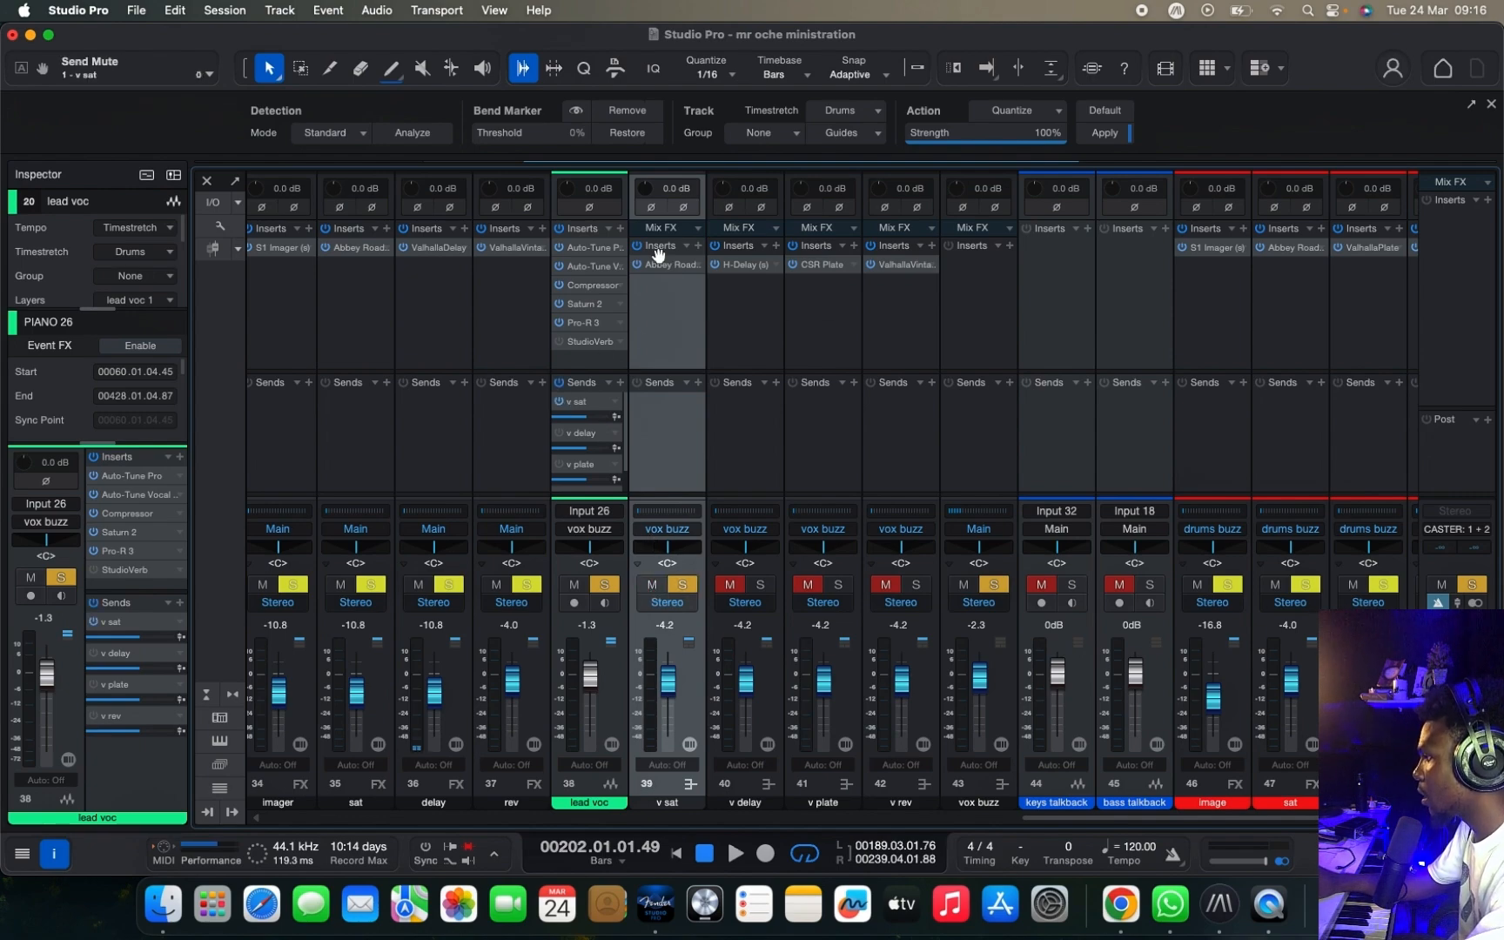
Step: Open the Abbey Road Saturator on v sat, play the vocal with it bypassed and active, and close it while enabled
click(659, 265)
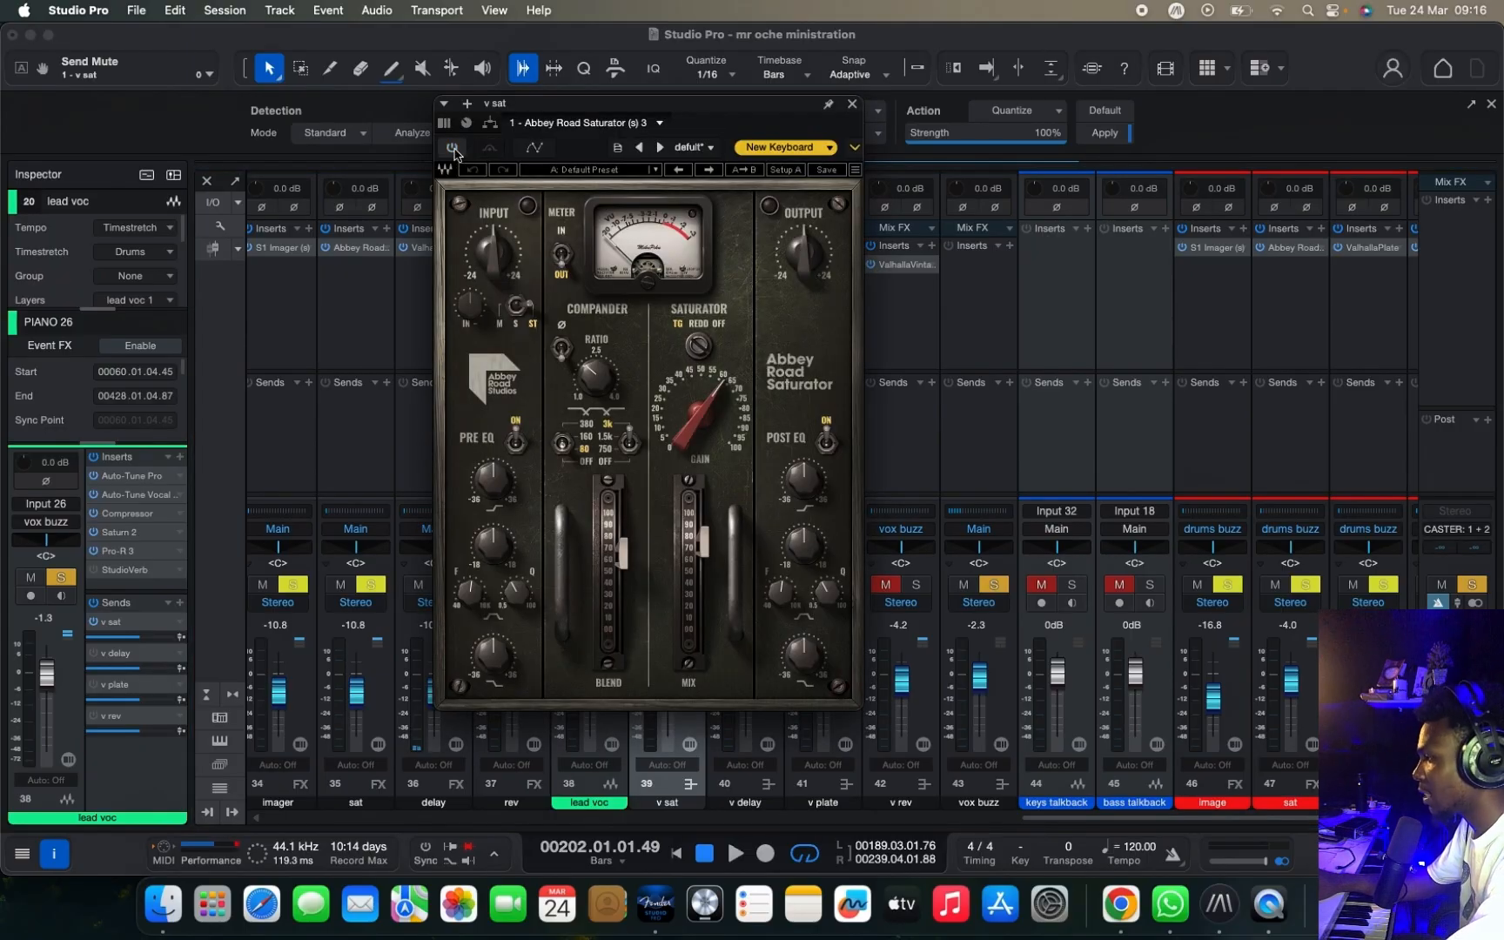
key(space)
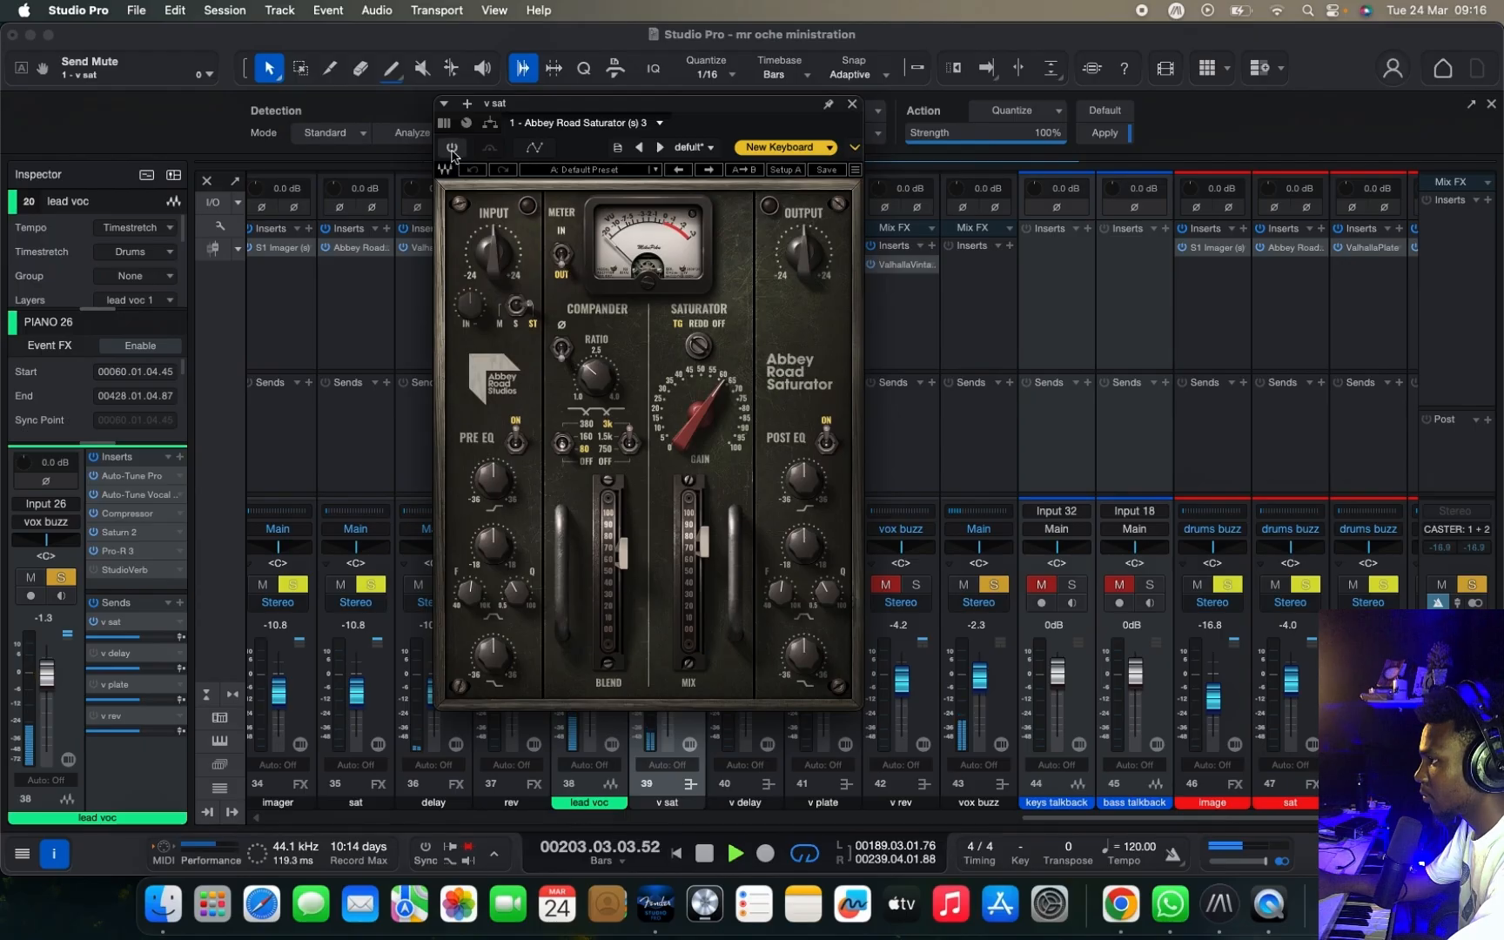
click(451, 150)
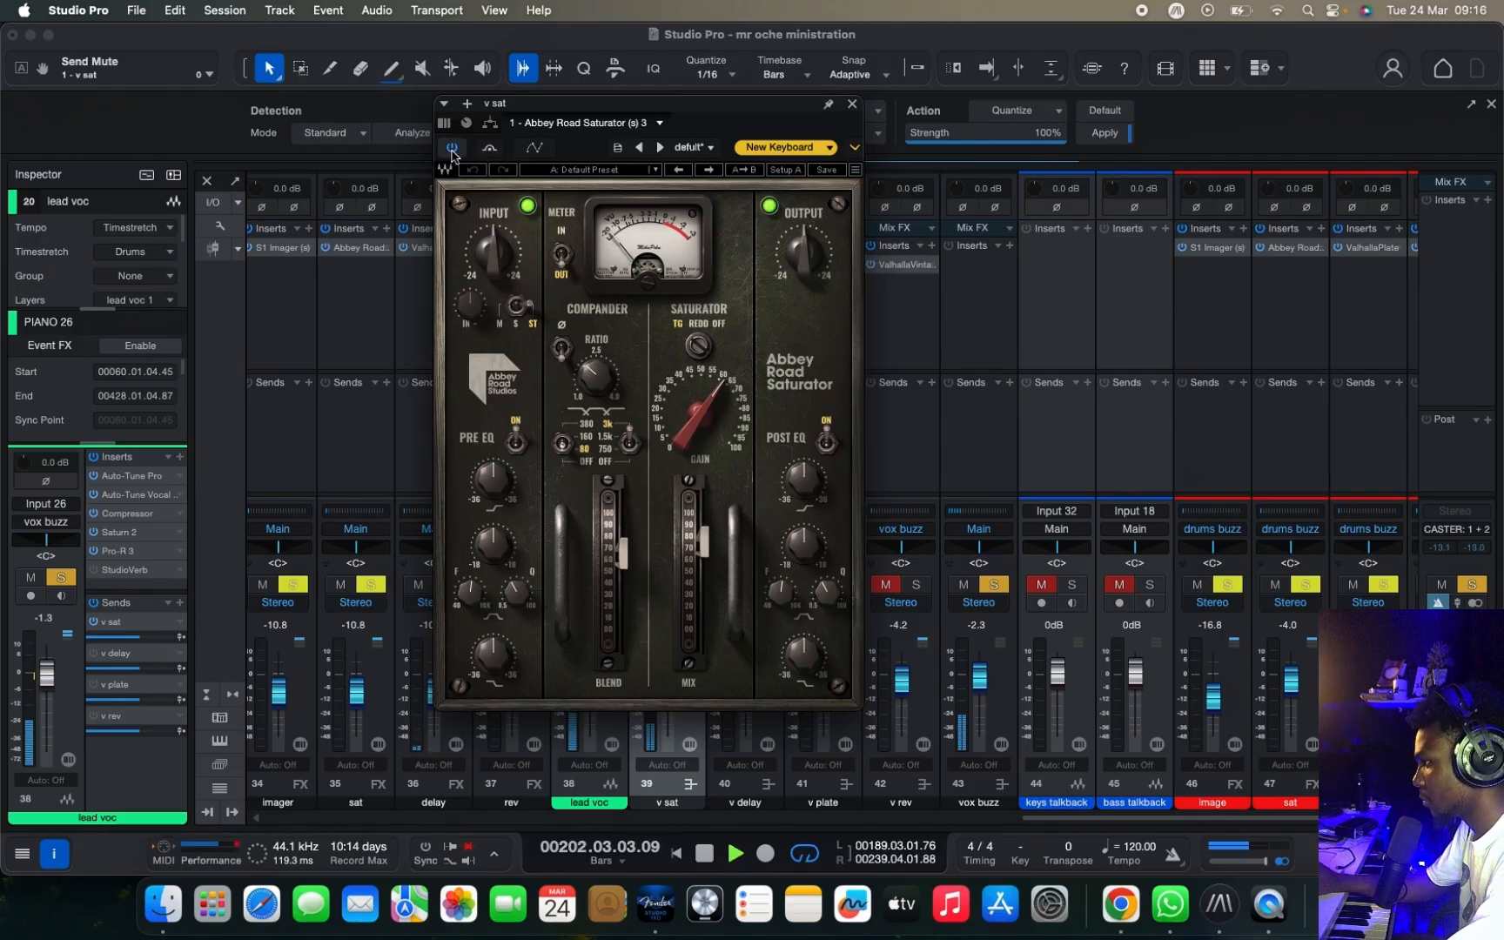
key(space)
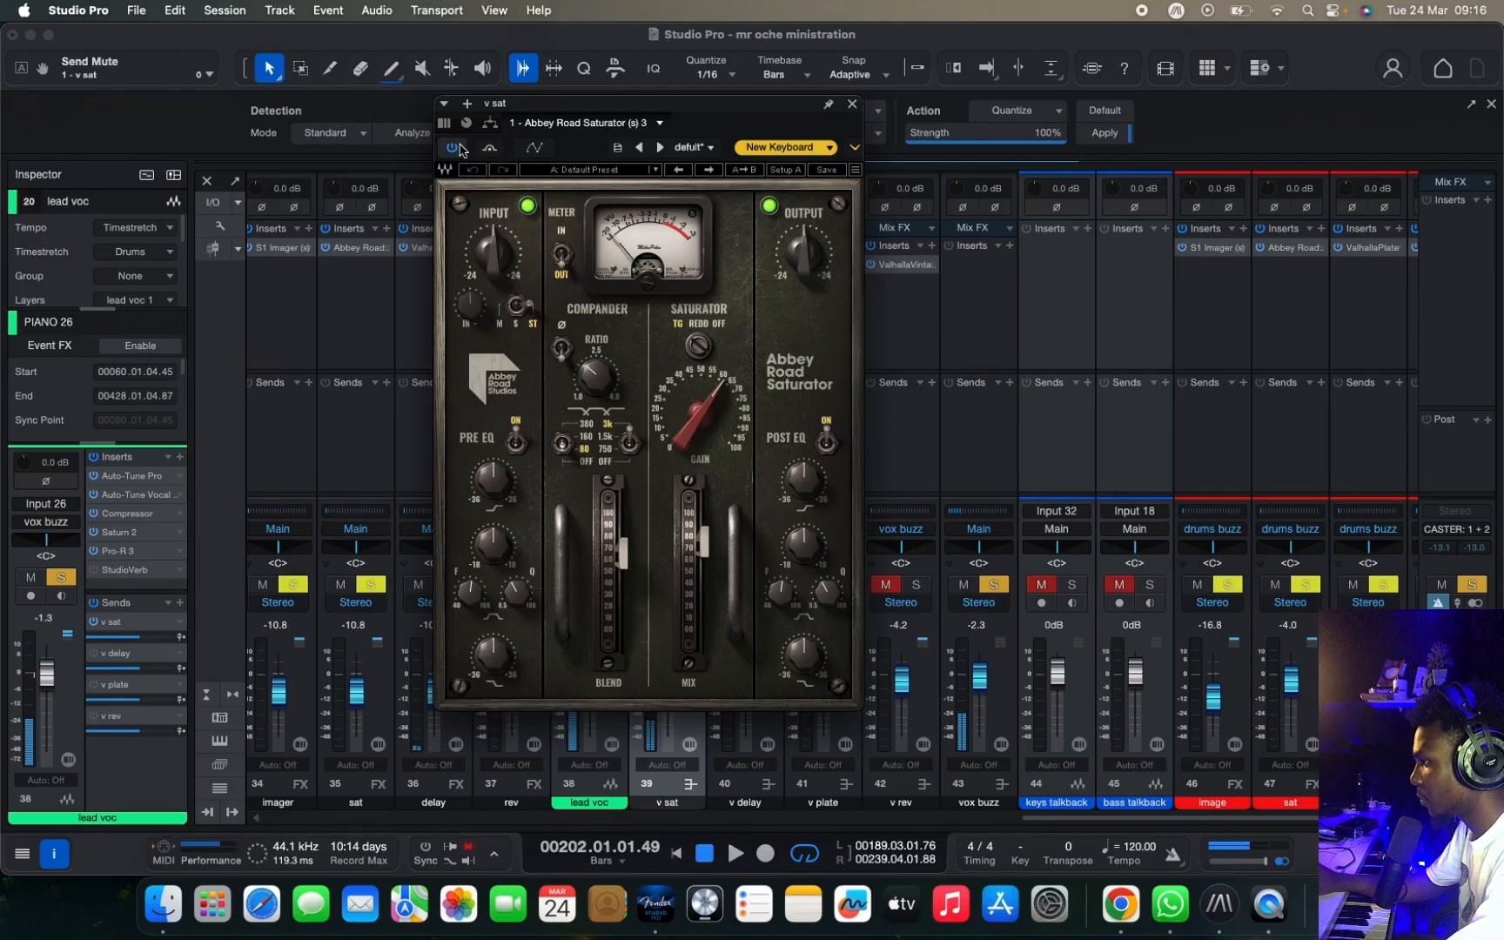
click(852, 104)
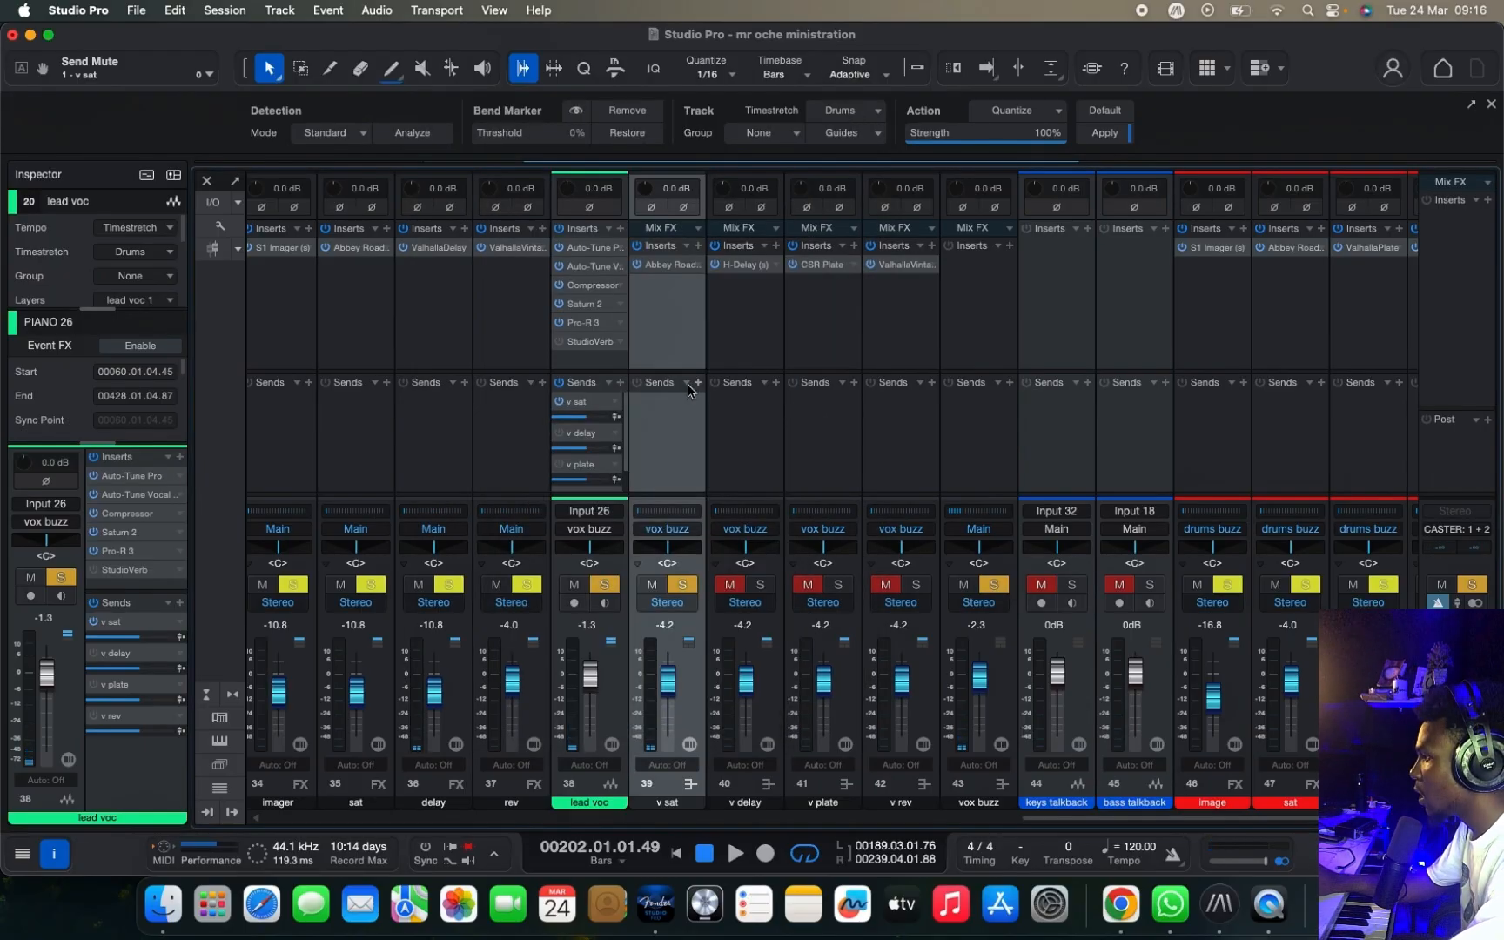
Step: Solo and unmute the v delay bus with its lead voc send enabled, and open its H-Delay plug-in
click(760, 584)
click(729, 585)
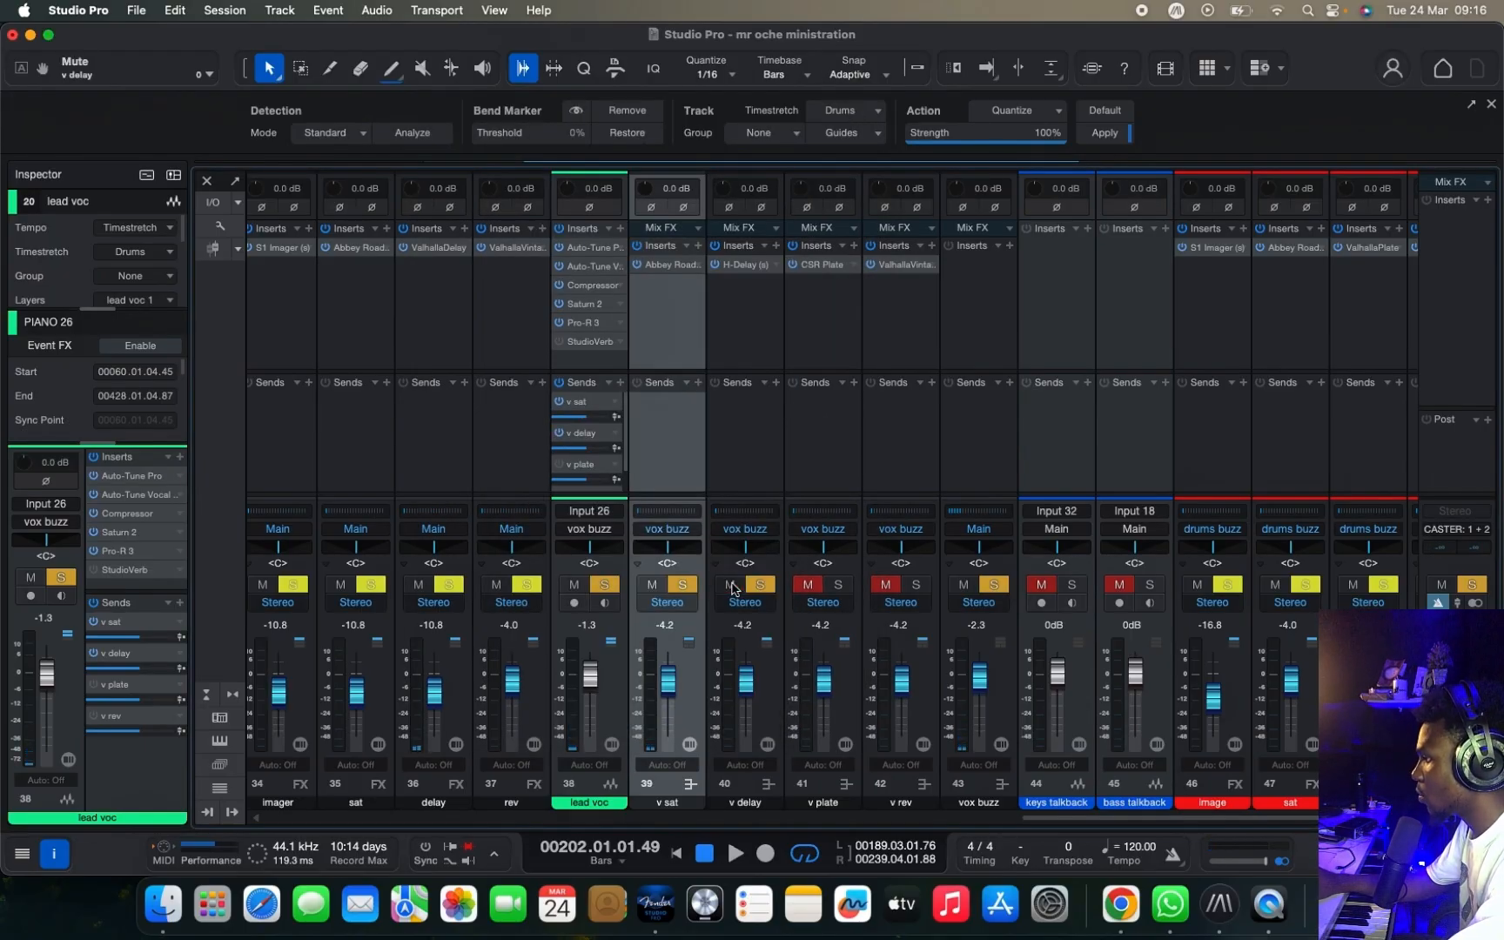
click(744, 264)
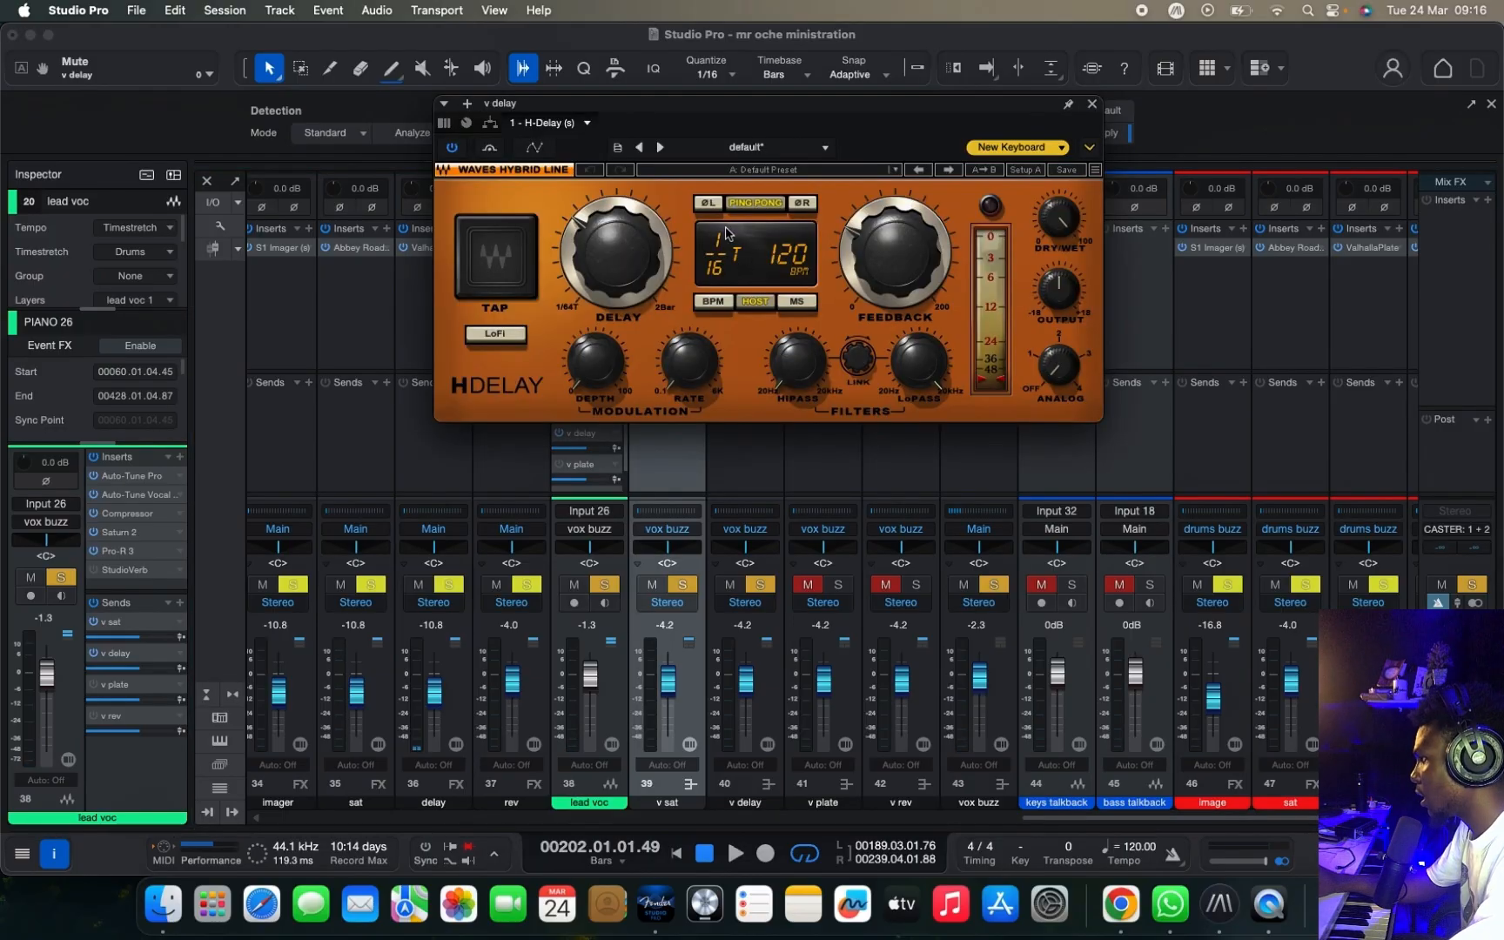
drag(633, 104, 637, 174)
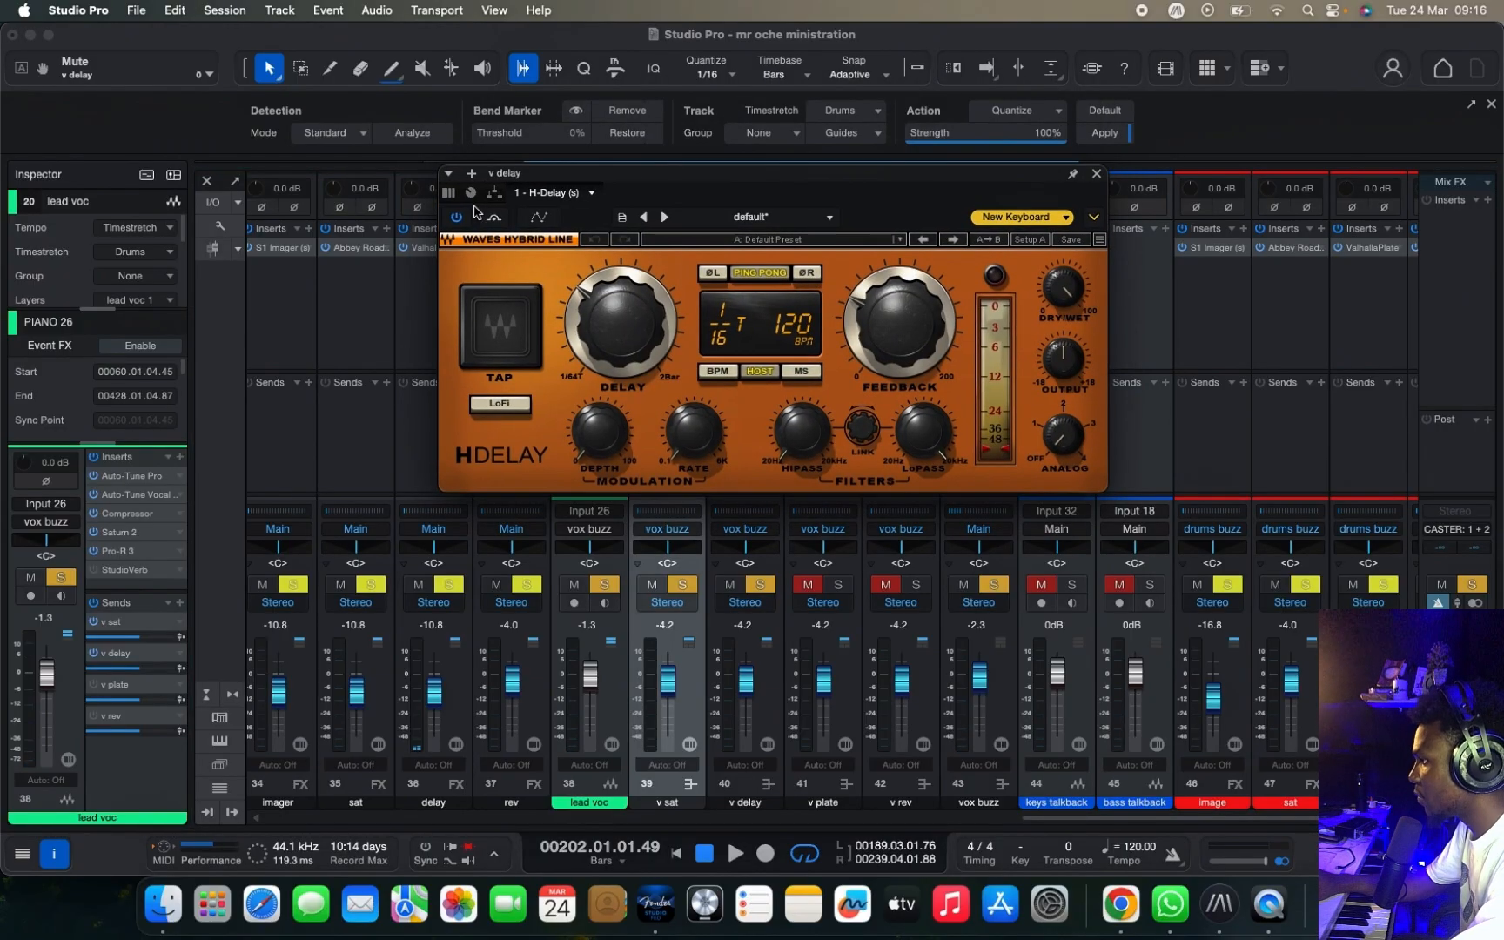
Step: Play the vocal with H-Delay bypassed and with it active, and close the plug-in with the delay enabled
key(space)
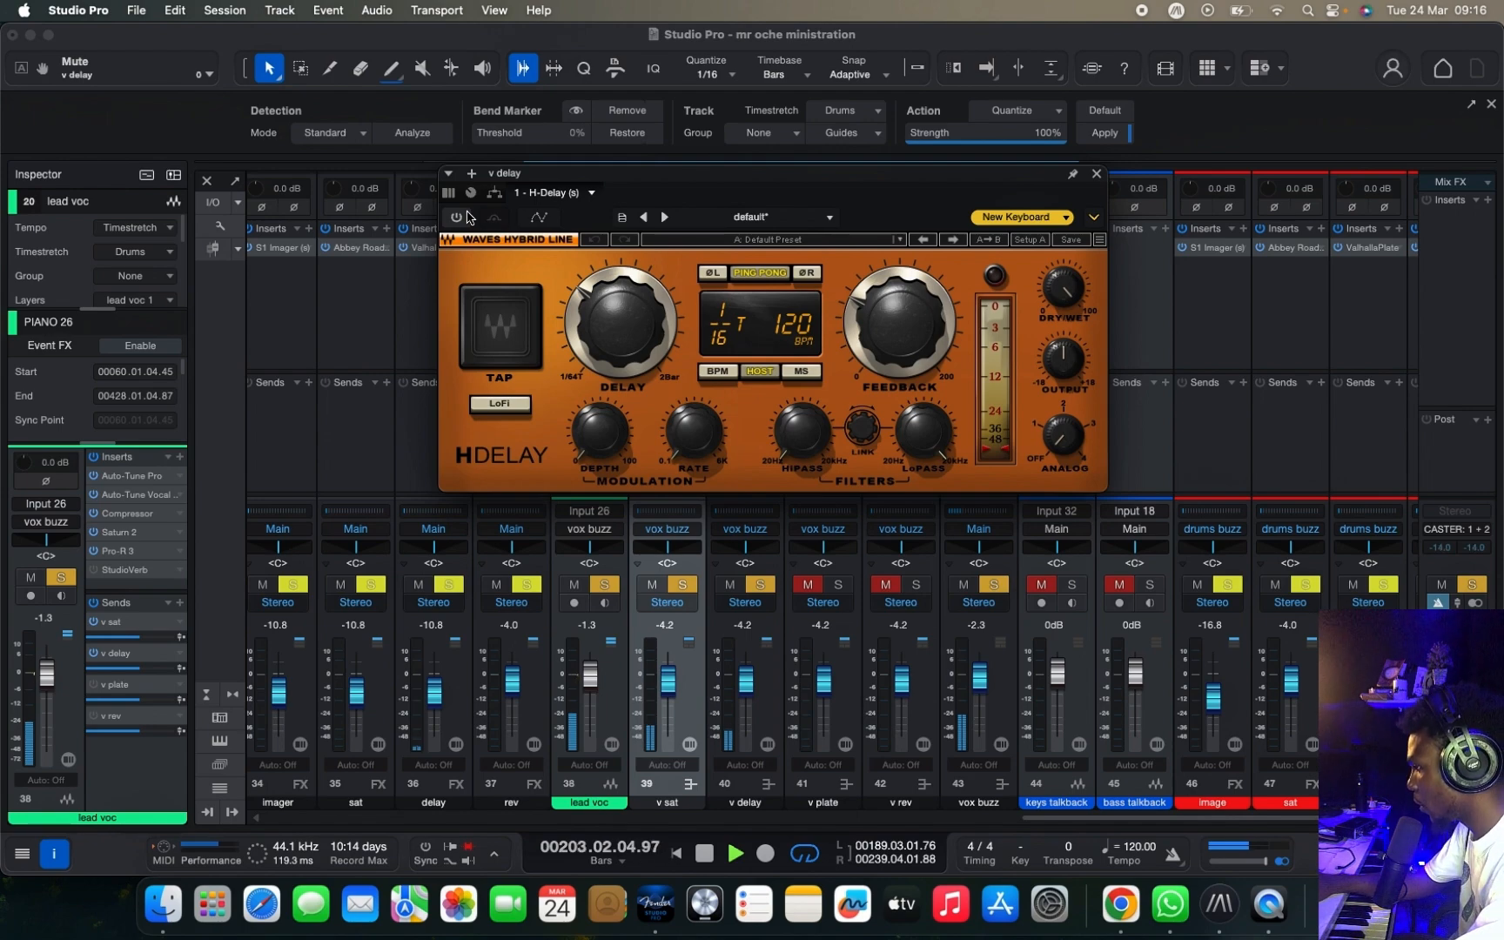
key(space)
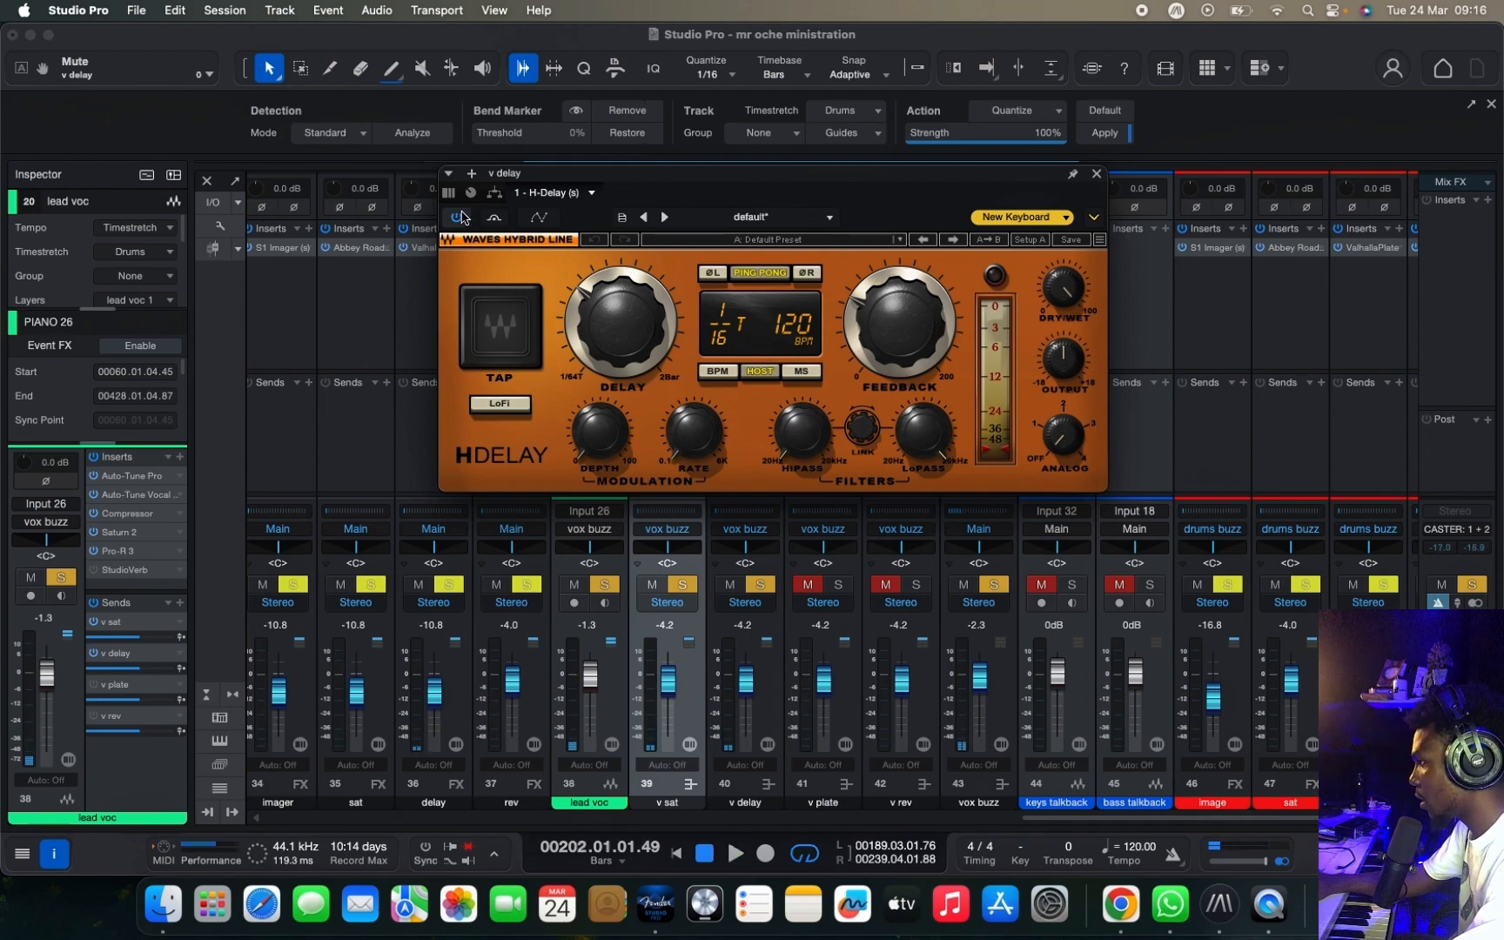
key(space)
drag(742, 173, 738, 278)
key(space)
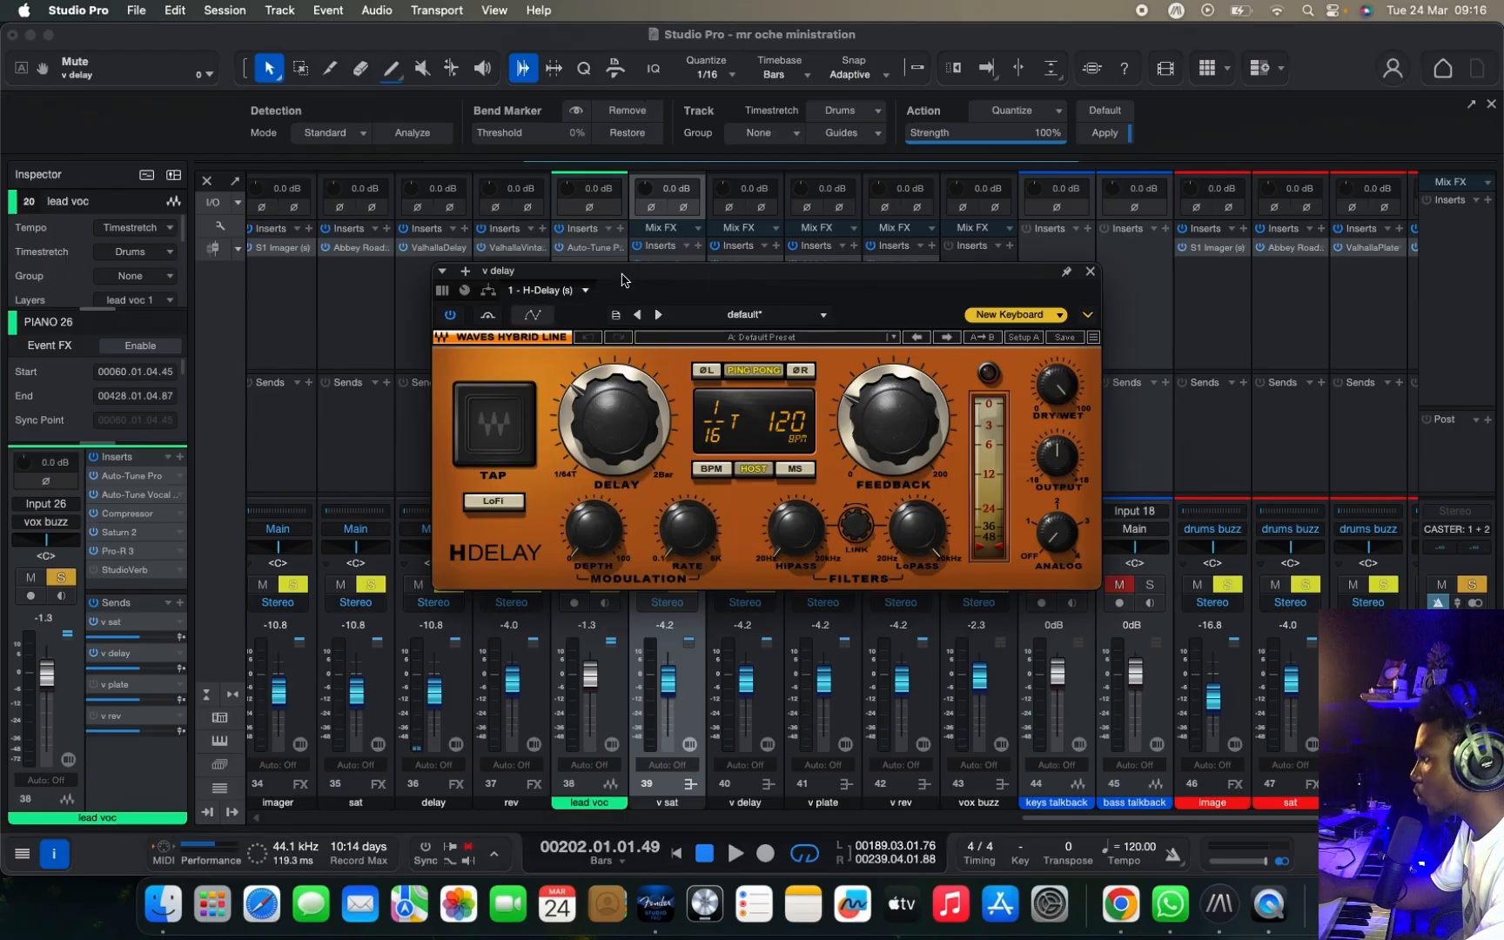
click(1091, 273)
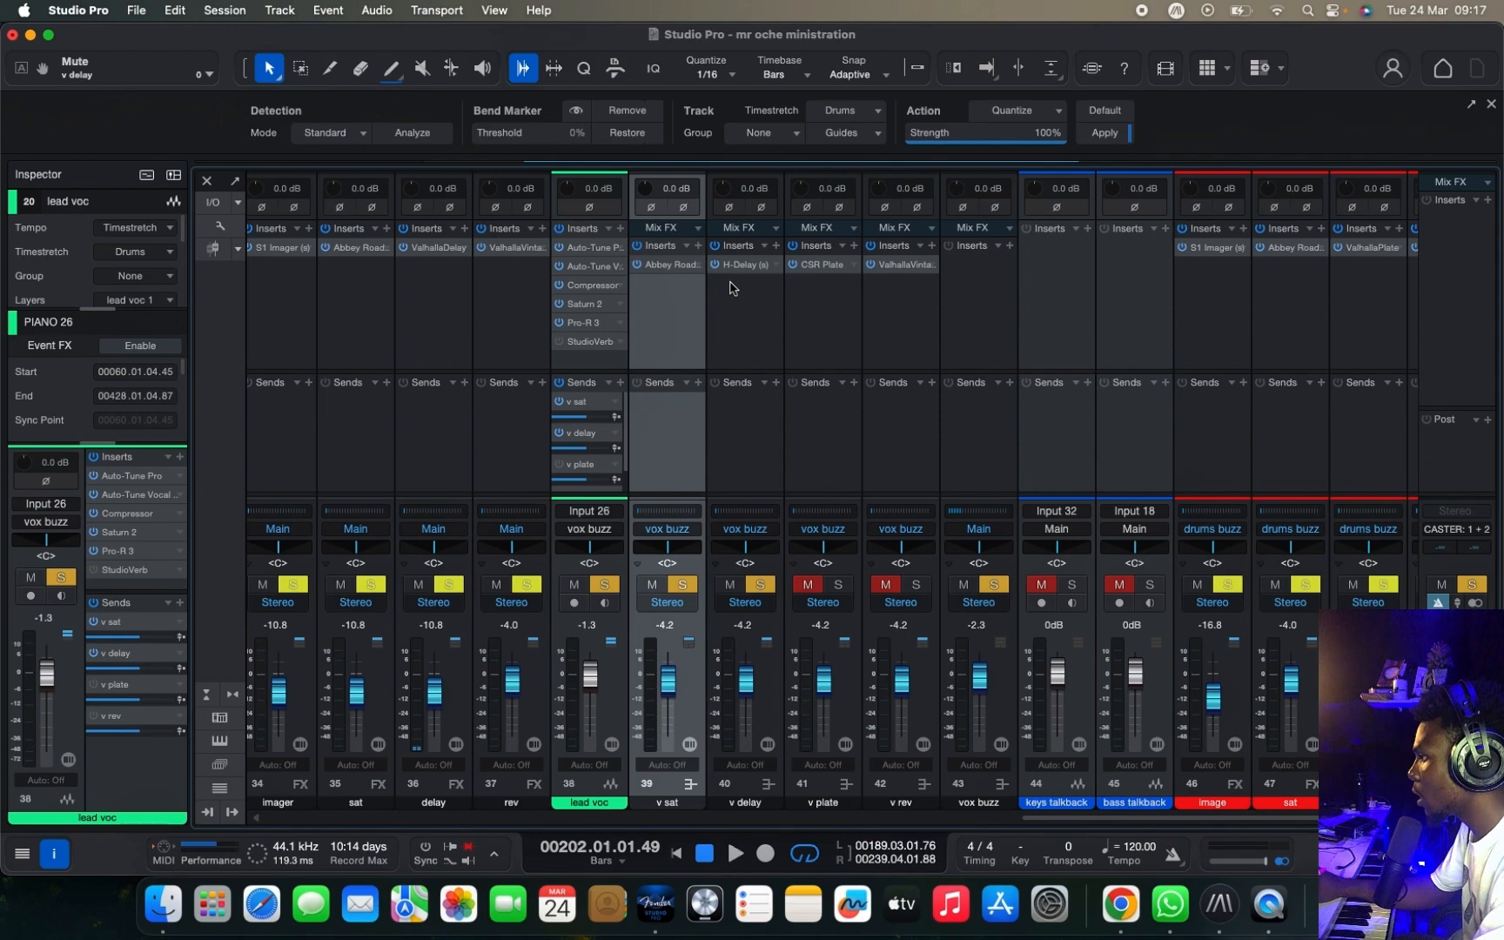
Step: Enable the lead voc send to v plate, unmute and solo that bus, and open its CSR Plate reverb
click(813, 317)
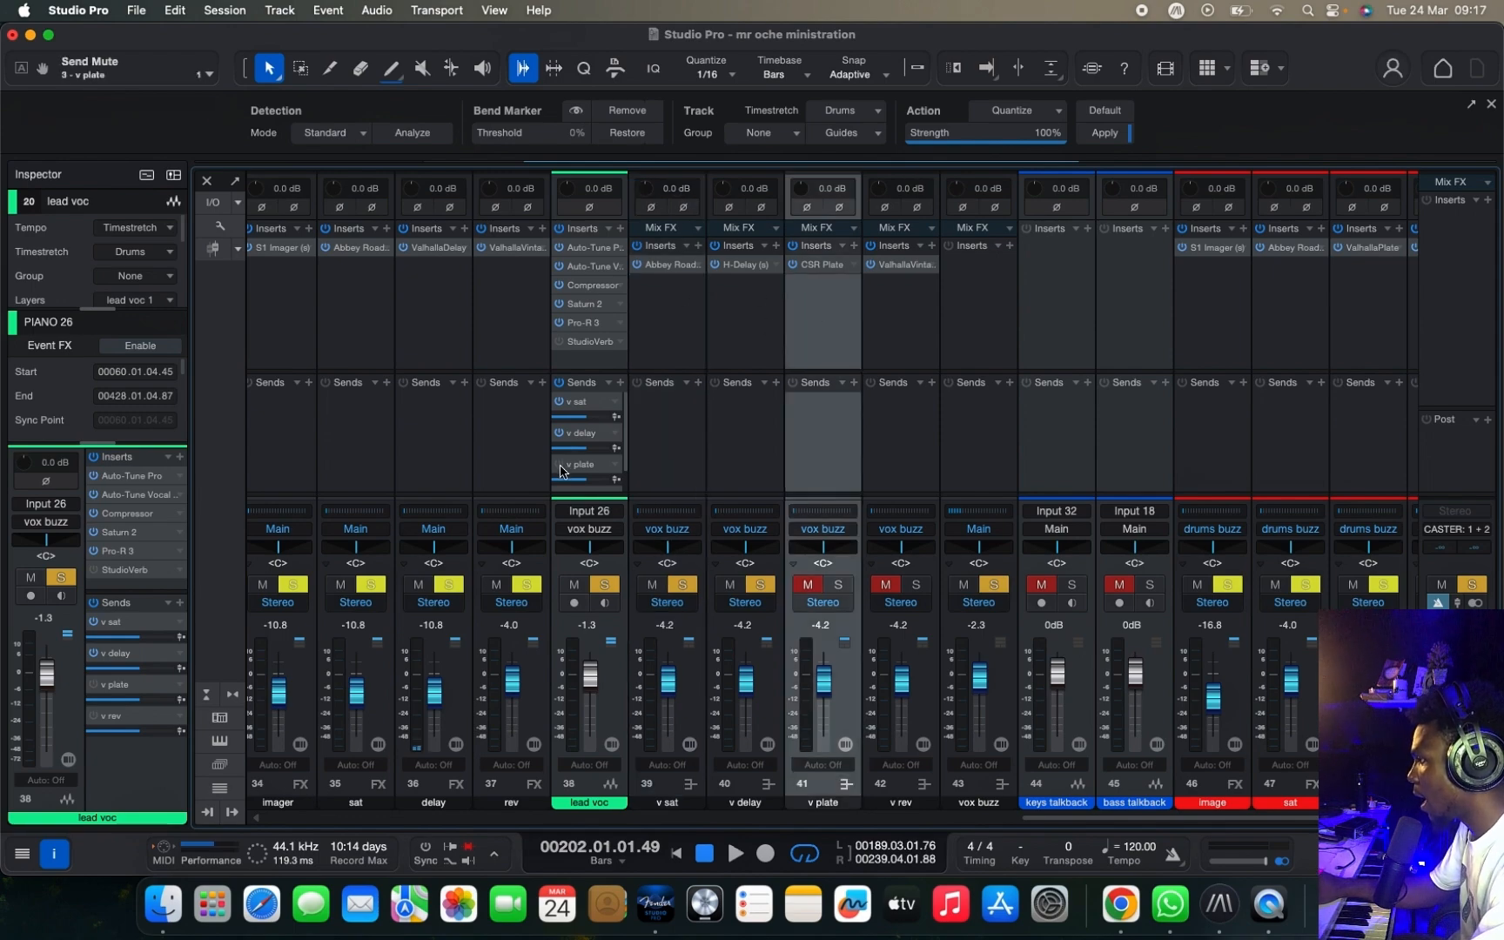
click(824, 587)
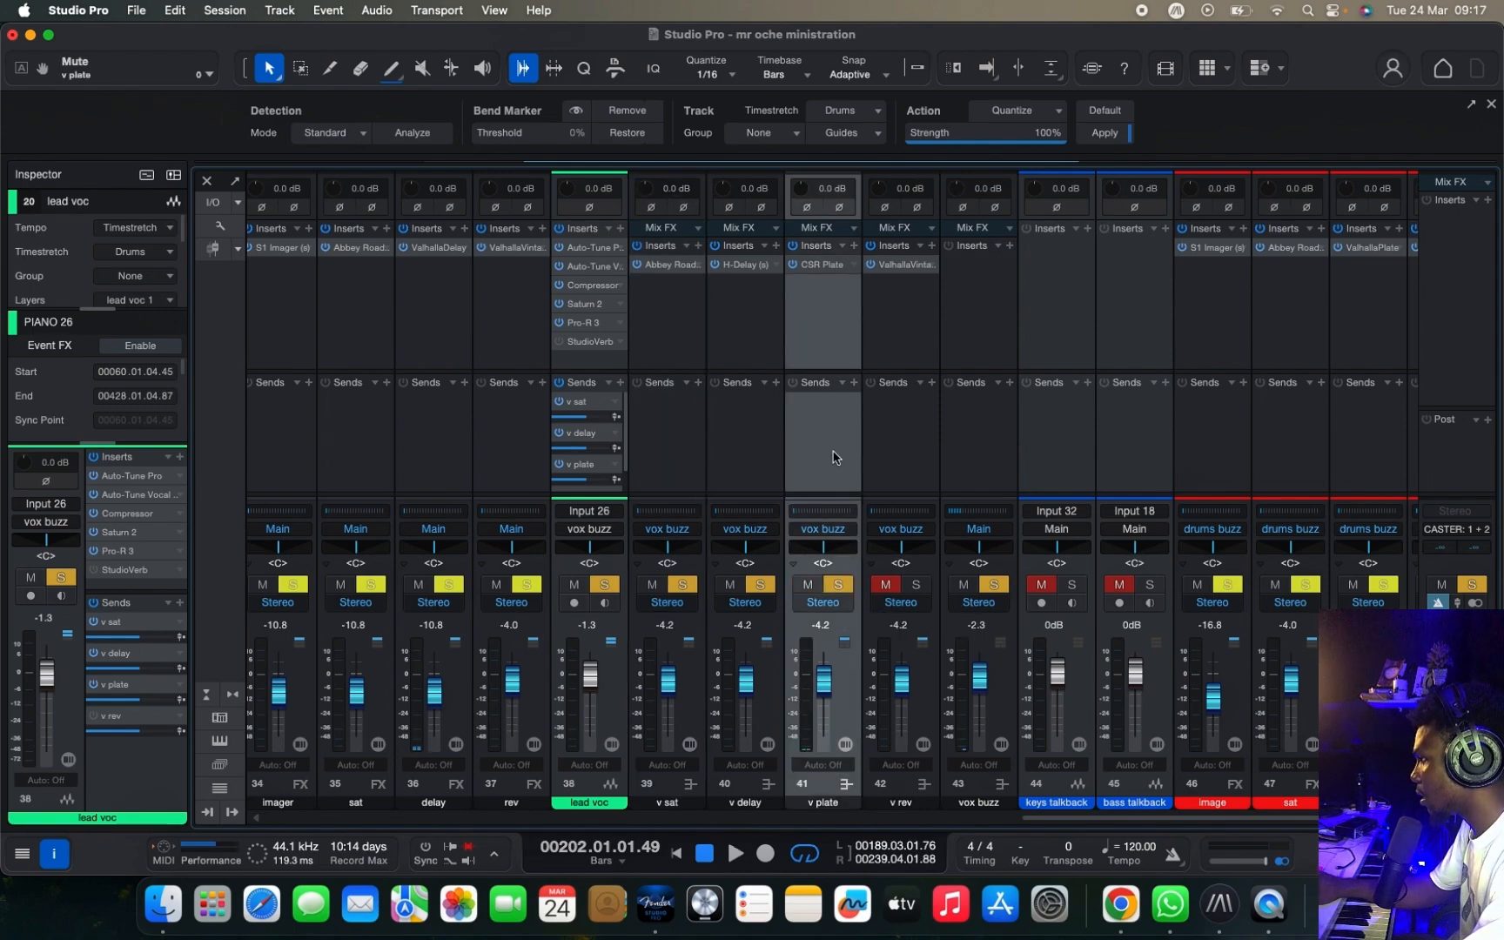
click(825, 265)
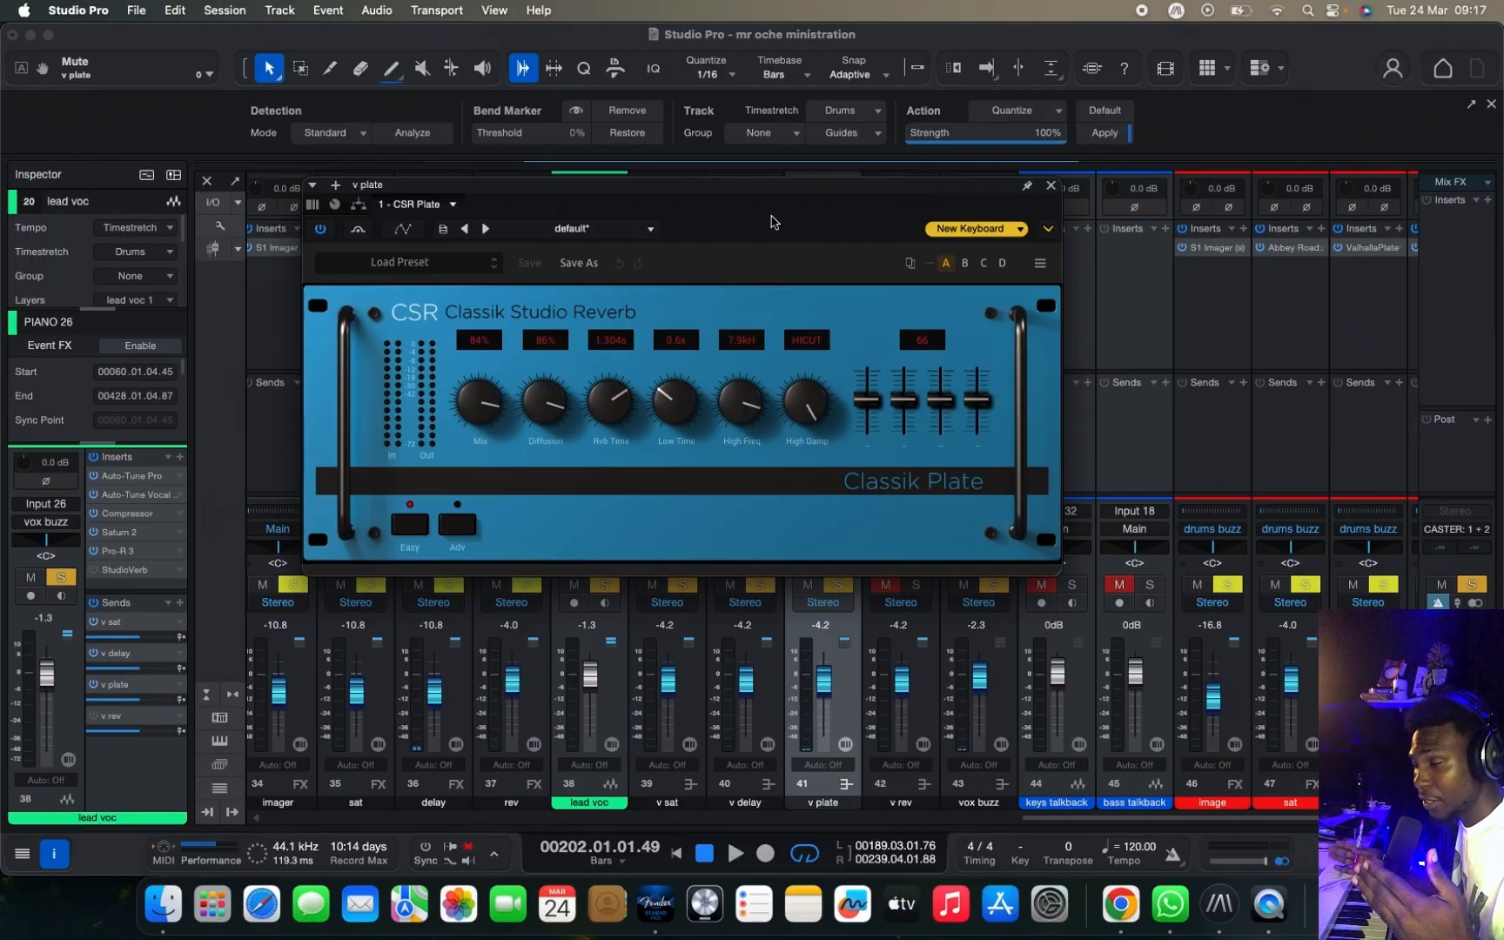
Step: Play the vocal with CSR Plate active and with it bypassed, and close the plug-in with the reverb enabled
key(space)
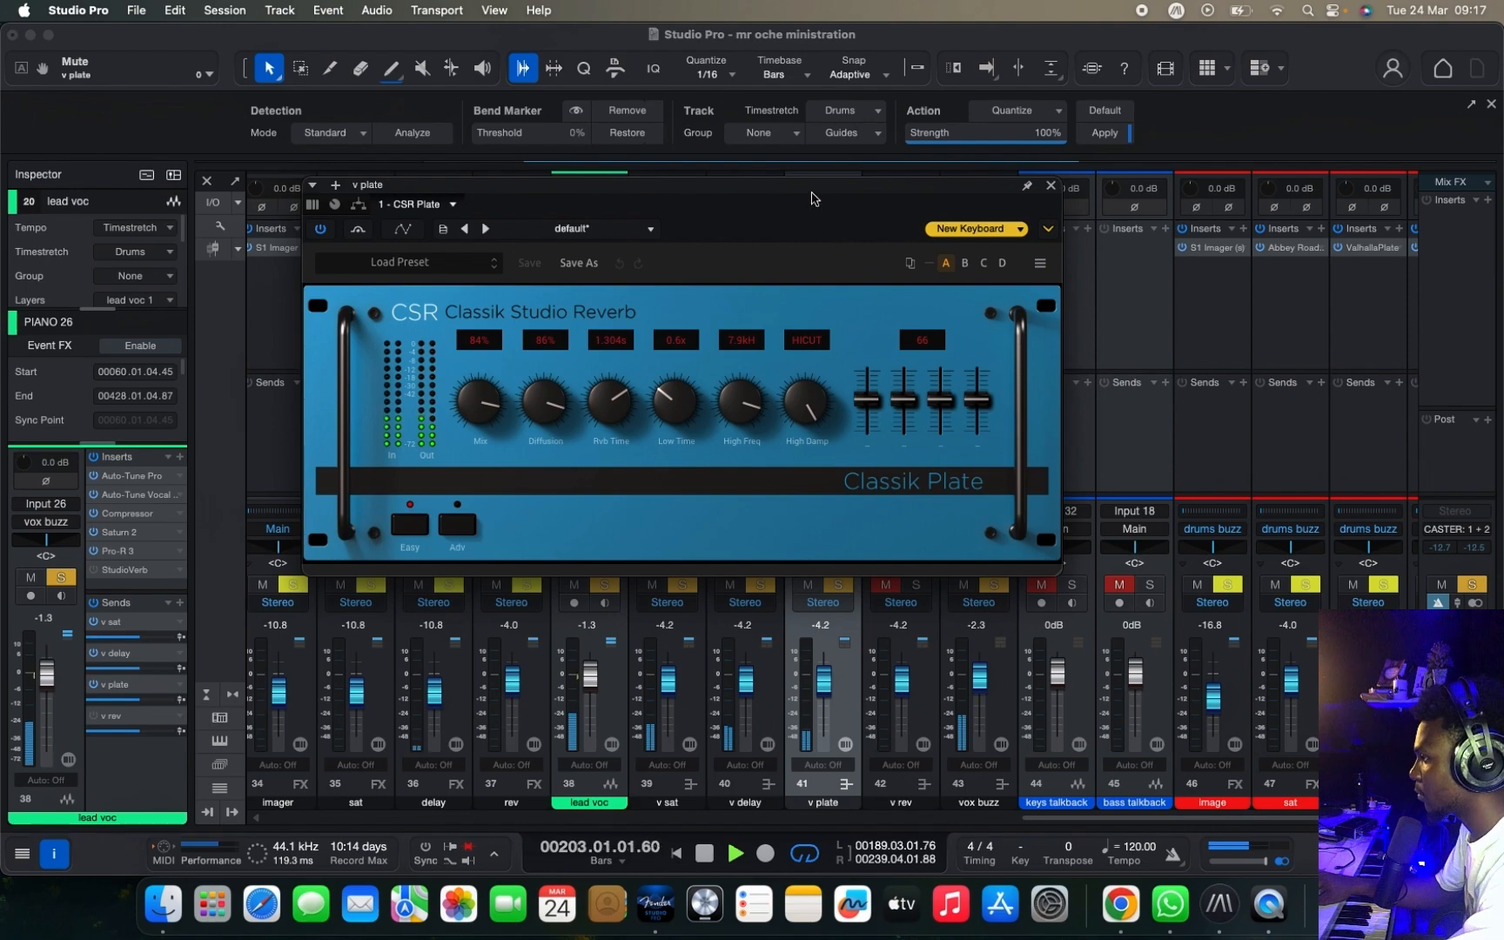
drag(812, 197, 648, 267)
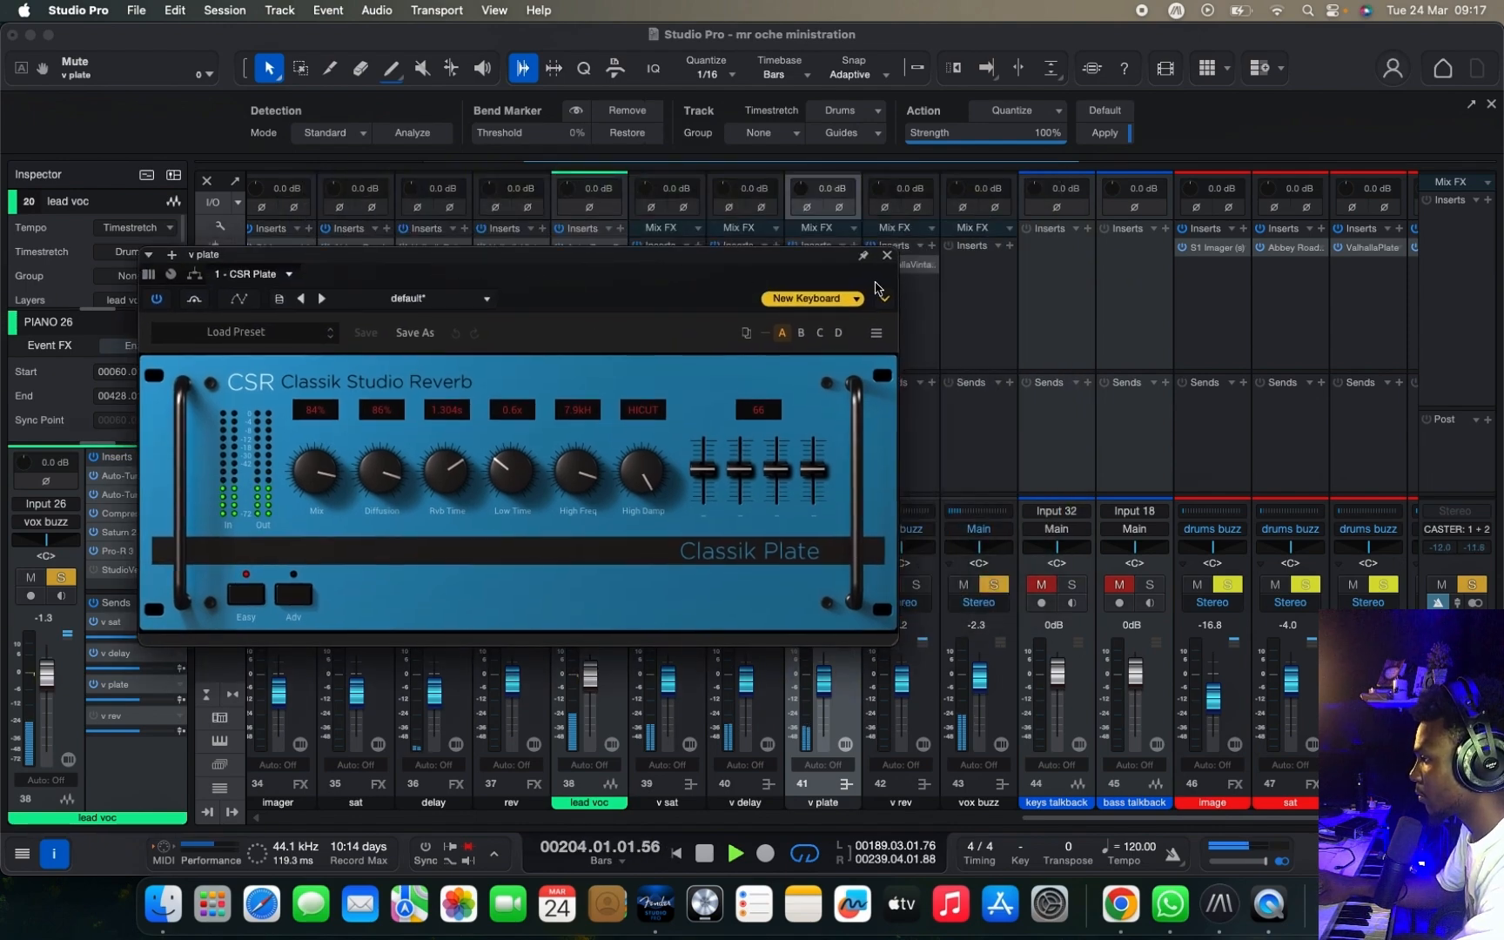
key(space)
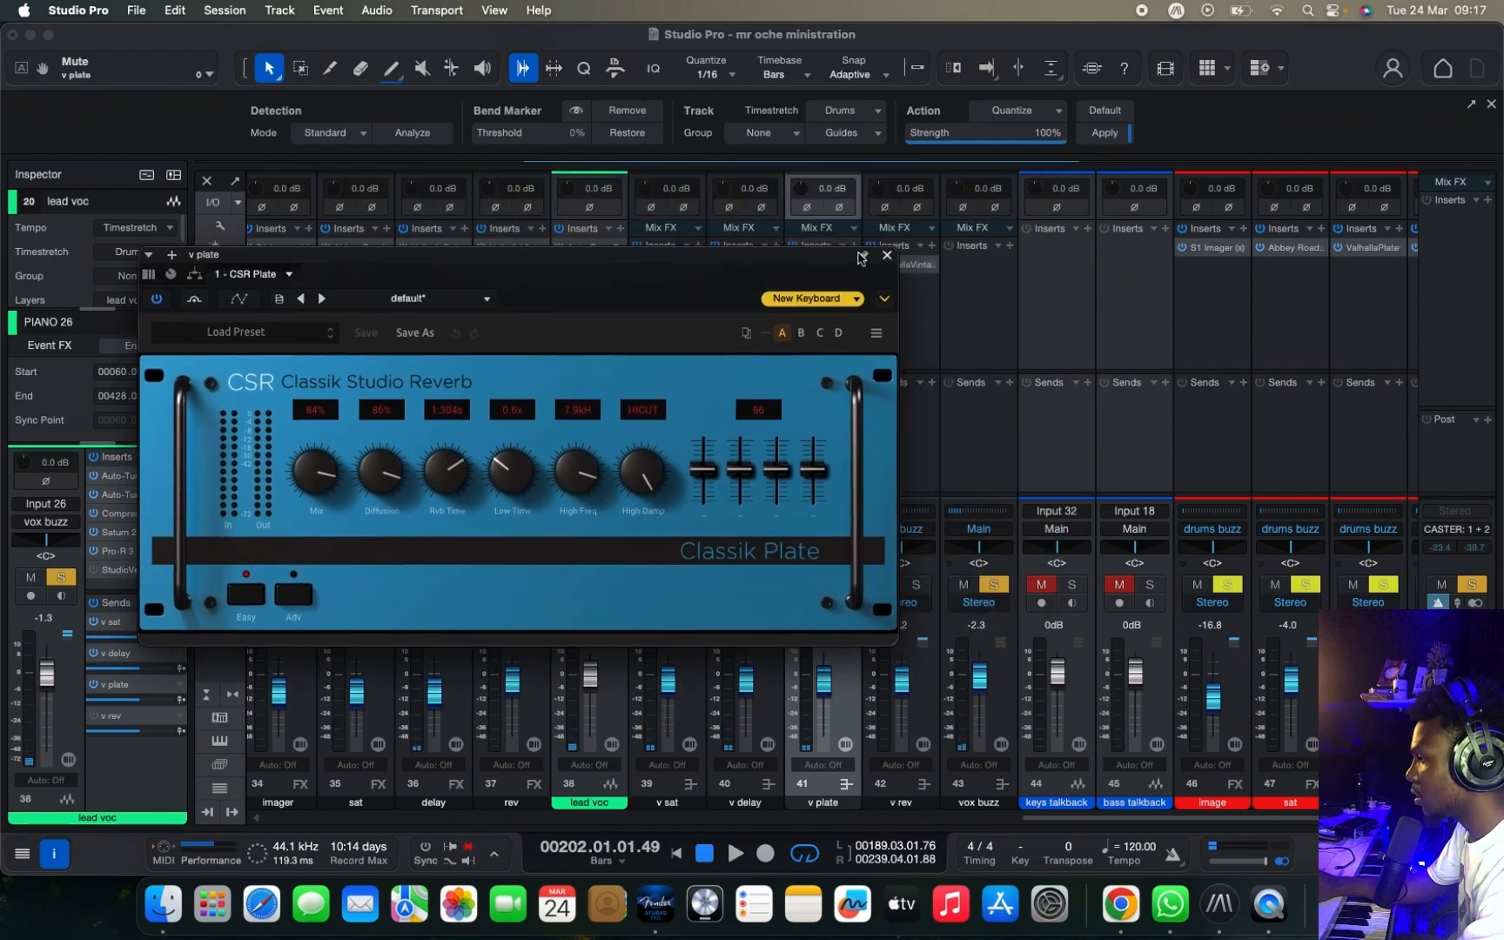
key(space)
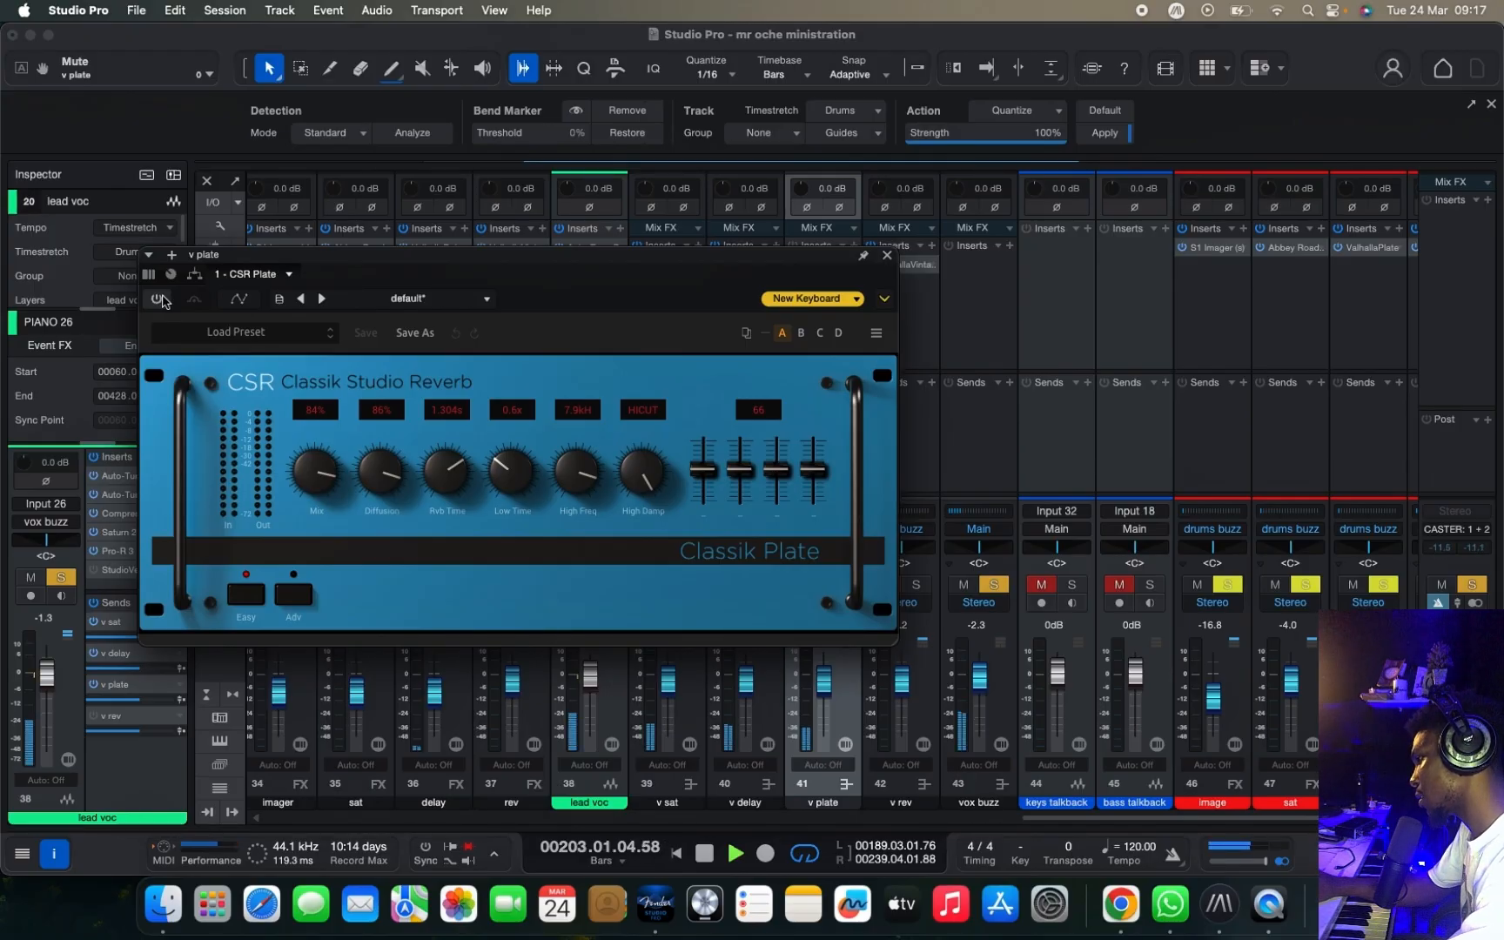
key(space)
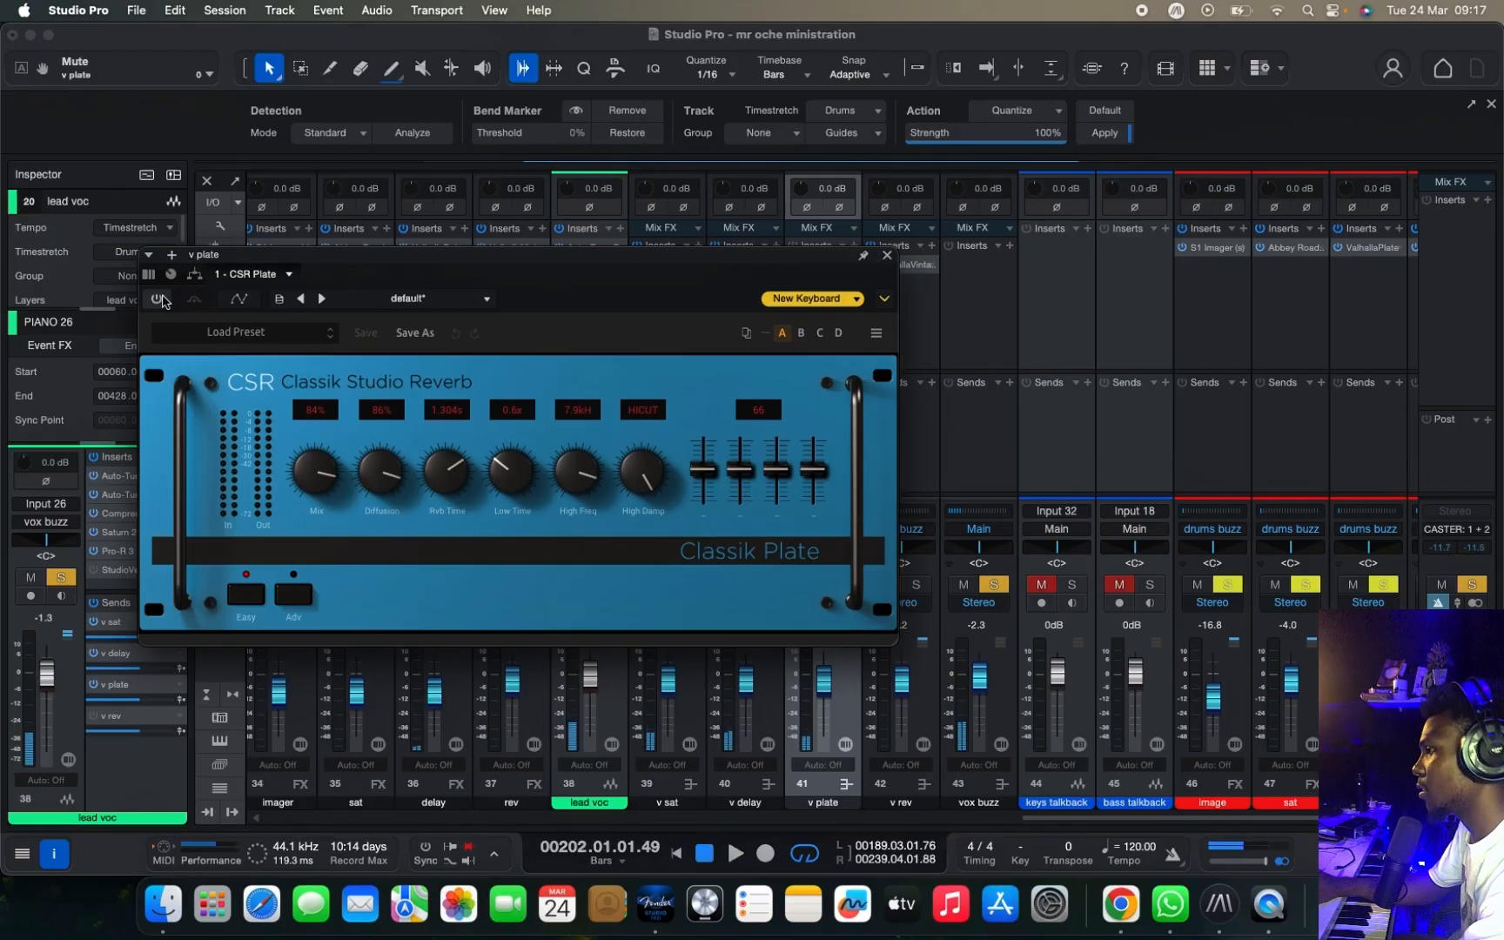
click(157, 298)
key(space)
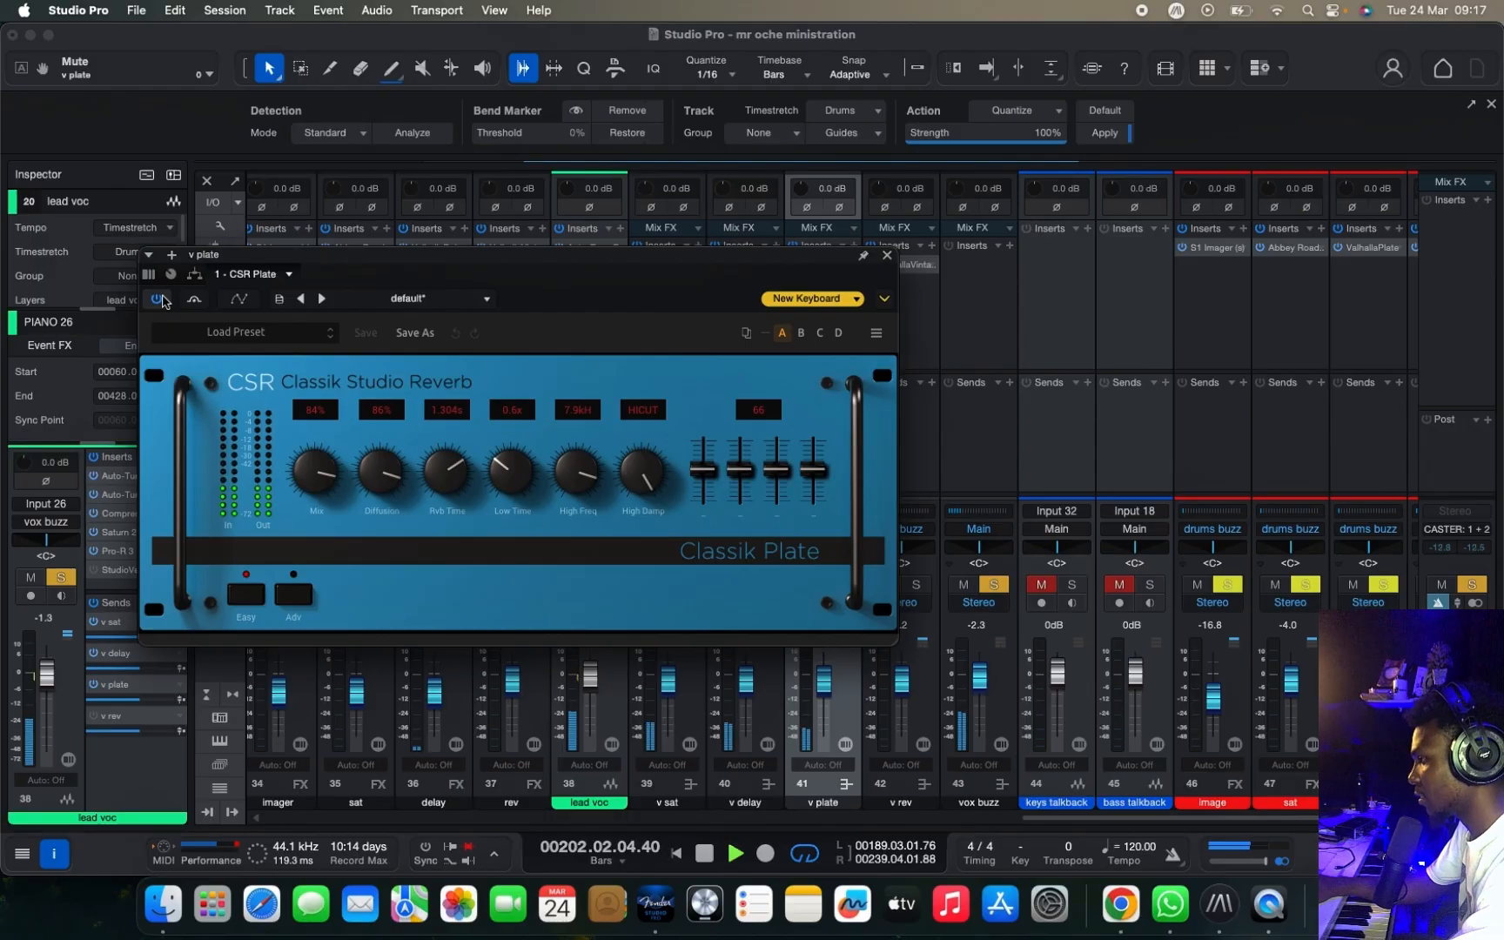
key(space)
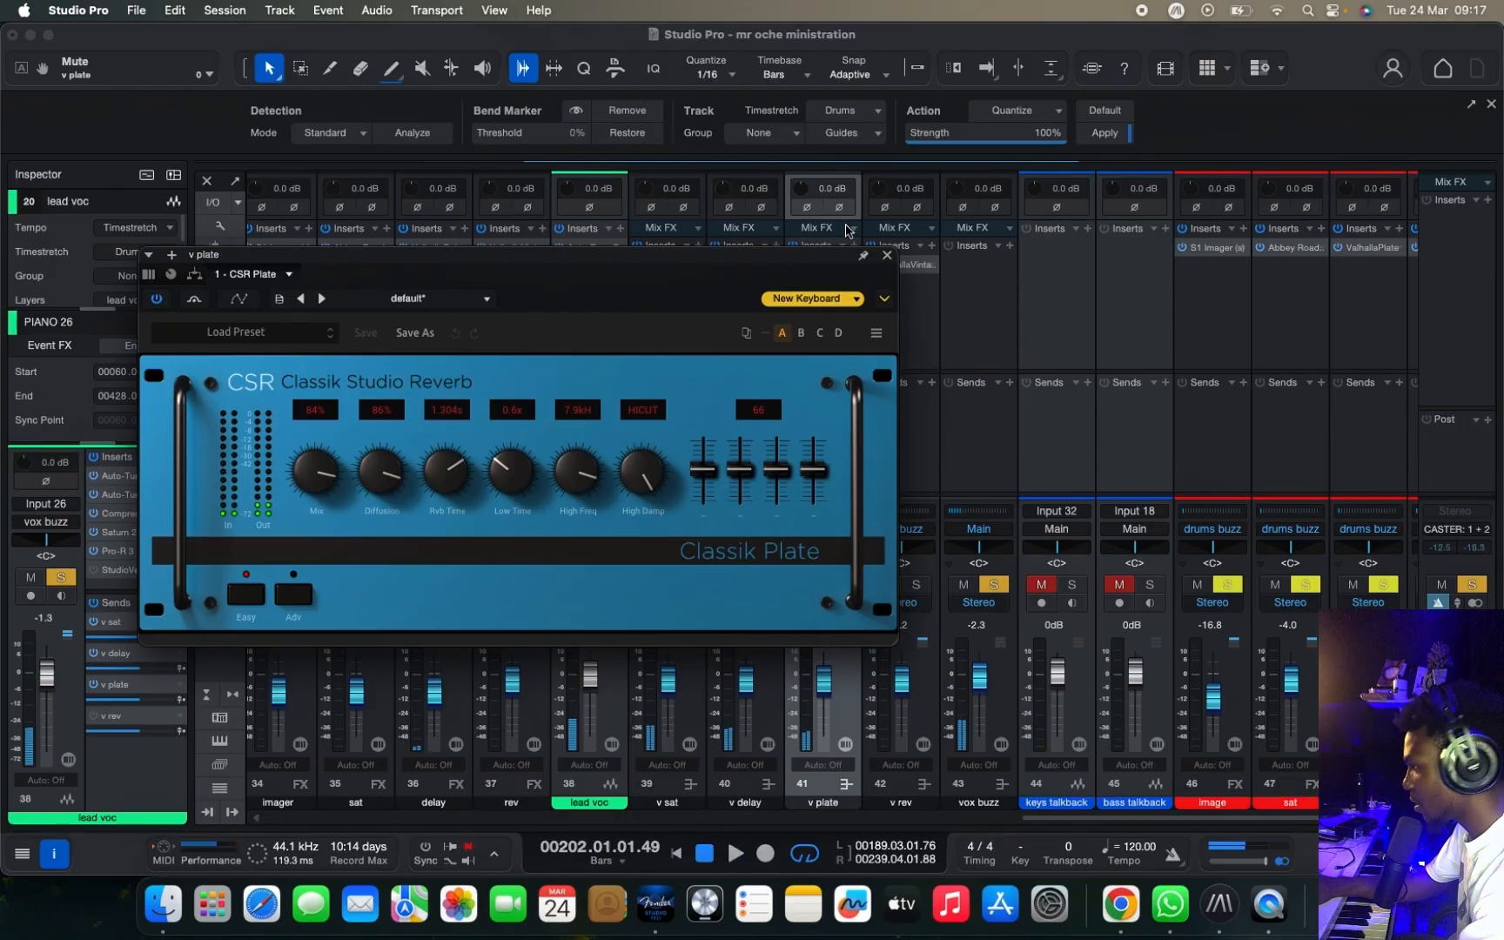
click(886, 256)
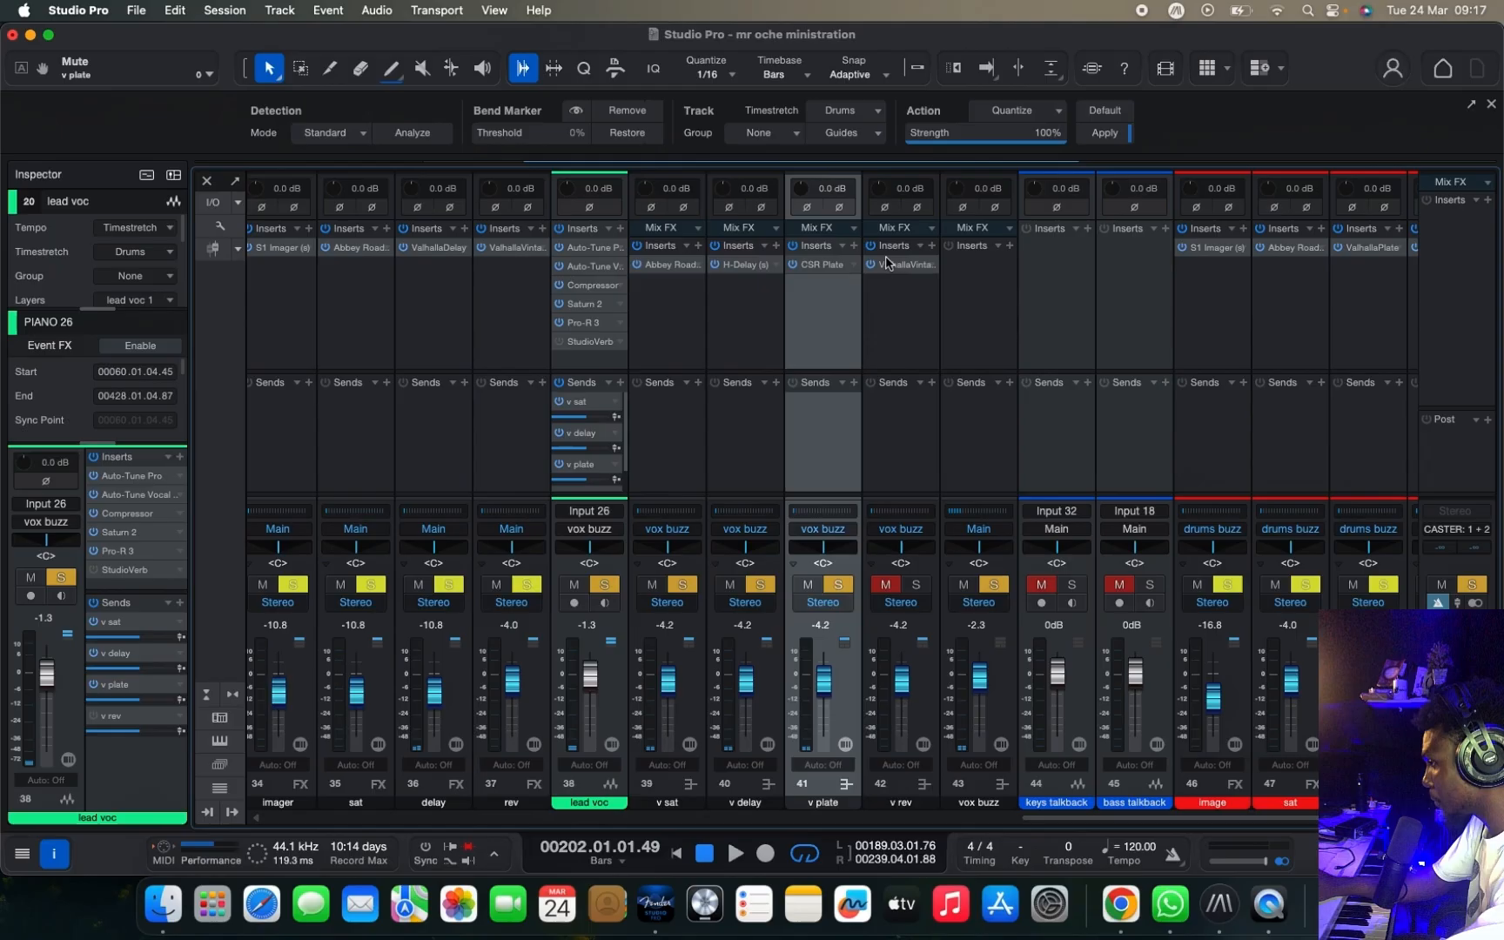
Step: Enable the lead voc send to v rev, unmute and solo that bus, and open its ValhallaVintageVerb plug-in
click(901, 303)
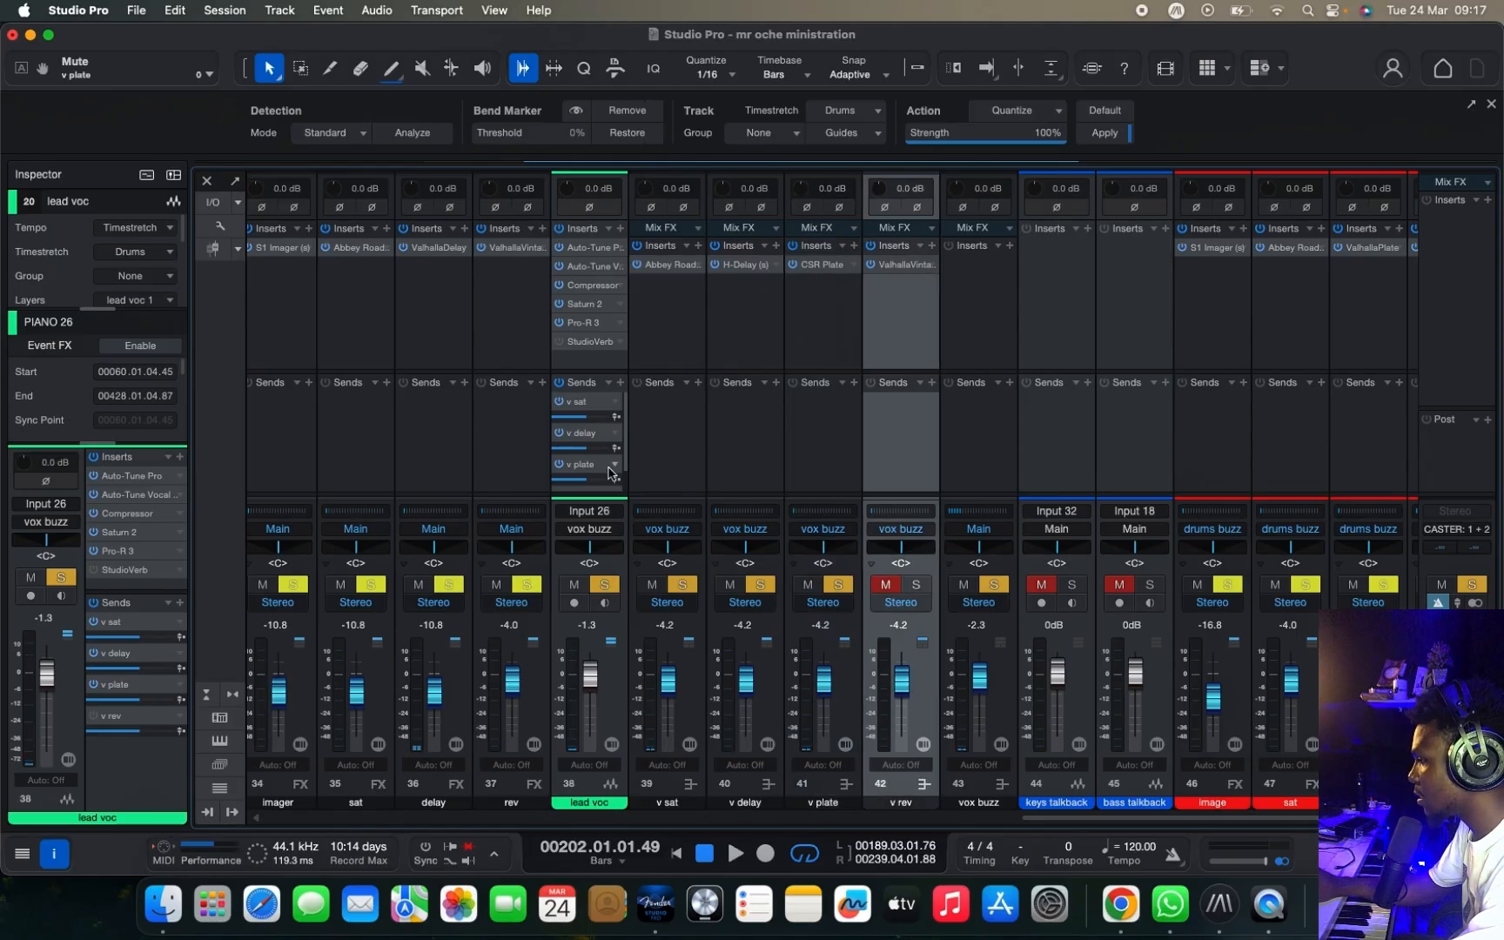
scroll(625, 470, down, 2)
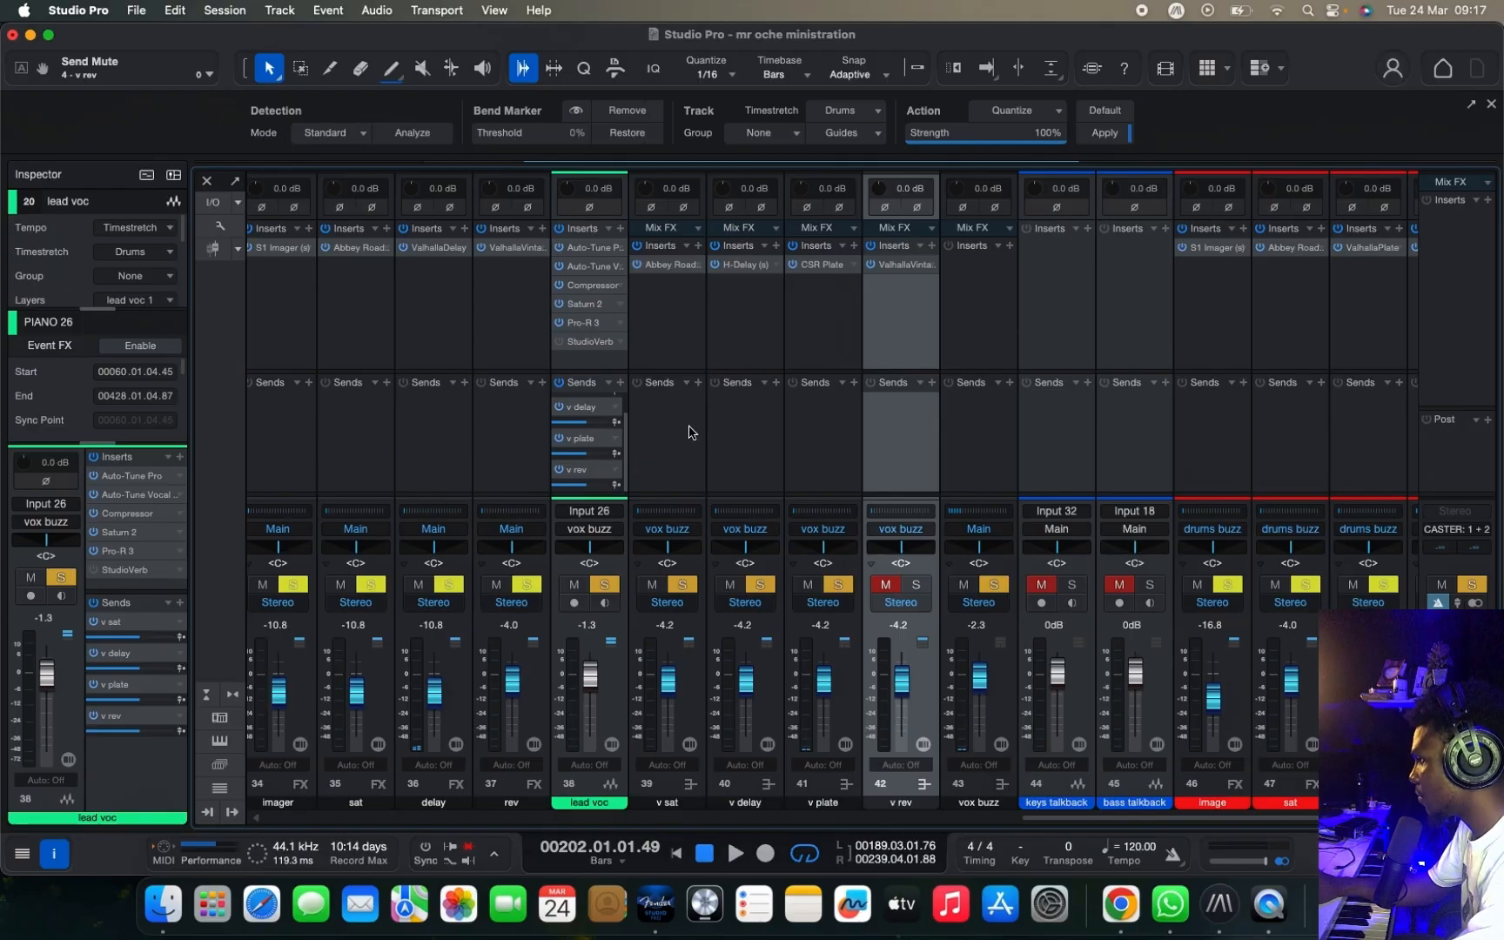
click(886, 585)
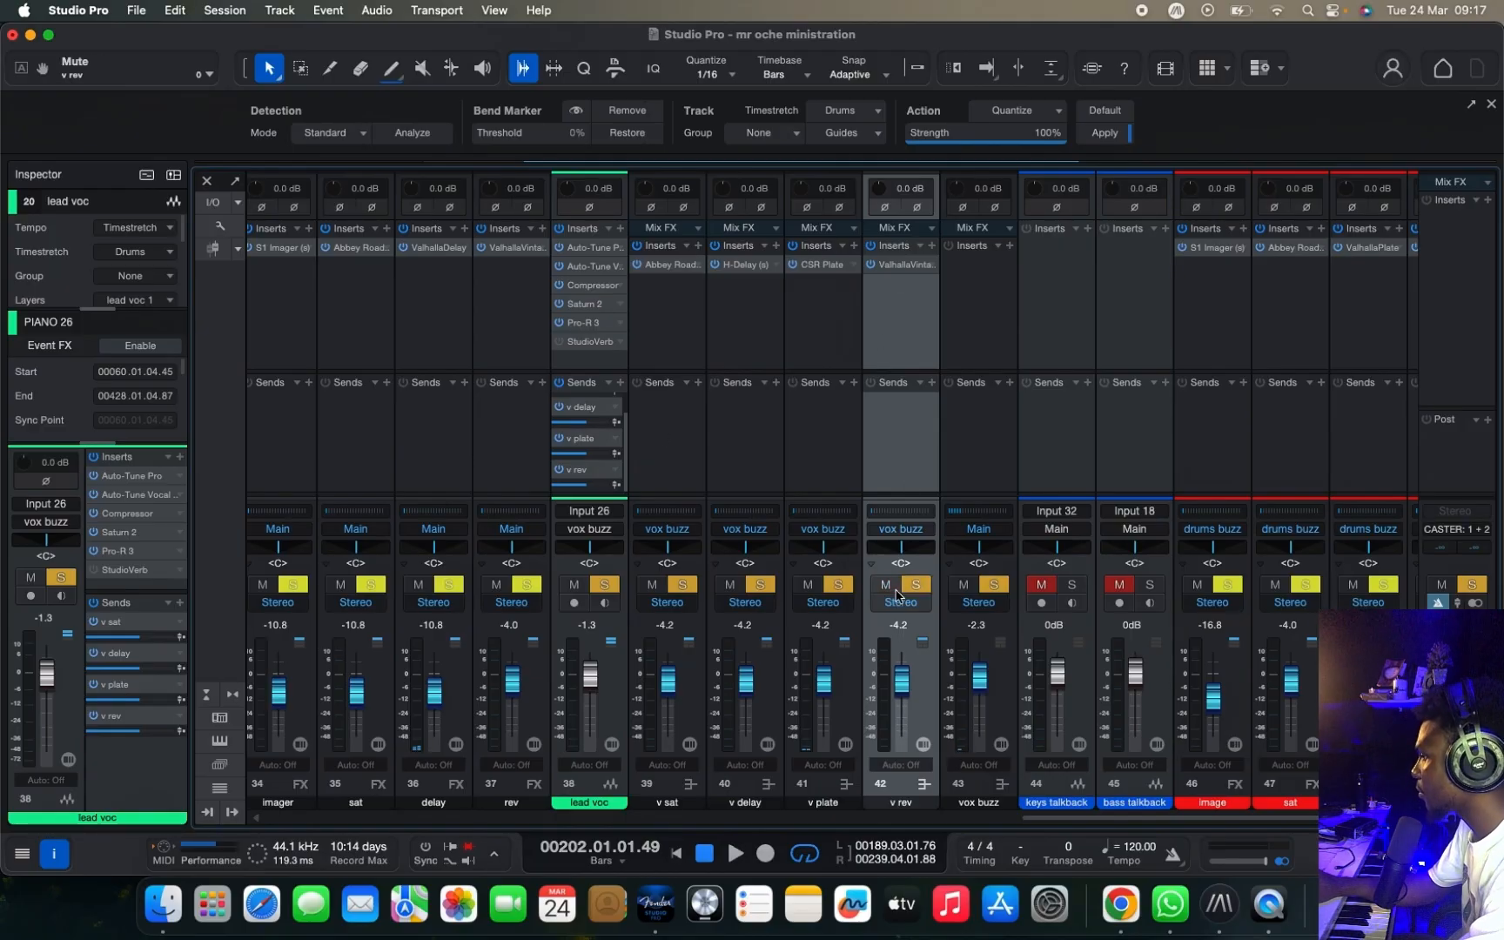
click(907, 266)
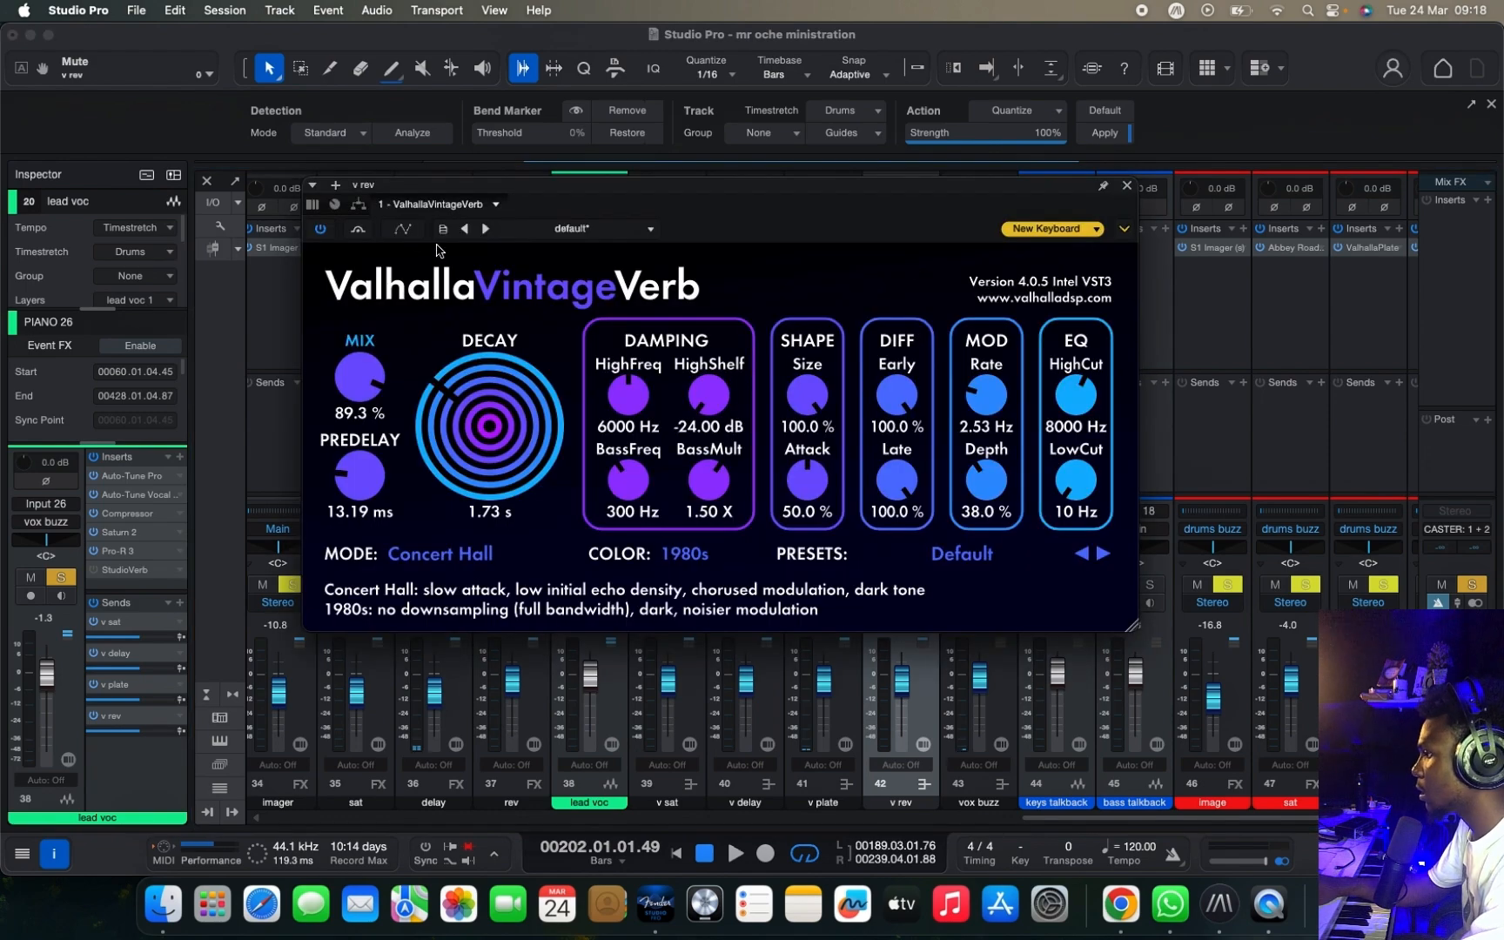
Step: Audition the vocal through ValhallaVintageVerb, set its EQ high cut to 8580 Hz, and close the plug-in
key(space)
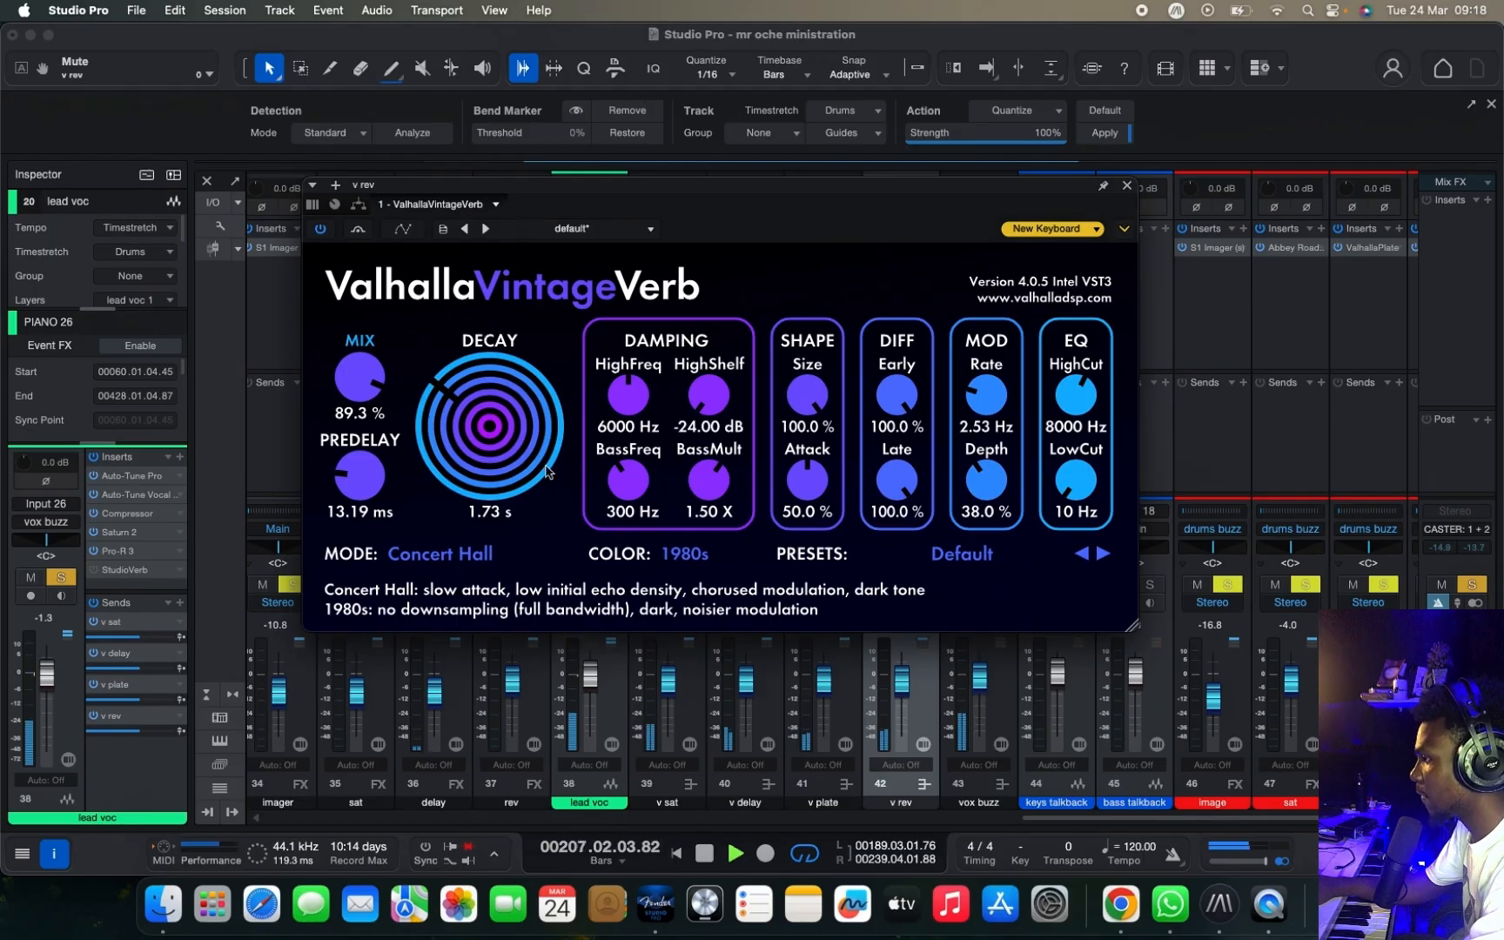
key(space)
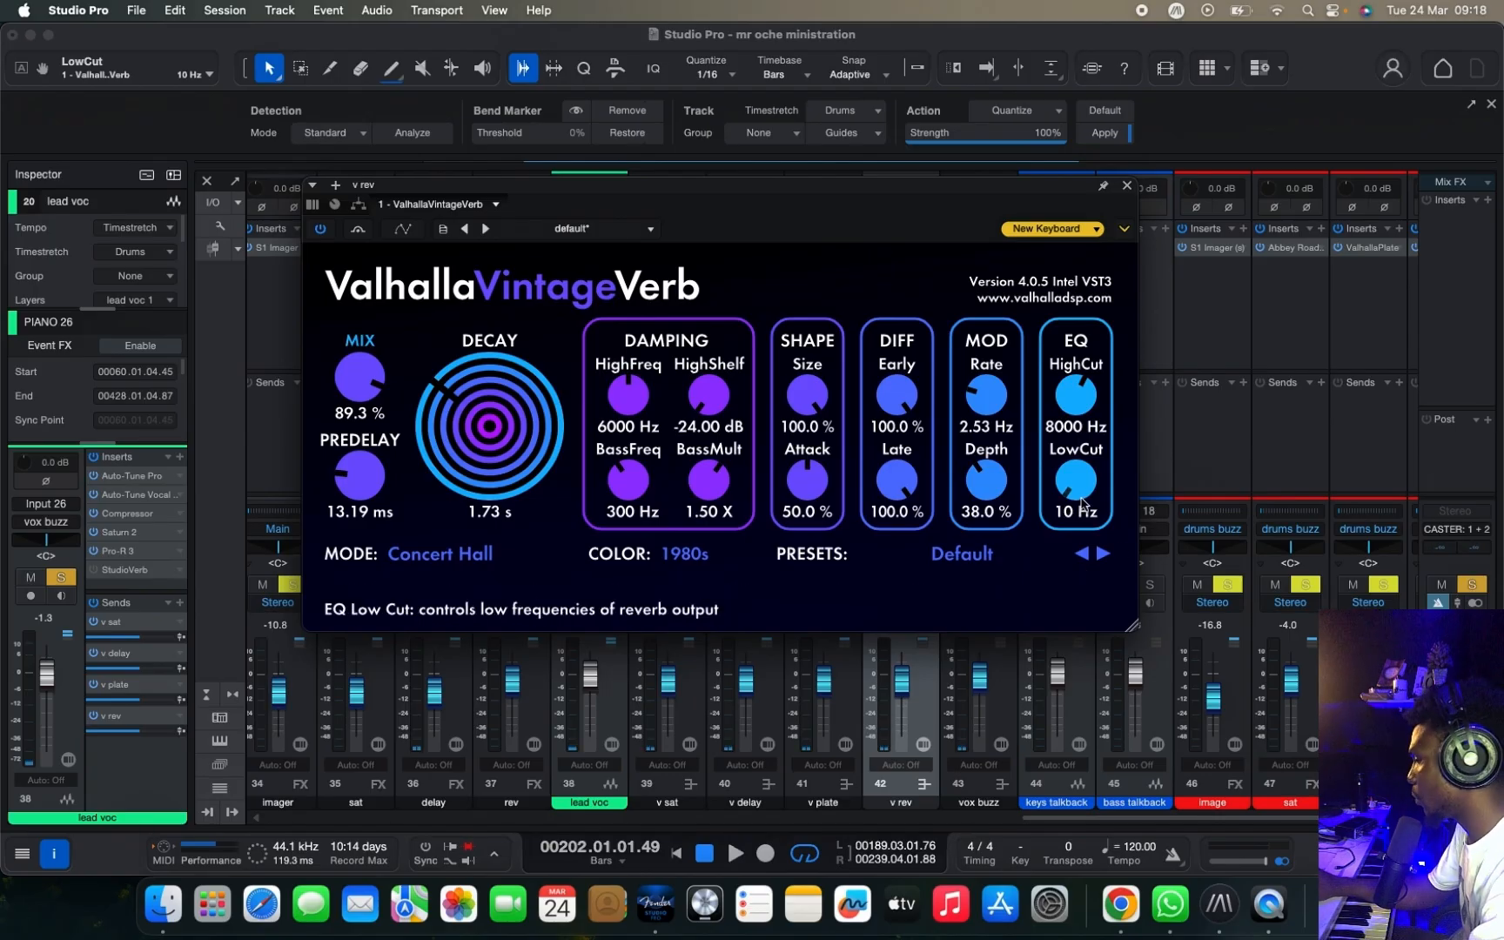
mouse_move(1080, 376)
mouse_down()
mouse_move(1084, 355)
mouse_move(1083, 390)
mouse_up()
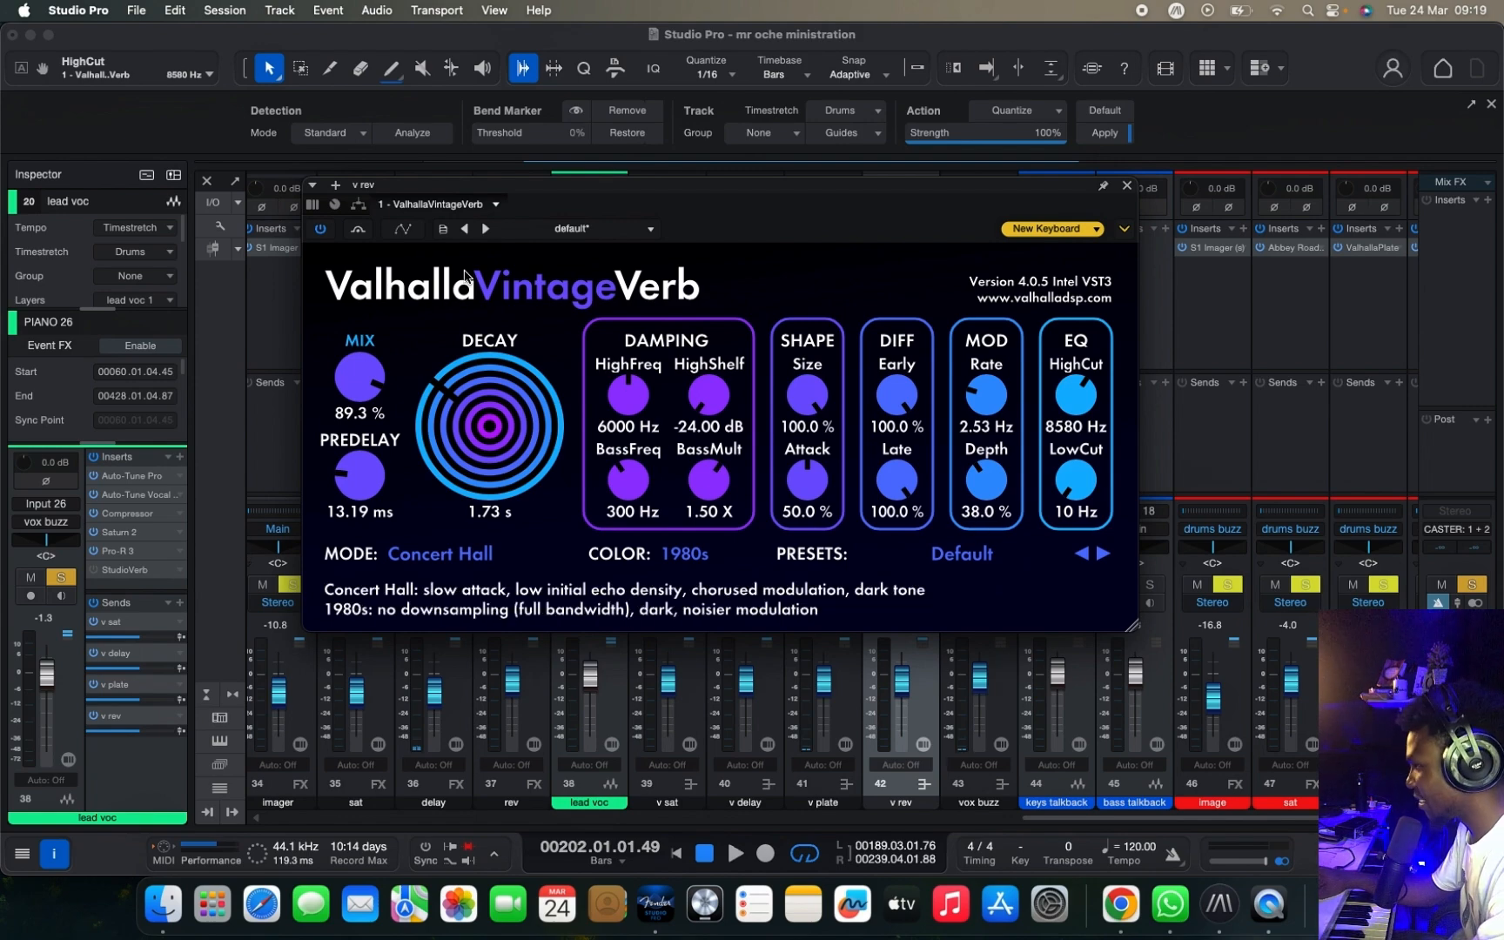
click(1126, 186)
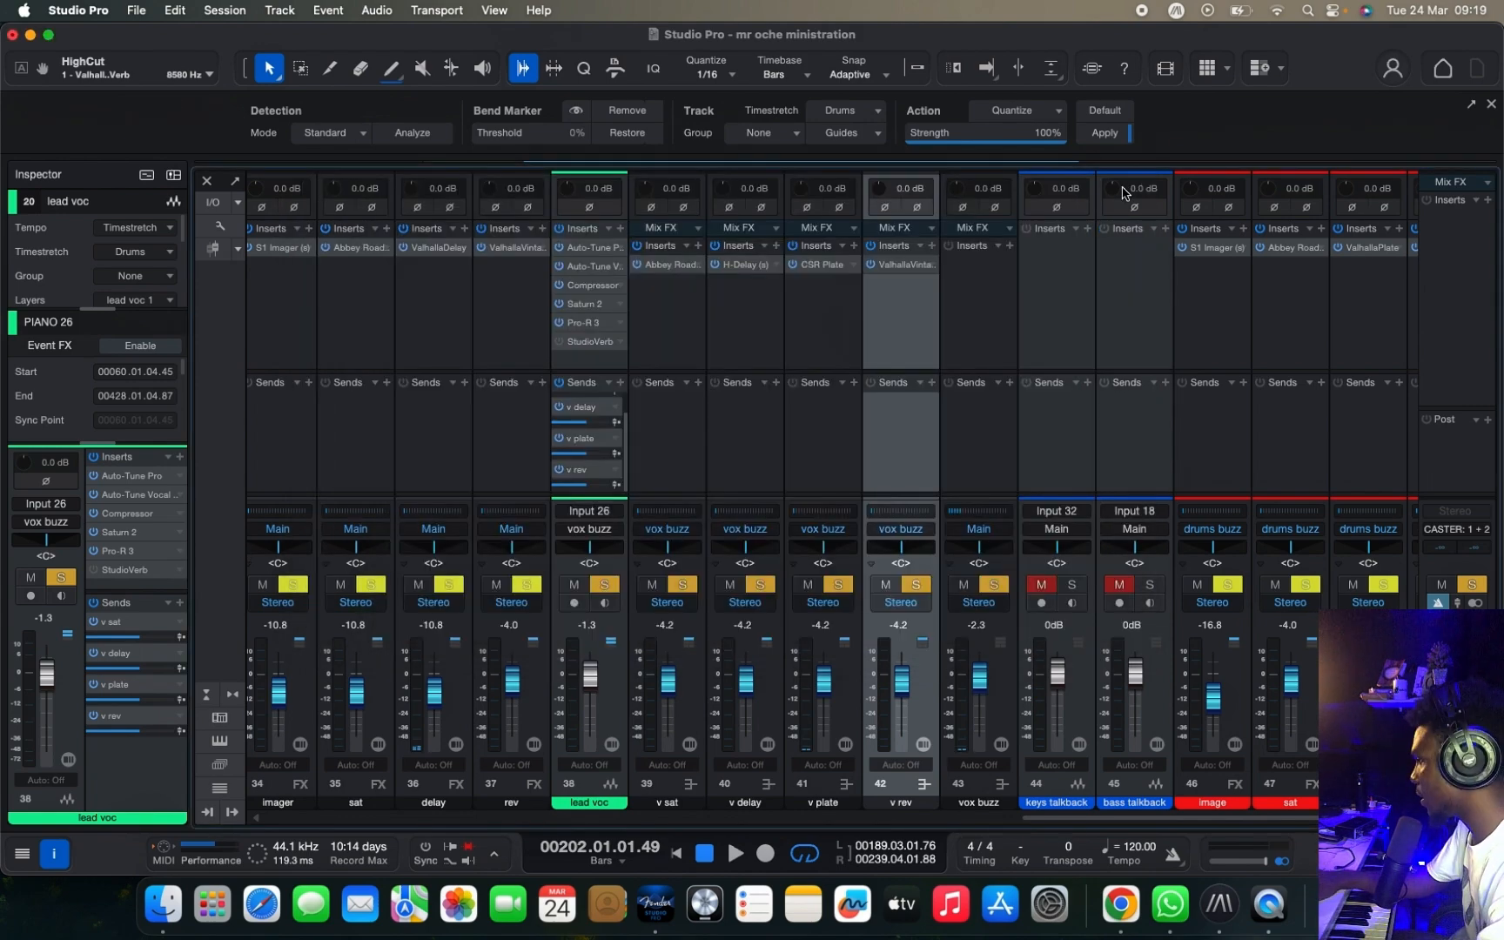
Step: Play the soloed lead vocal with its saturation, delay, plate and reverb sends all active, and stop playback
key(space)
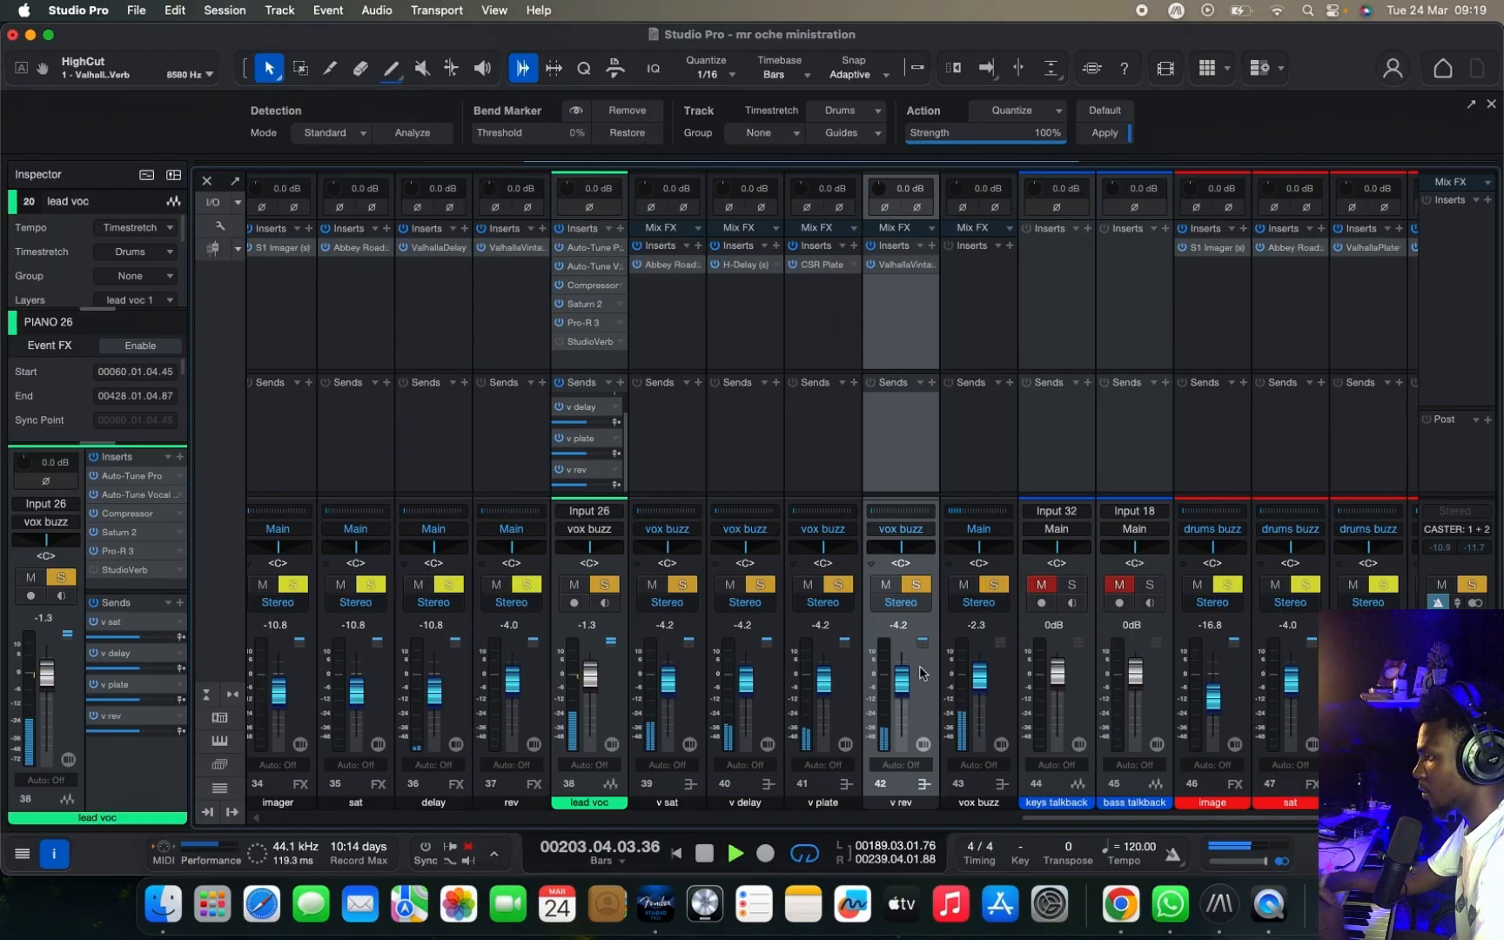
key(space)
key(space)
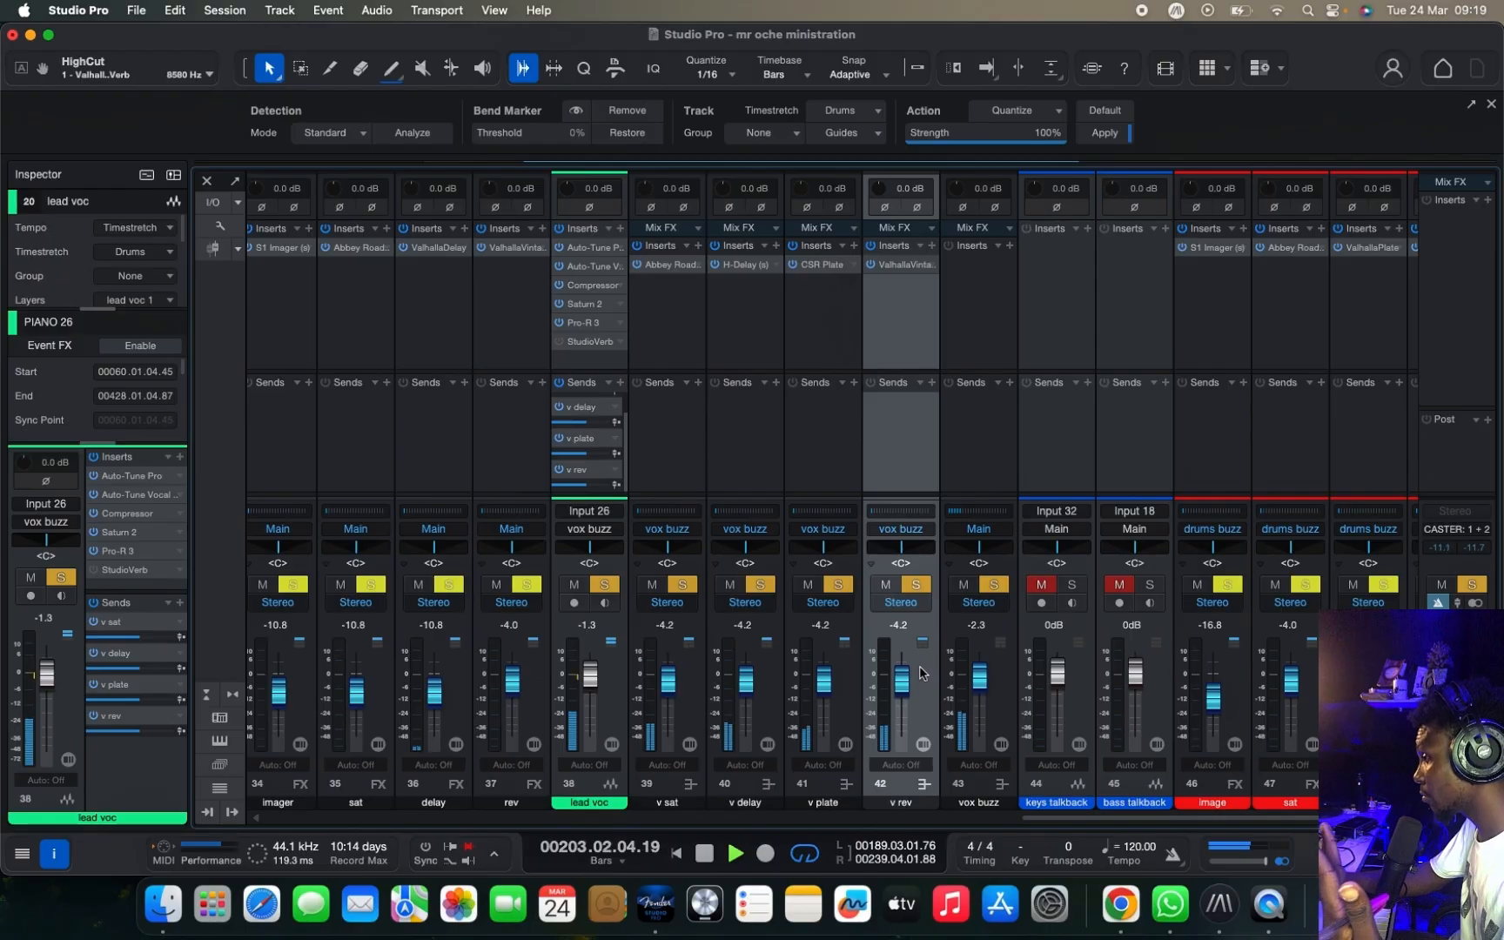
key(space)
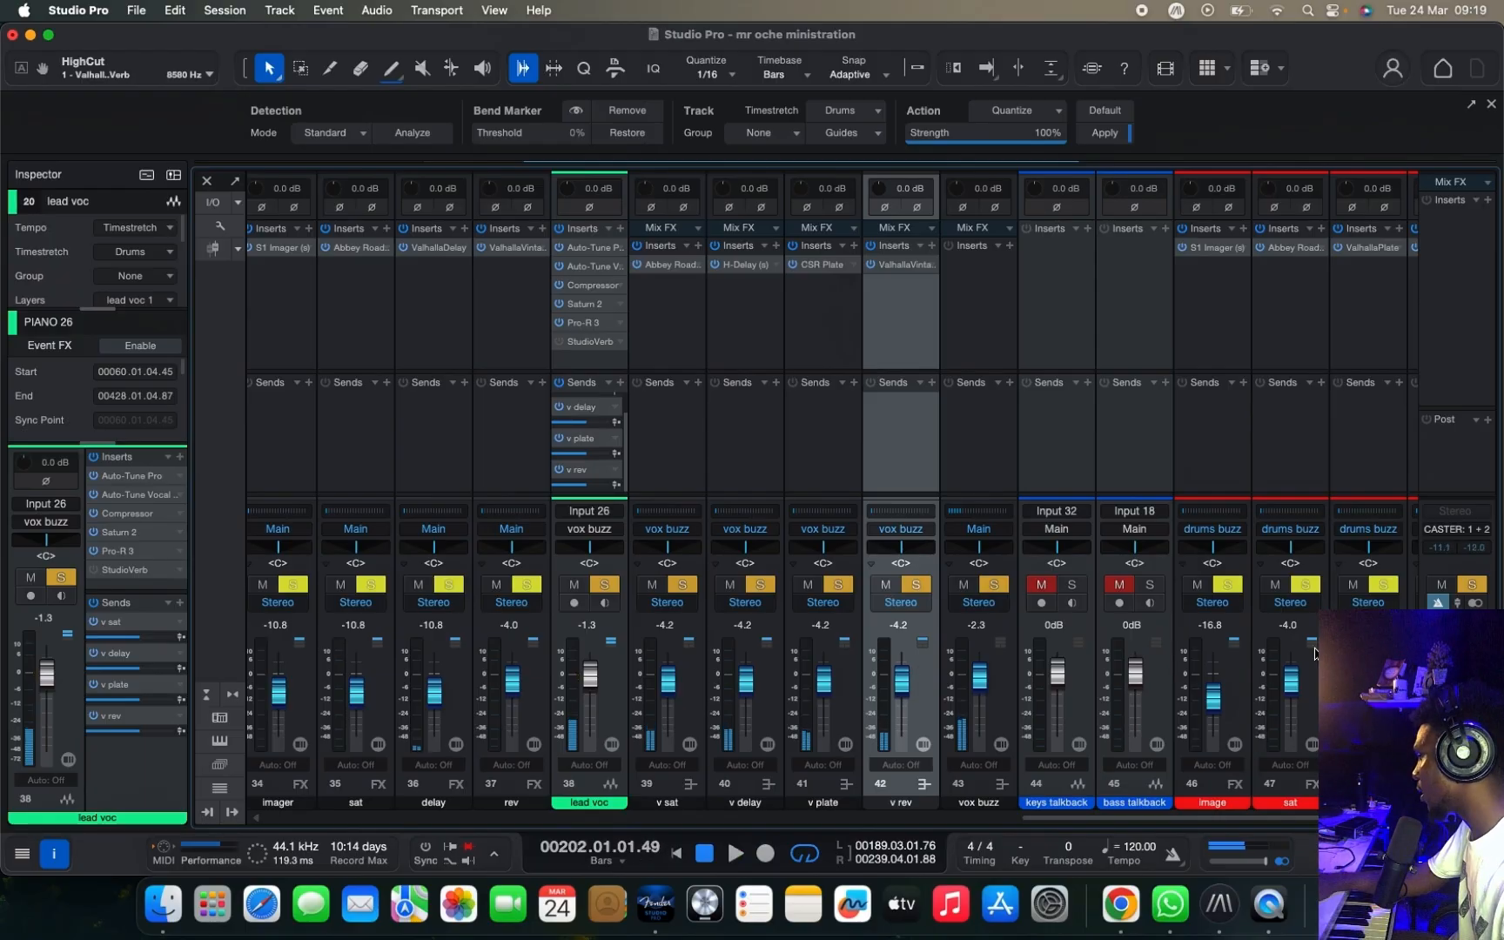
Step: Clear the solos across the mix, start full-mix playback, and switch from the mixer to the arrangement
click(1483, 584)
key(space)
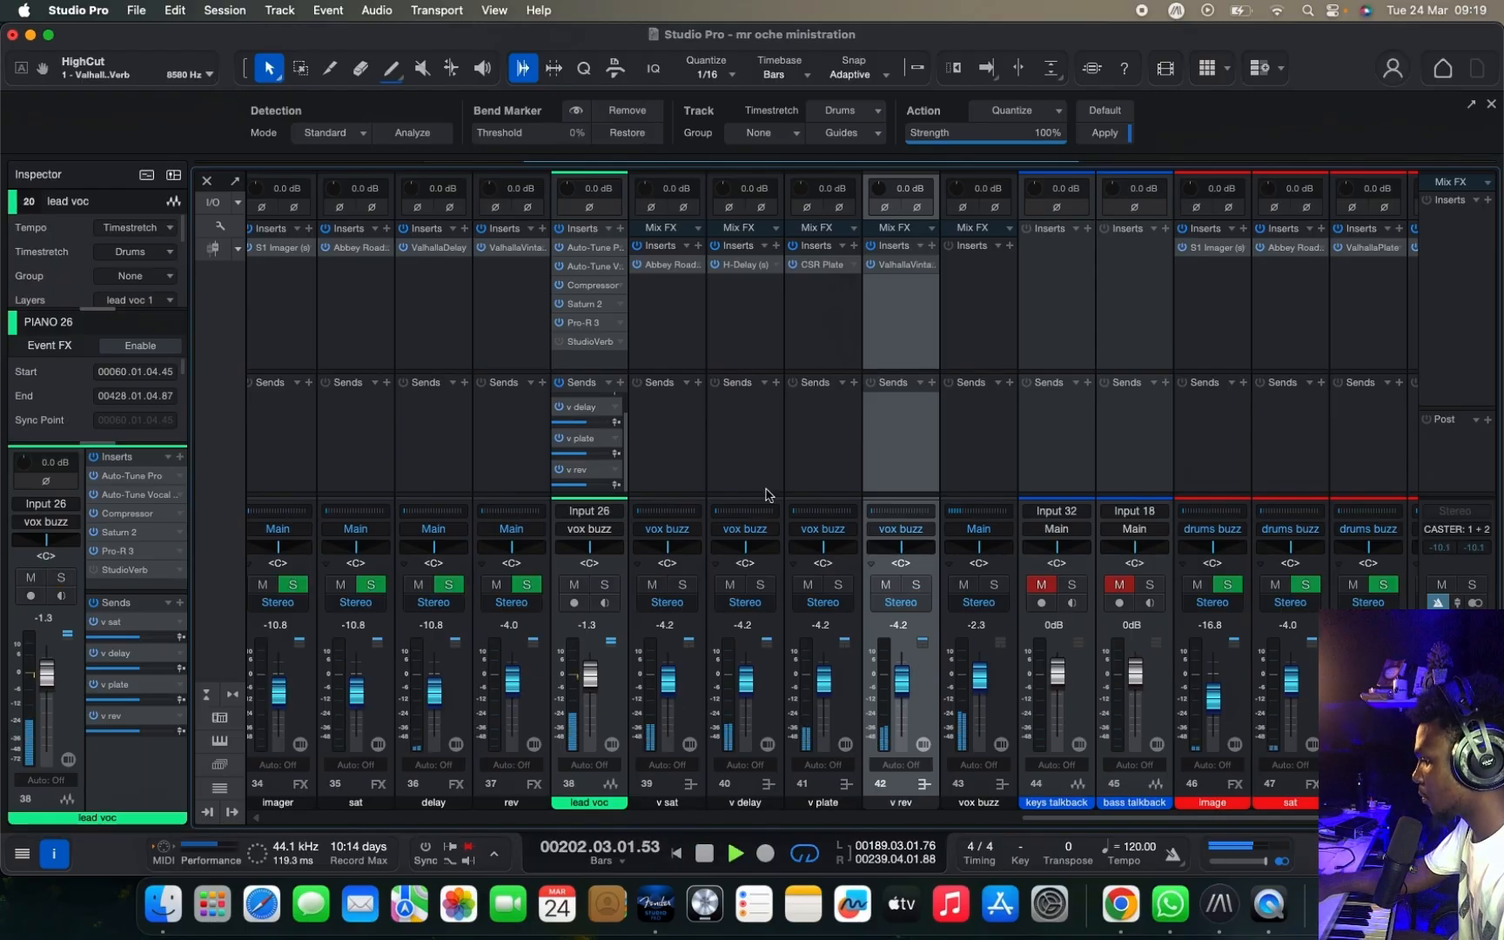
key(F3)
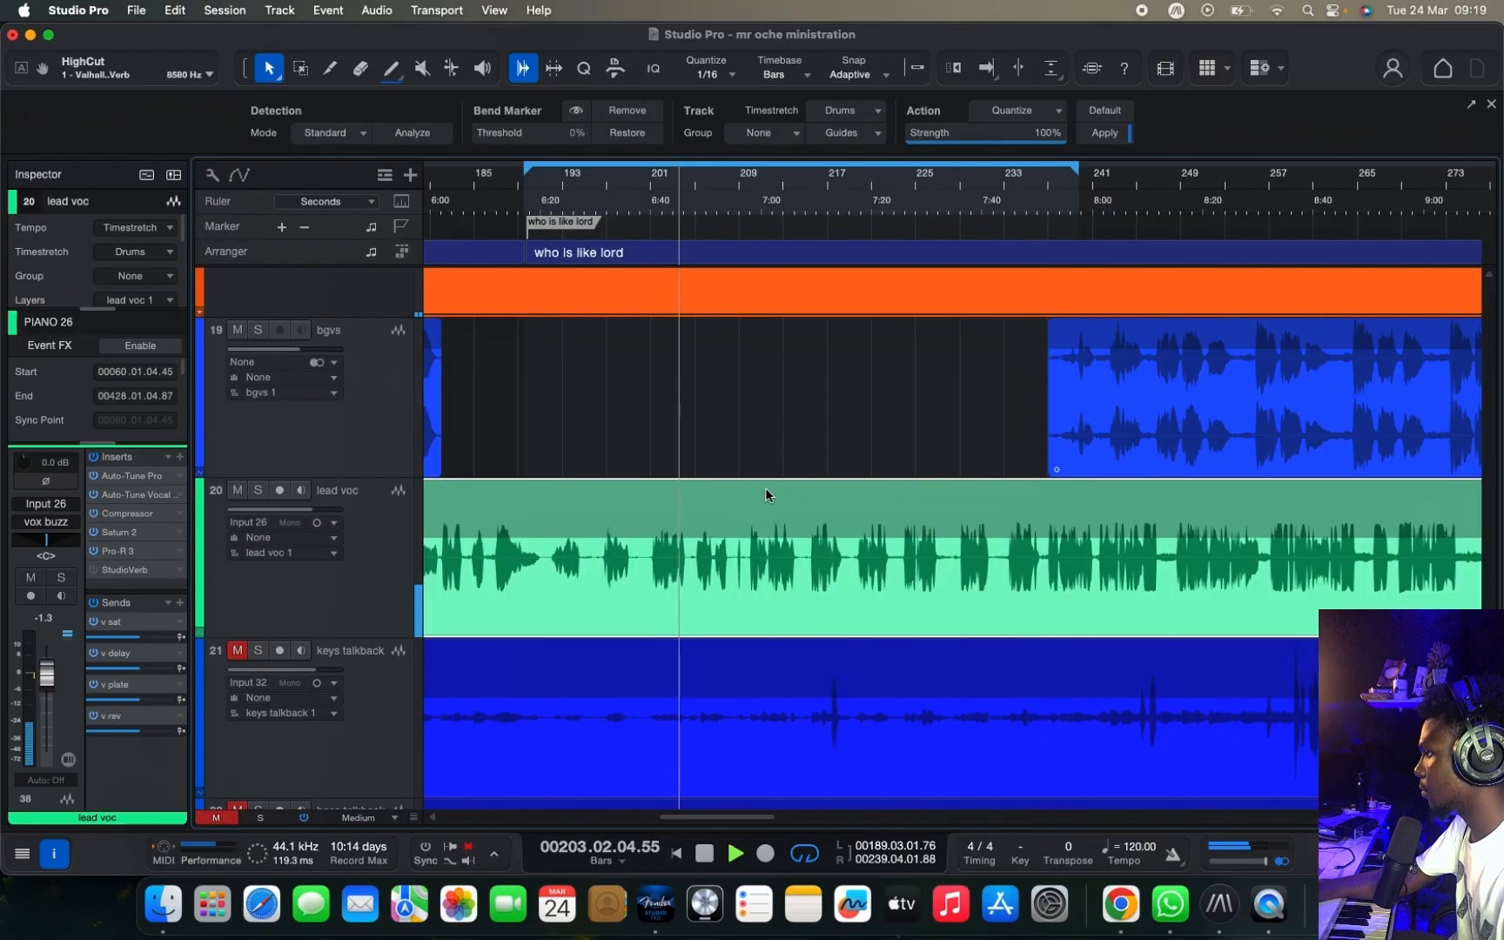
Step: Examine the keys, pad, horns, background and lead vocal tracks around "who is like lord" while the full mix plays
key(z)
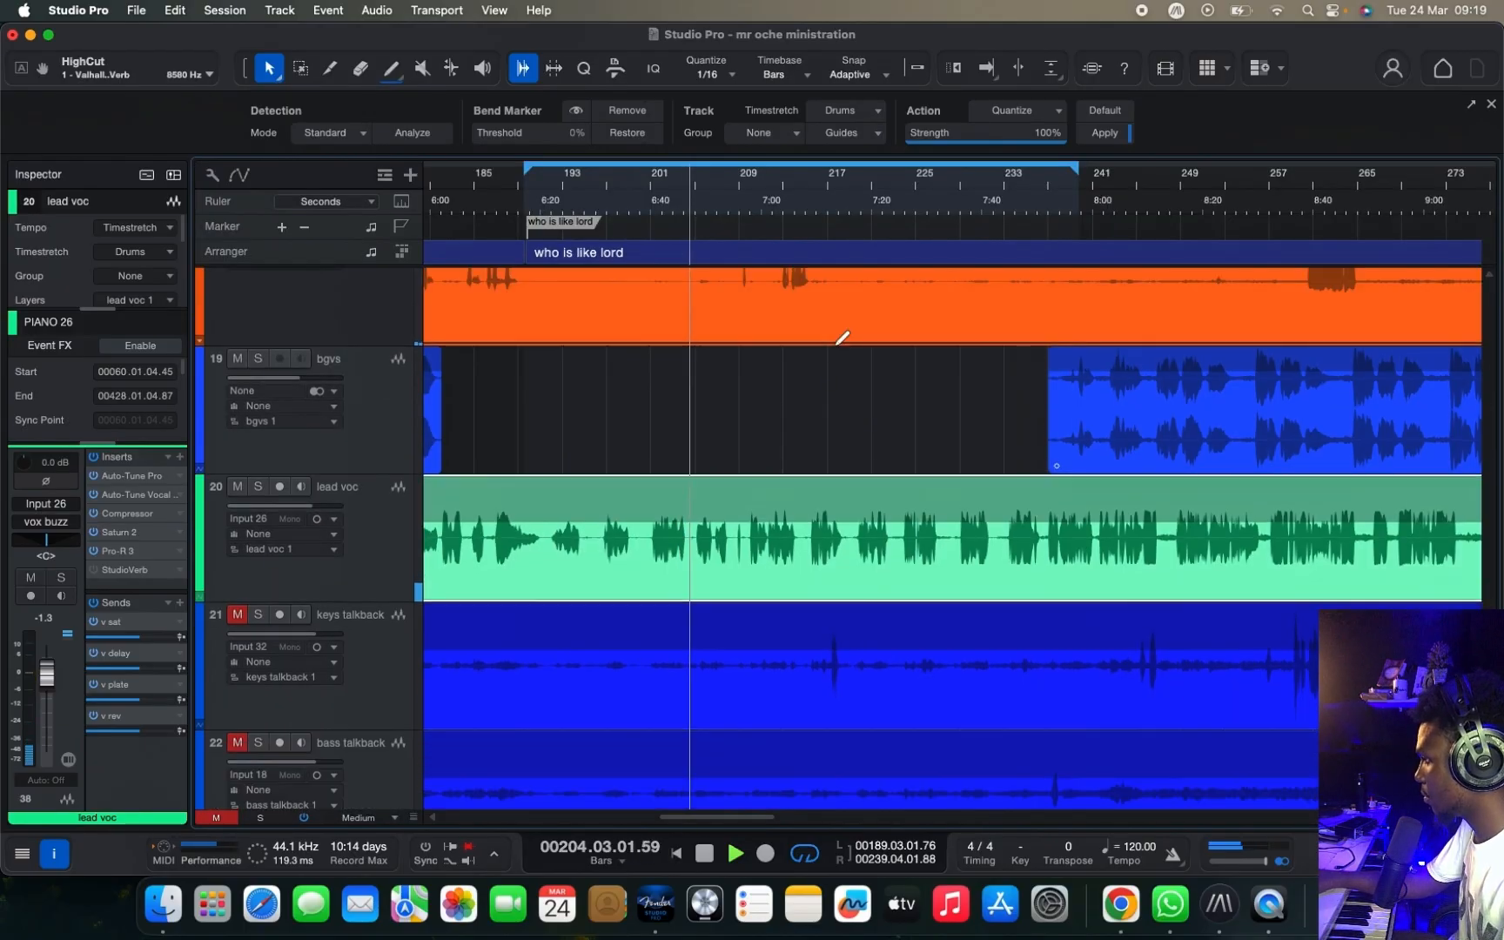
key(shift+w)
key(shift+w)
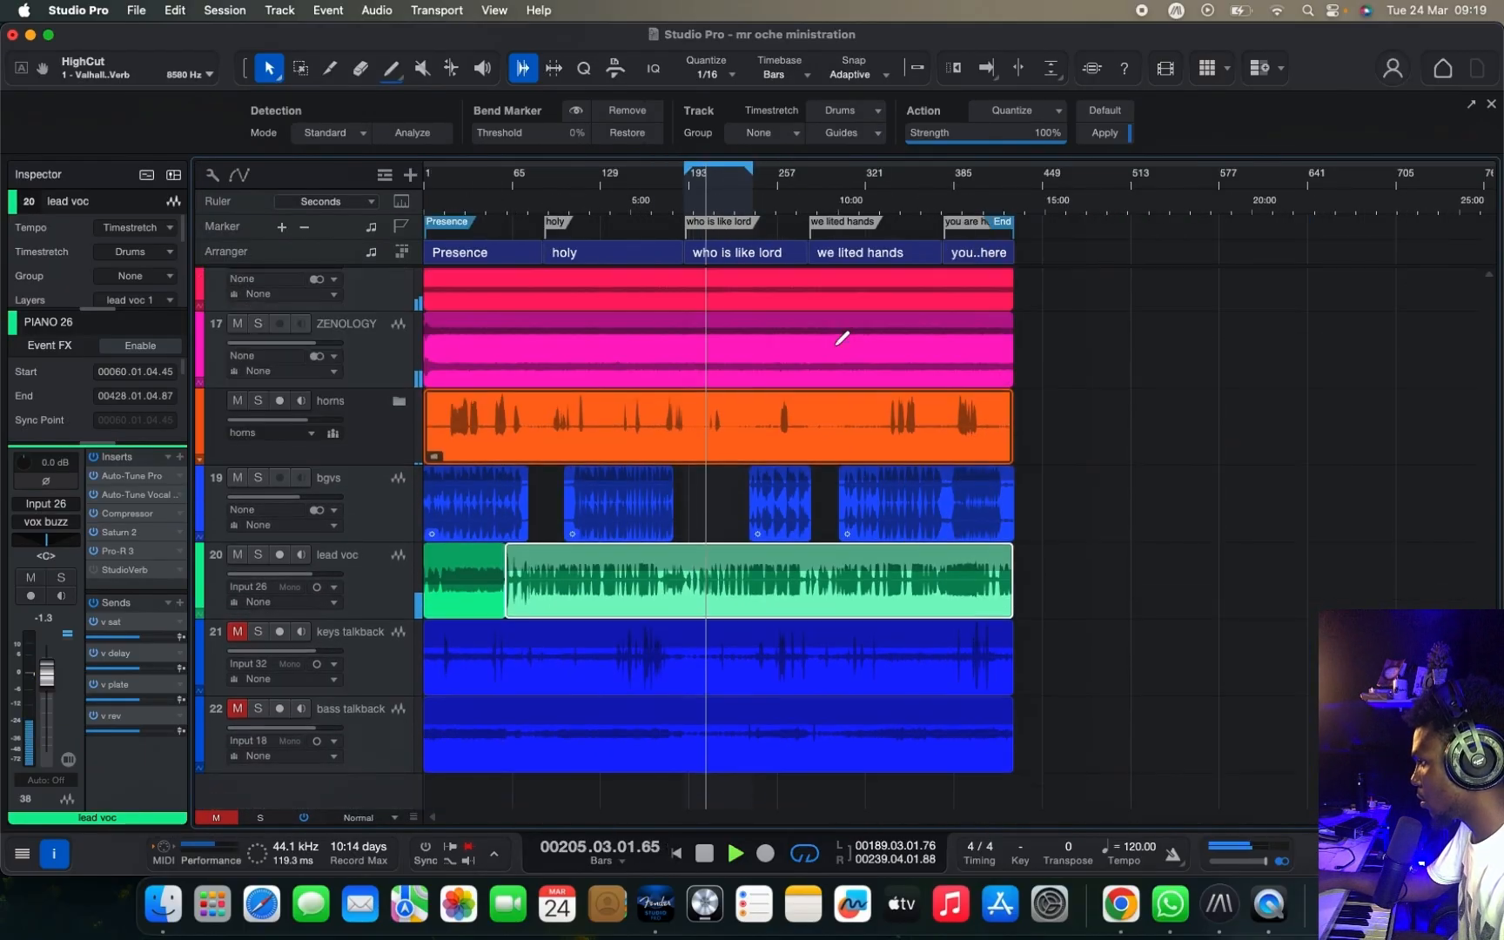
key(e)
key(e)
key(e)
key(shift+w)
key(shift+w)
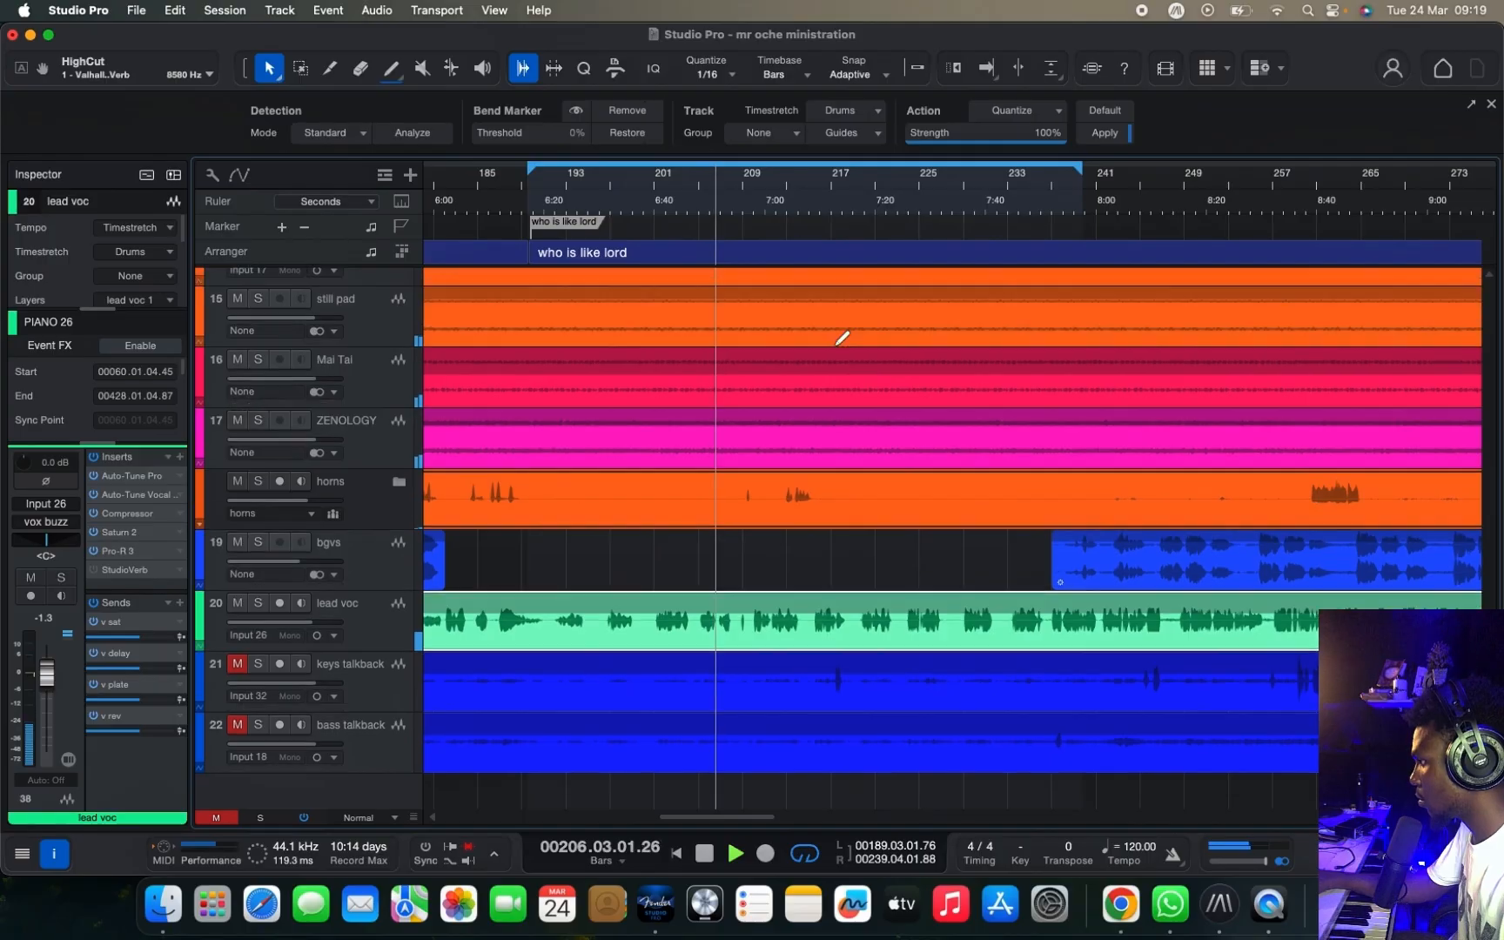
key(w)
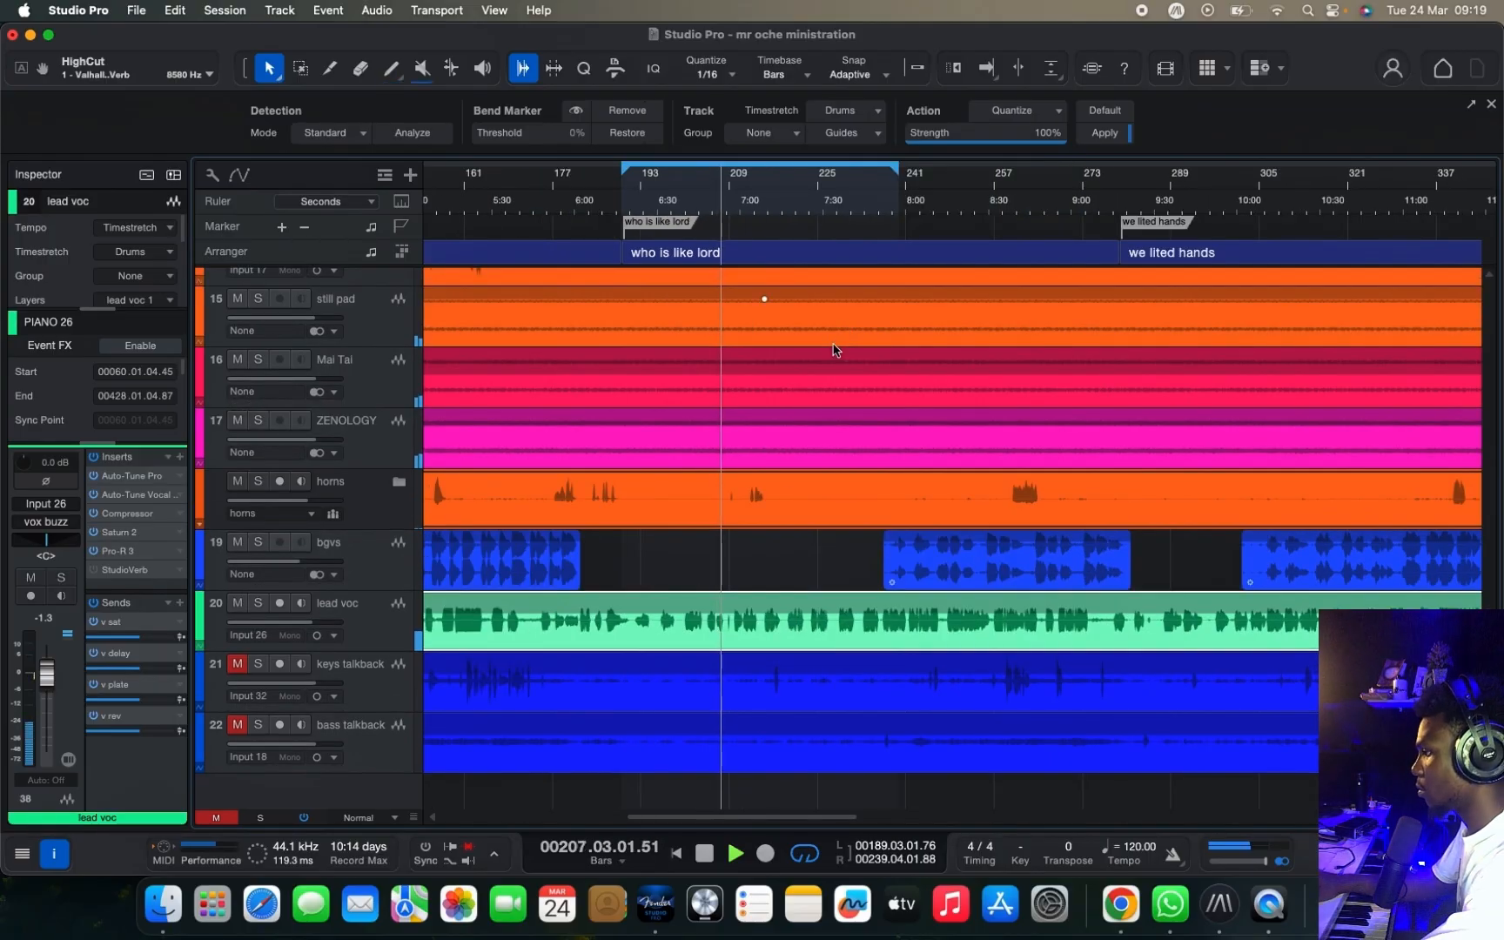
scroll(833, 350, up, 2)
scroll(833, 350, up, 1)
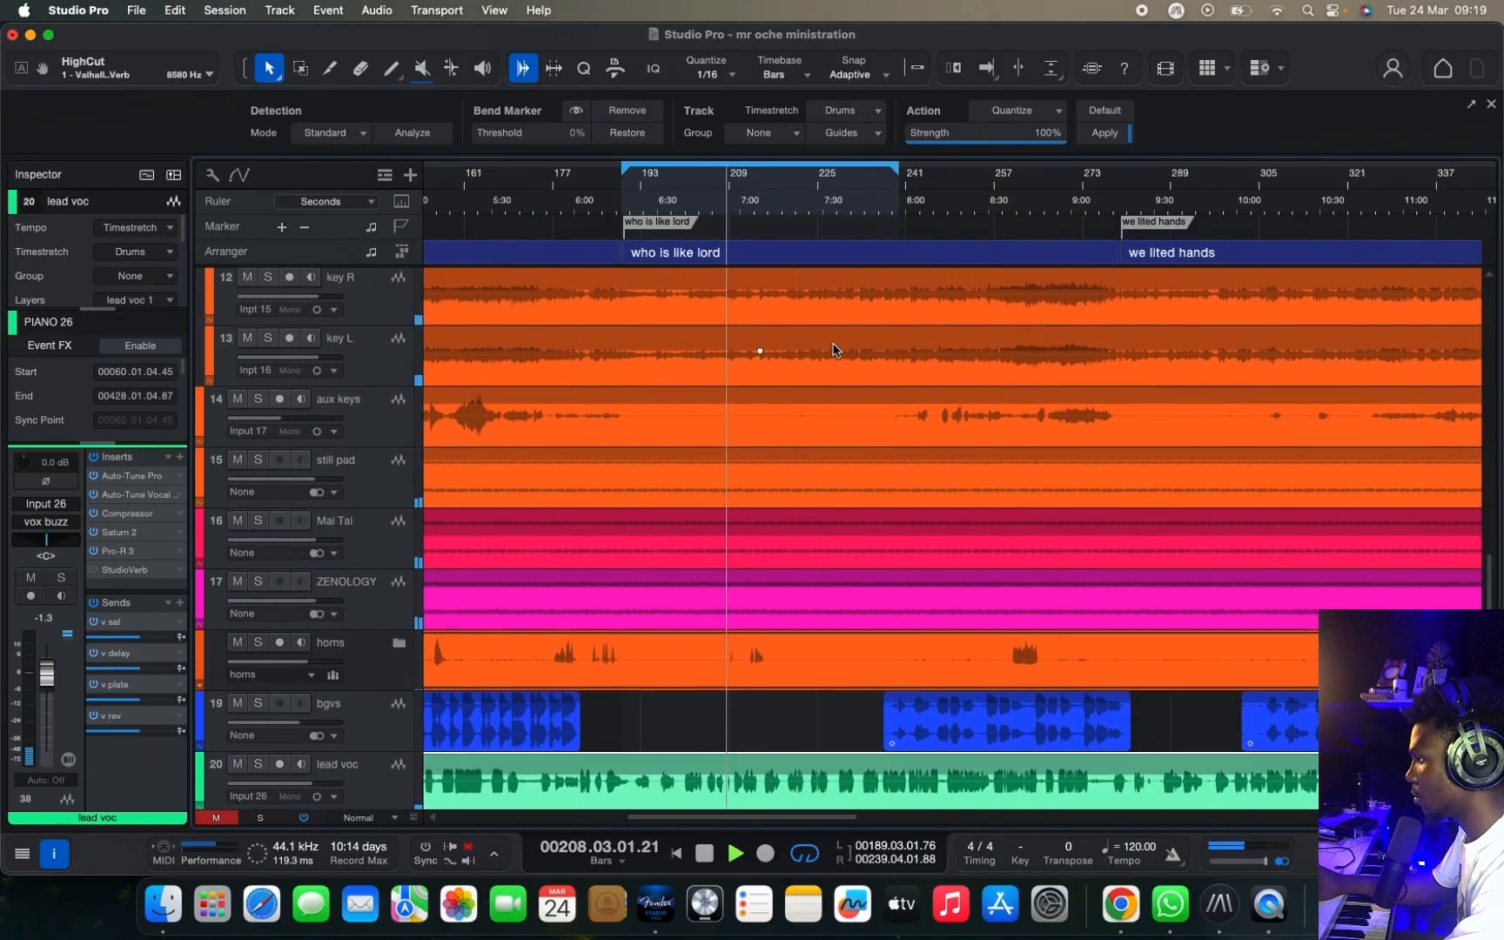
scroll(833, 350, down, 2)
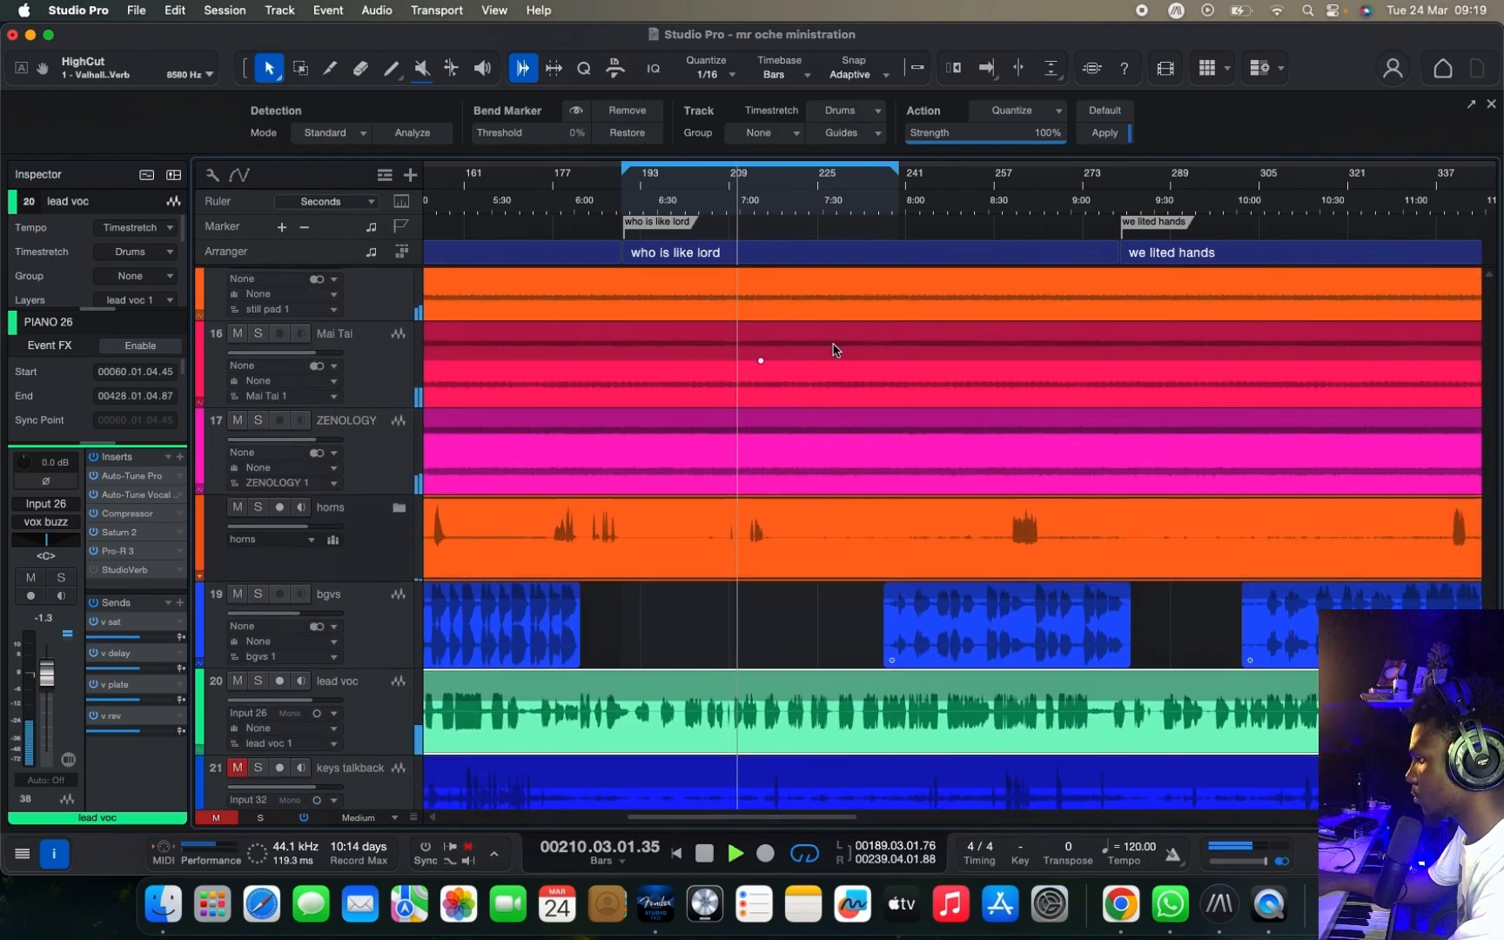
key(shift+e)
scroll(833, 350, up, 4)
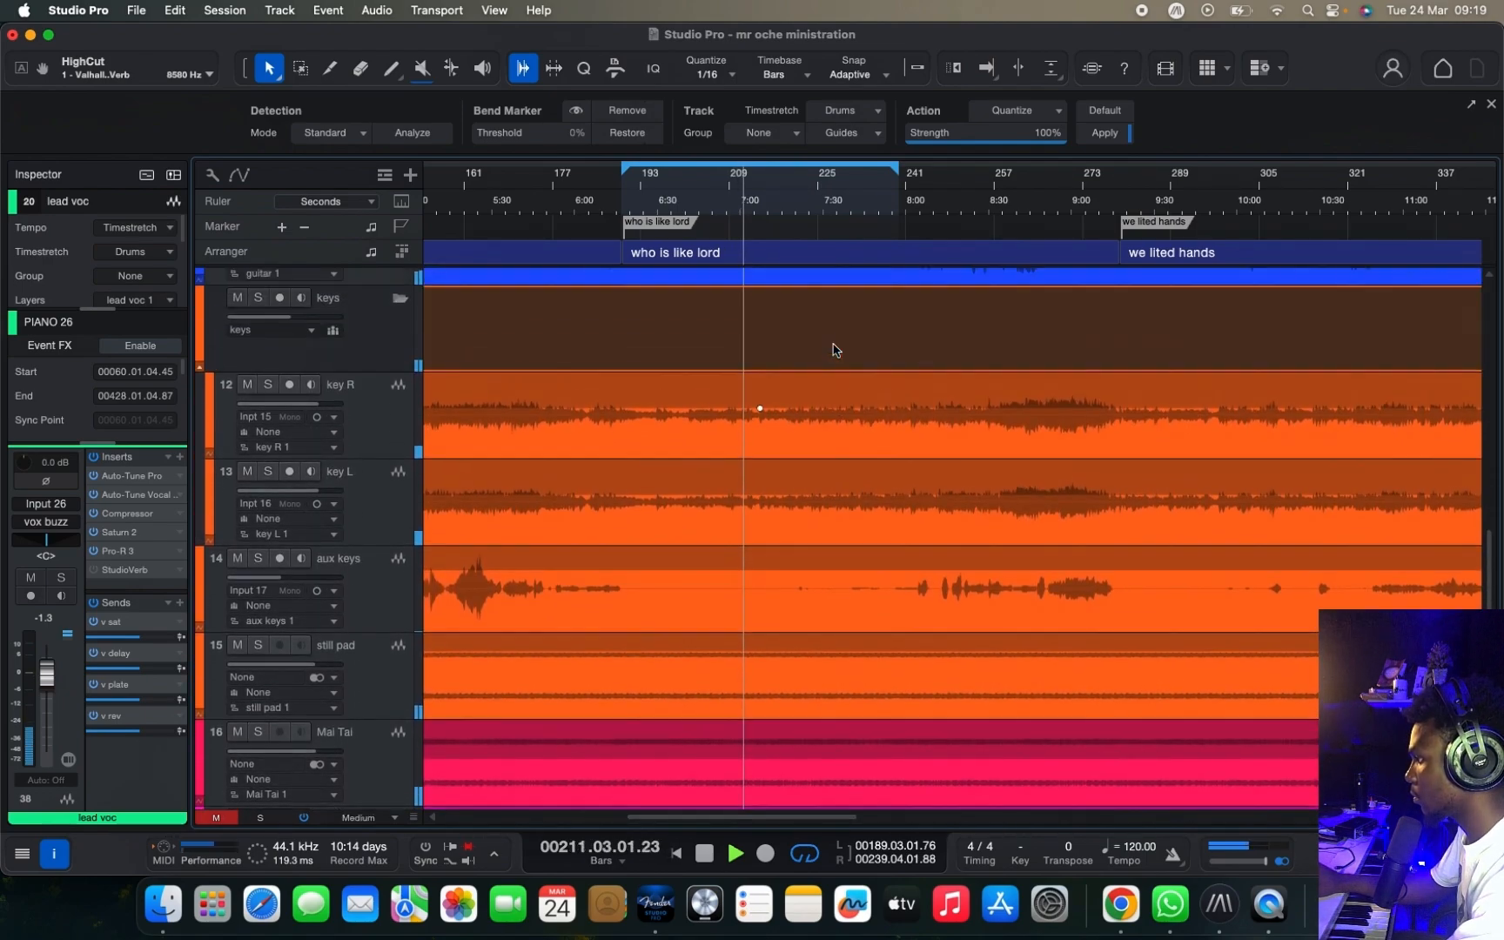
scroll(833, 350, down, 8)
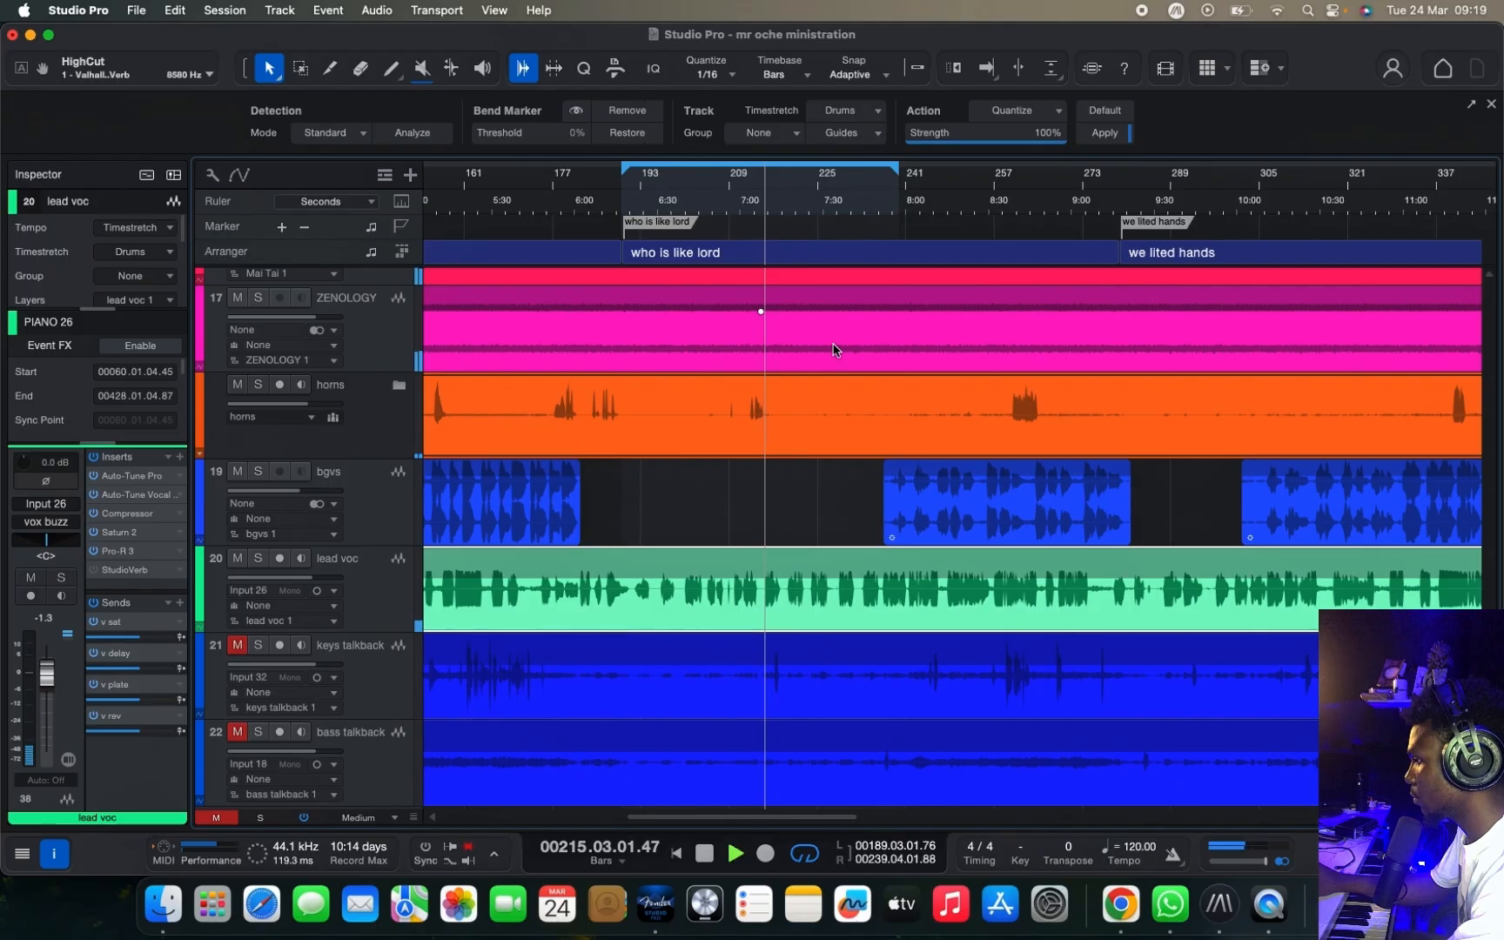
Step: Turn off looping of the "who is like lord" range and stop playback
key(e)
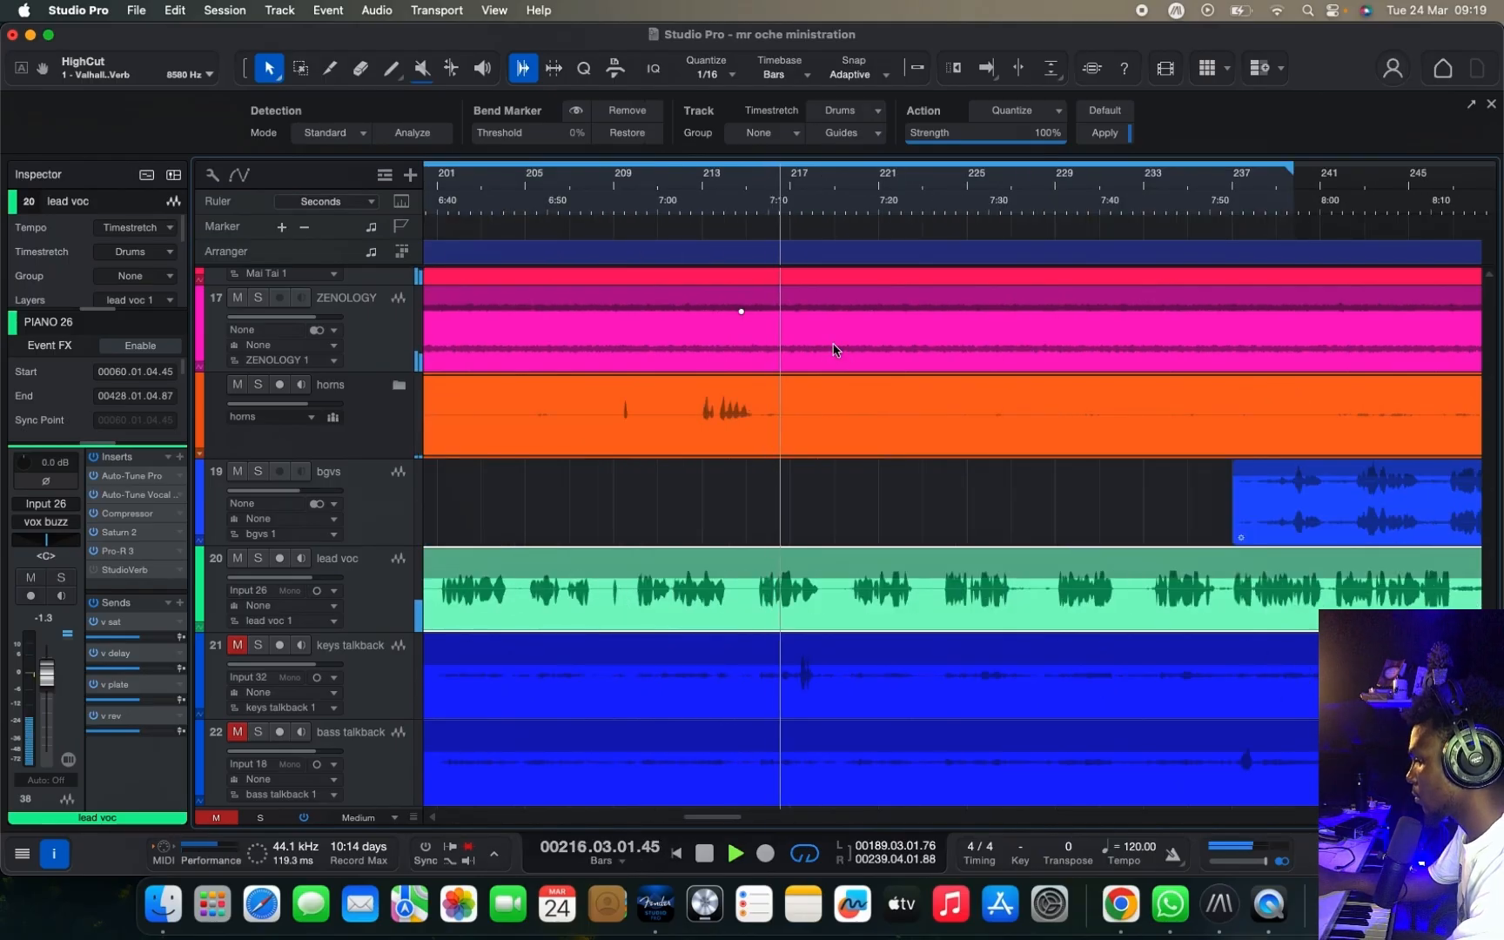
key(c)
key(w)
key(c)
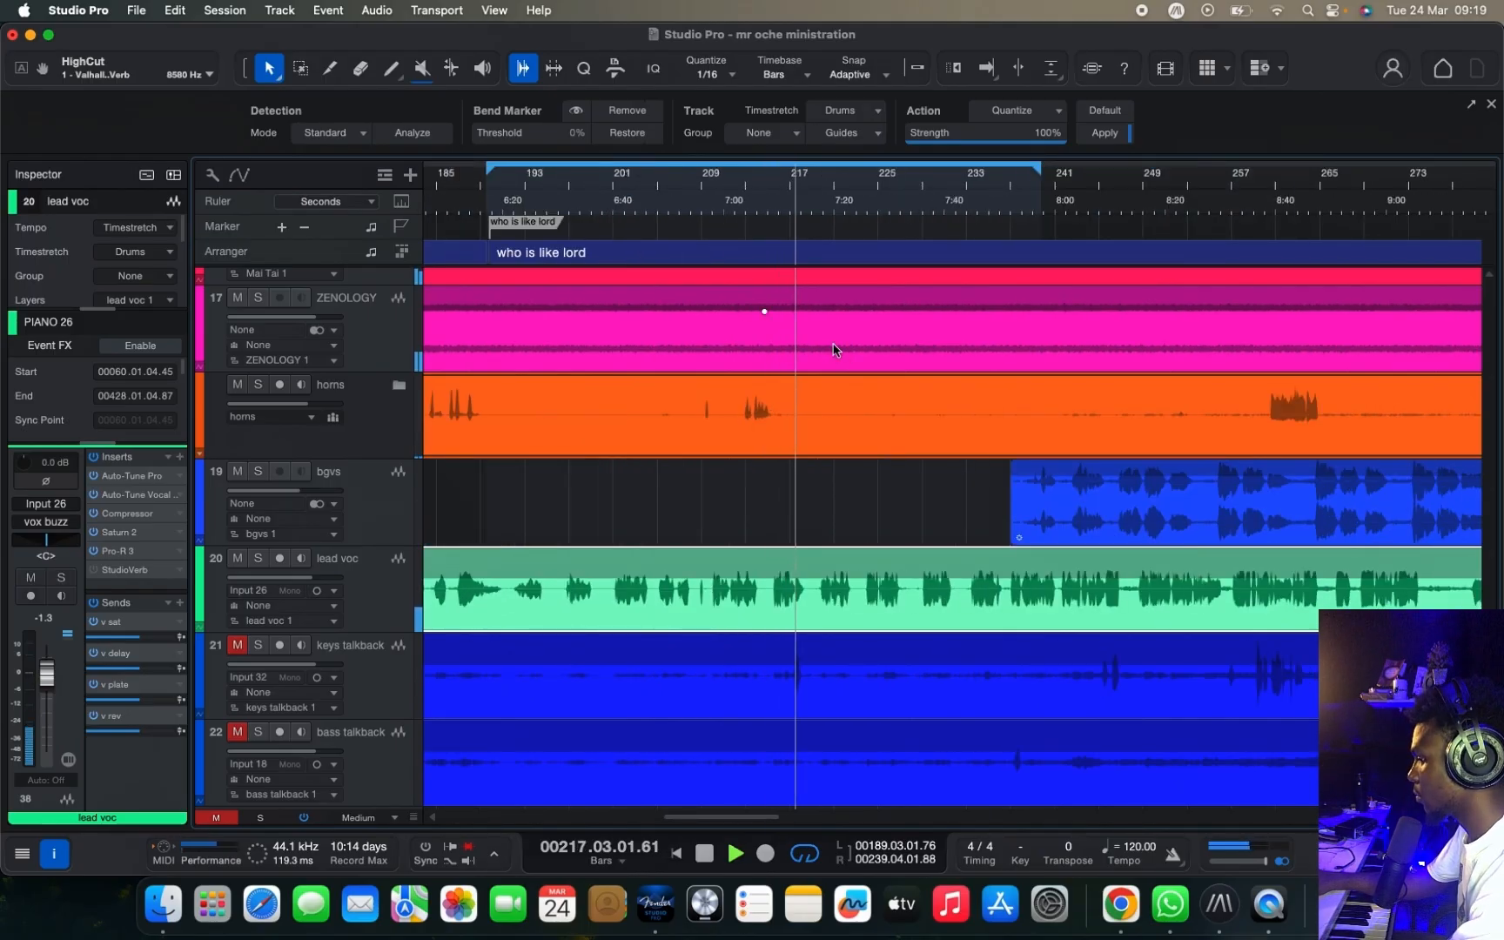
key(w)
key(w)
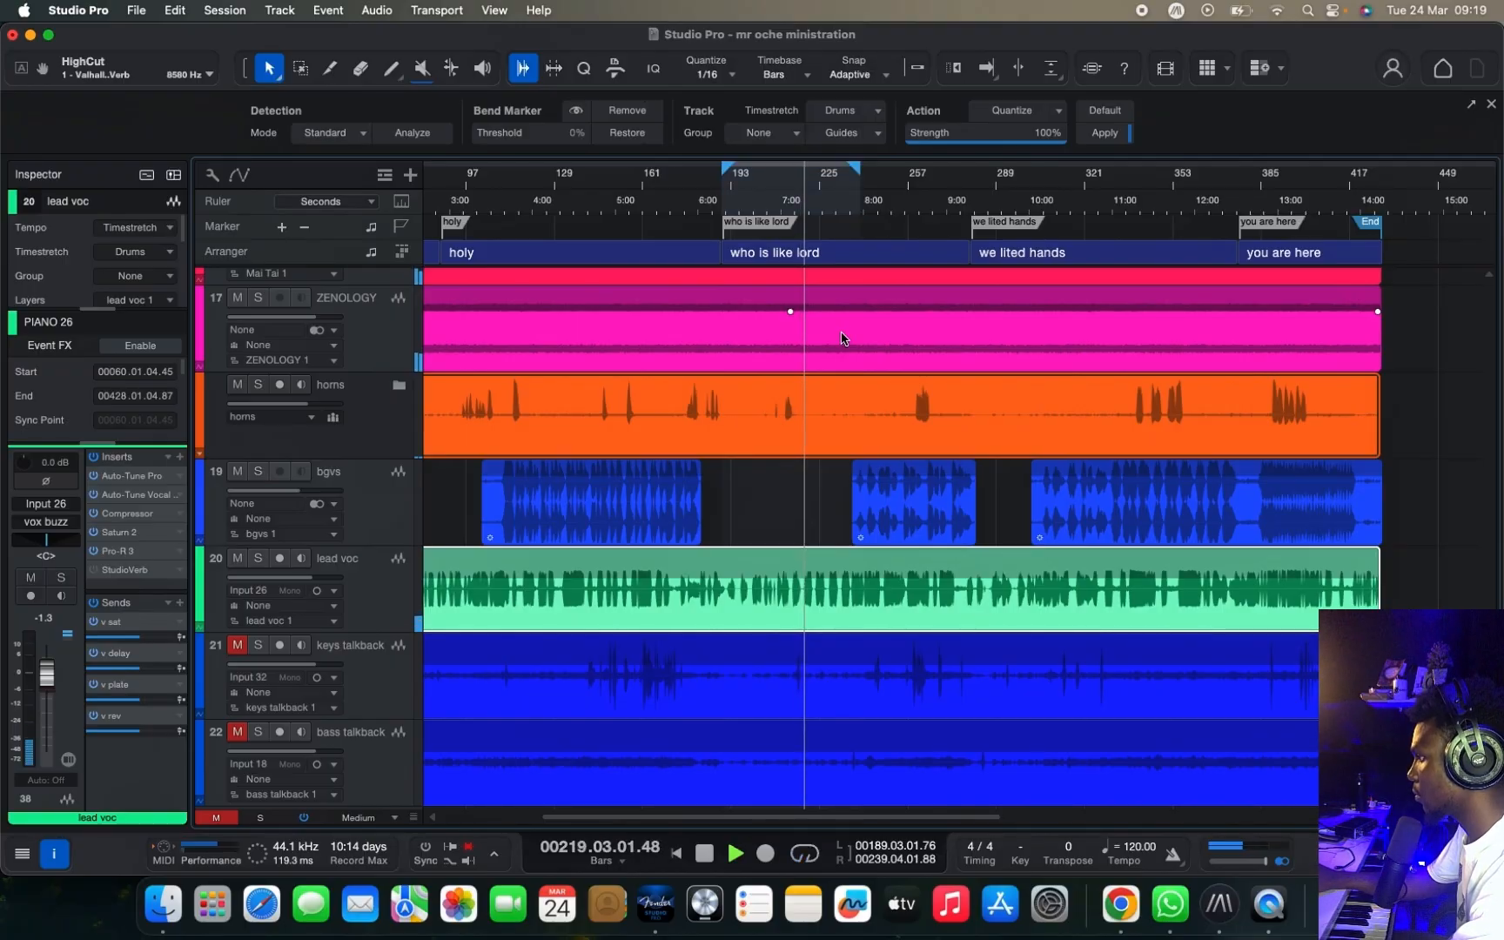
scroll(854, 376, up, 2)
scroll(854, 377, right, 4)
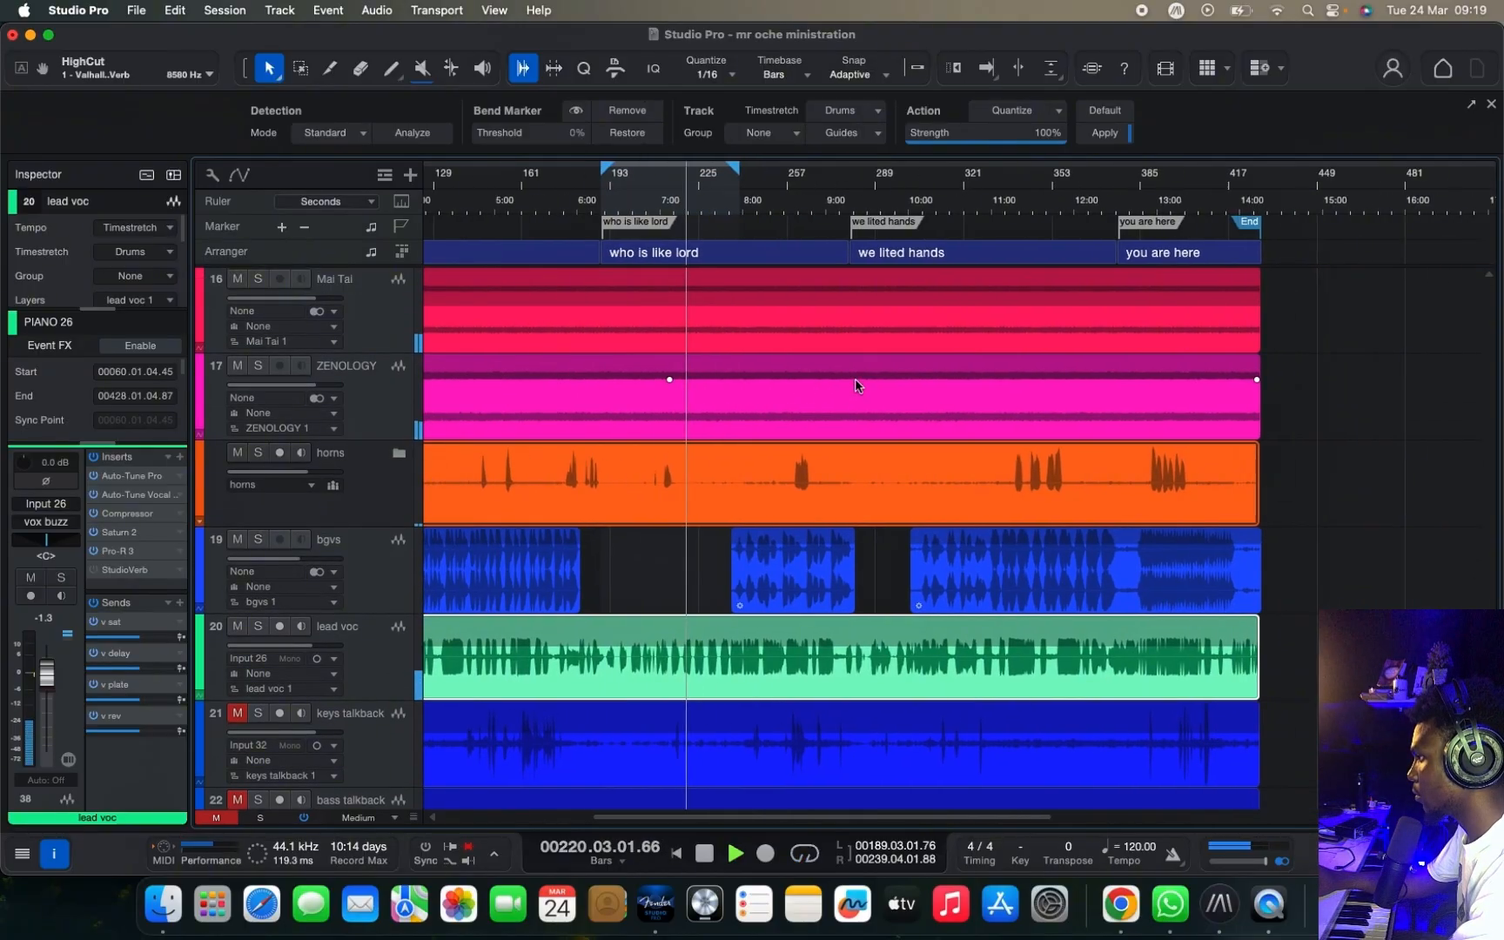
key(shift+w)
key(space)
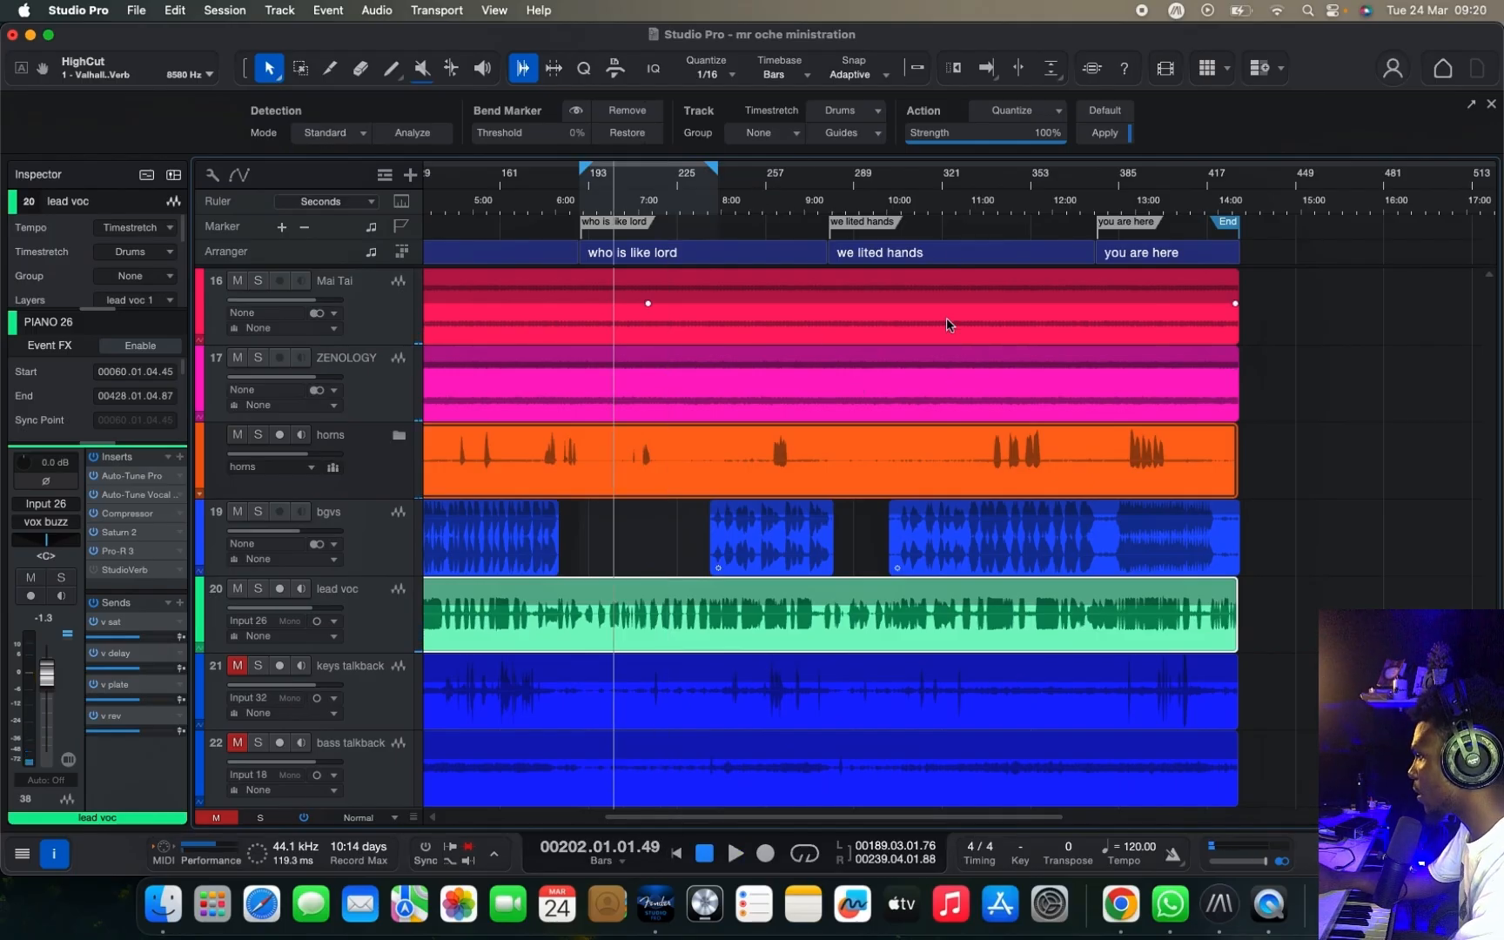
Step: Play the full mix from about bar 262, ahead of "we lited hands", with the tracks reduced to small height
scroll(949, 325, up, 1)
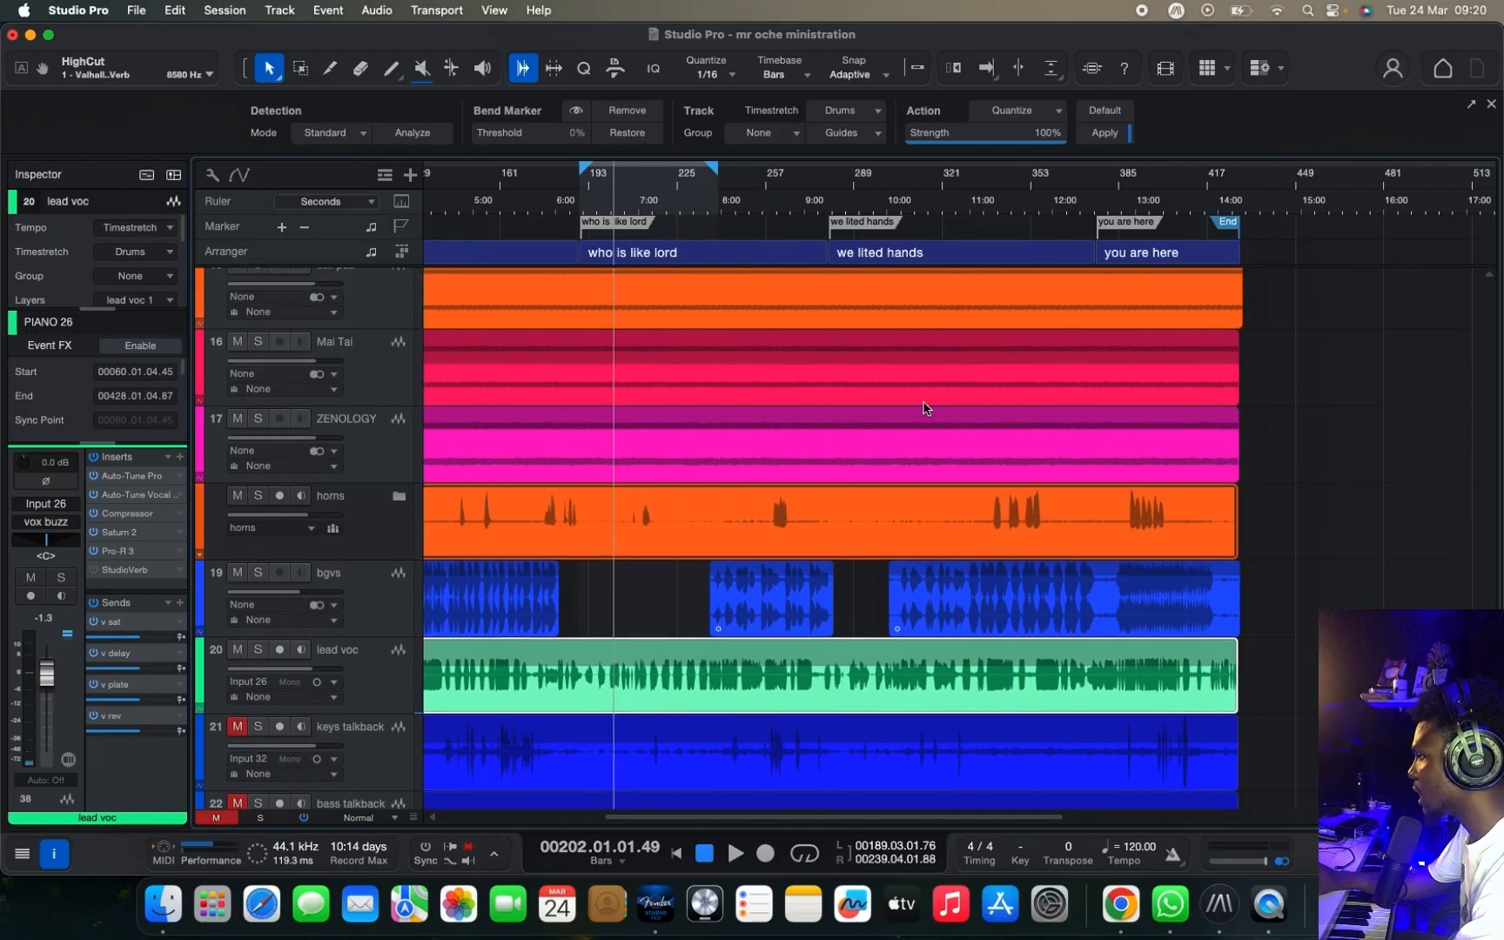
scroll(925, 408, up, 10)
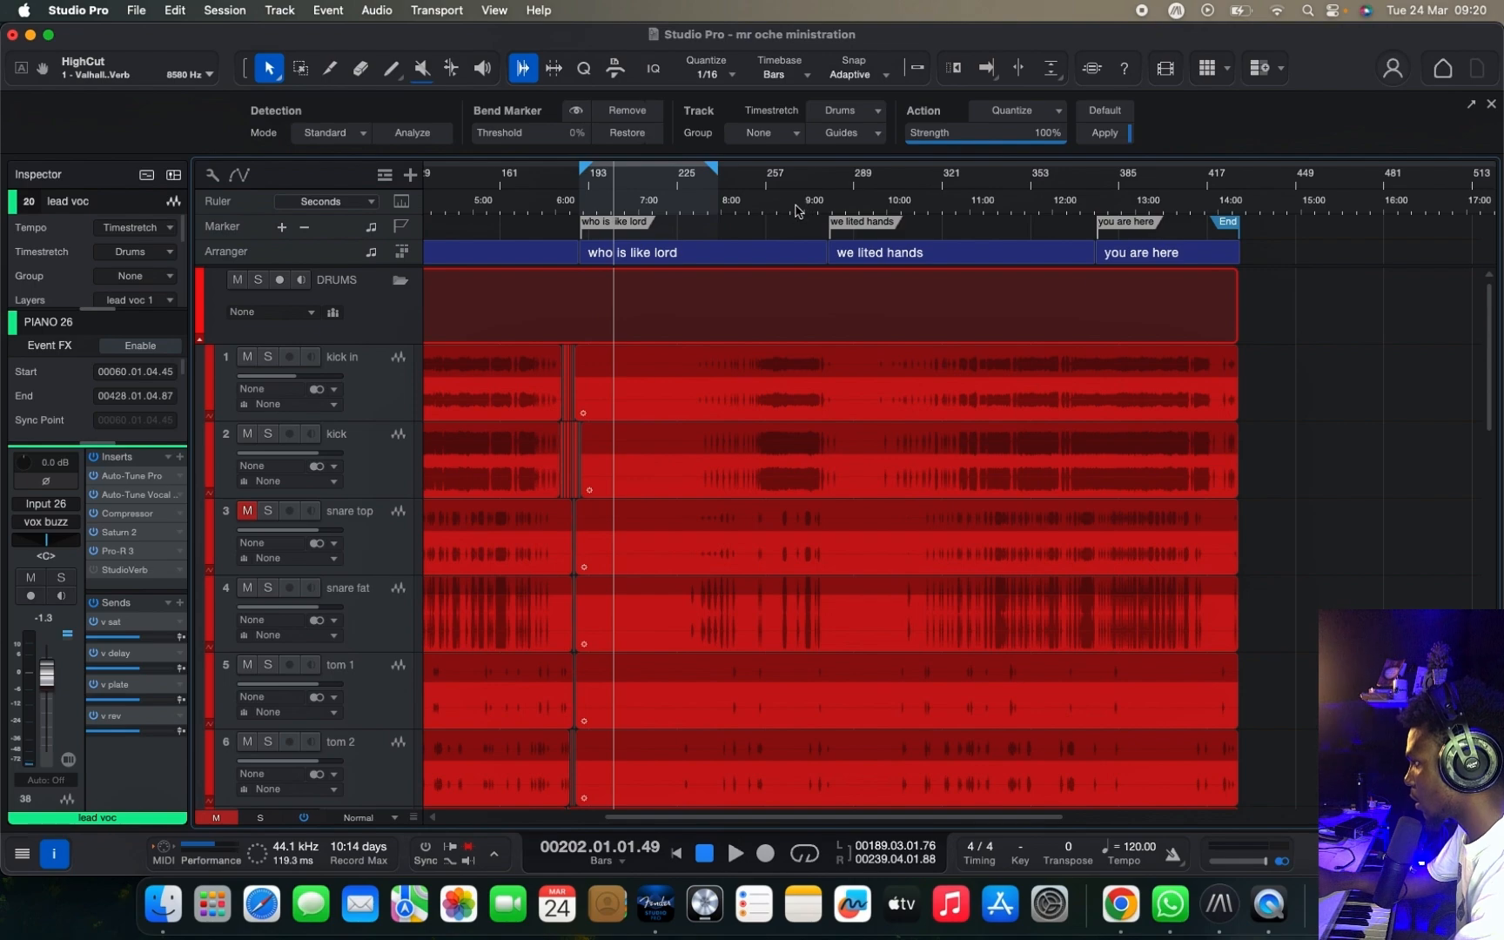
click(781, 211)
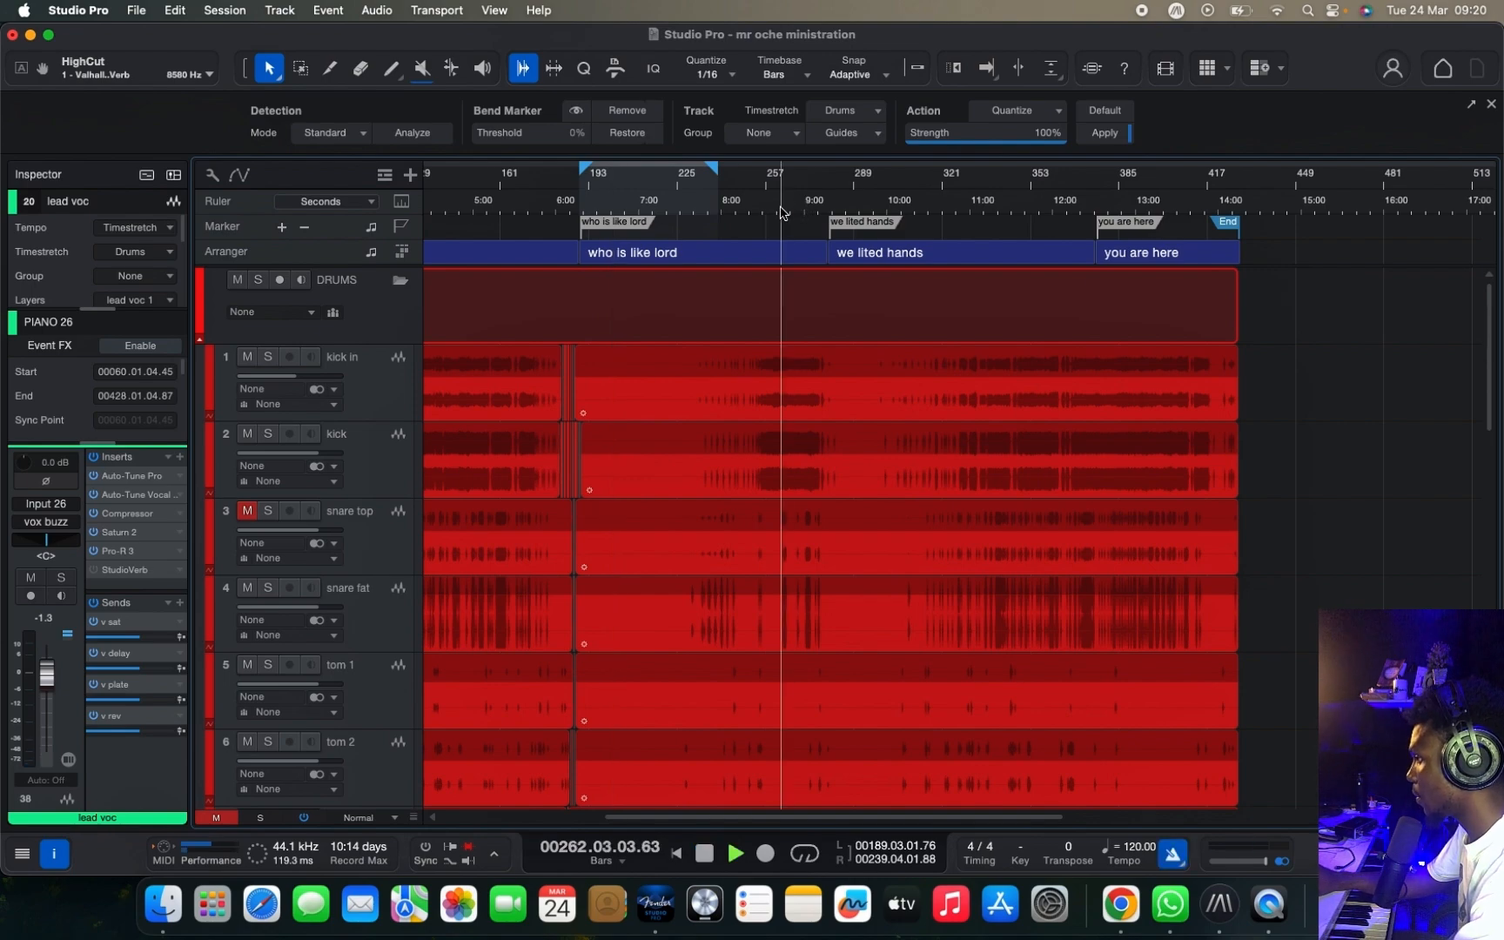
key(e)
key(e)
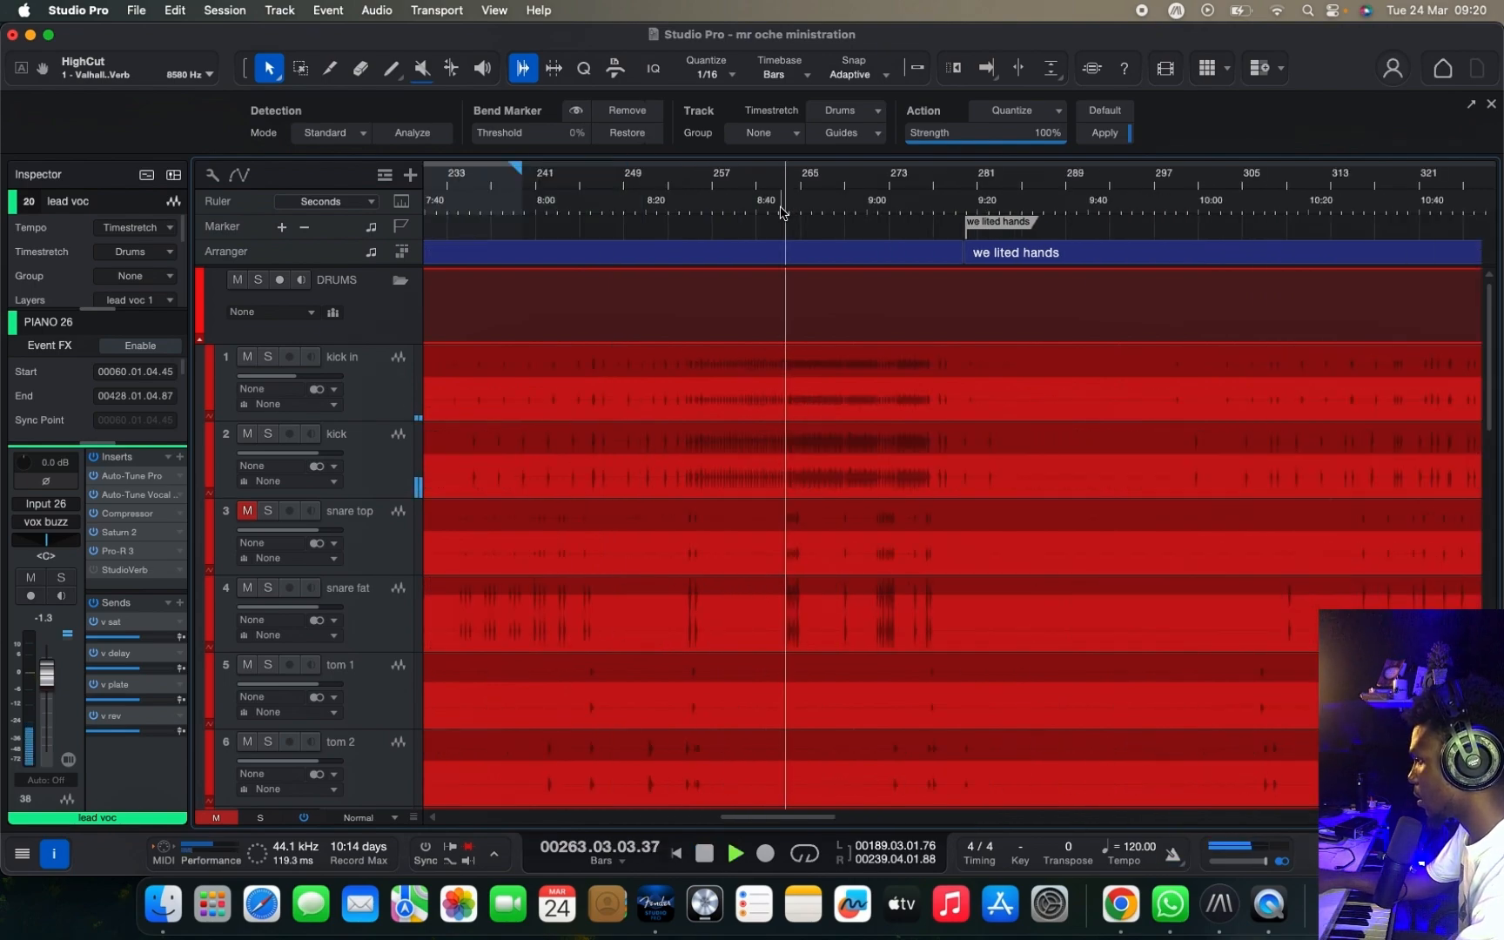
key(alt+w)
key(alt+w)
key(alt+w)
key(w)
key(w)
key(w)
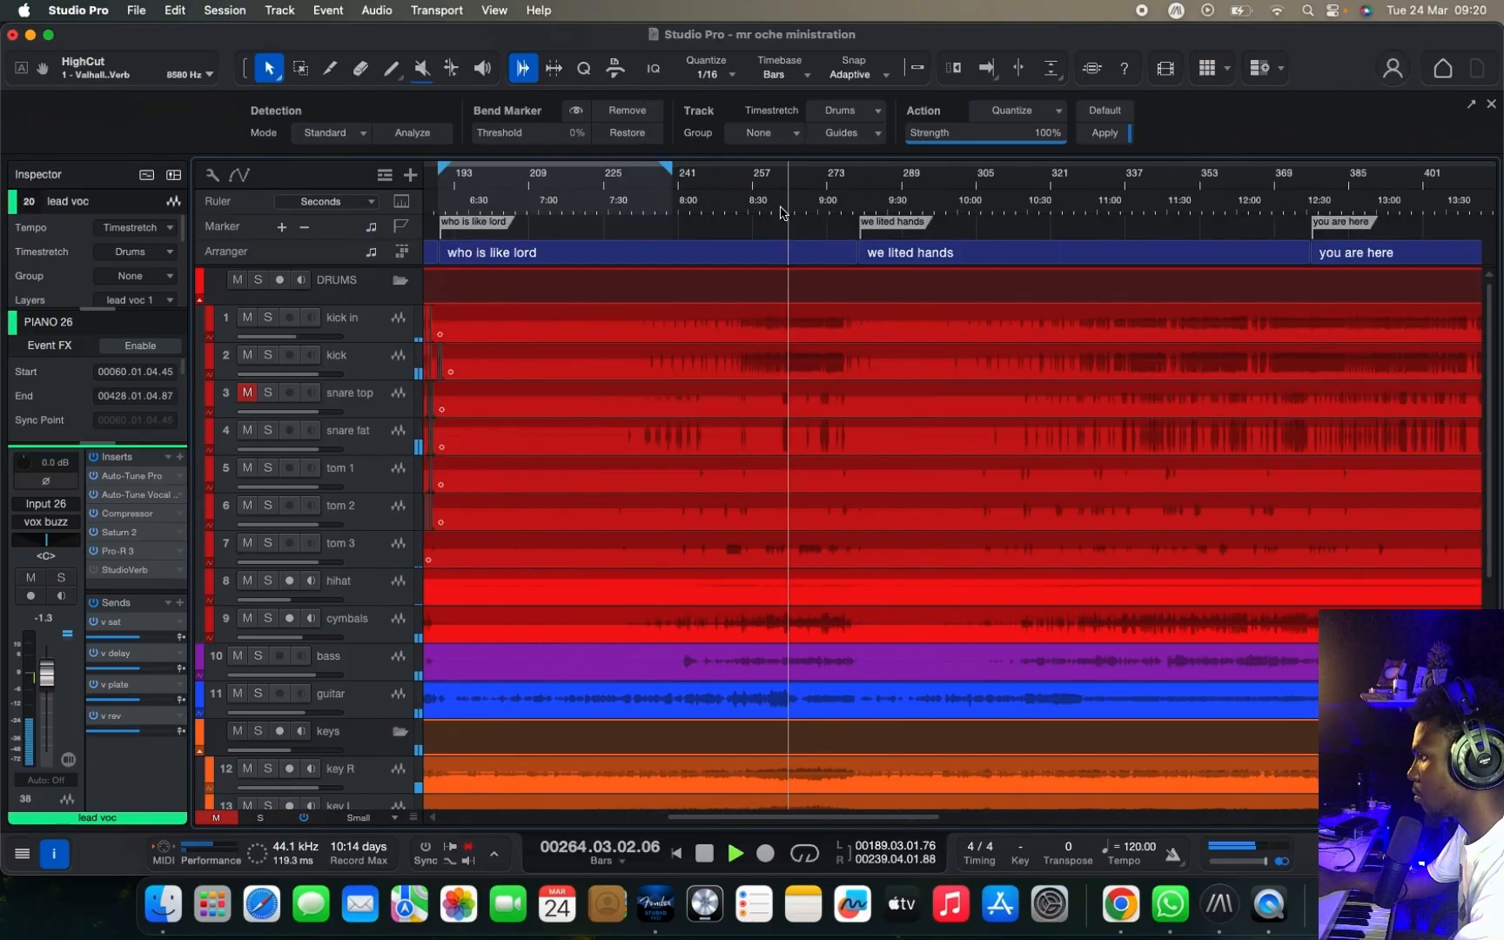
key(e)
key(e)
key(e)
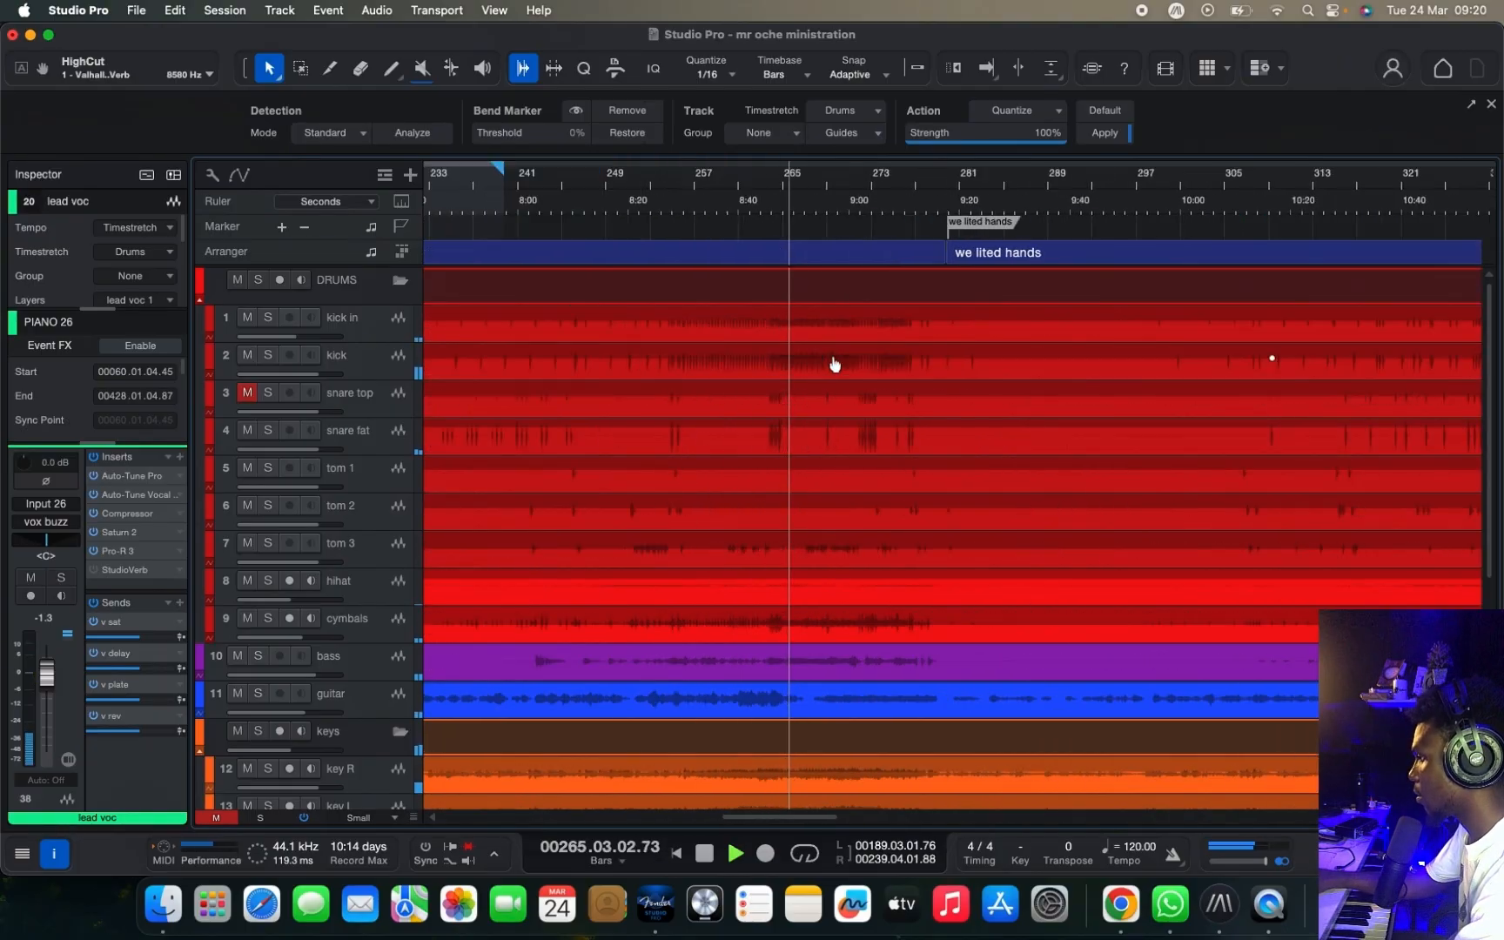
Step: Select the bgvs track while the full mix plays
scroll(834, 364, down, 5)
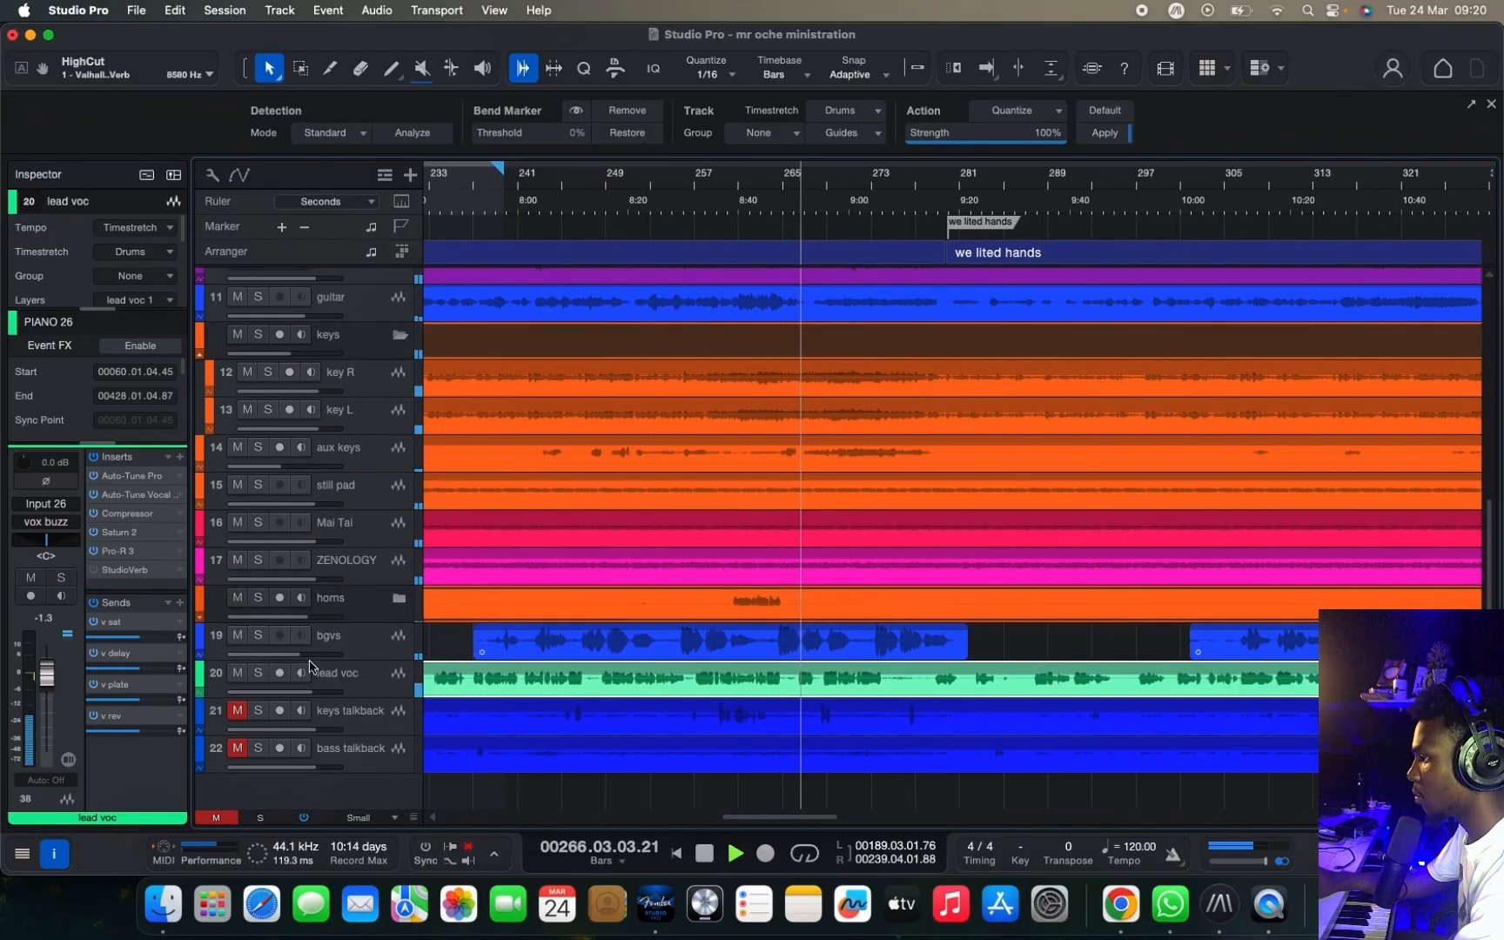
click(333, 634)
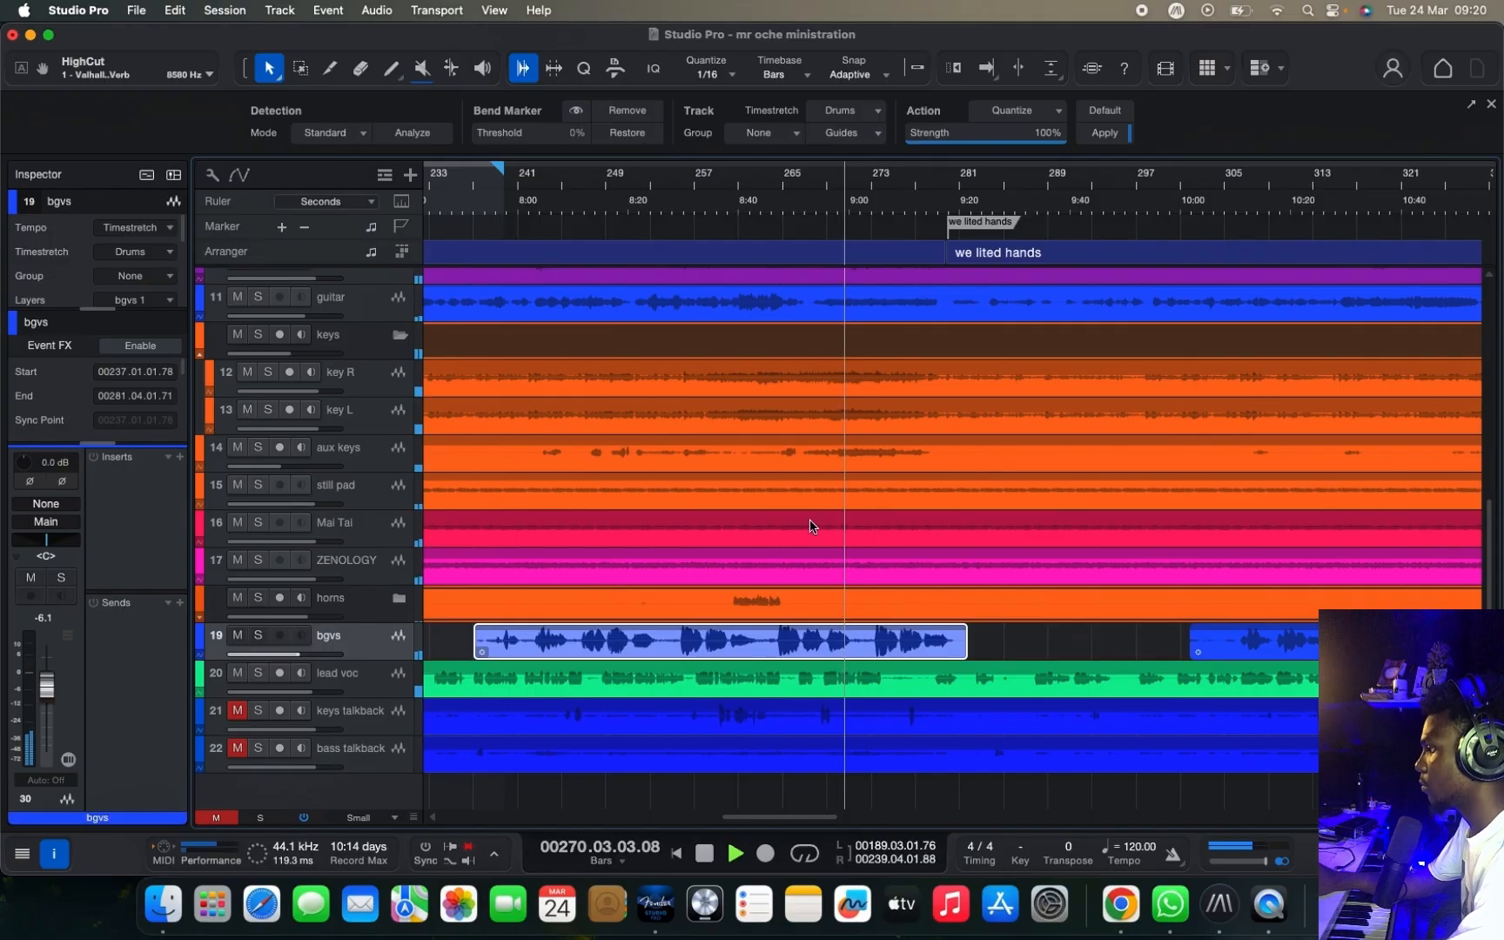
scroll(808, 522, up, 10)
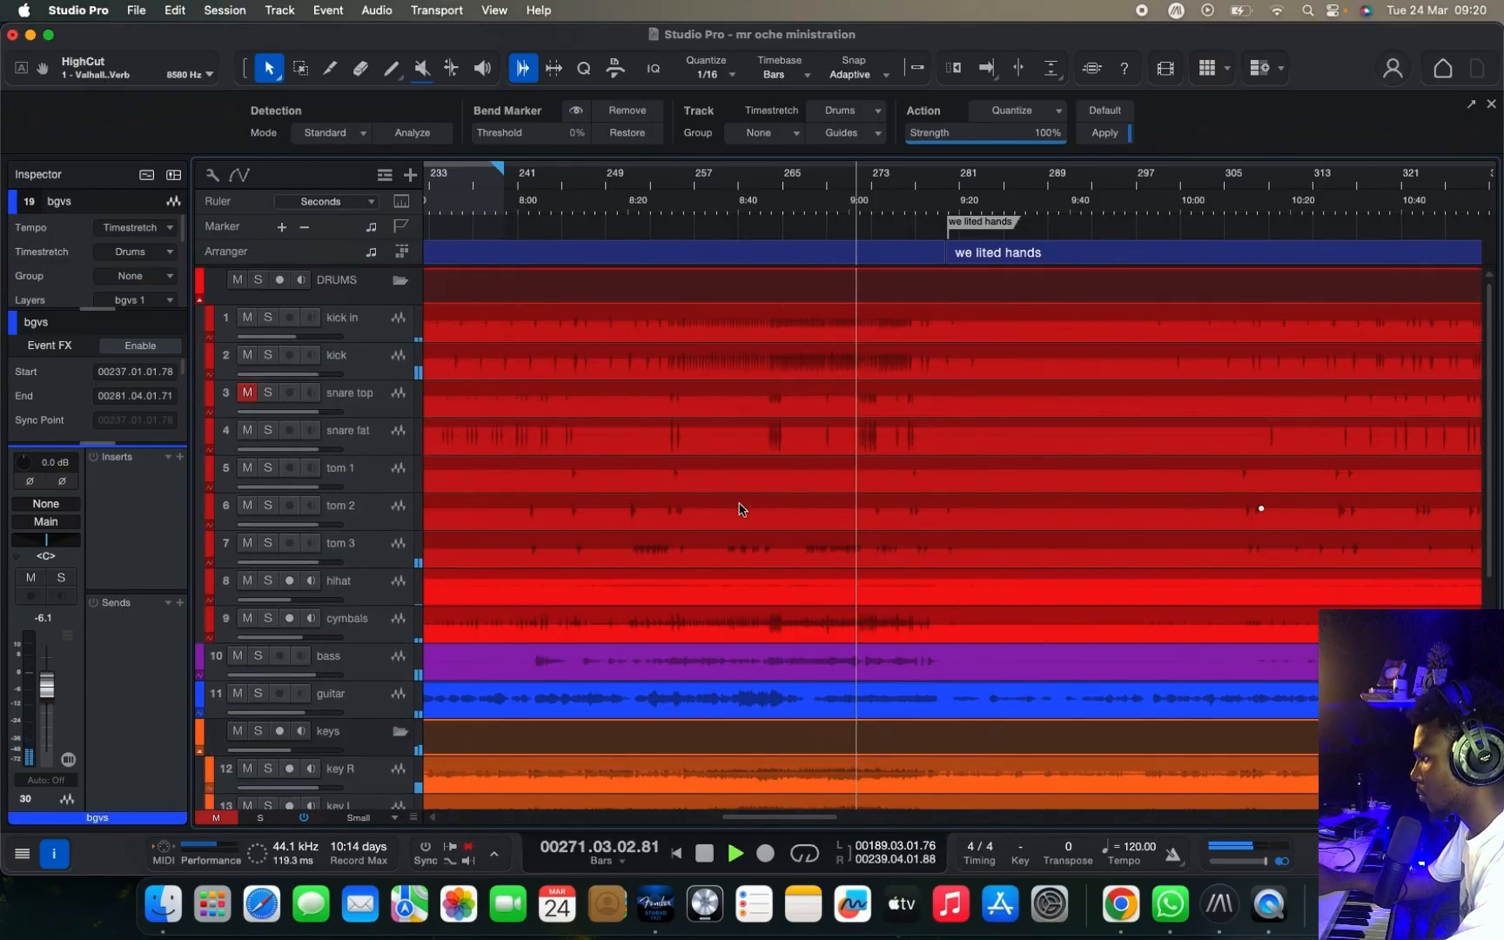
Step: Set the snare bus volume to -7.0 dB in the mixer and stop playback
key(F3)
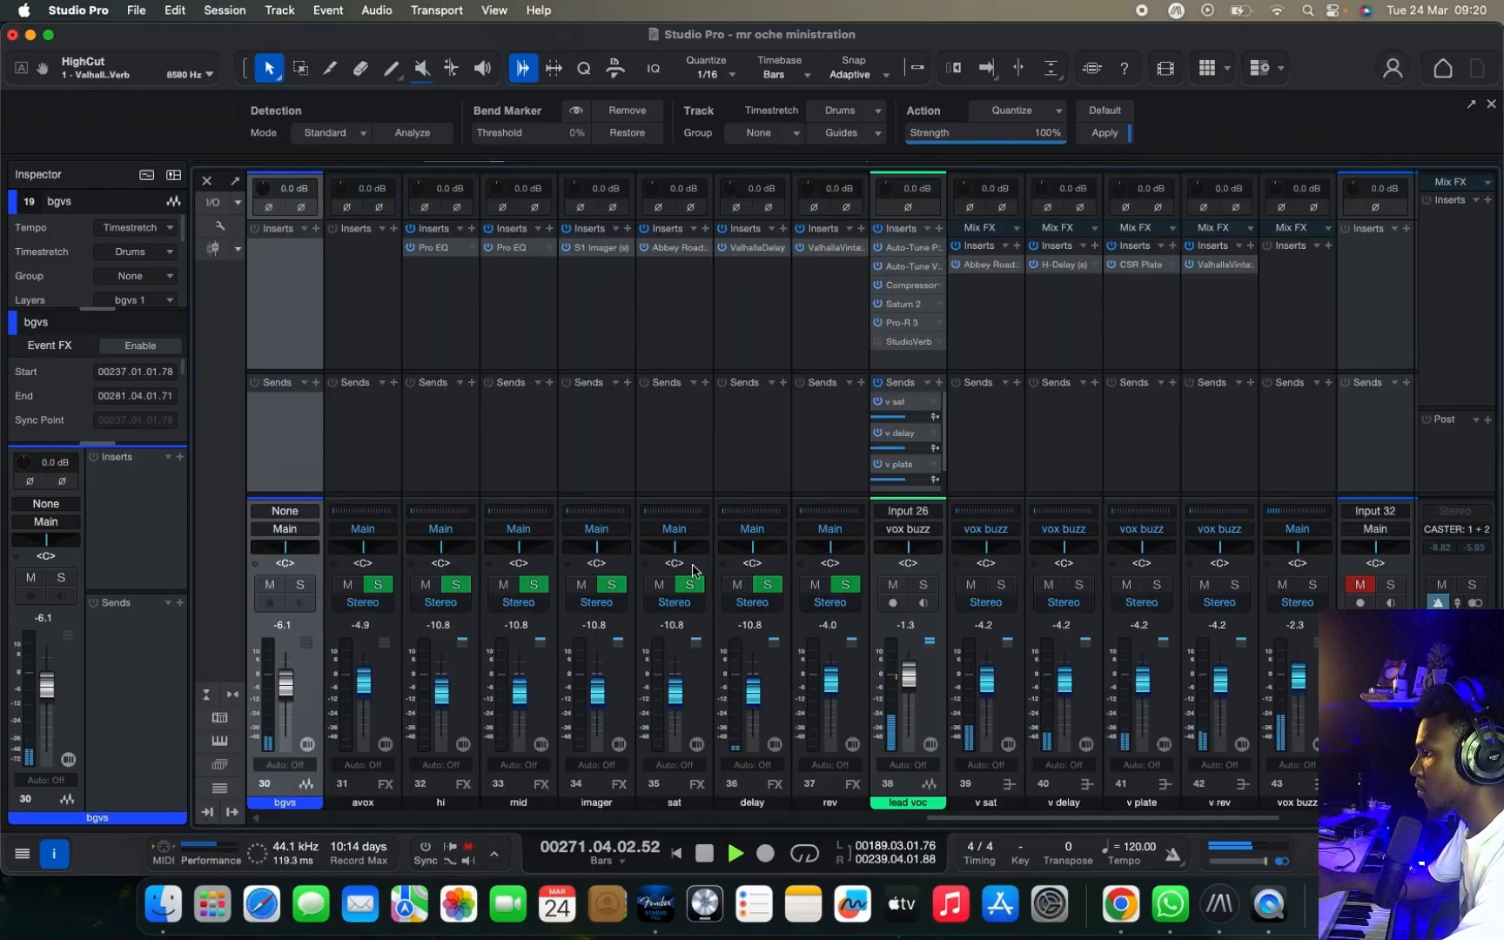
scroll(693, 571, left, 15)
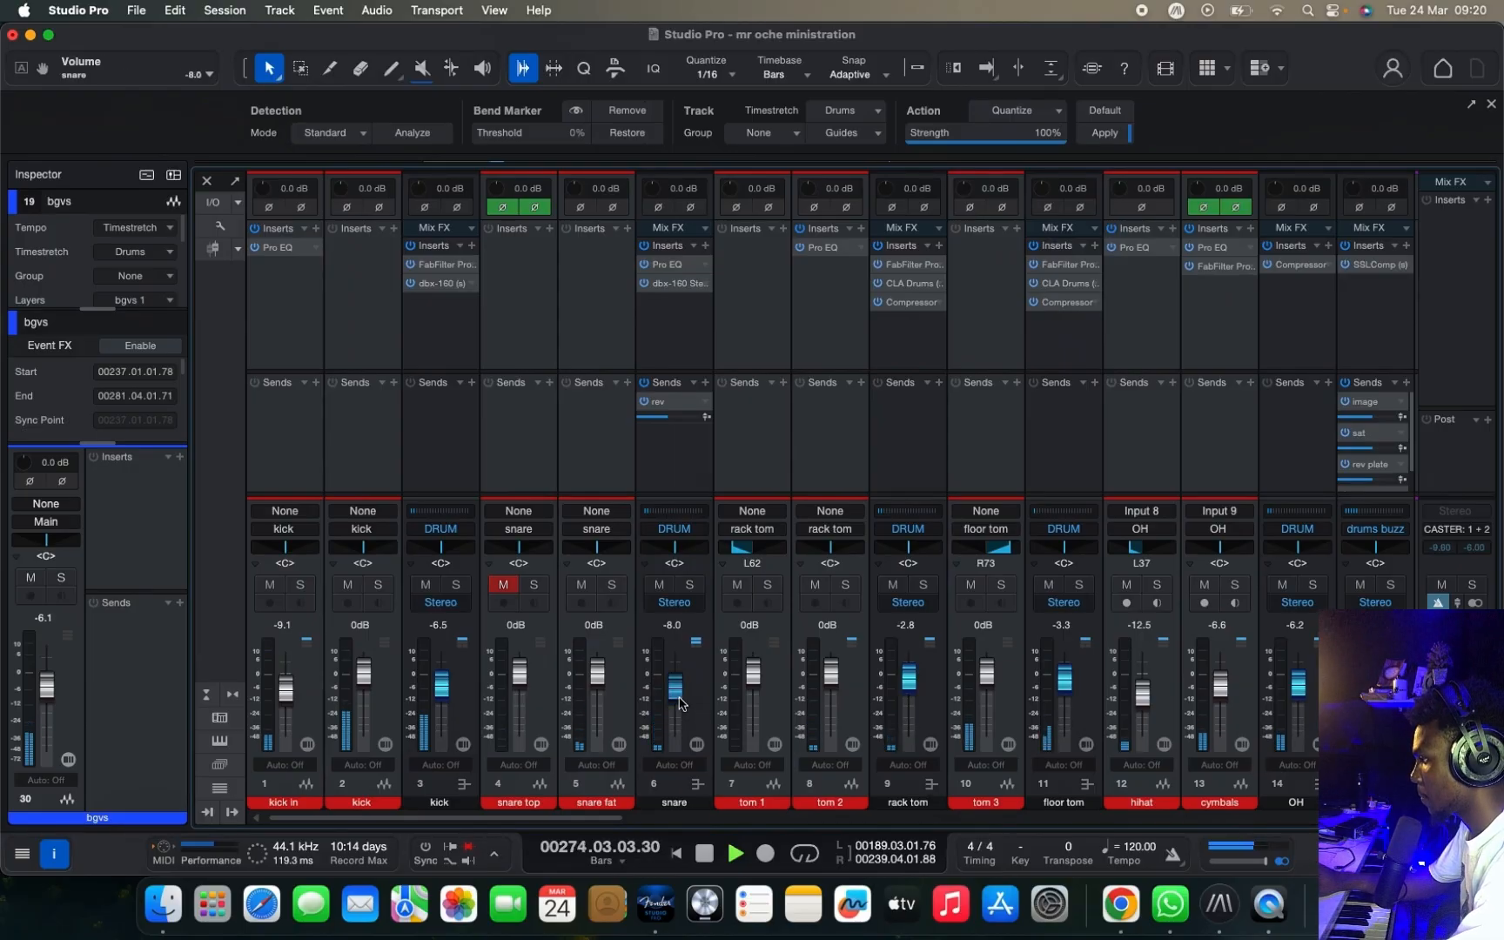
key(space)
key(F3)
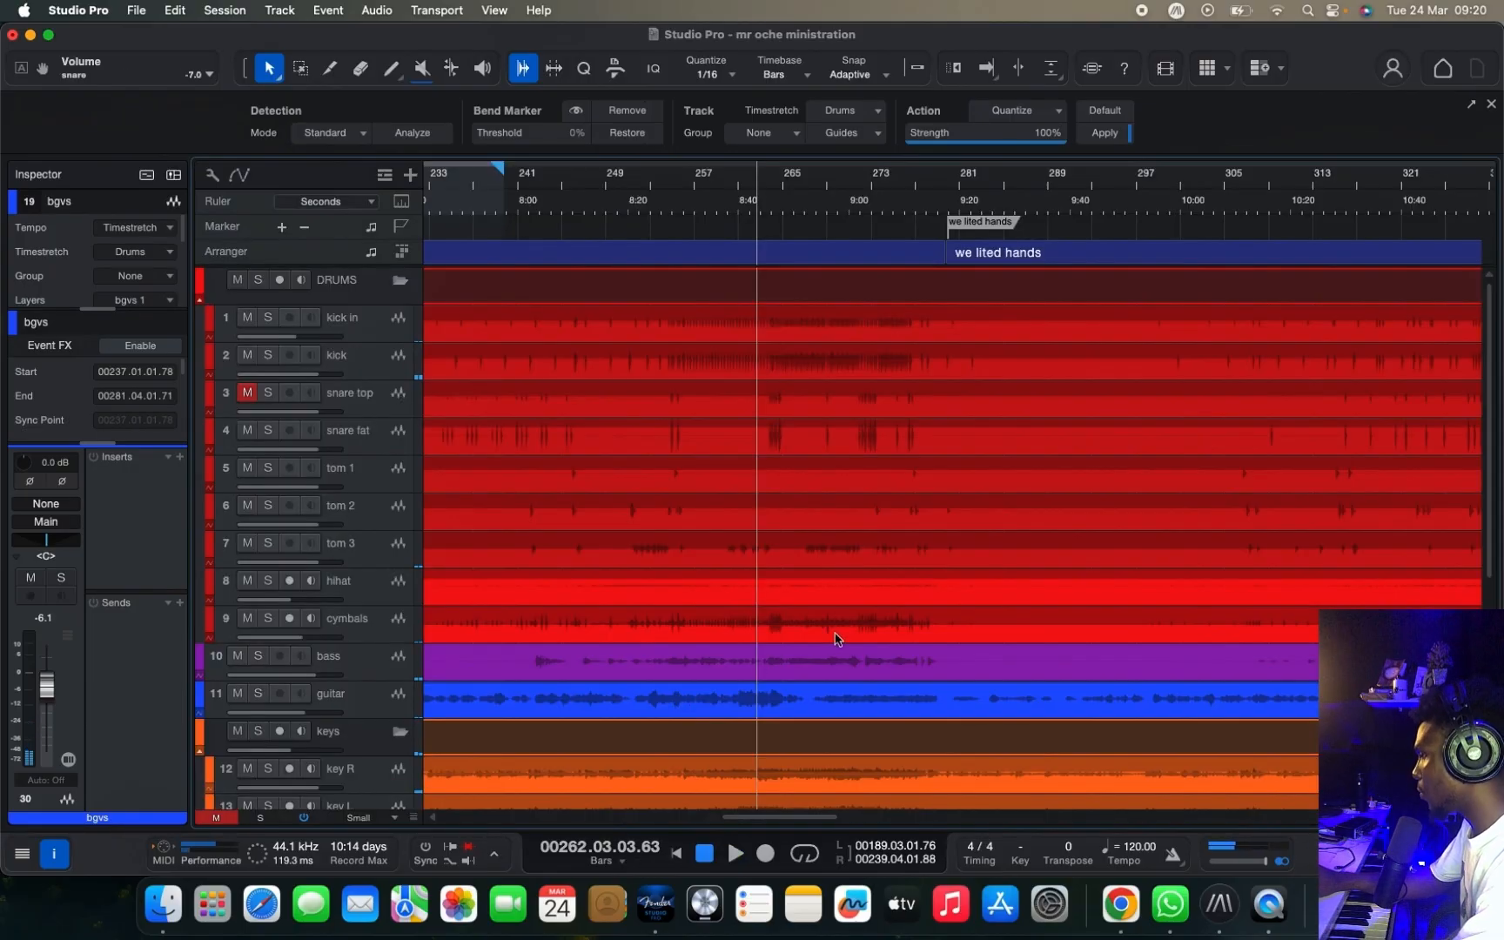
Step: Solo the lead voc and bgvs tracks and play them together from about bar 262
scroll(835, 638, down, 5)
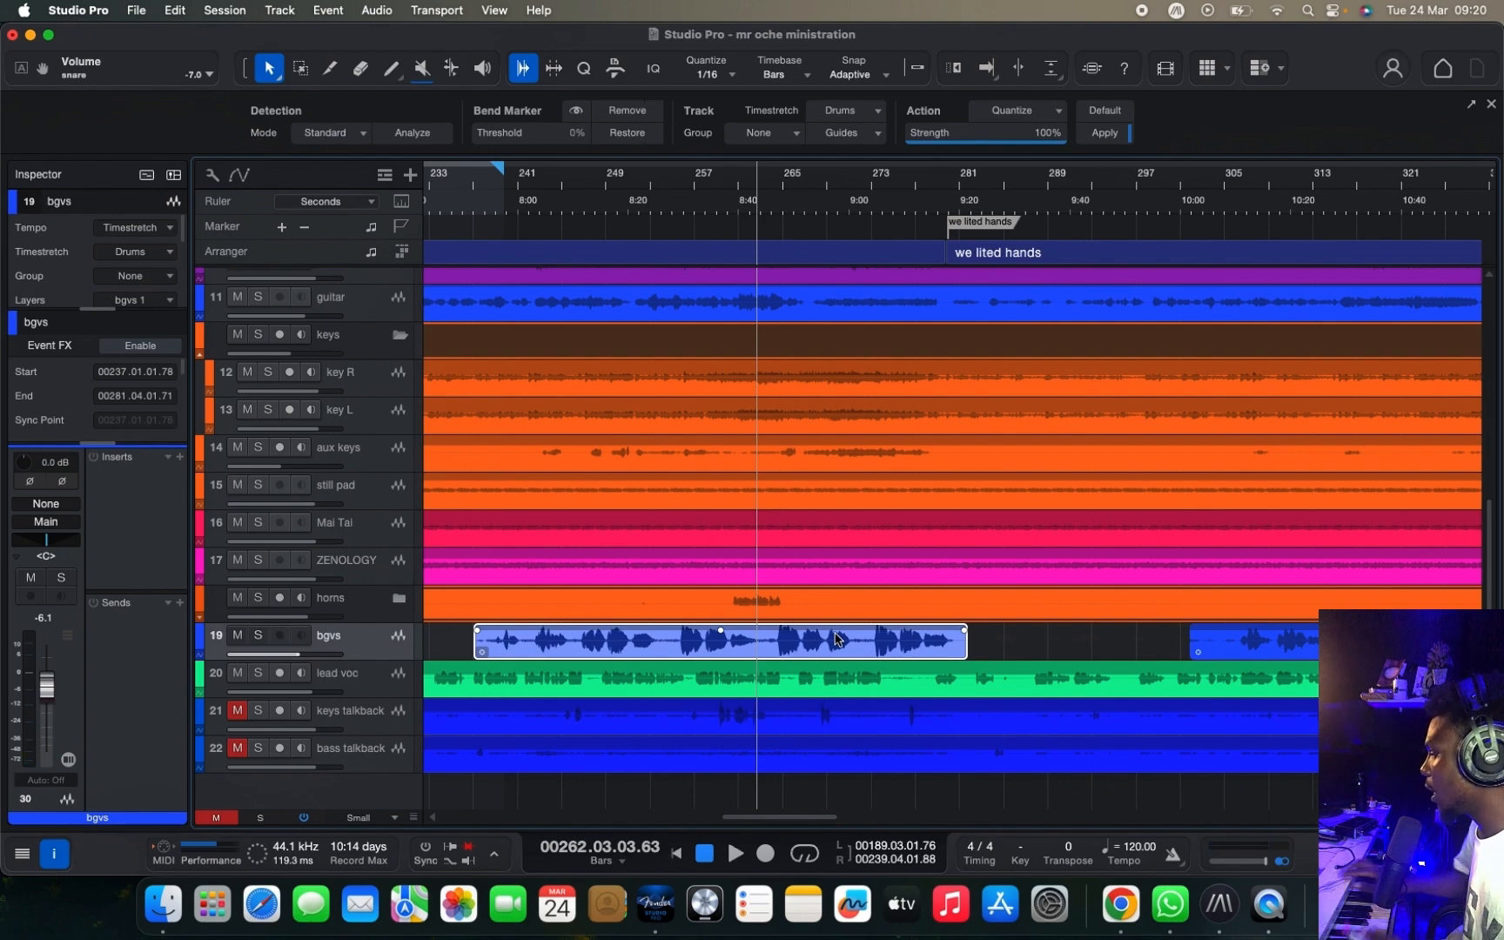
scroll(836, 638, down, 2)
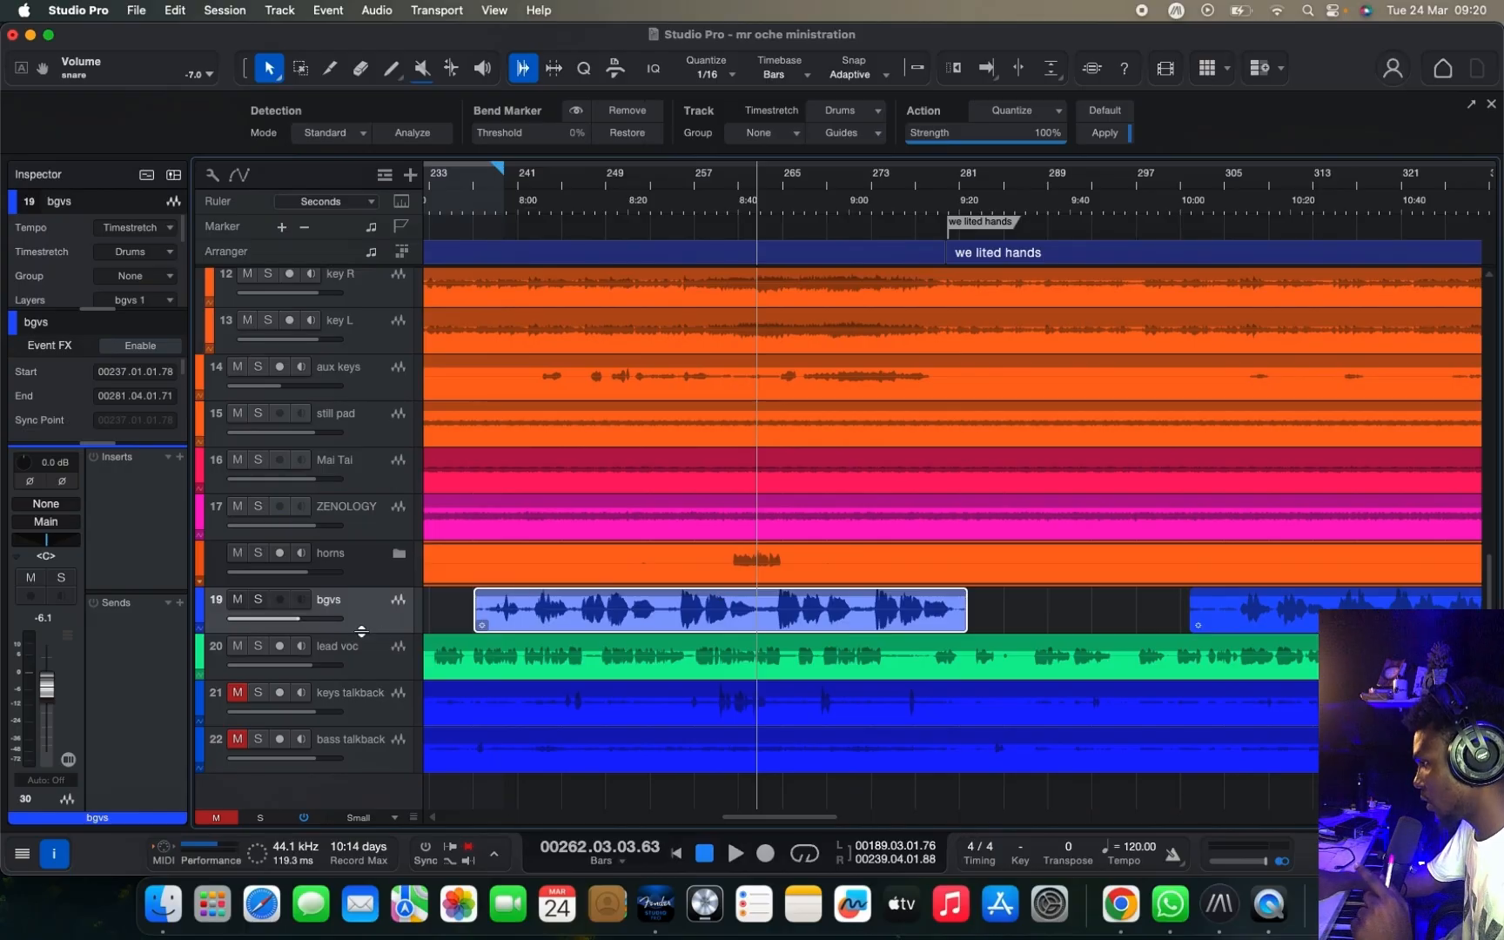
click(258, 647)
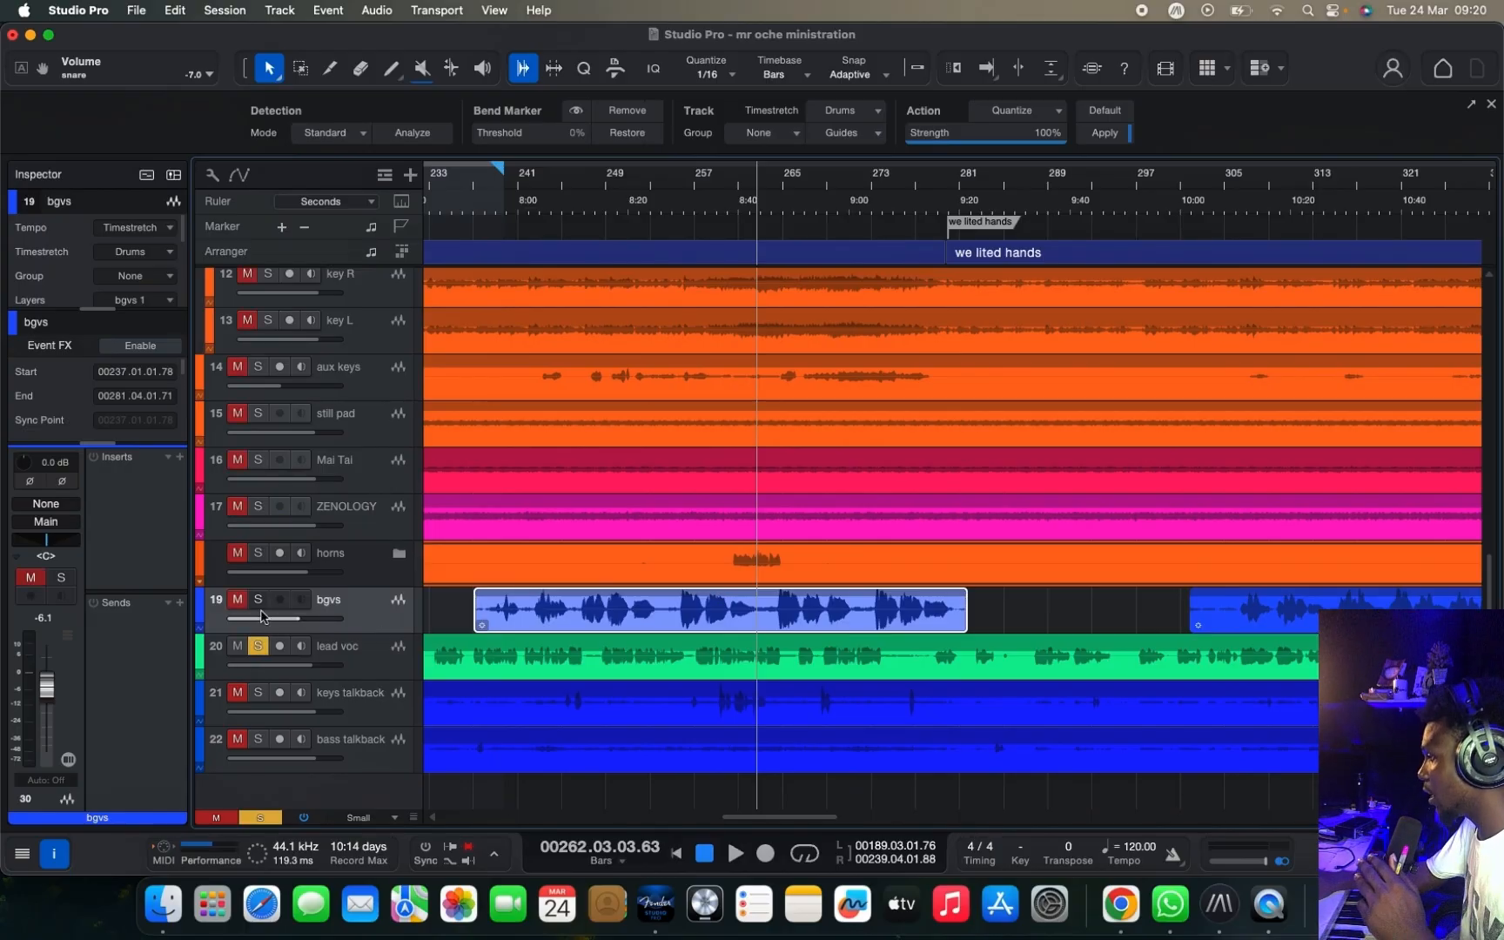
click(258, 600)
key(space)
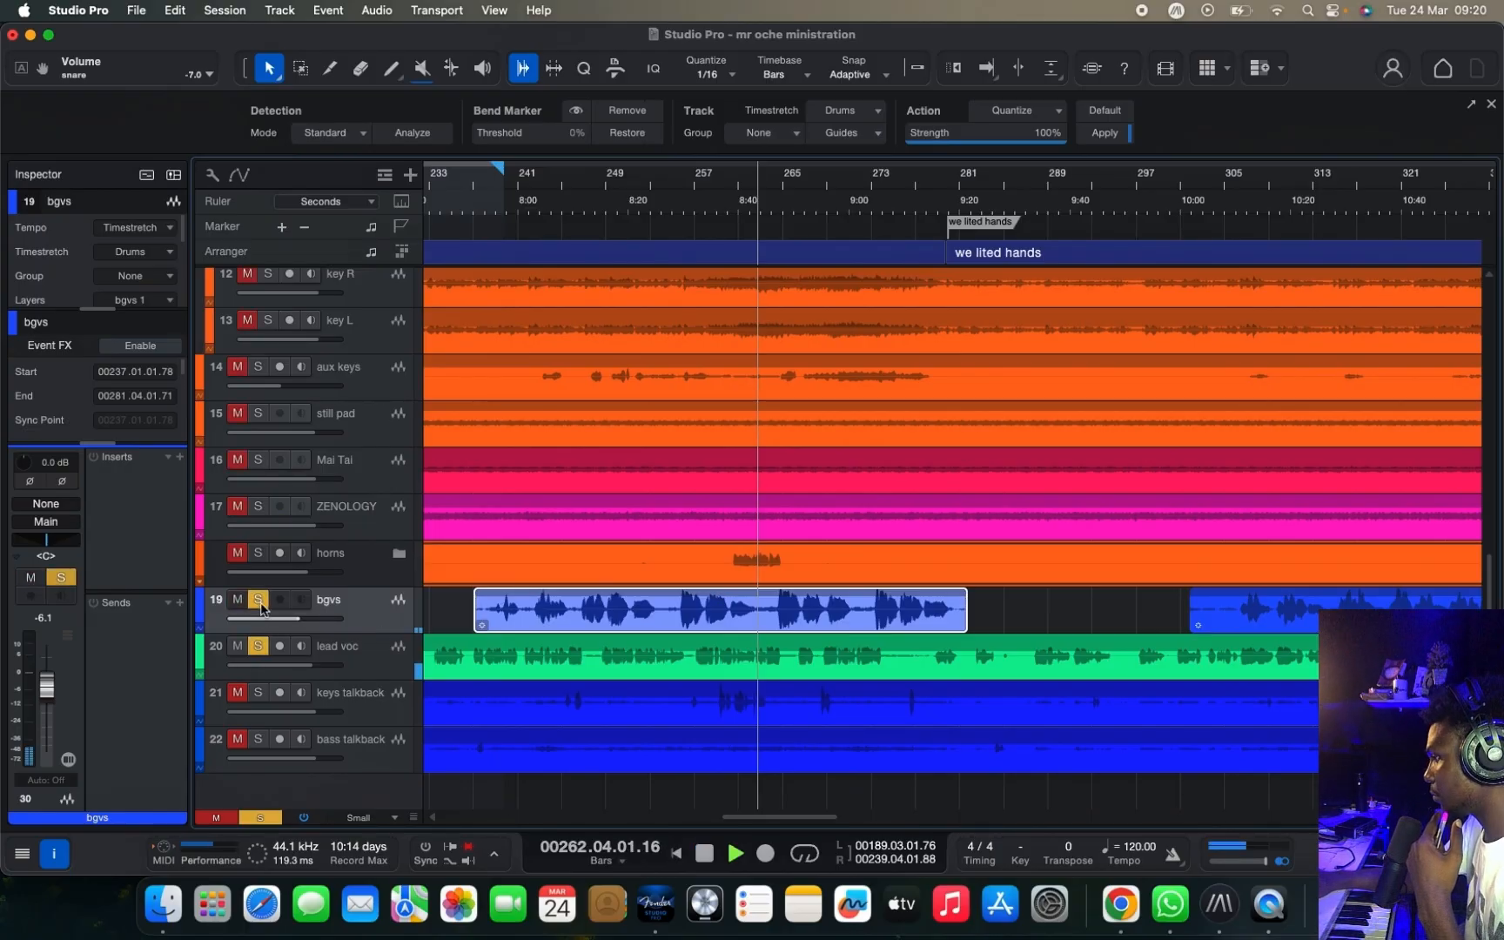
Step: Examine the bgvs and lead voc waveforms up close around bar 264 during soloed playback, and stop playback
key(alt+e)
key(e)
key(e)
key(alt+e)
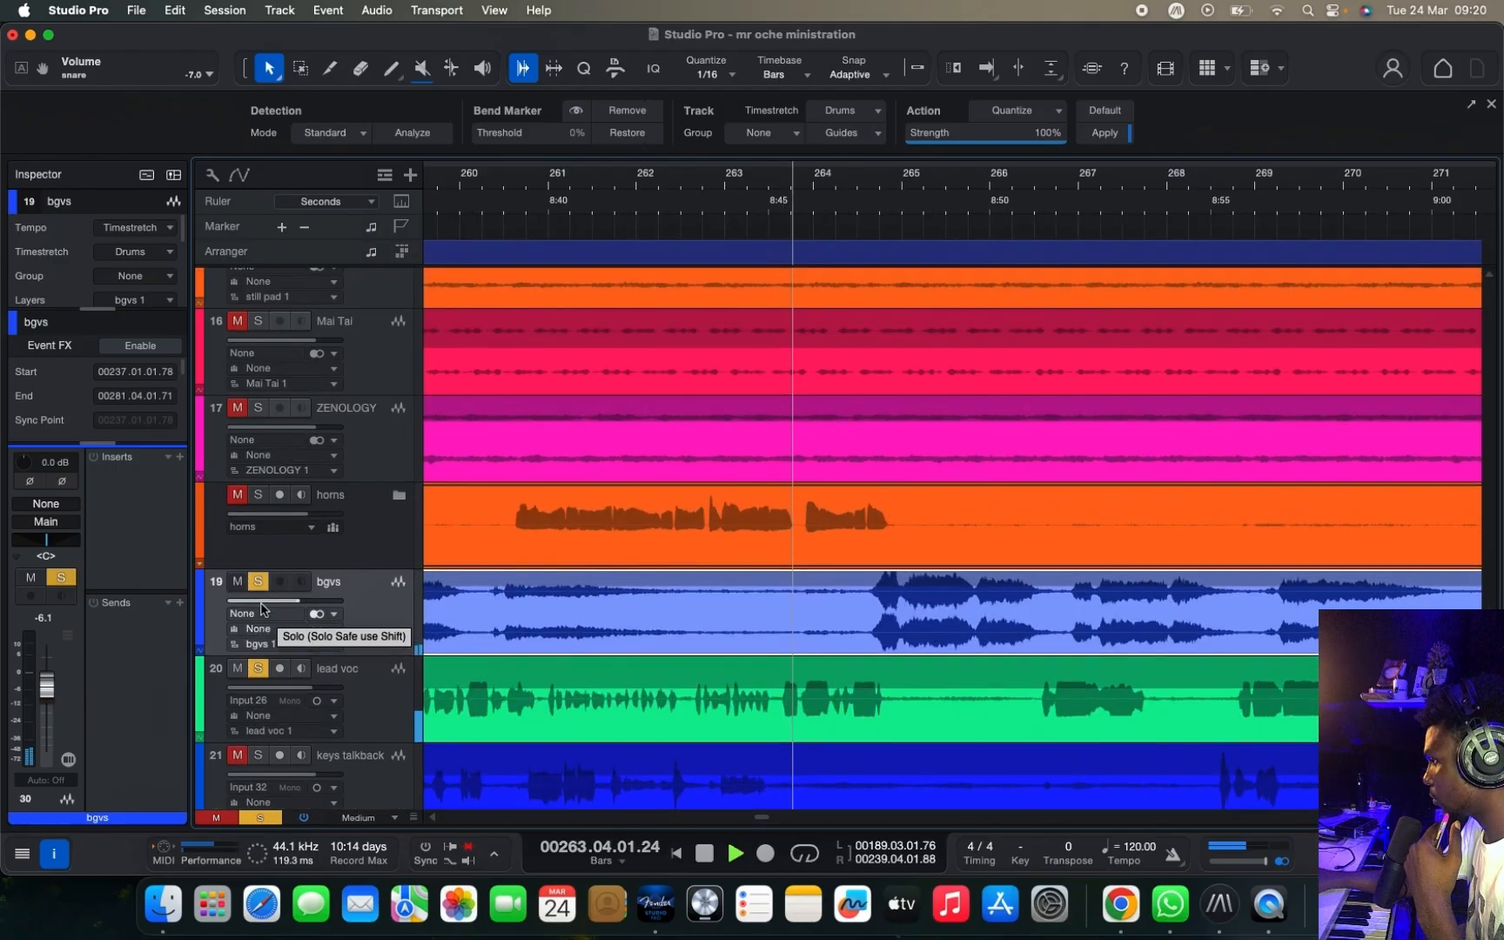
key(e)
key(e)
key(e)
key(alt+e)
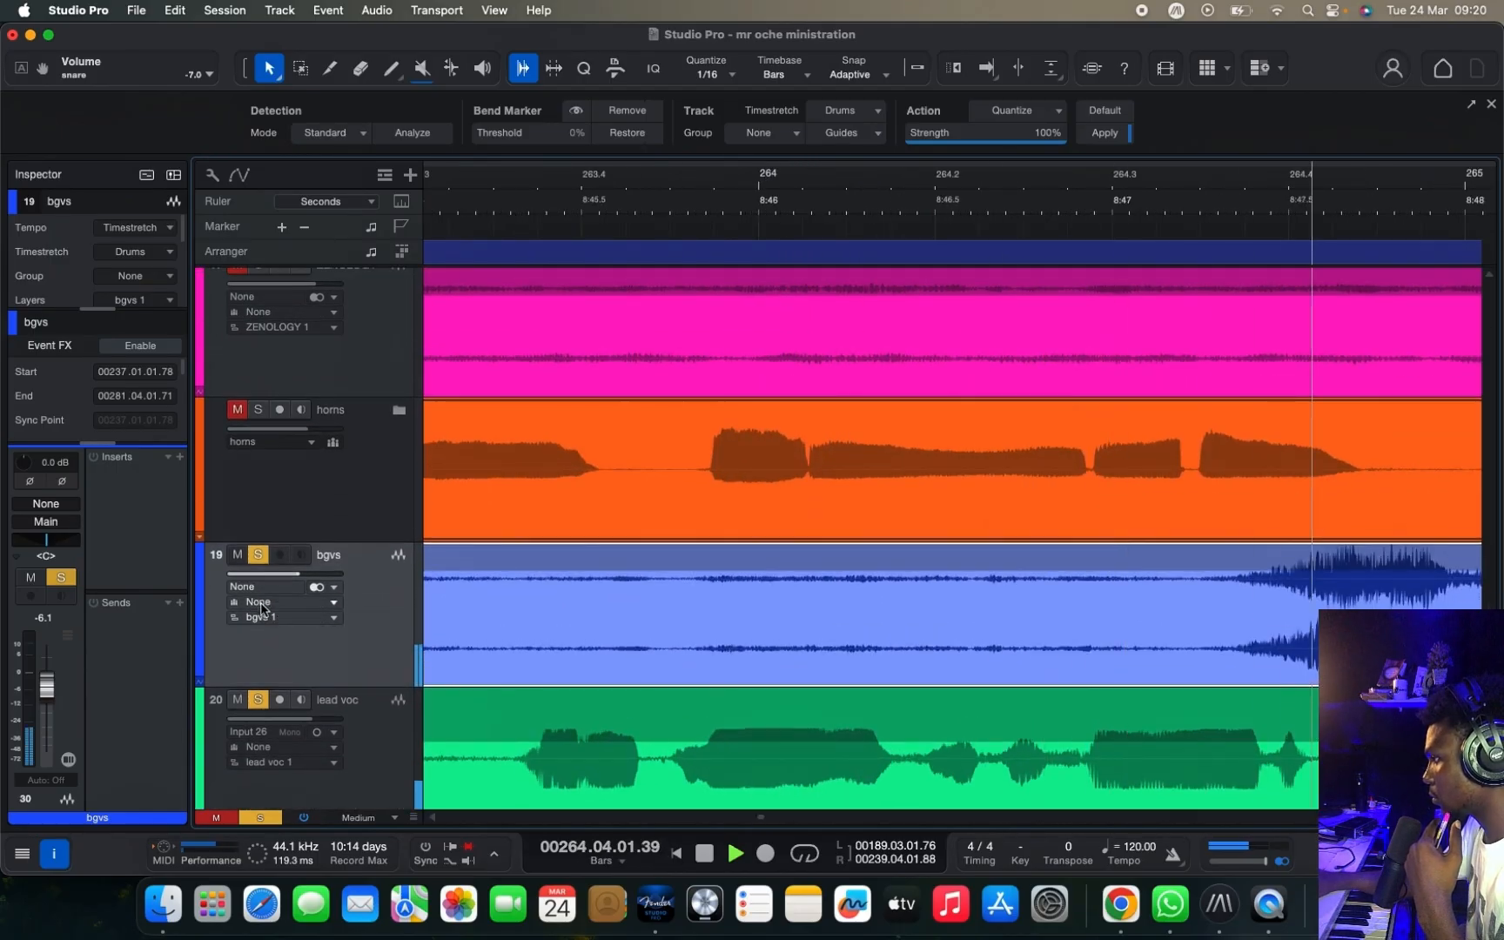
key(space)
Step: Insert Fender's Pro EQ on the bgvs track
click(180, 456)
click(261, 218)
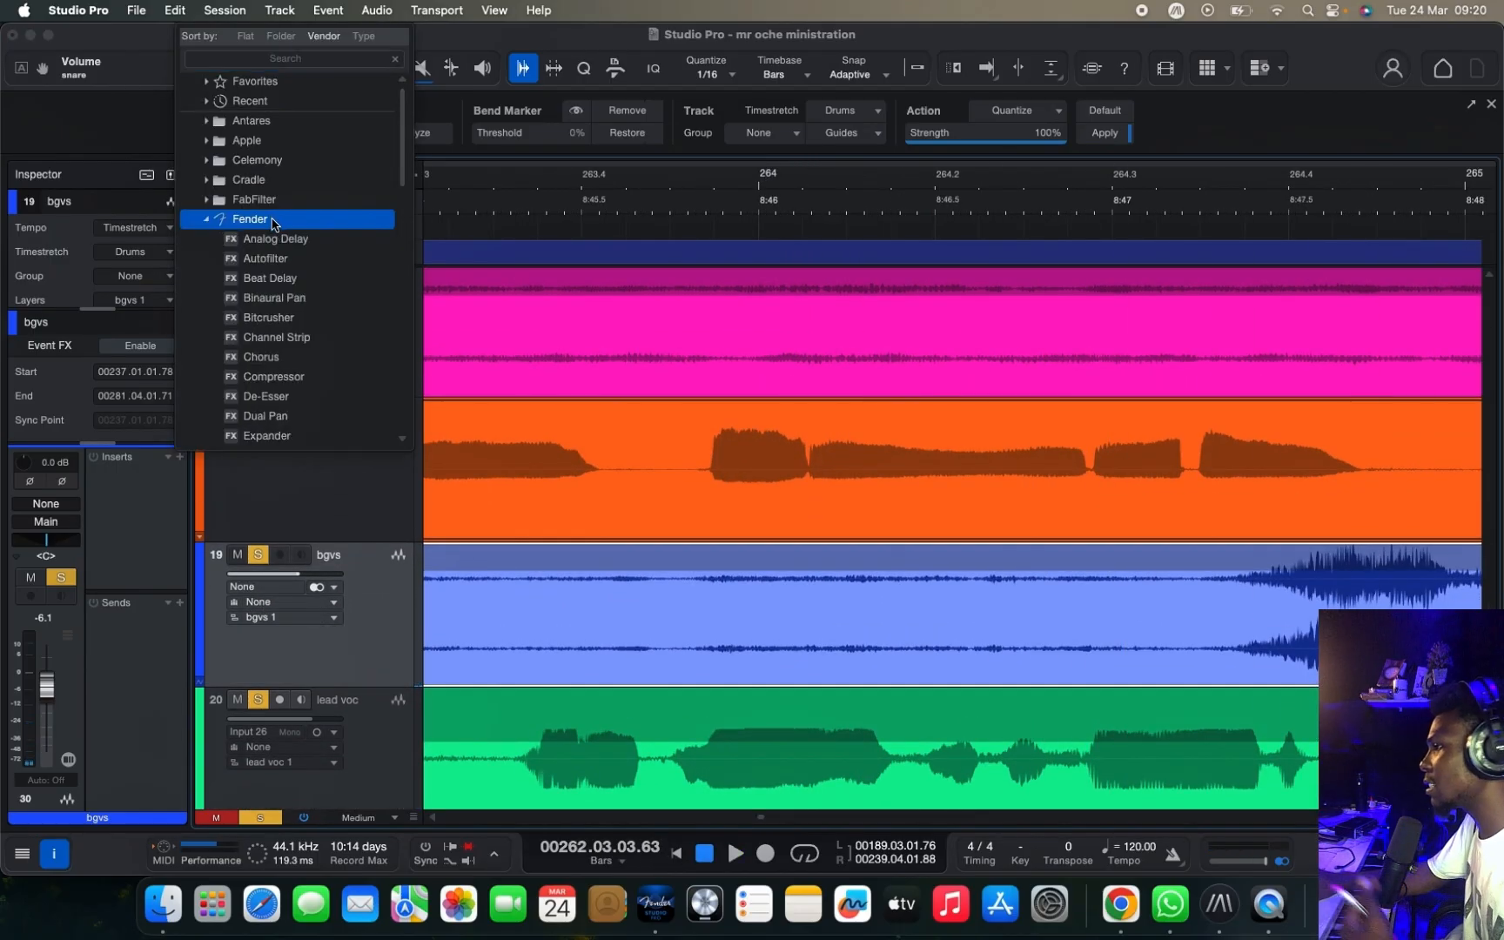
scroll(284, 378, down, 3)
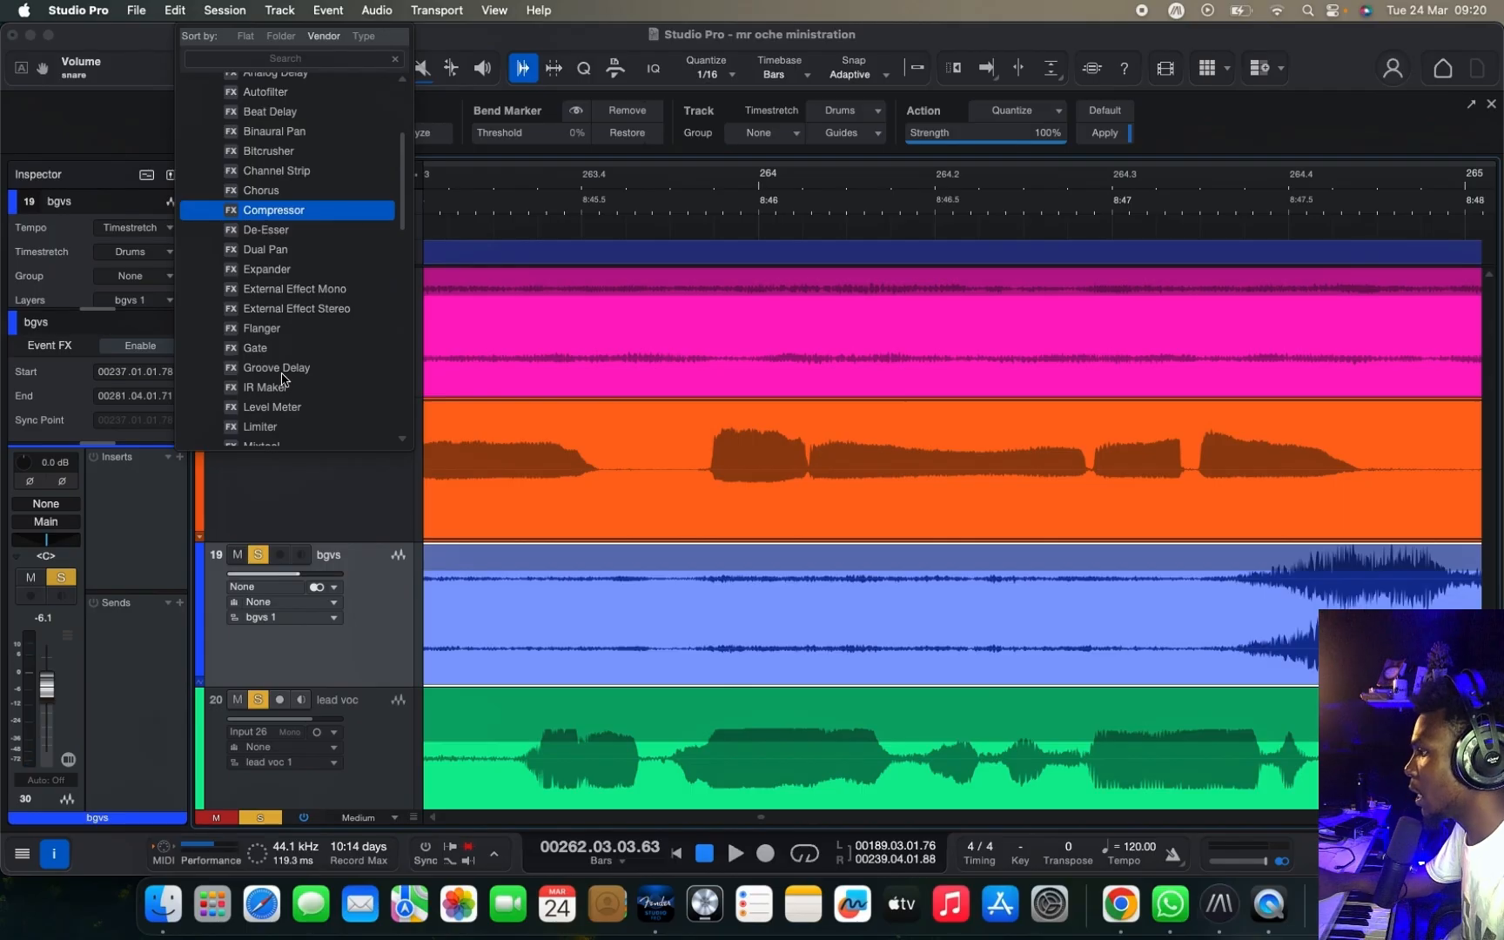
scroll(283, 379, down, 5)
click(285, 420)
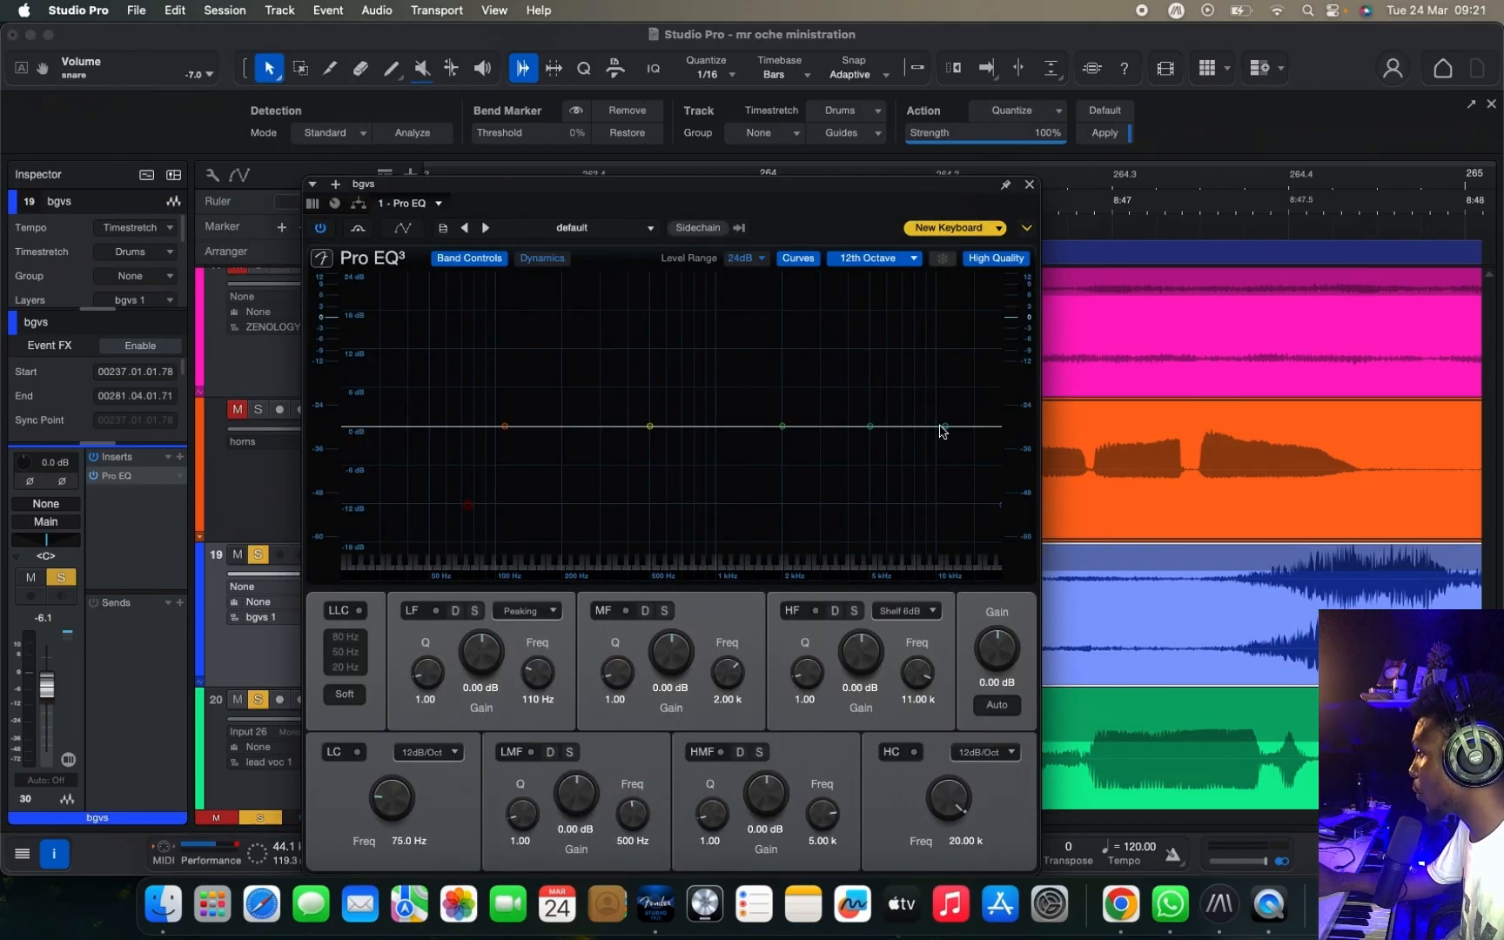
Step: Boost the bgvs Pro EQ high shelf by 5.90 dB at 2.06 kHz and apply a low cut at 84.5 Hz
drag(947, 426, 776, 392)
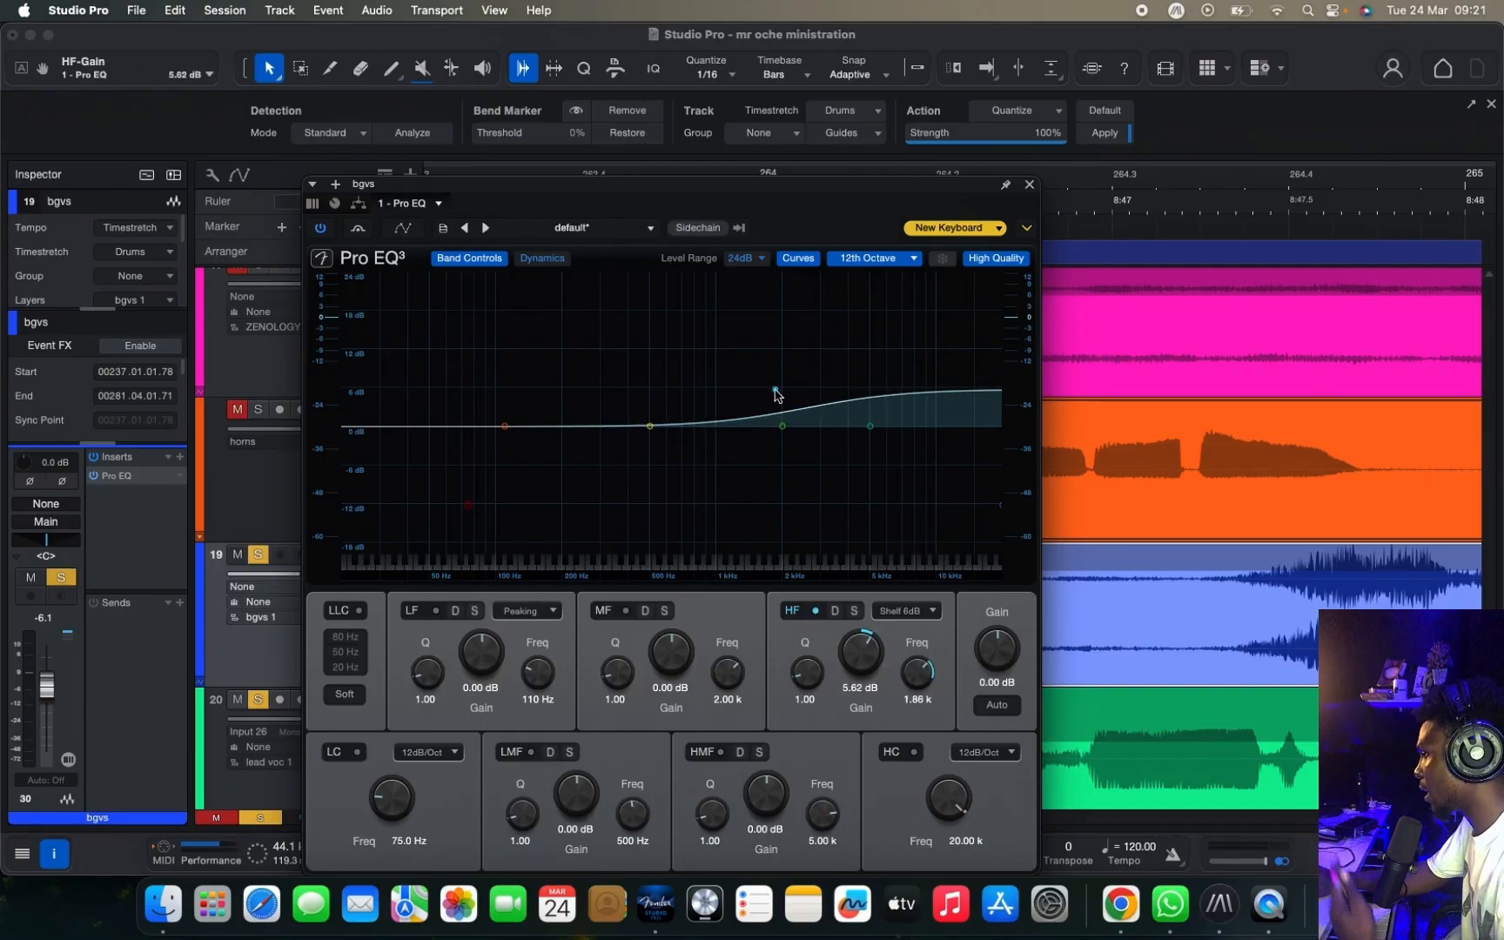
key(space)
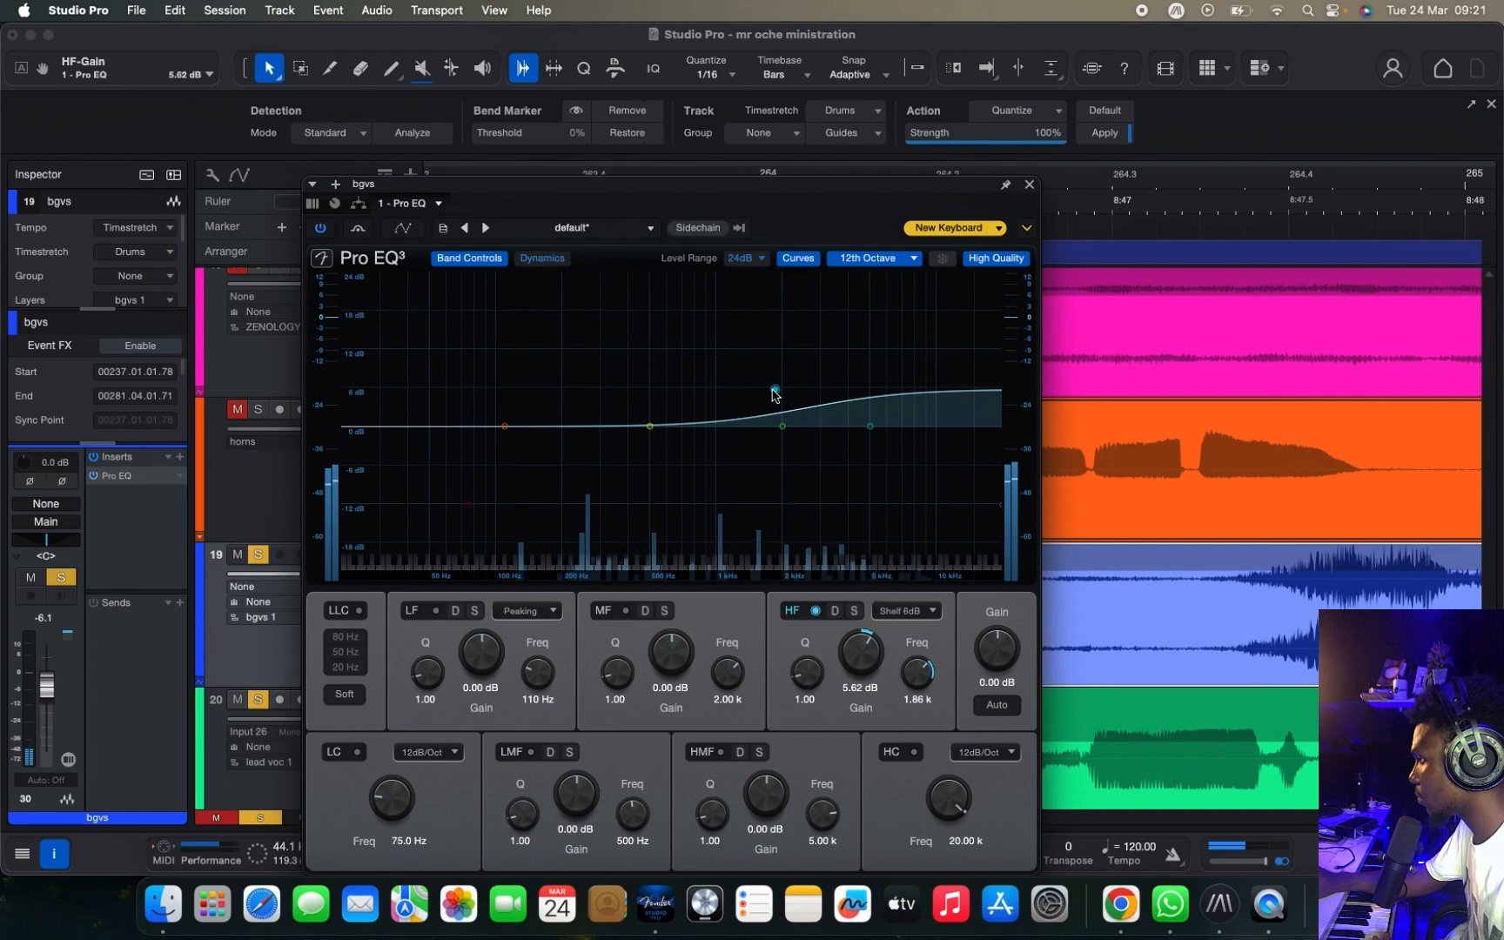
drag(775, 391, 780, 384)
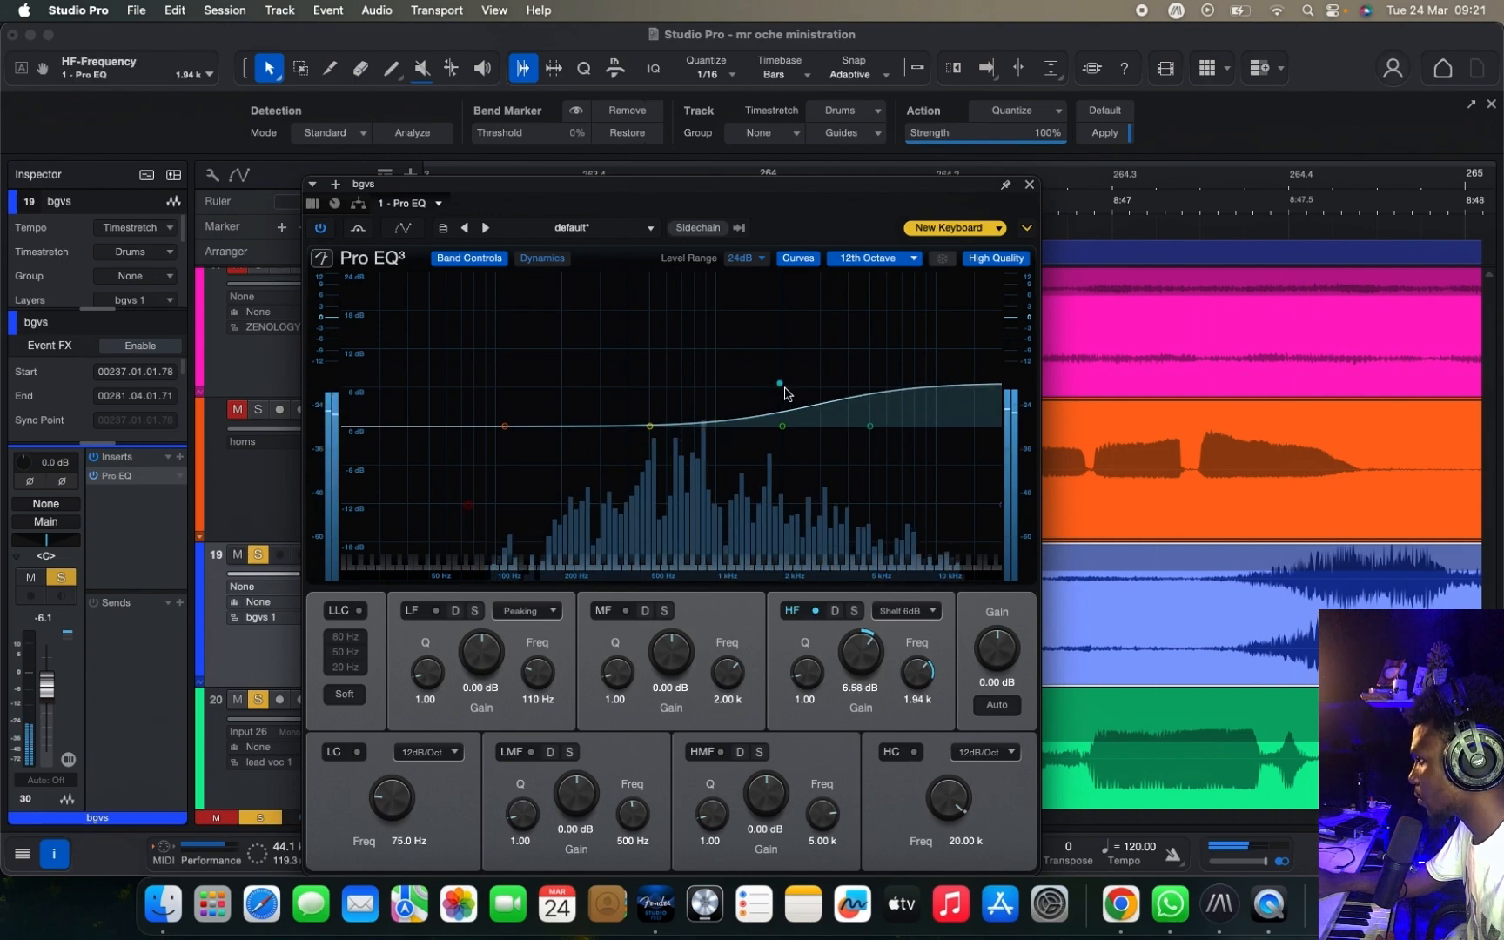
drag(782, 384, 784, 381)
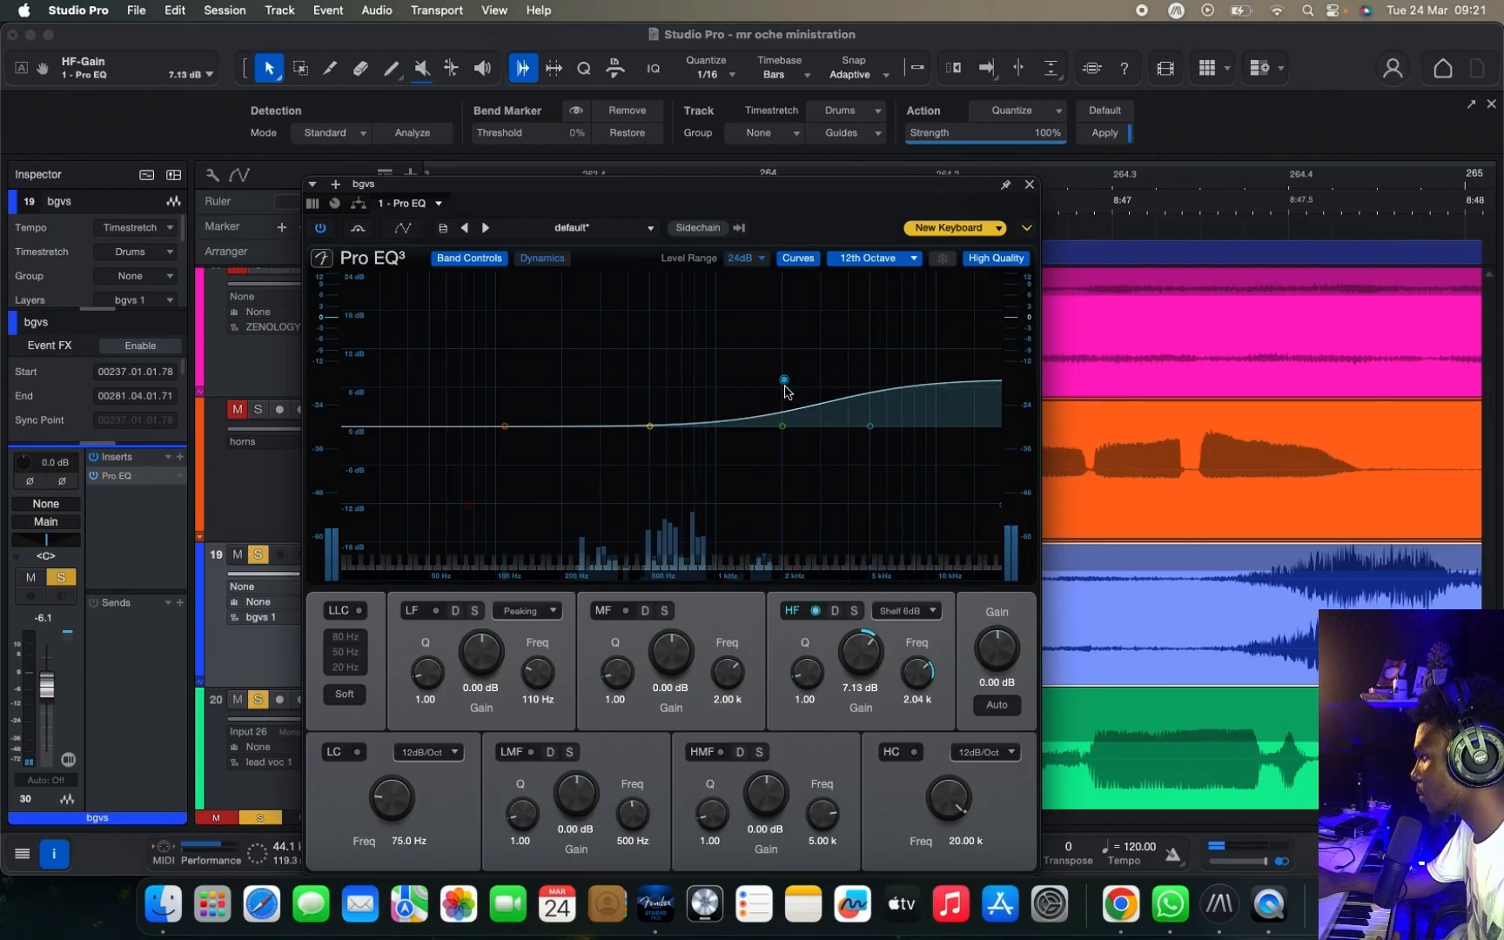
drag(785, 381, 786, 394)
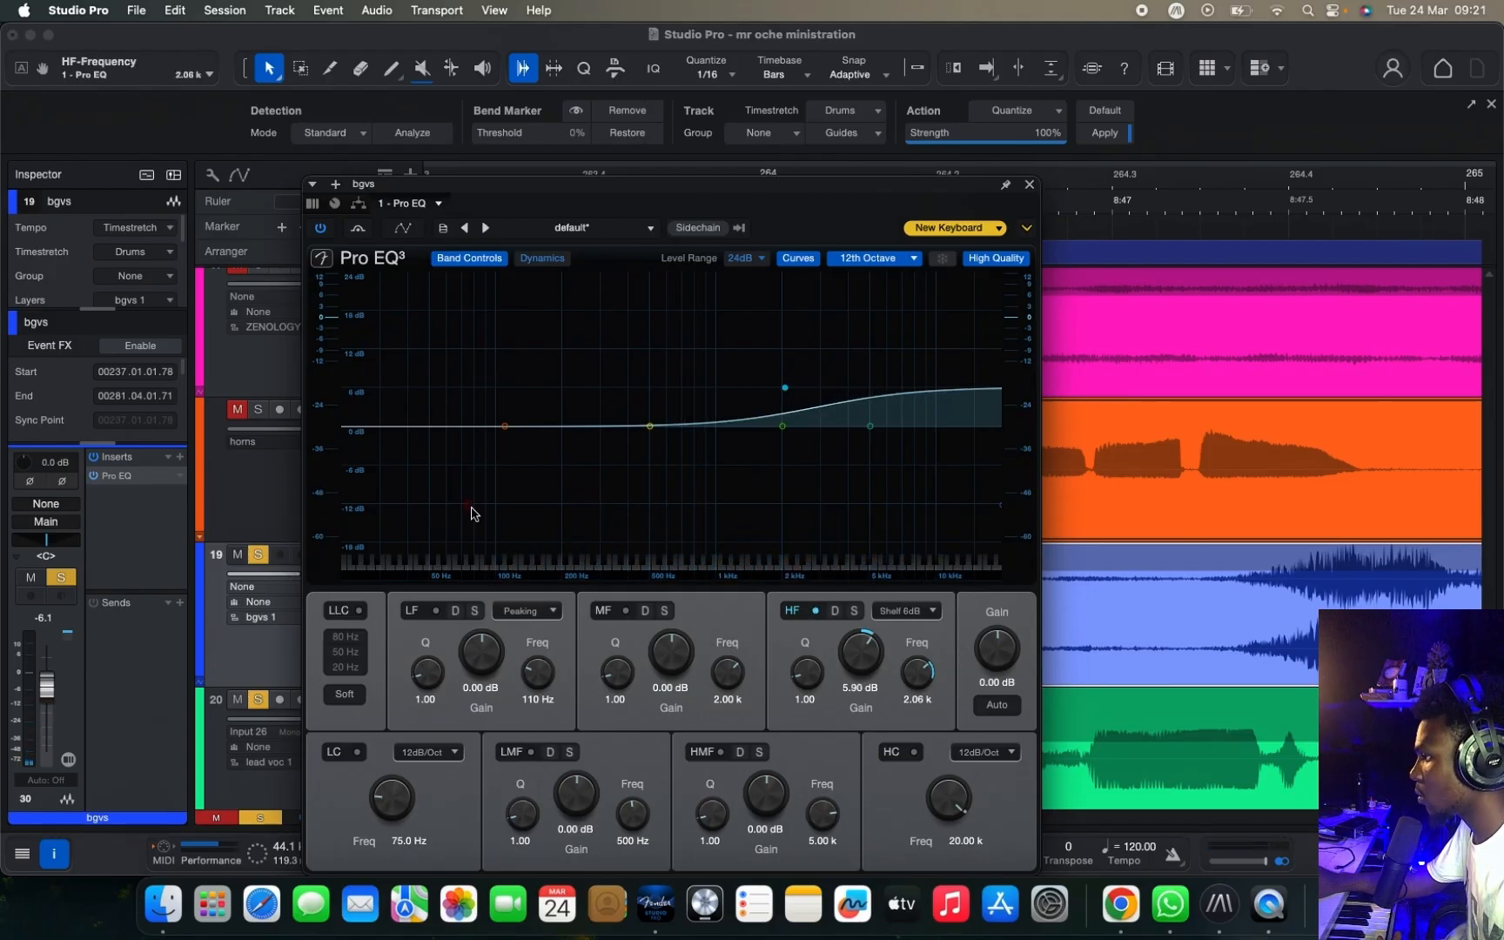
drag(472, 513, 481, 514)
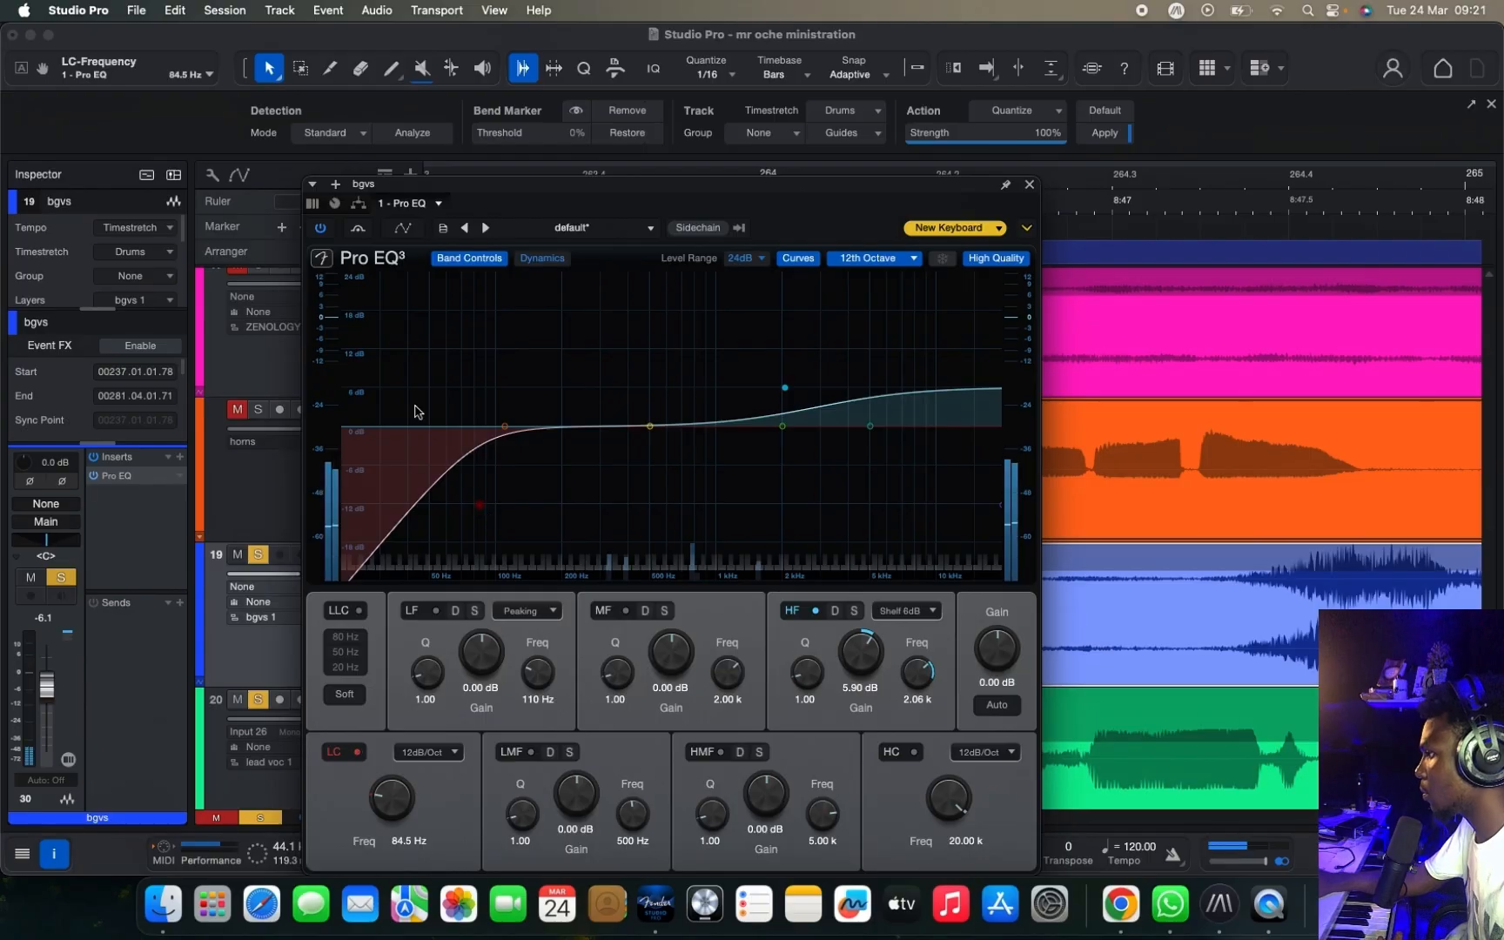
click(1029, 186)
Step: Examine the bgvs sections across the whole arrangement, with the tracks reduced to tiny height
key(w)
key(w)
key(w)
key(w)
key(shift+w)
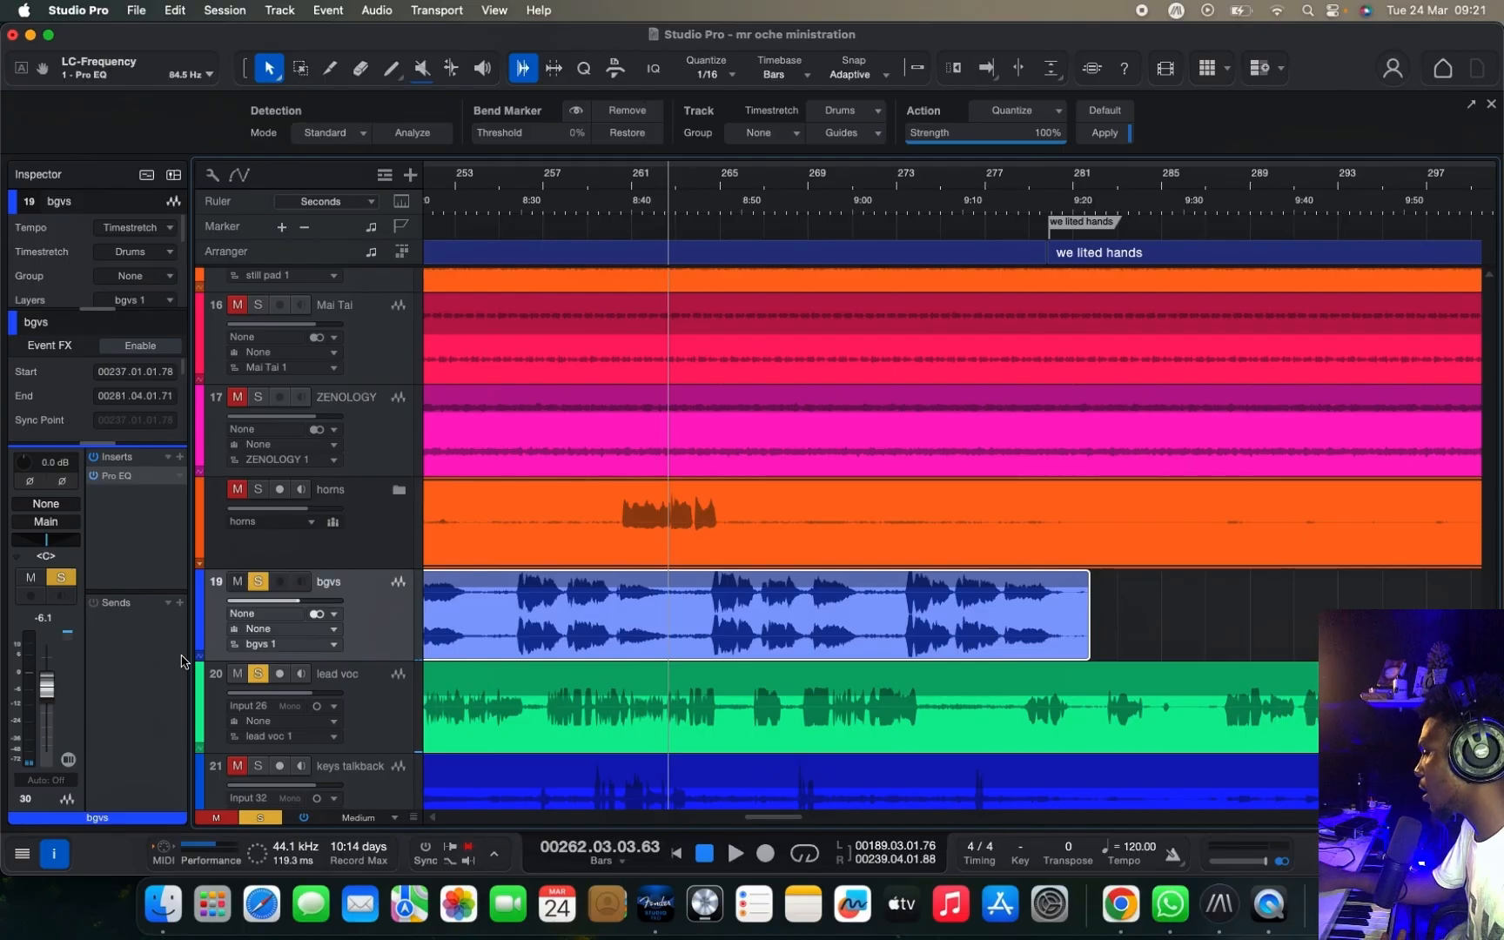
key(w)
key(w)
key(w)
key(shift+w)
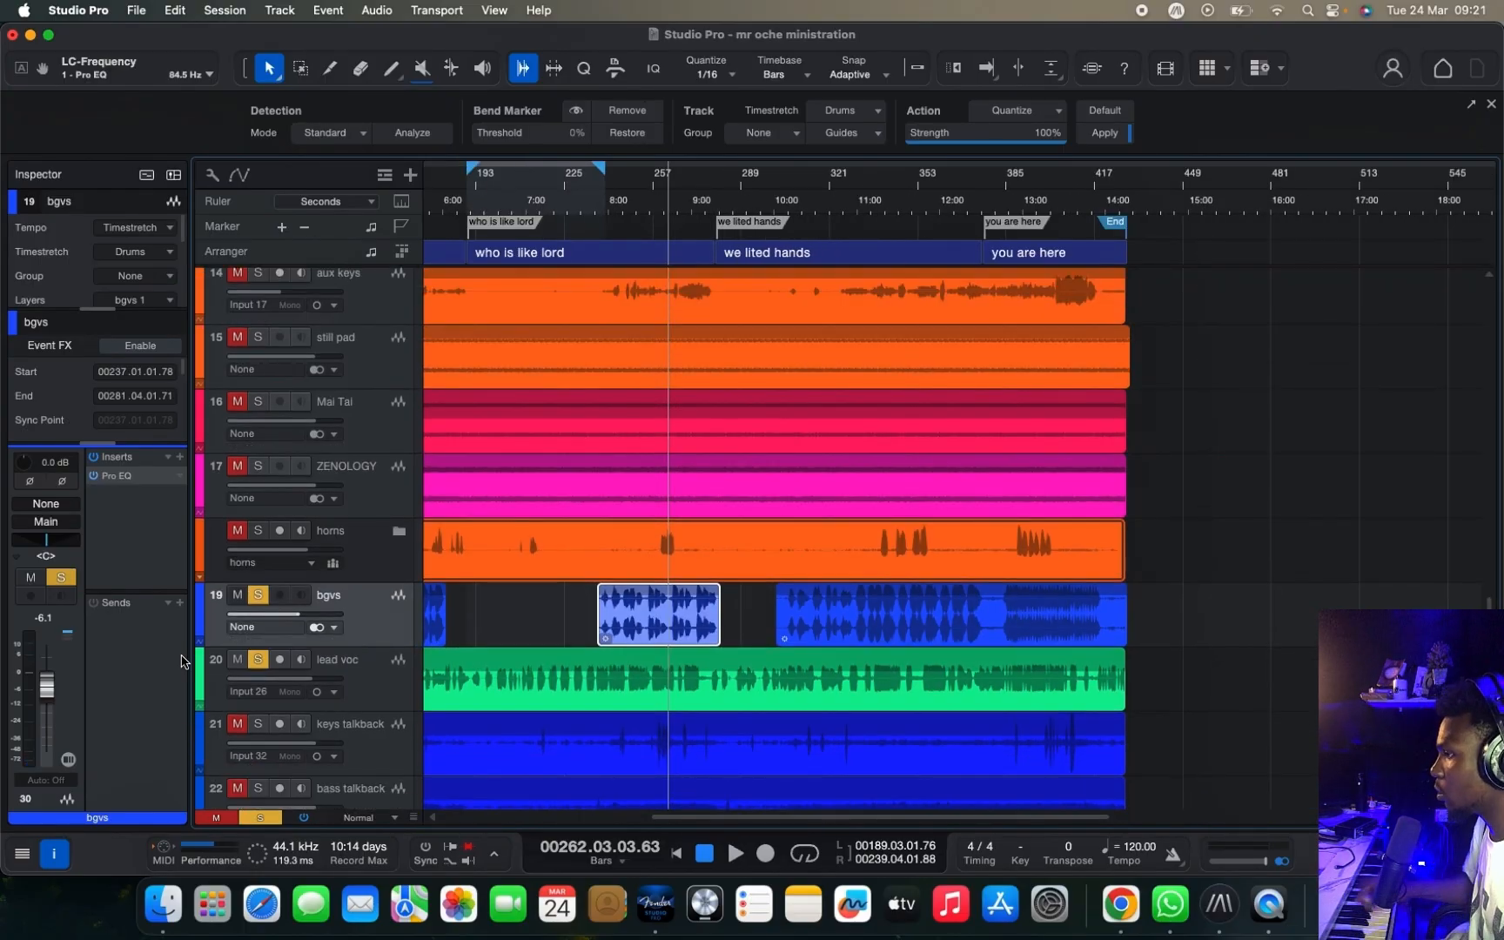
key(e)
key(e)
key(shift+e)
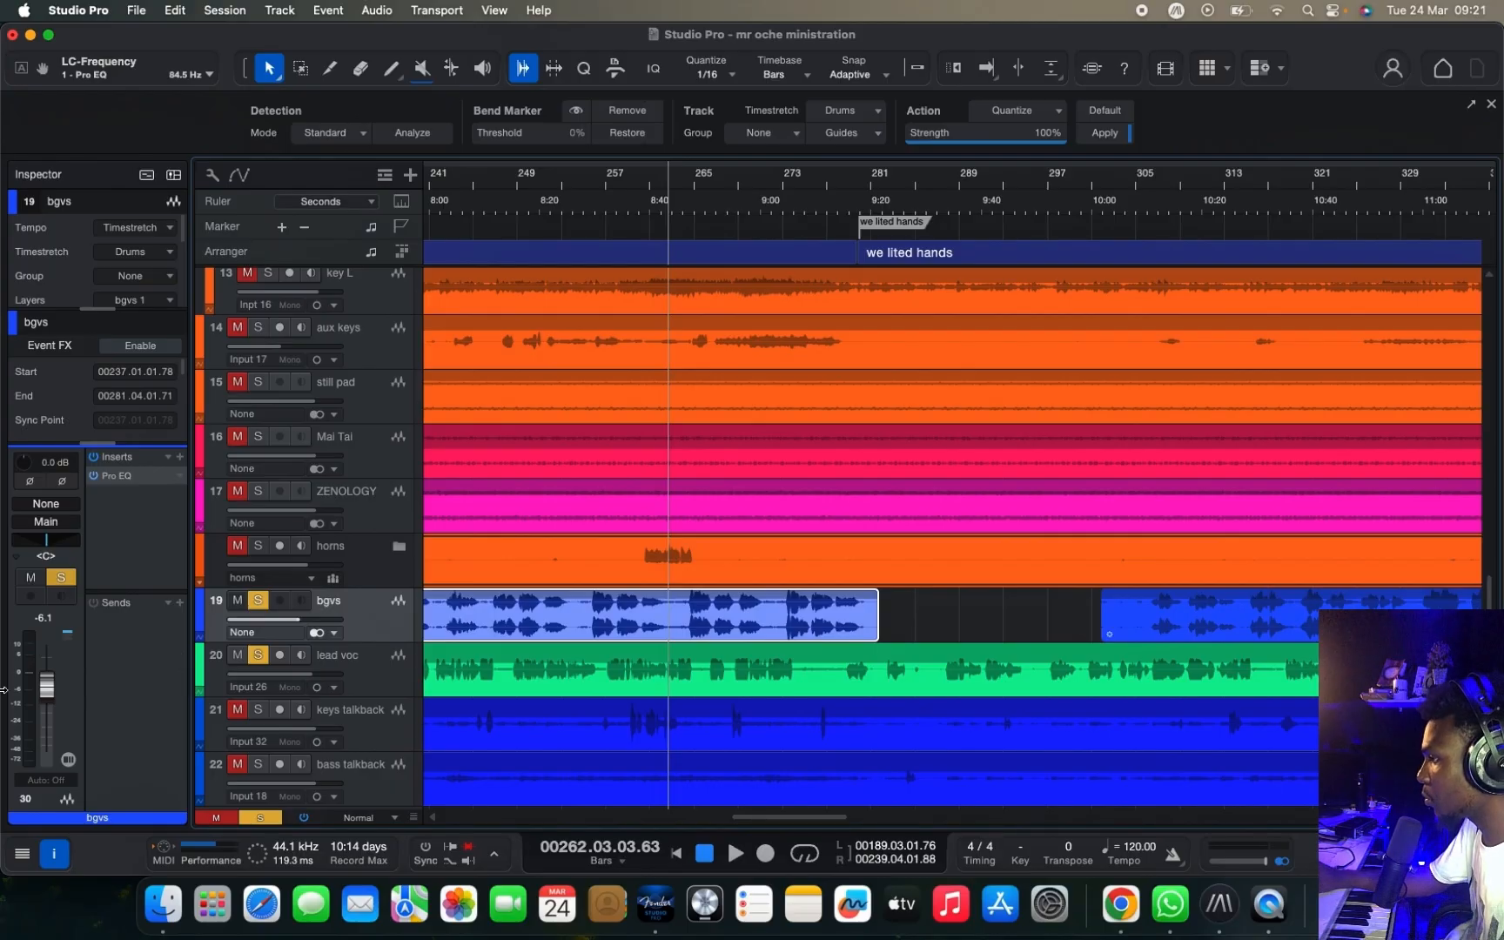
key(w)
key(w)
key(w)
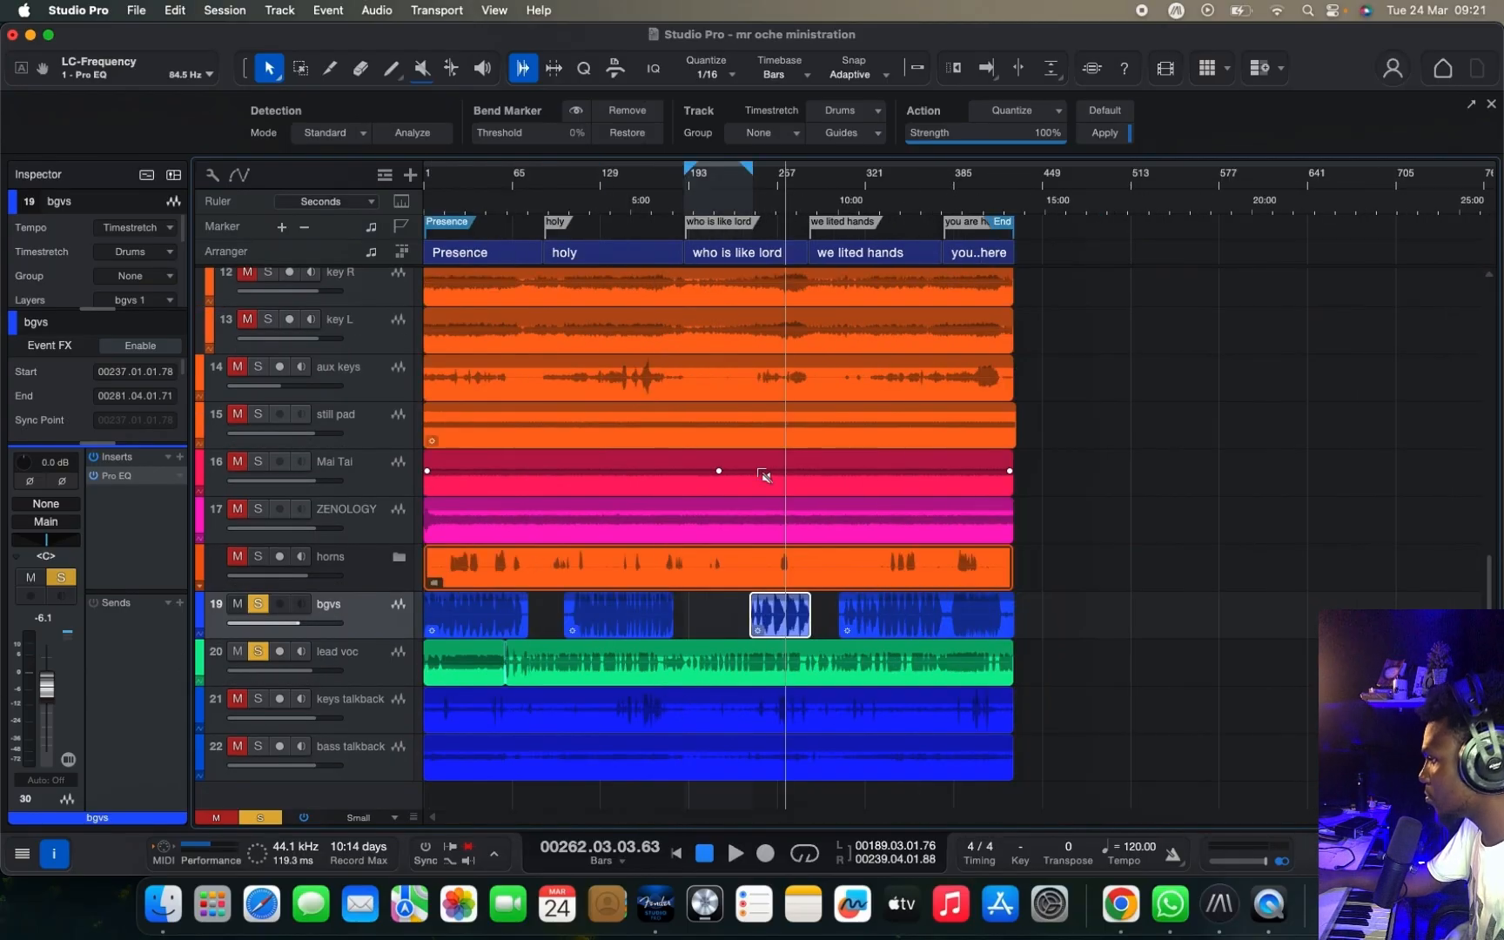
key(shift+w)
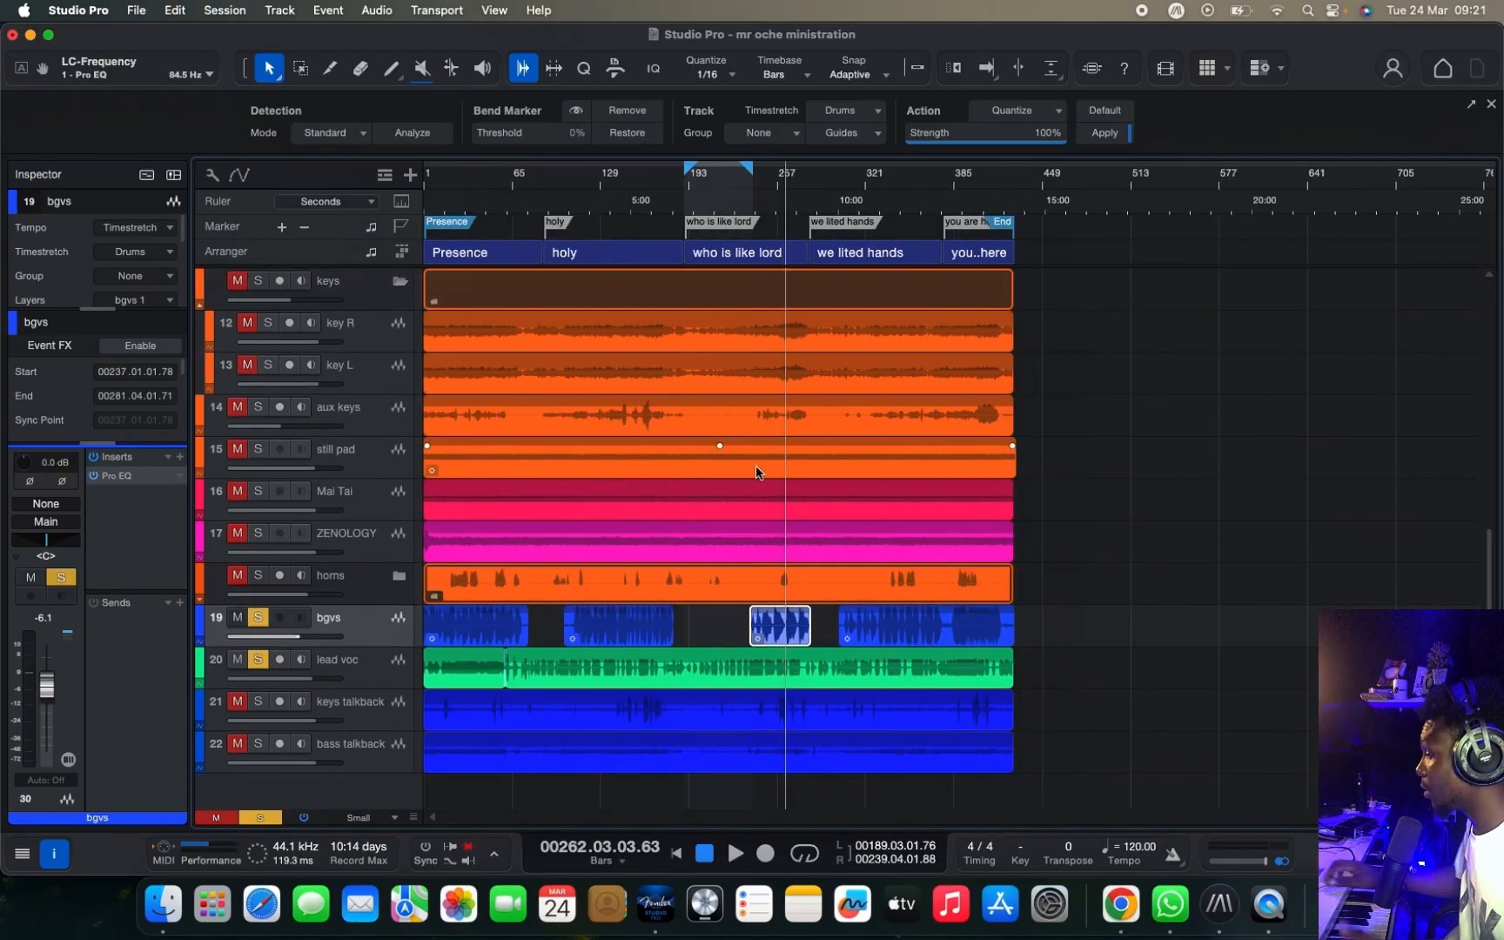
key(shift+w)
key(e)
key(e)
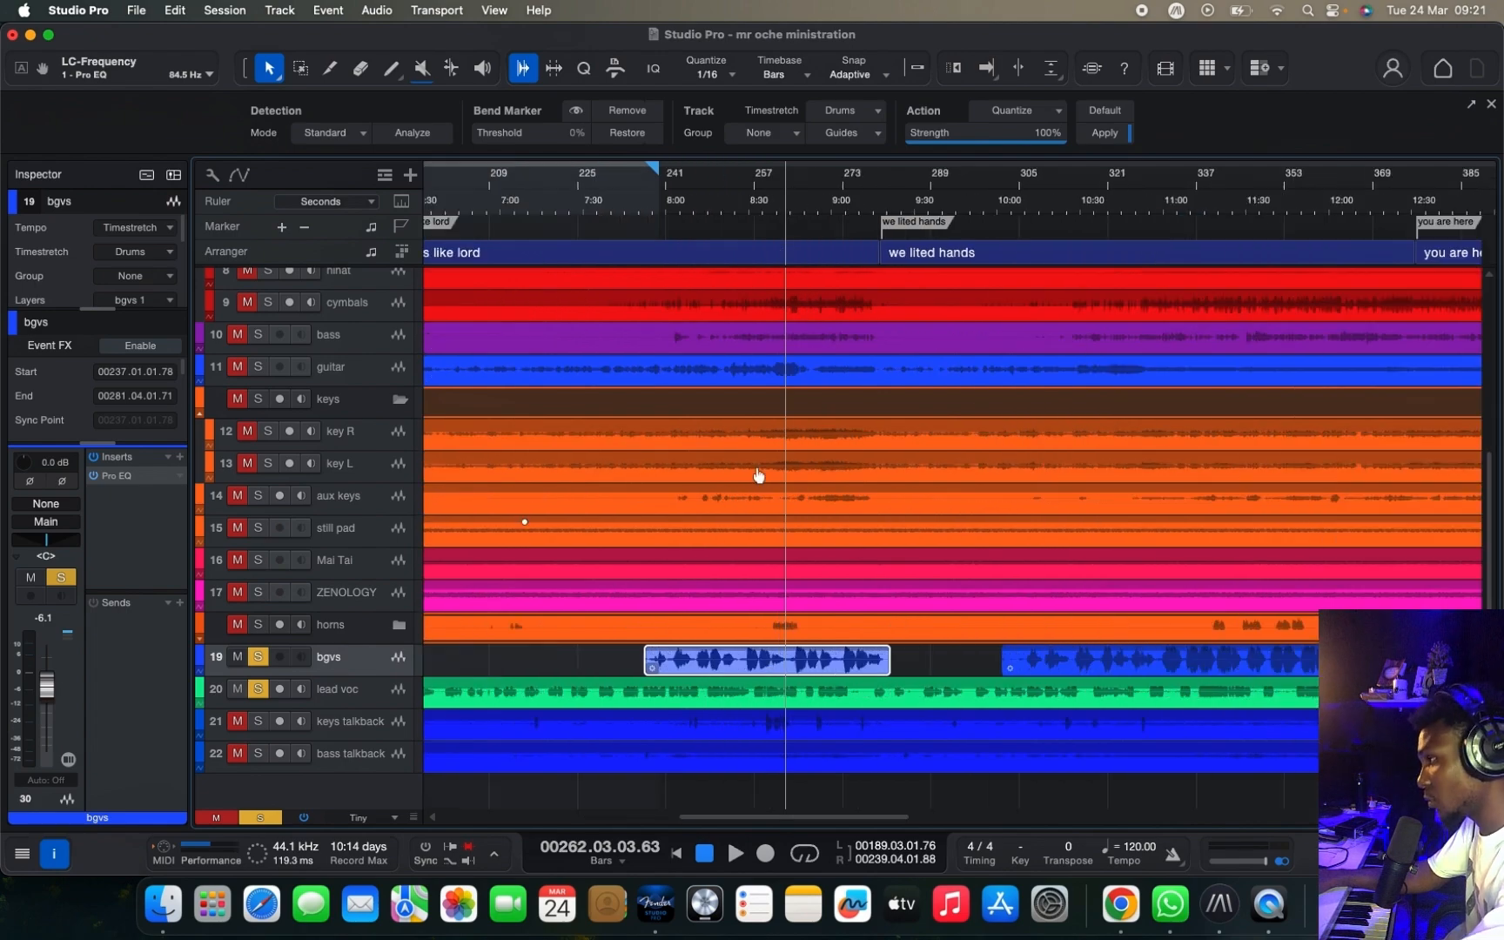
Step: Clear all solos and turn on looping of "who is like lord", with the playhead at about bar 191
scroll(758, 475, left, 10)
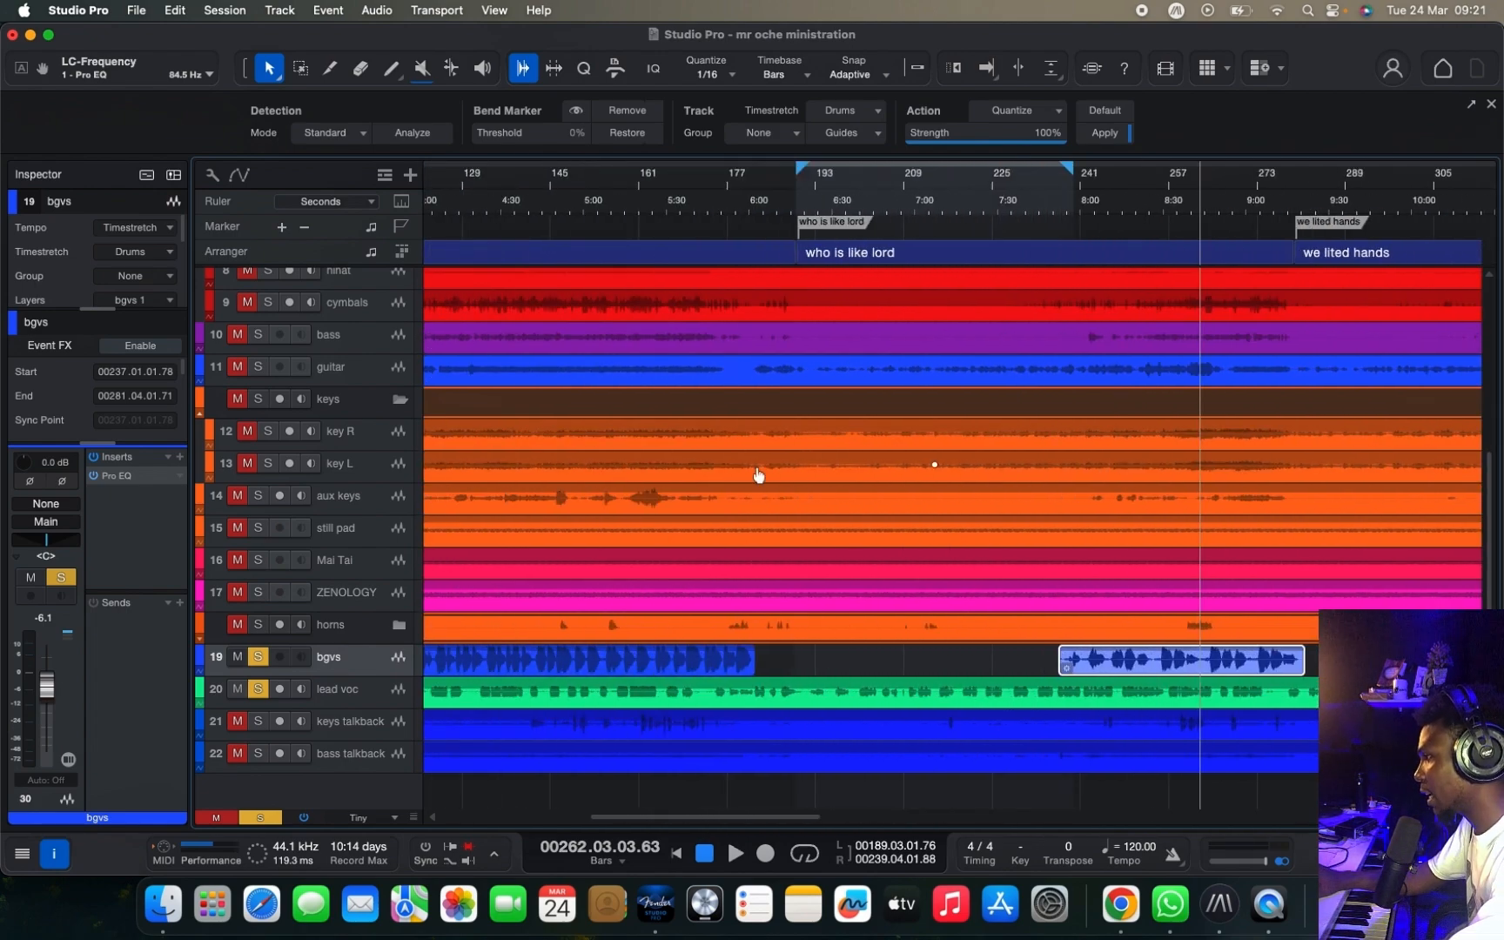
click(806, 206)
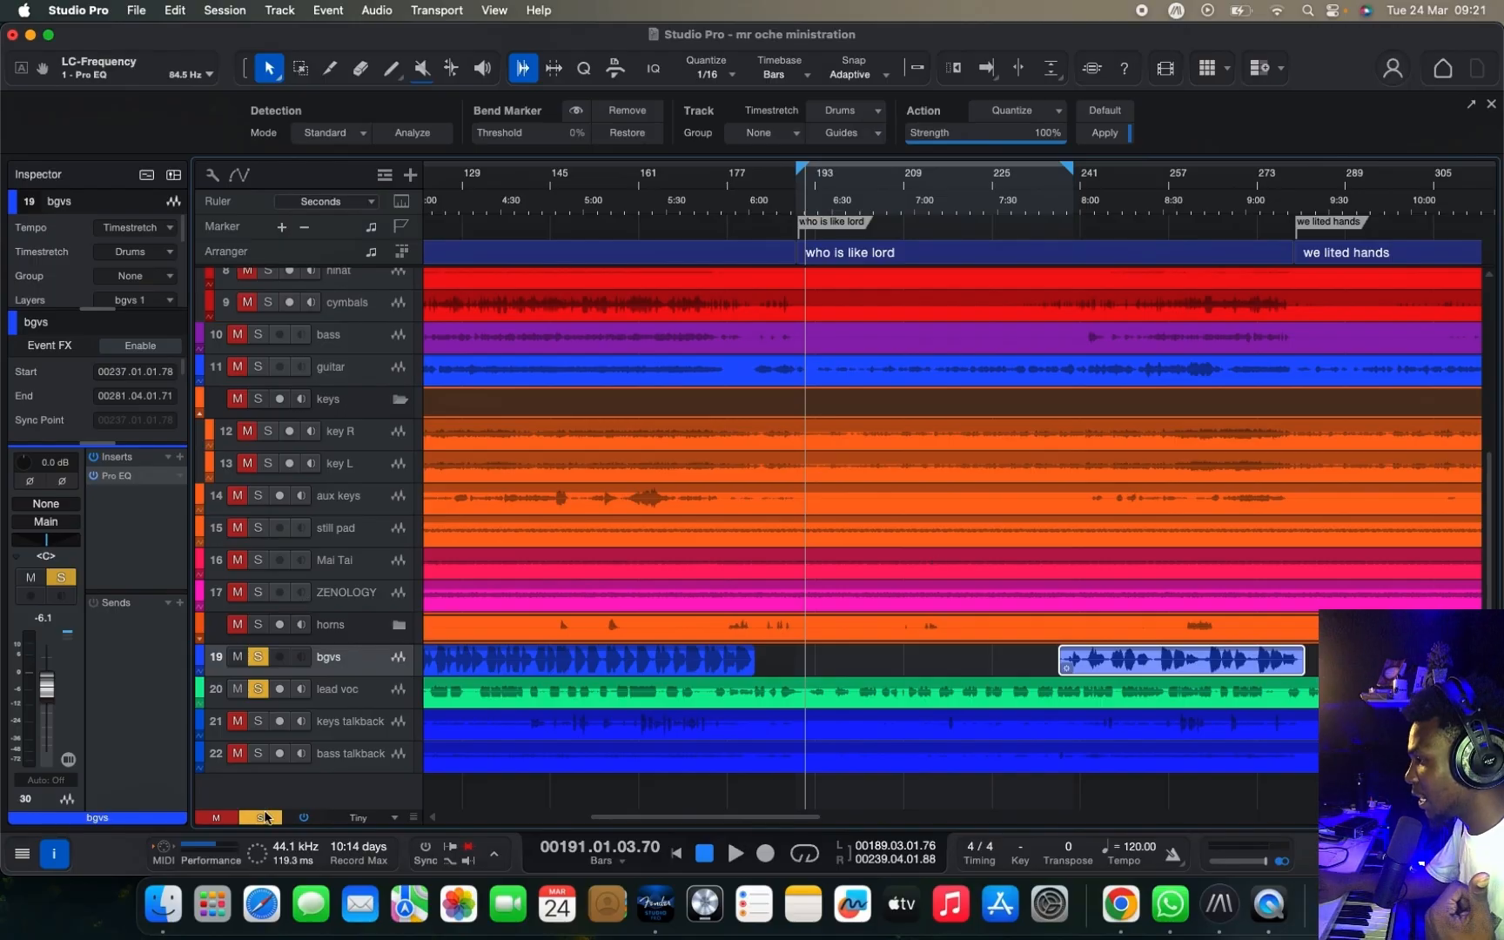
click(264, 817)
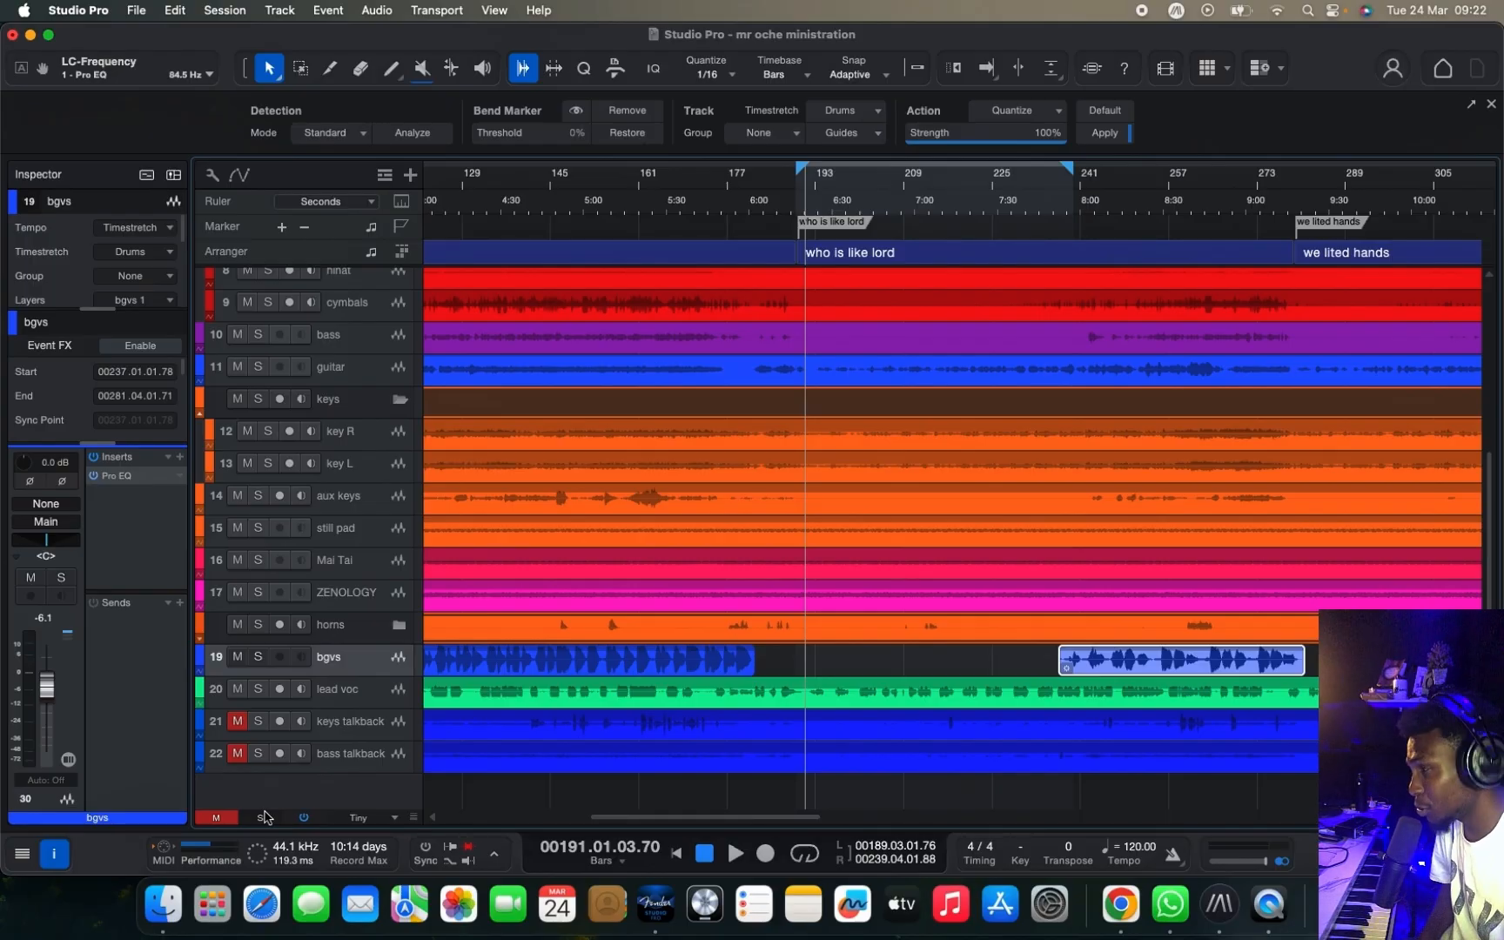
key(slash)
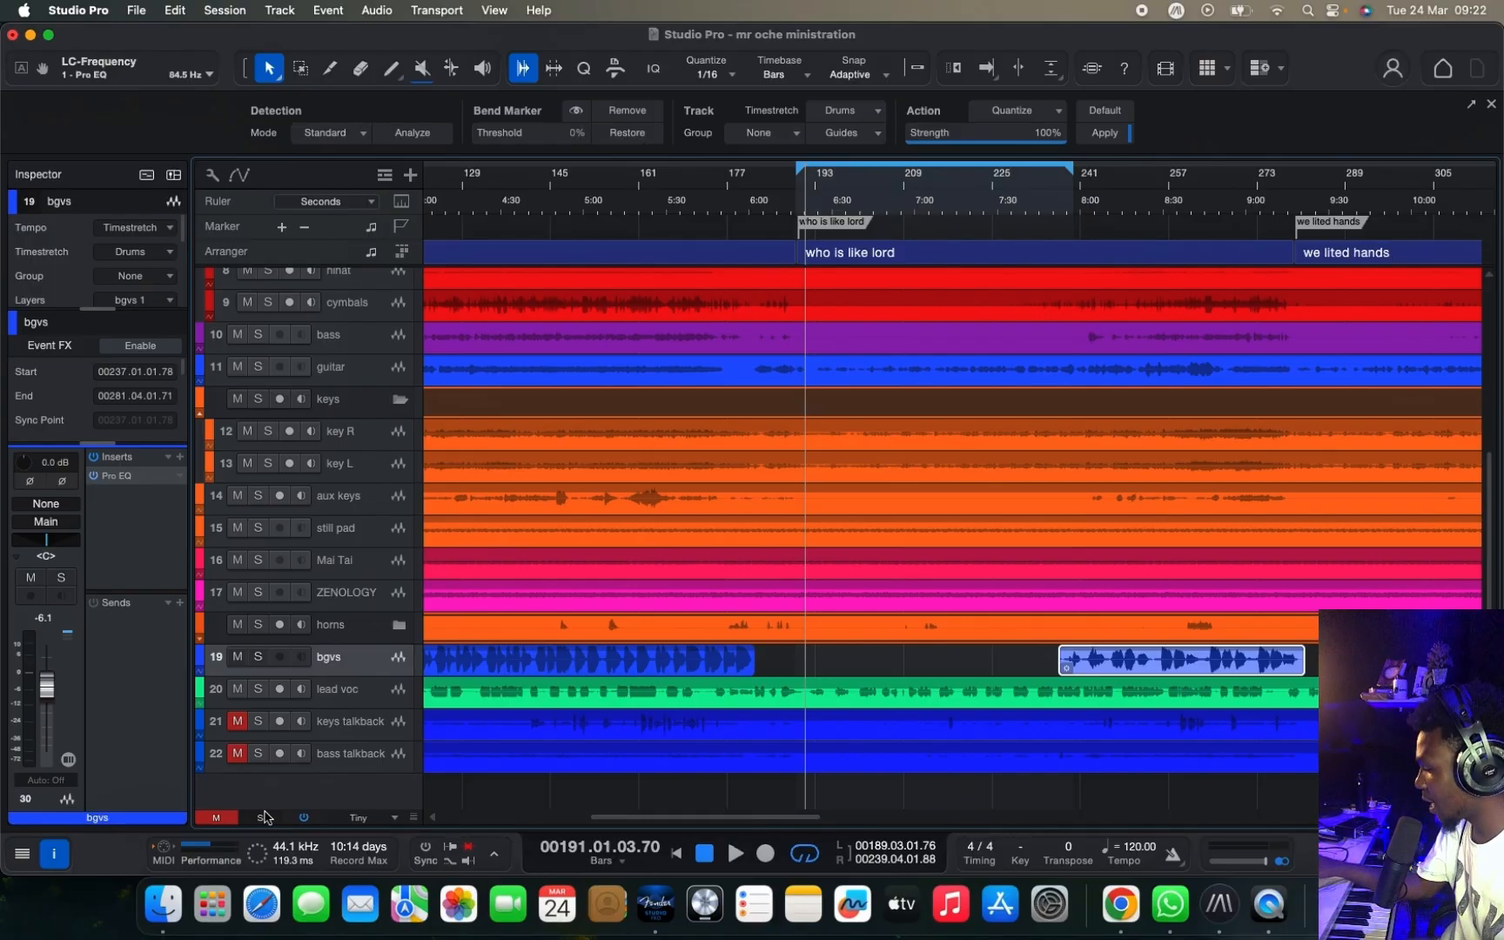